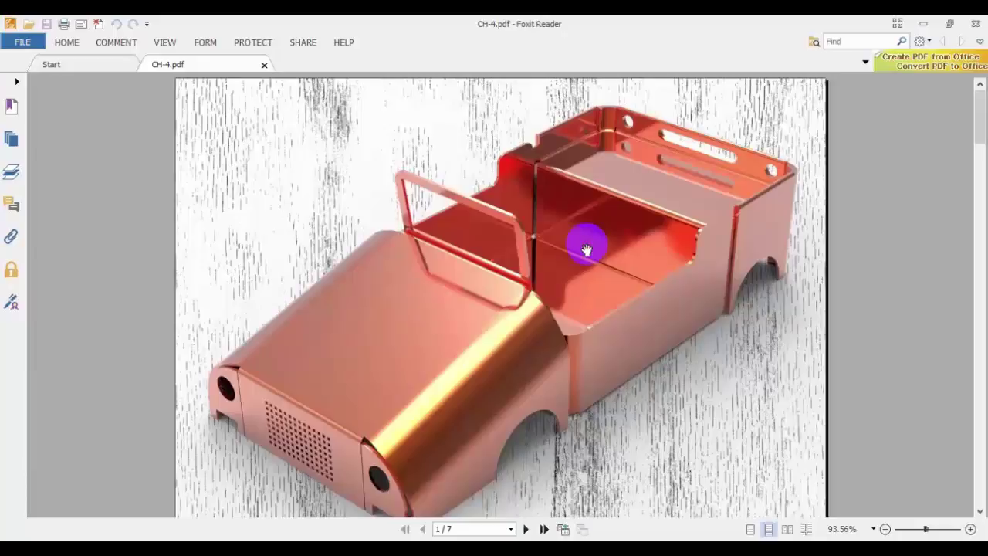
Step: Scroll CH-4.pdf down past the title page to page 3 with the blue part render
scroll(586, 249, "down", 1)
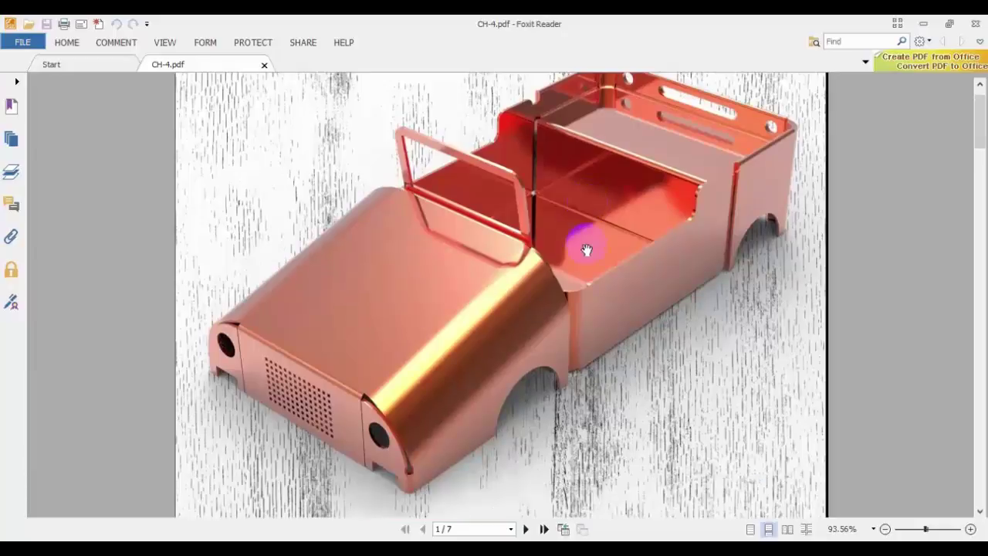
scroll(587, 248, "down", 2)
scroll(587, 249, "down", 2)
scroll(587, 248, "down", 1)
scroll(587, 248, "down", 3)
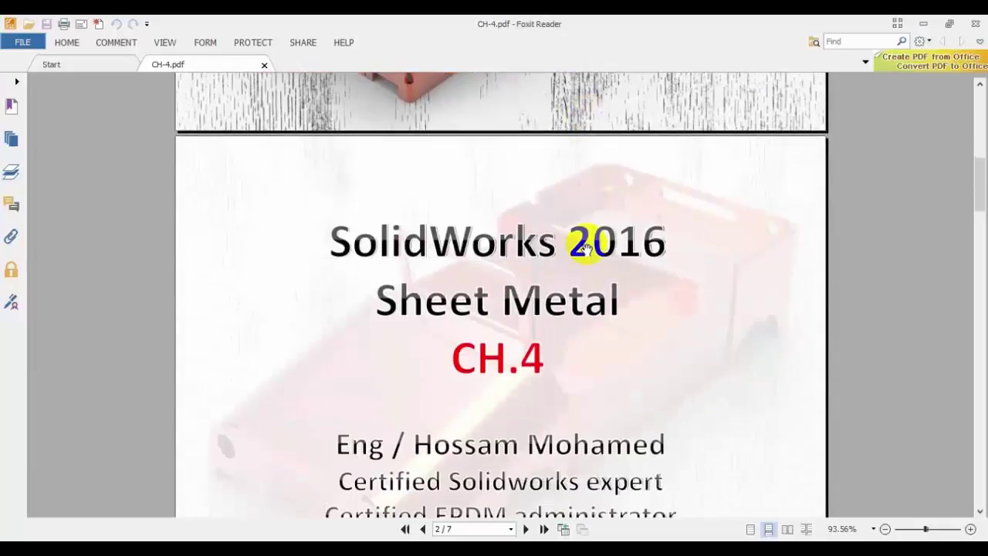
scroll(586, 248, "down", 4)
scroll(587, 248, "down", 4)
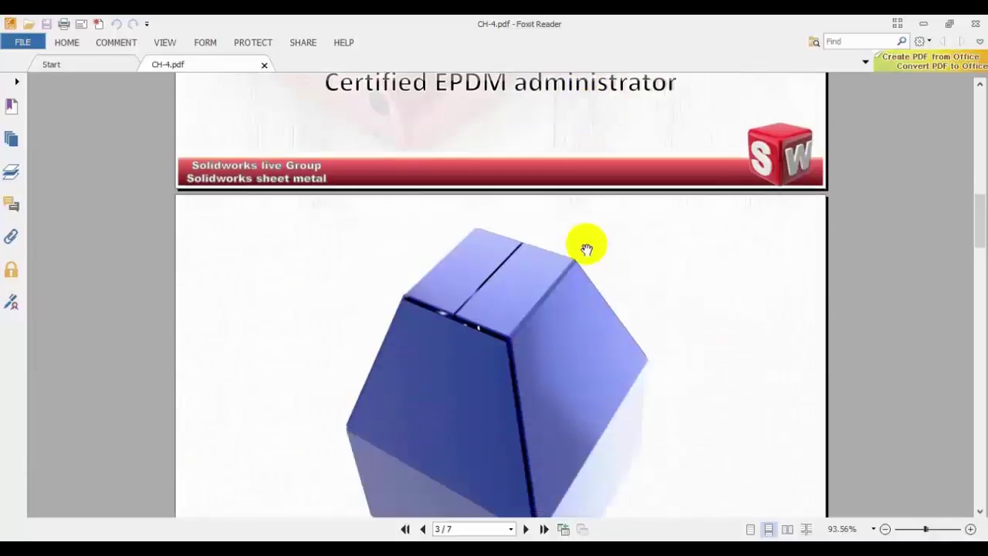
scroll(586, 249, "down", 4)
scroll(620, 235, "up", 1)
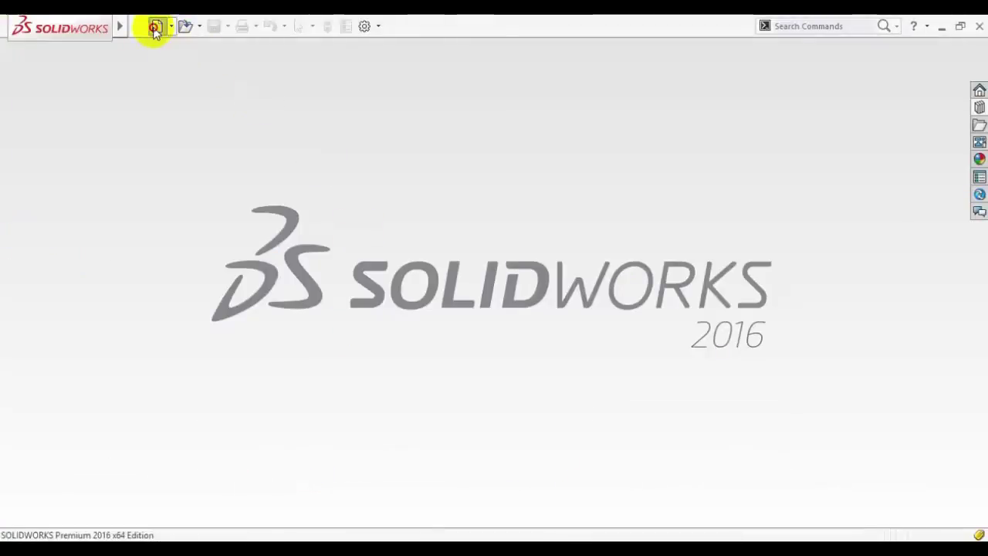
Step: Create a new part and draw a center rectangle on the Top Plane at the origin
left_click(155, 29)
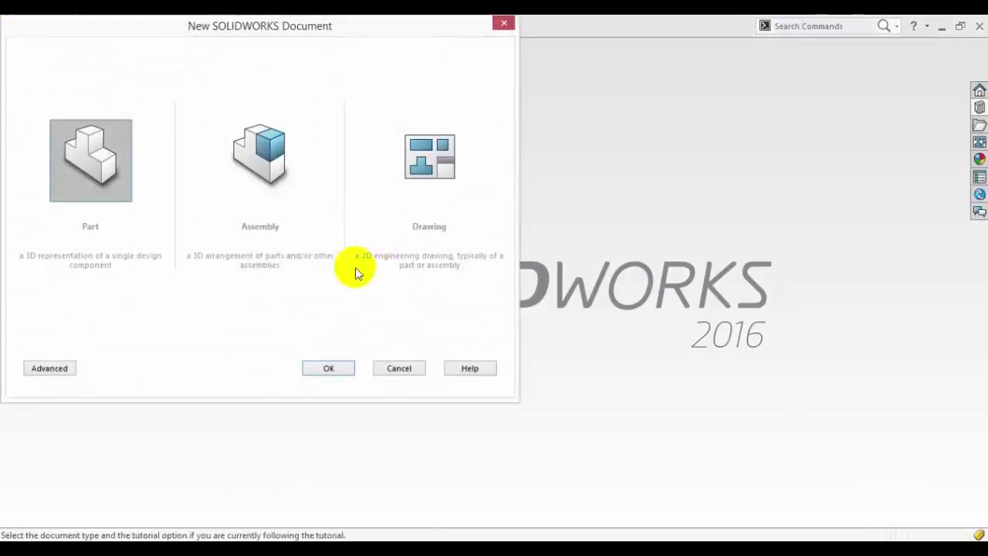
double_click(106, 158)
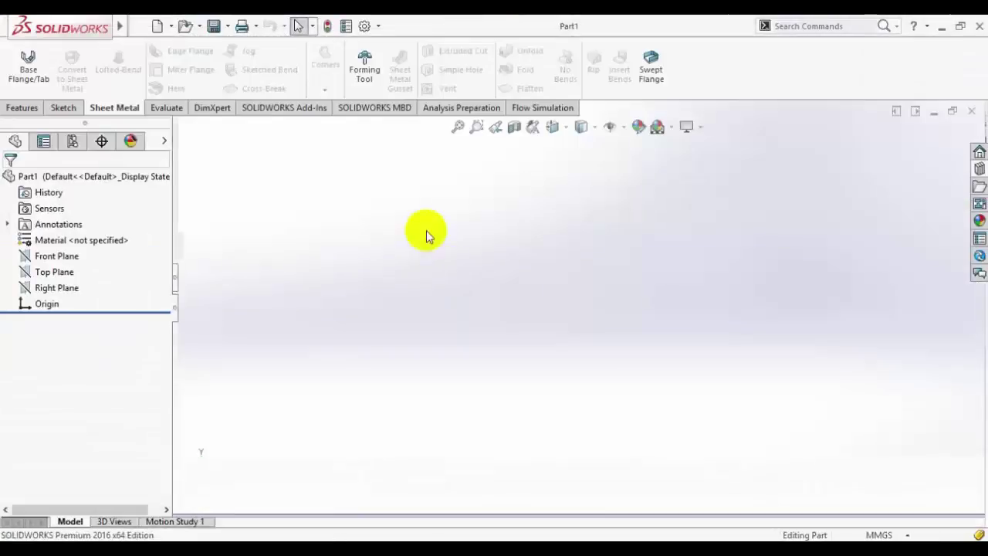
left_click(64, 107)
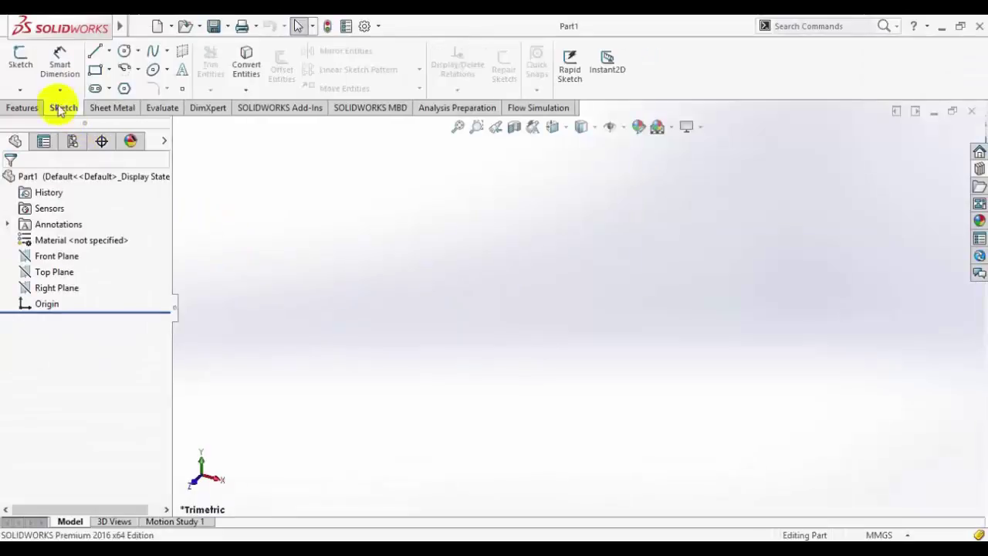
left_click(22, 62)
left_click(409, 296)
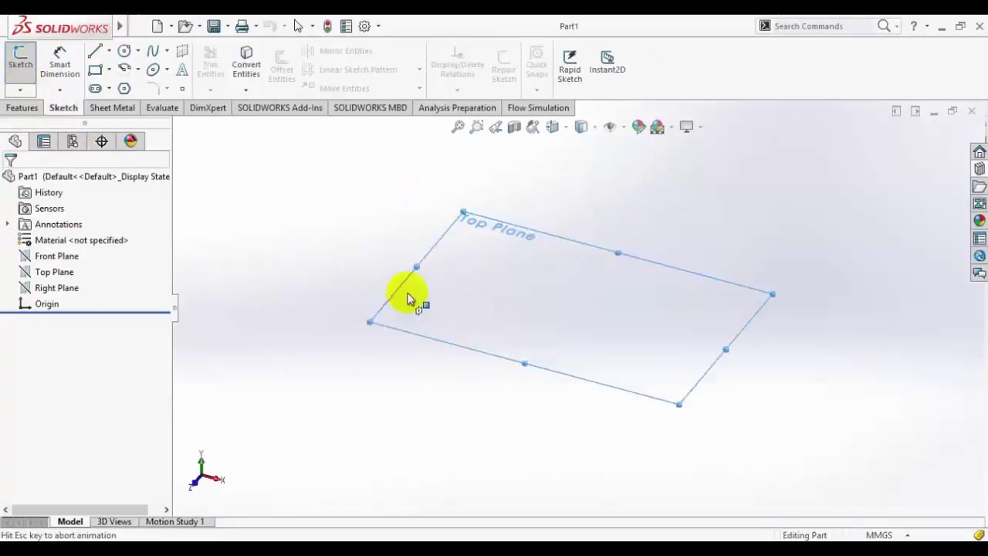
left_click(109, 69)
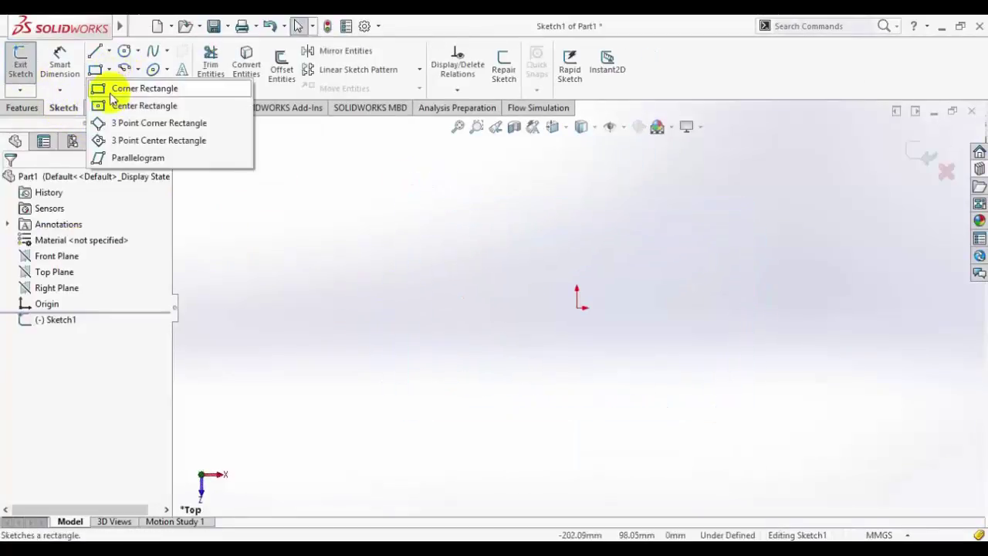
left_click(112, 105)
left_click(578, 306)
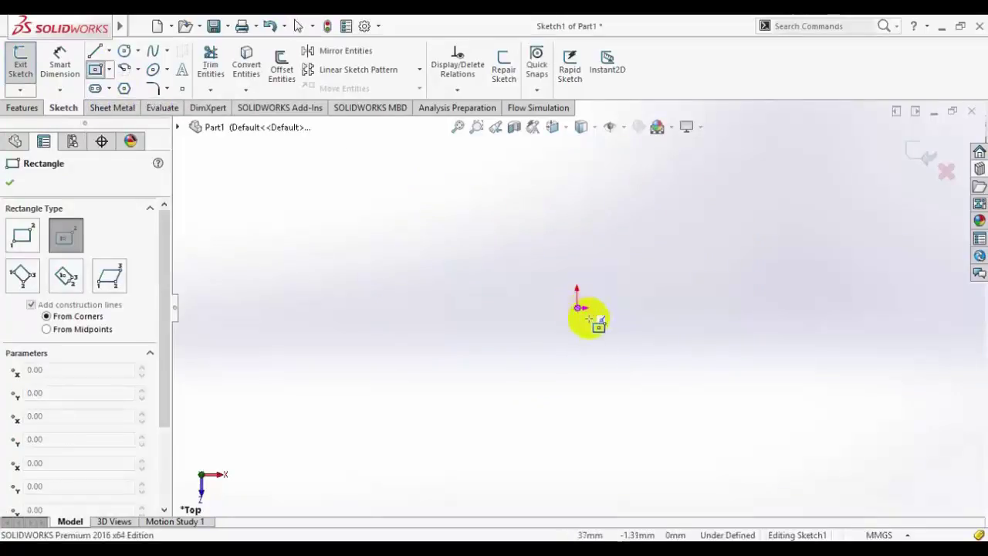
left_click(712, 448)
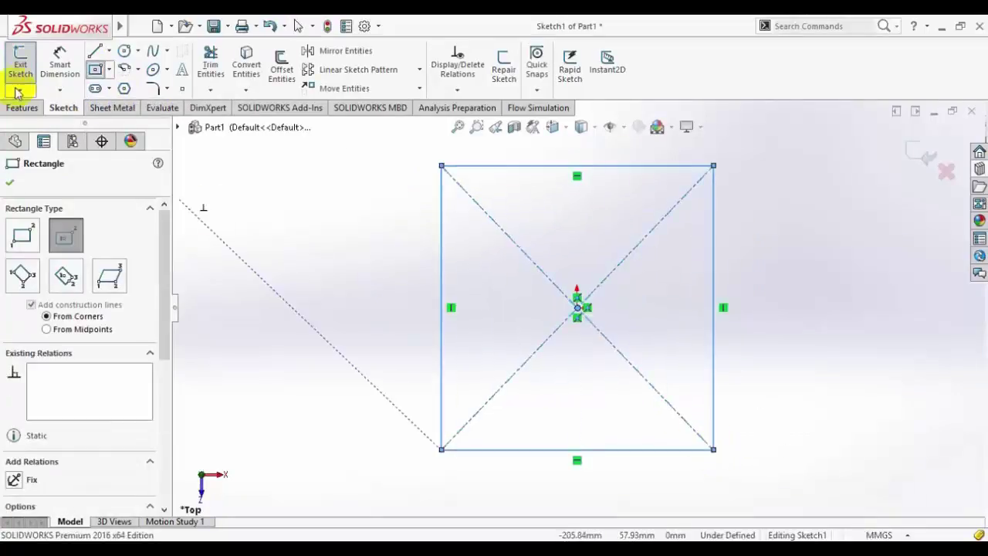
Step: Dimension the rectangle's height and width to 150 mm each
left_click(62, 60)
left_click(714, 238)
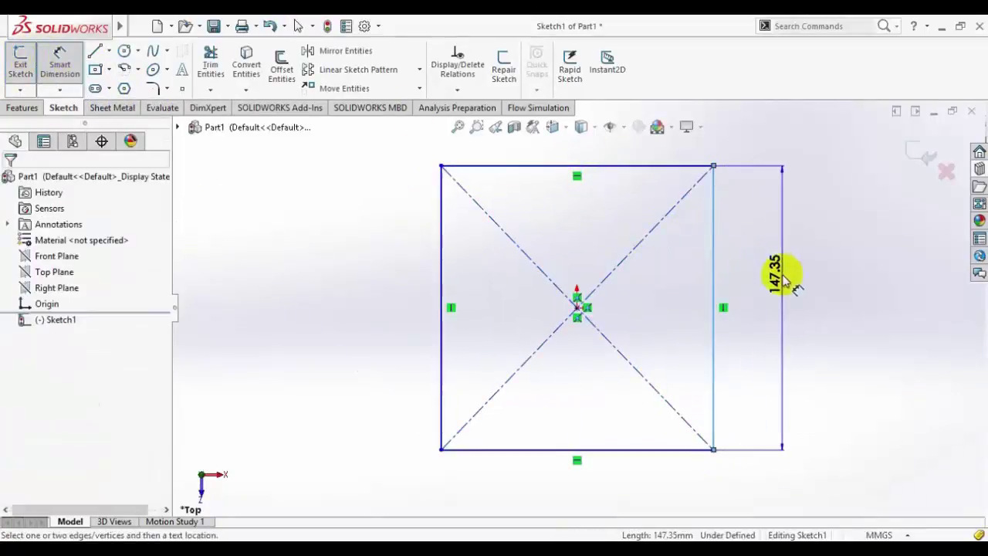
left_click(783, 277)
type("150")
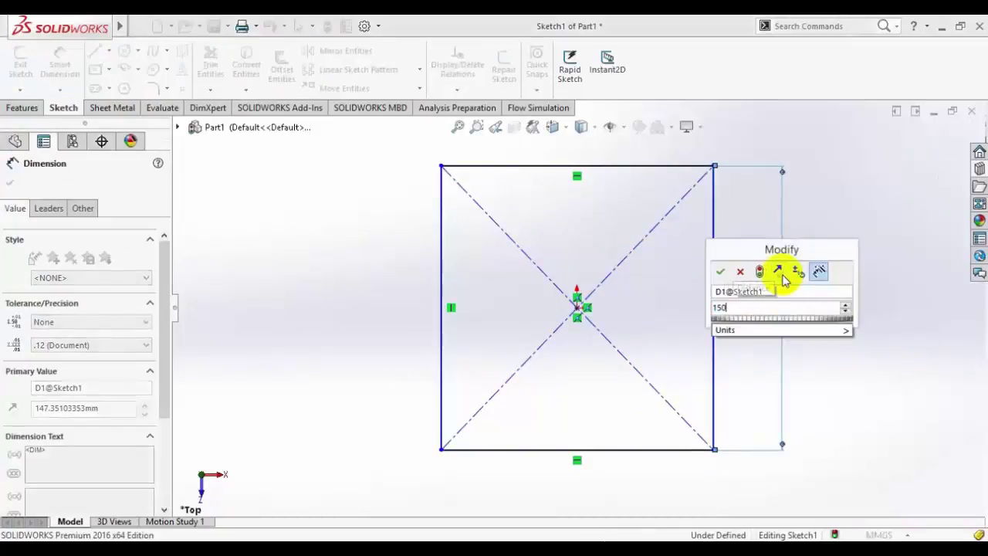
key("Return")
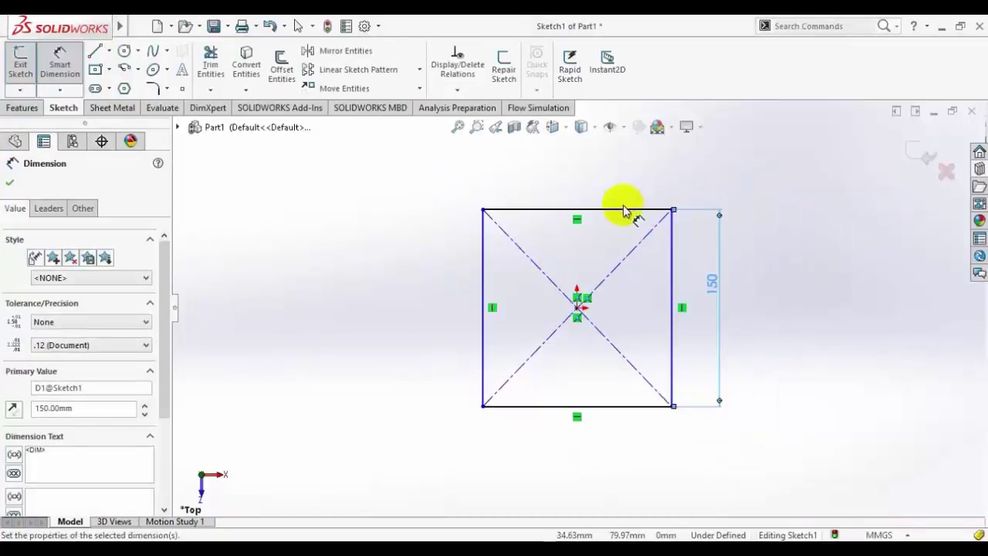
left_click(625, 212)
left_click(590, 181)
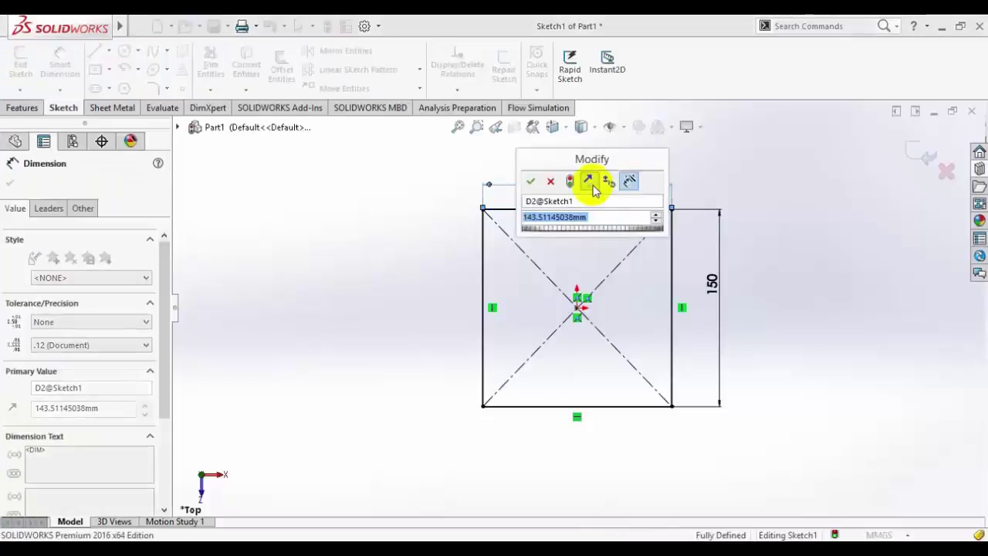
type("150")
key("Return")
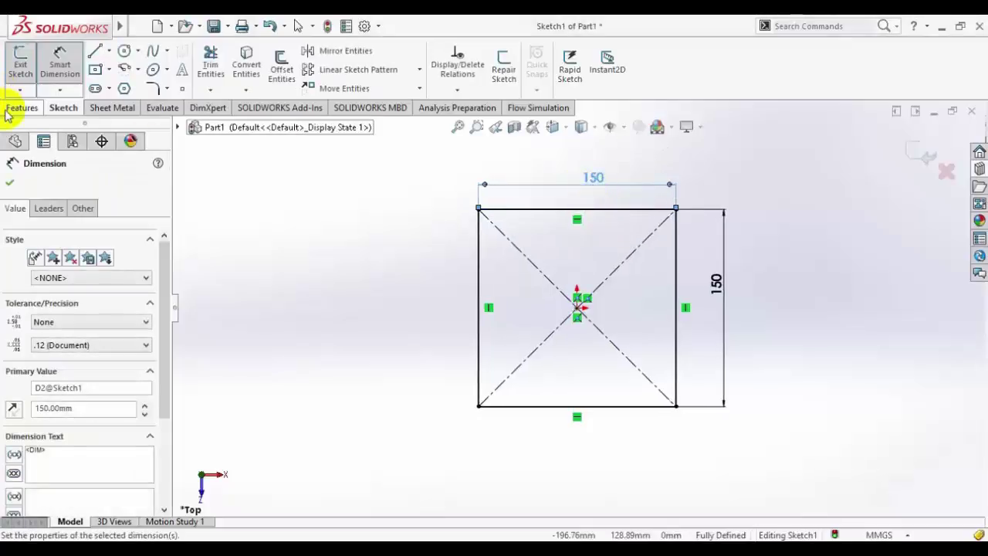
Step: Extrude the square sketch 100 mm into a solid block
left_click(22, 111)
left_click(24, 65)
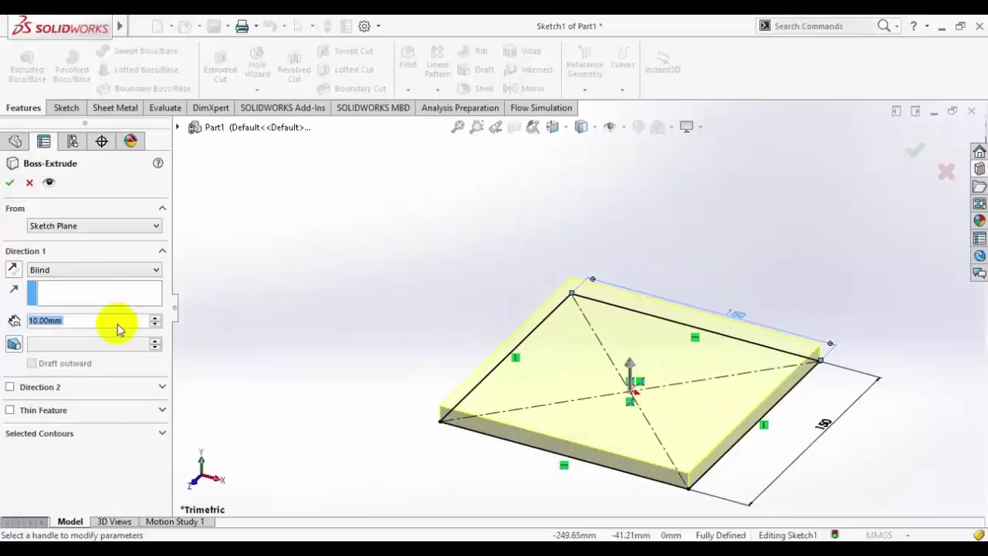
type("200")
key("Return")
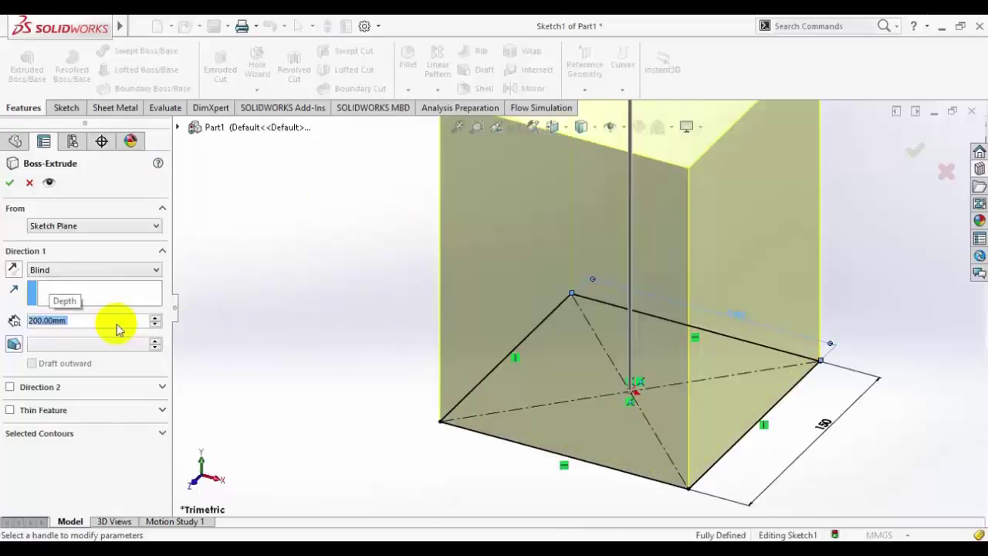
type("100")
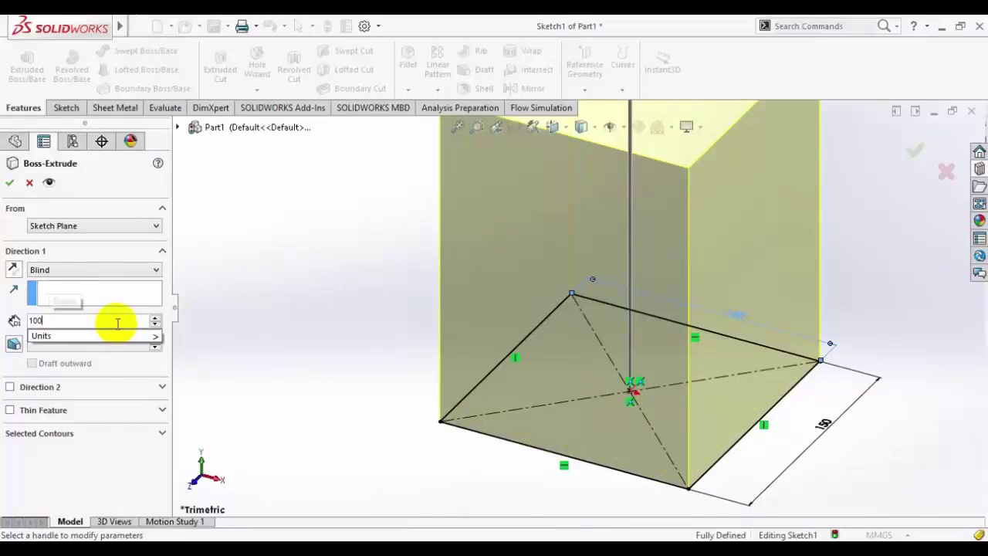
key("Return")
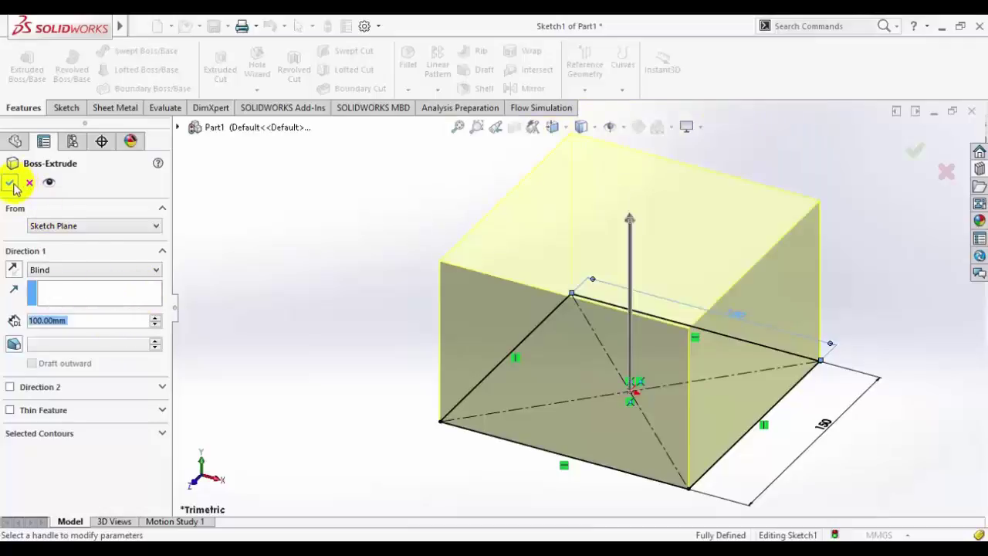
left_click(10, 184)
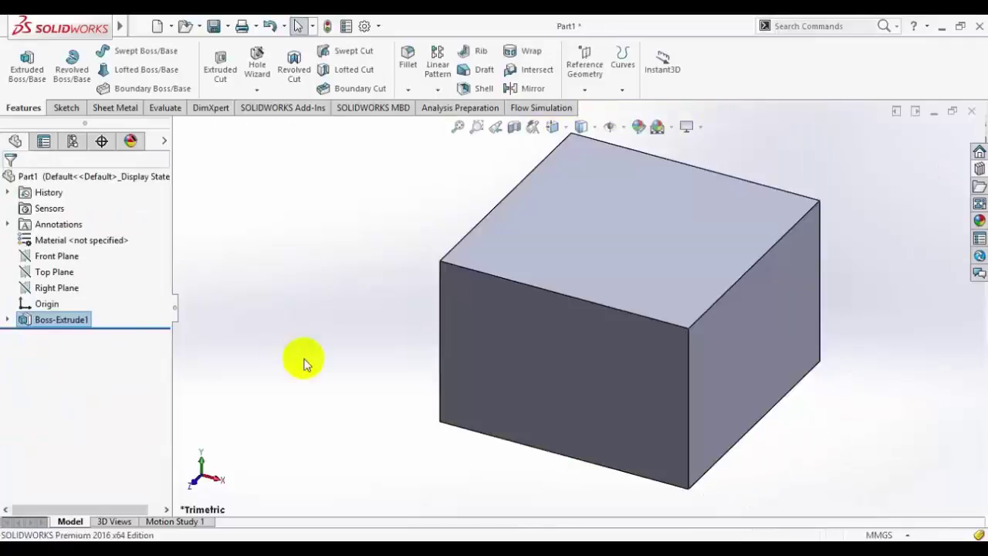
Step: Check the reference PDF, then return to SOLIDWORKS and select the block's top face
left_click(244, 538)
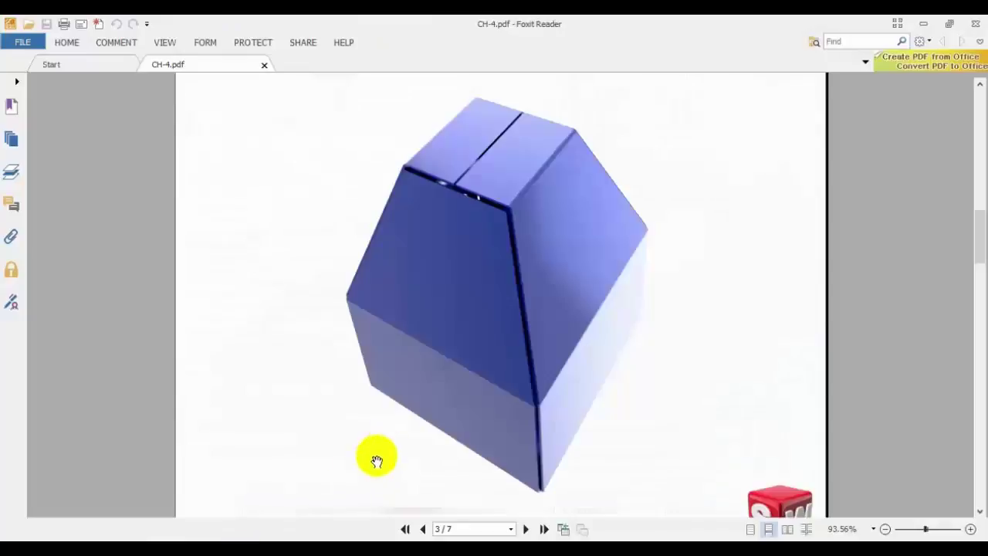
key("alt+Tab")
left_click(597, 251)
Step: Sketch on the block's top face, converting its edges into the sketch
middle_click_drag(598, 251, 606, 255)
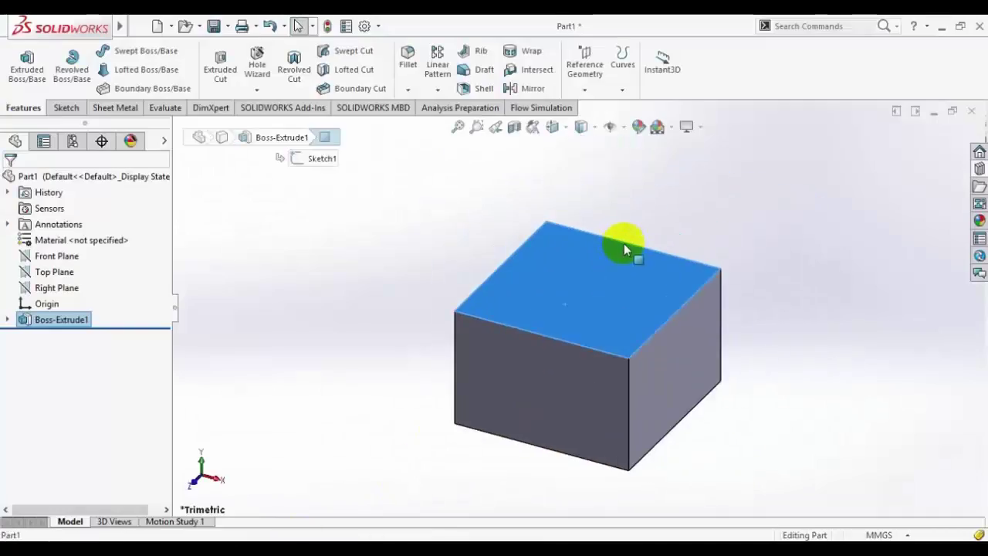
left_click(72, 109)
left_click(20, 61)
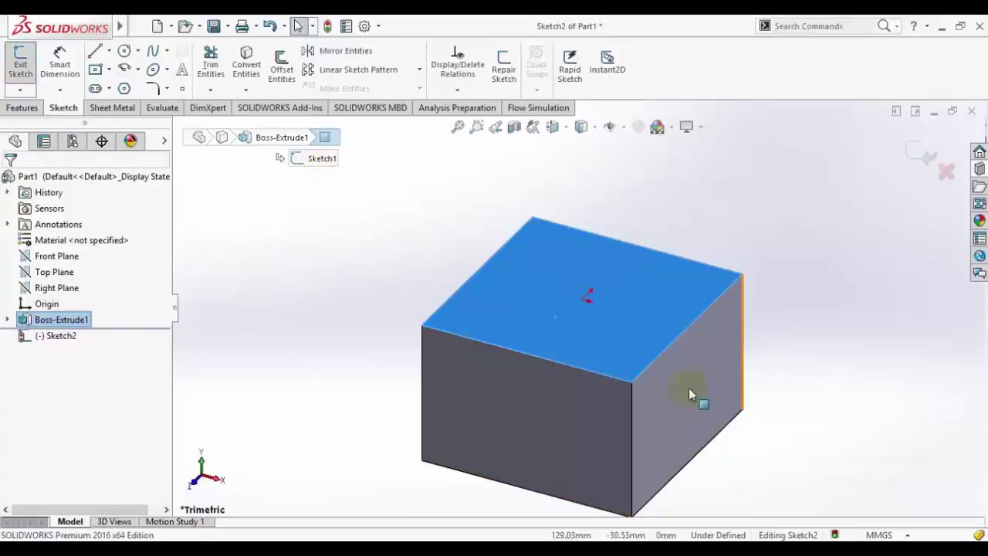
left_click(246, 70)
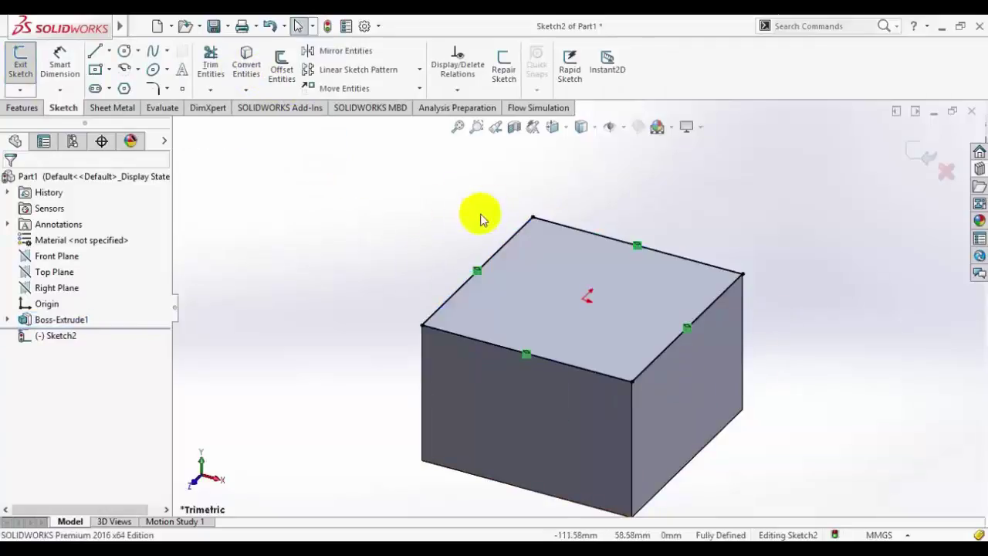
scroll(733, 212, "down", 1)
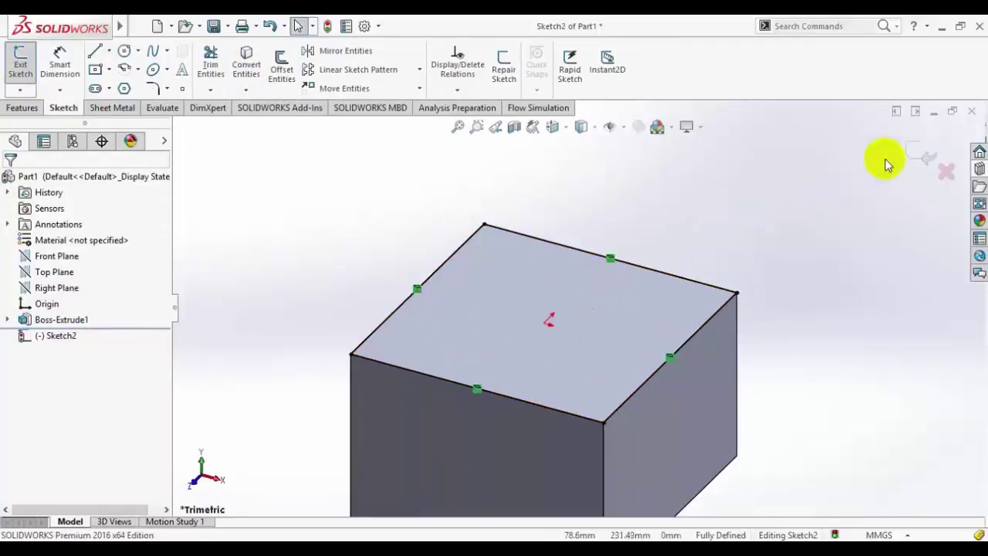
Step: Extrude the top-face sketch 100 mm upward with a 20° draft taper
left_click(23, 107)
left_click(27, 78)
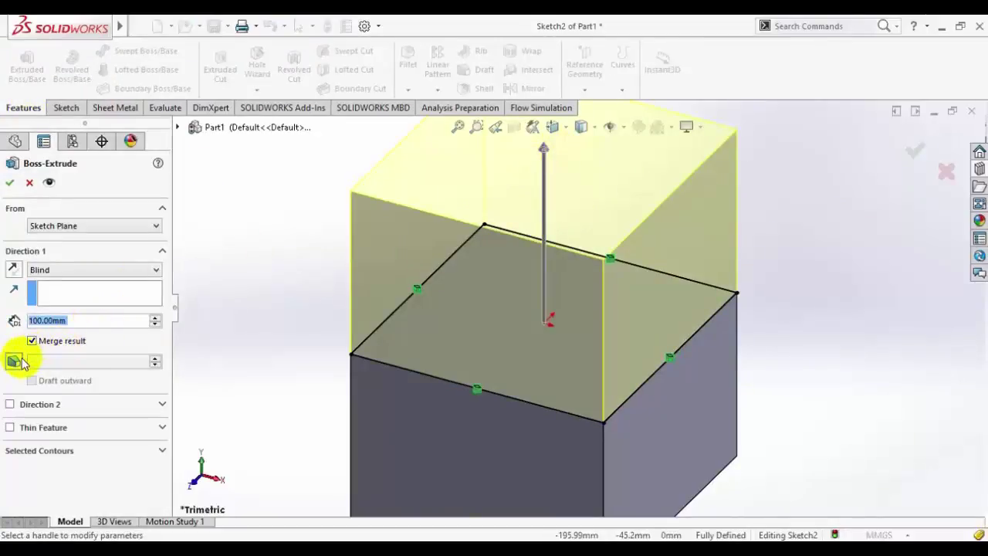
left_click(14, 361)
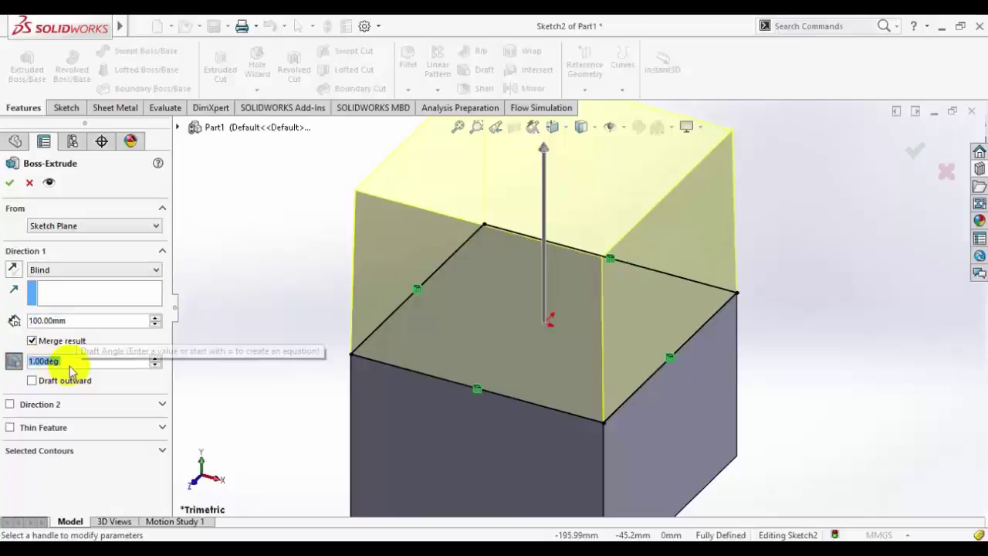
left_click(157, 358)
left_click(158, 358)
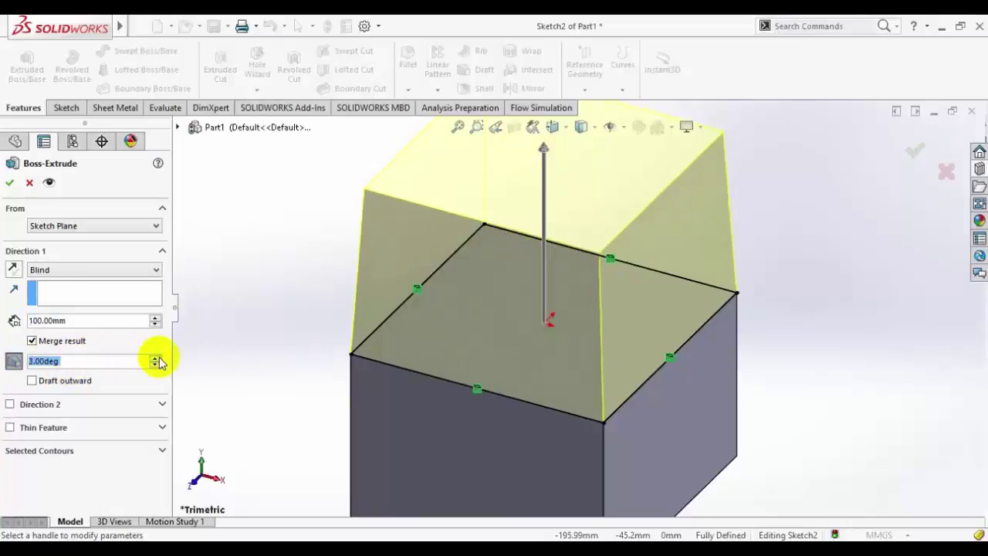
left_click_drag(157, 359, 158, 360)
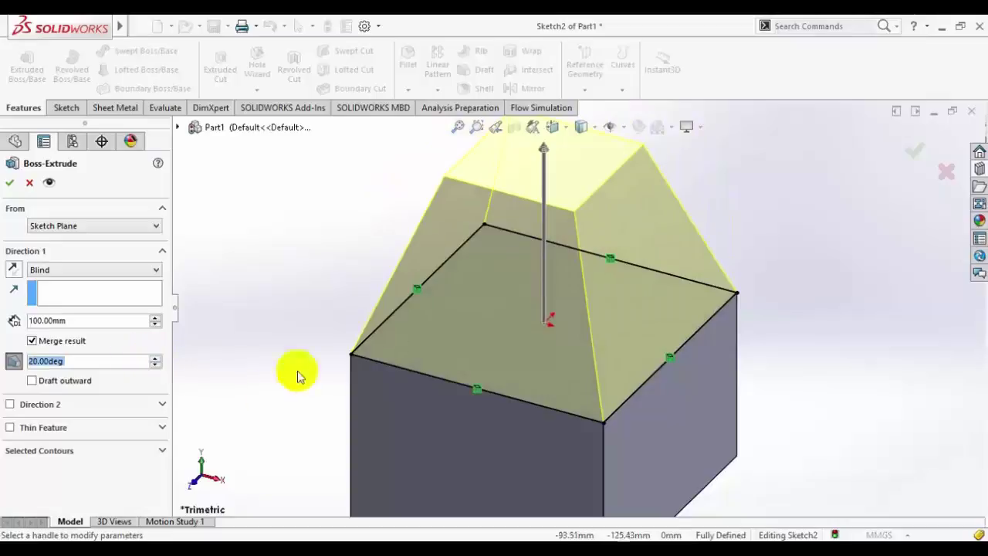
key("f")
scroll(585, 384, "down", 1)
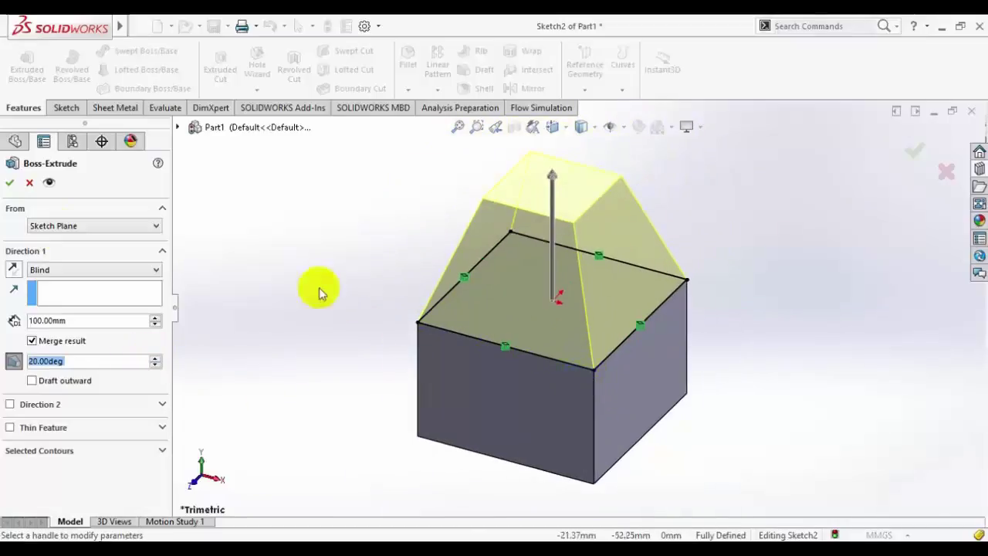
left_click(8, 182)
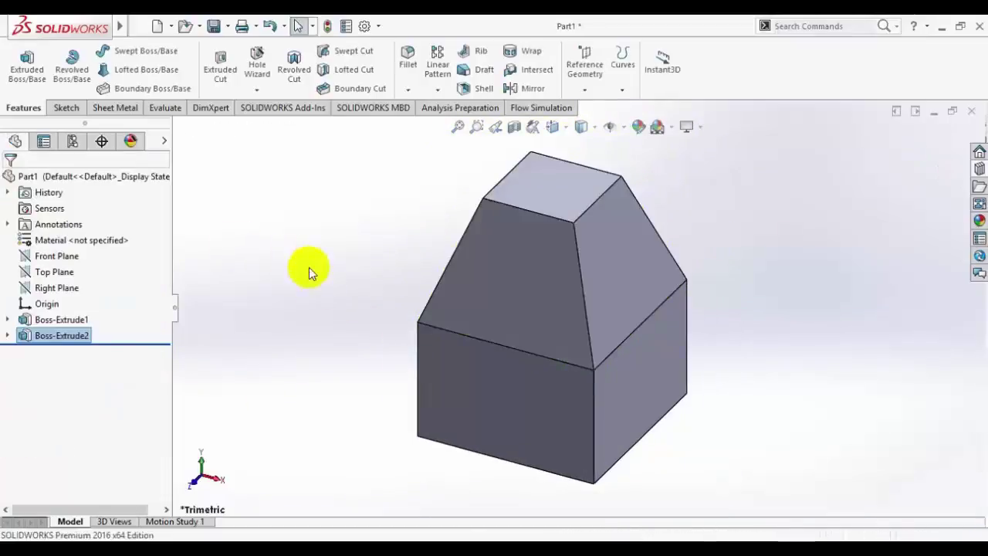
Step: Start a new sketch on the tapered part's top face
scroll(514, 263, "down", 1)
scroll(610, 225, "down", 1)
scroll(587, 216, "down", 1)
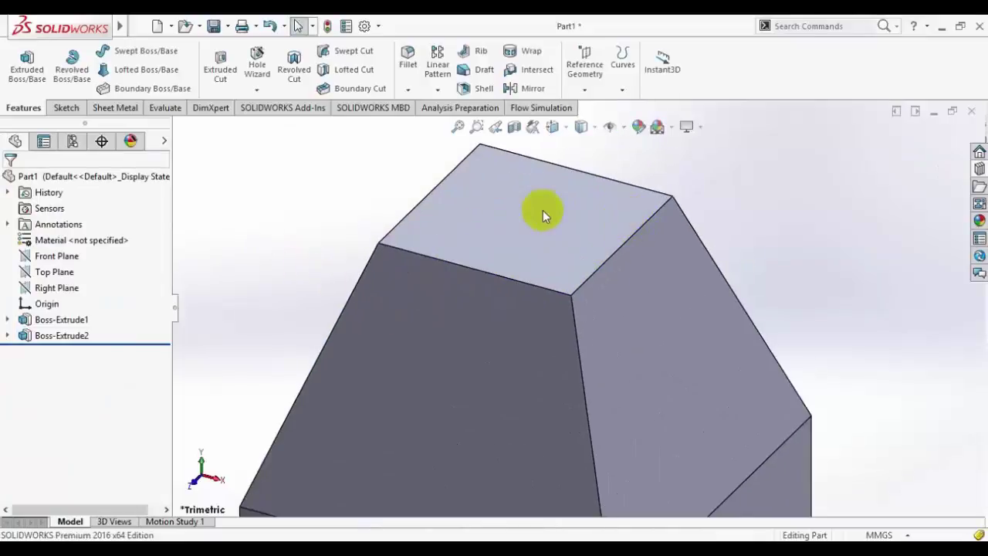
left_click(543, 210)
scroll(542, 210, "down", 1)
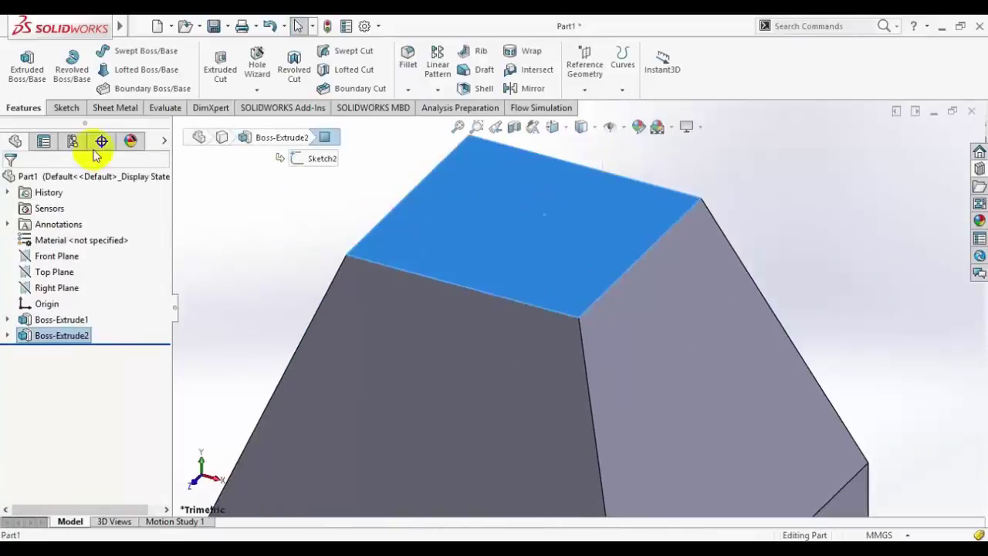
left_click(66, 108)
left_click(29, 68)
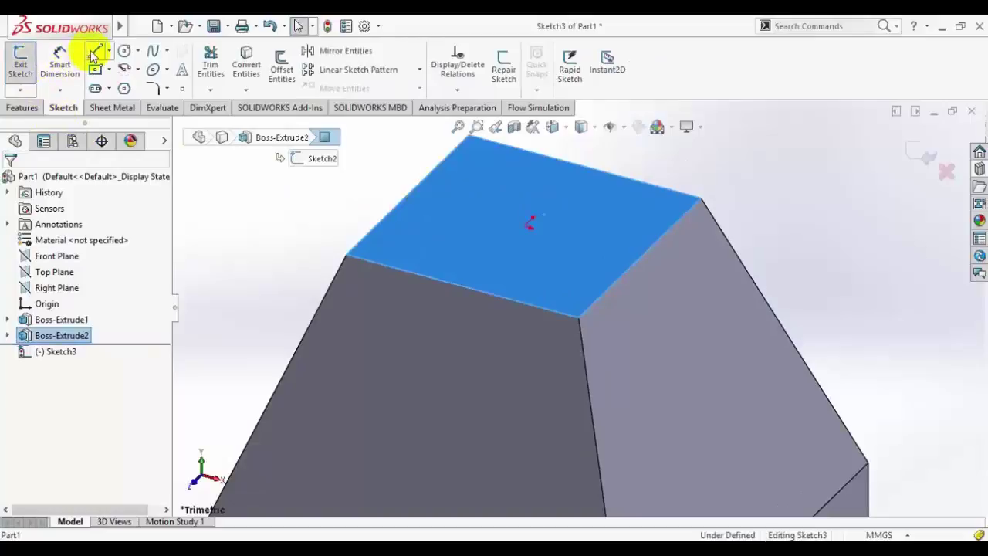
Step: Draw one line from the top face's back edge to its front edge and exit the sketch
left_click(94, 51)
scroll(538, 286, "down", 1)
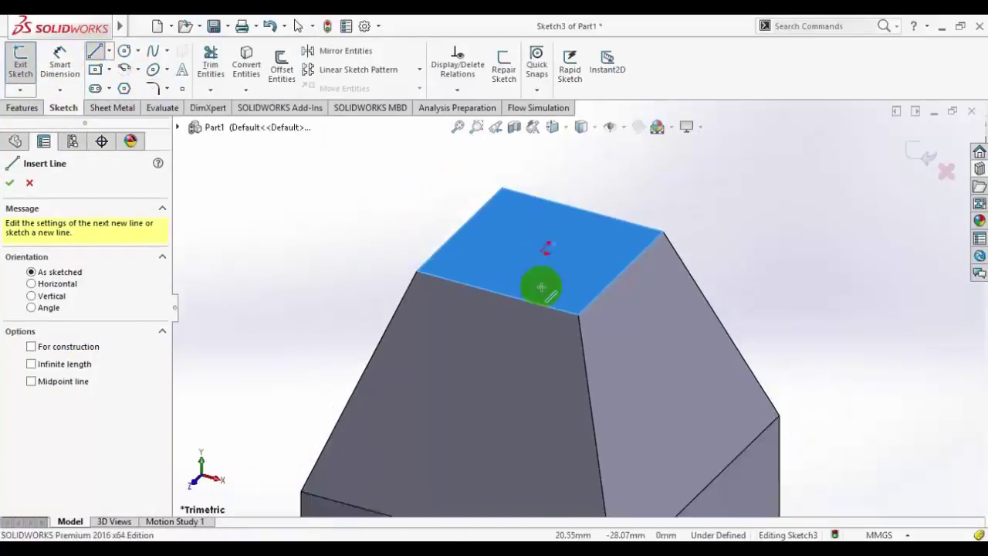
scroll(541, 286, "down", 1)
scroll(564, 247, "down", 1)
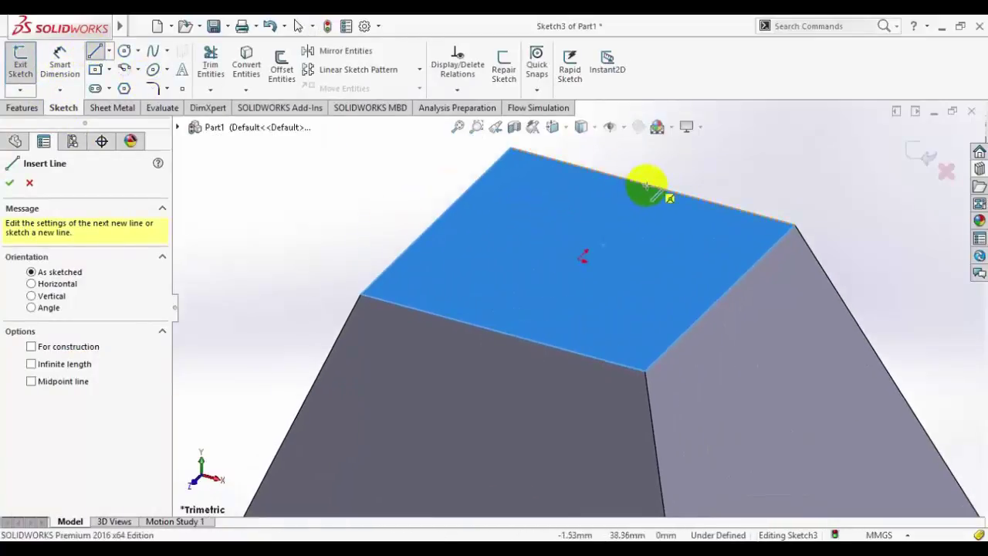
left_click(652, 186)
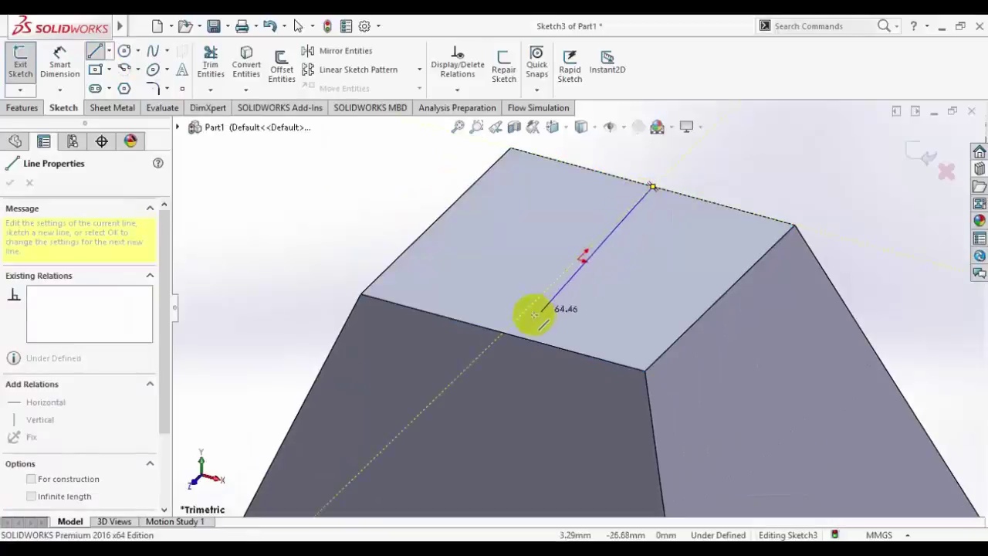
left_click(503, 332)
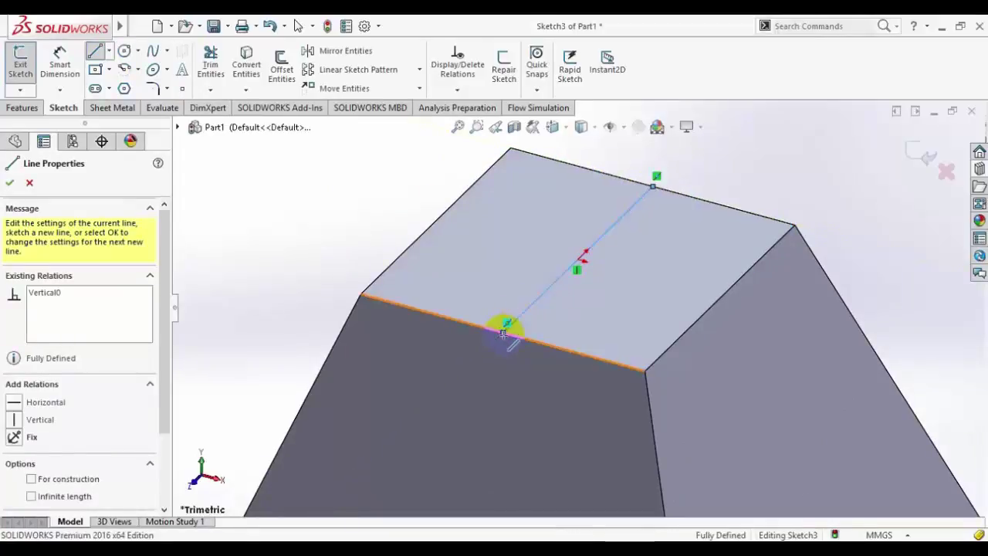
right_click(333, 182)
left_click(348, 188)
key("f")
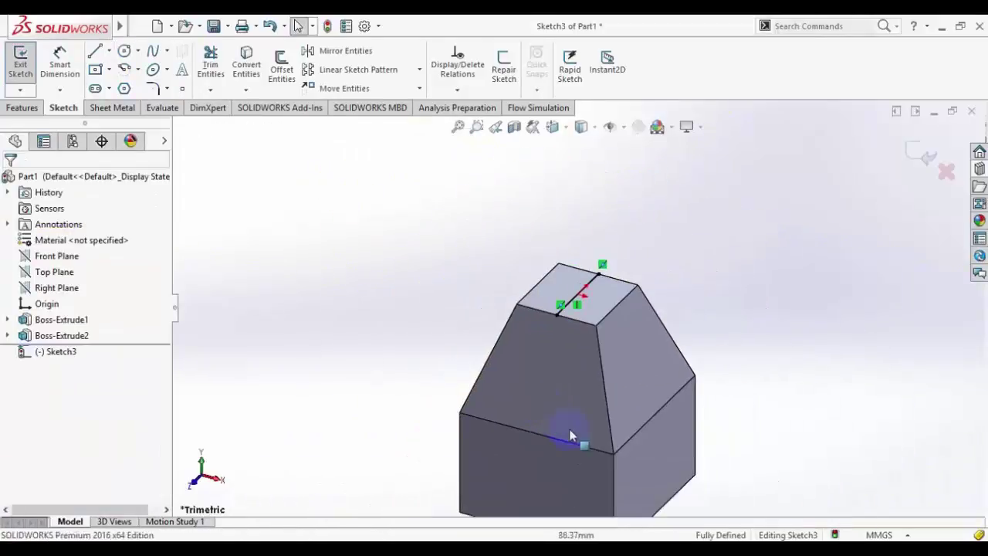
left_click(927, 157)
scroll(741, 378, "up", 2)
scroll(656, 355, "down", 1)
scroll(636, 347, "down", 1)
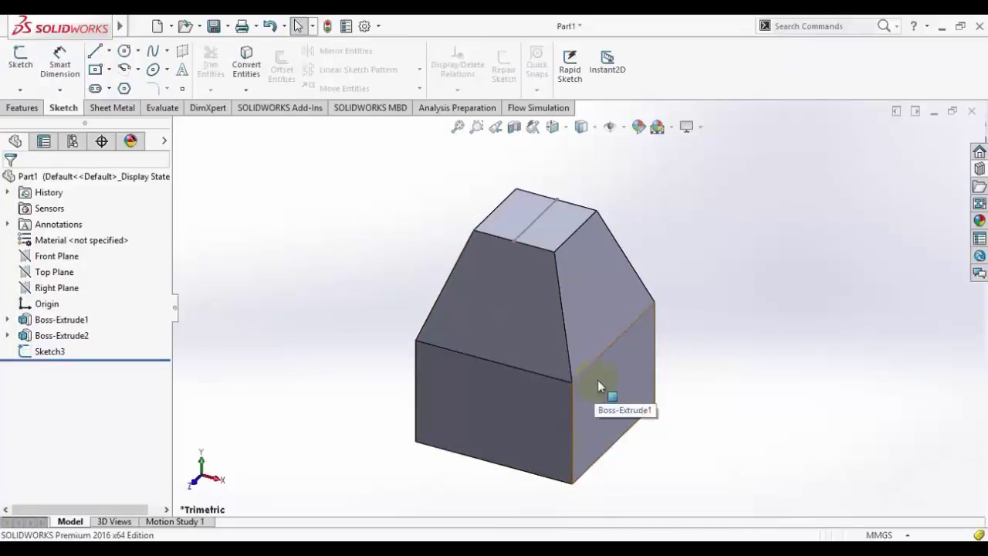
Step: Launch Convert to Sheet Metal from the Sheet Metal tools
scroll(571, 375, "down", 1)
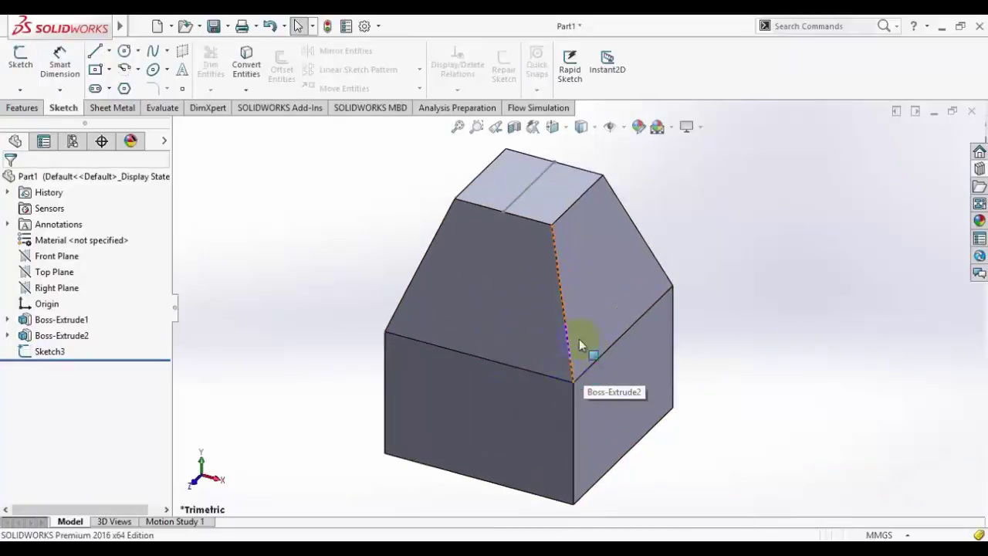
left_click(114, 110)
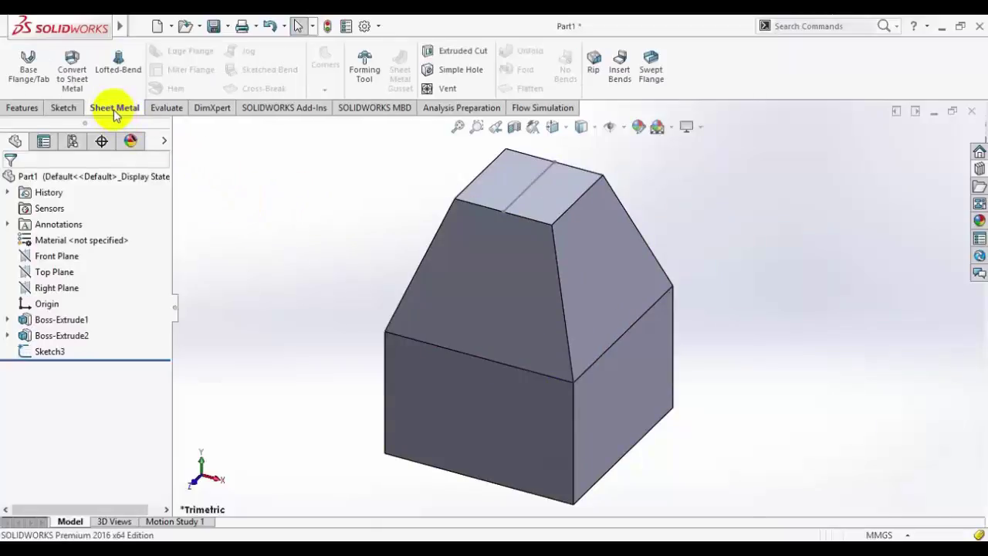
left_click(71, 77)
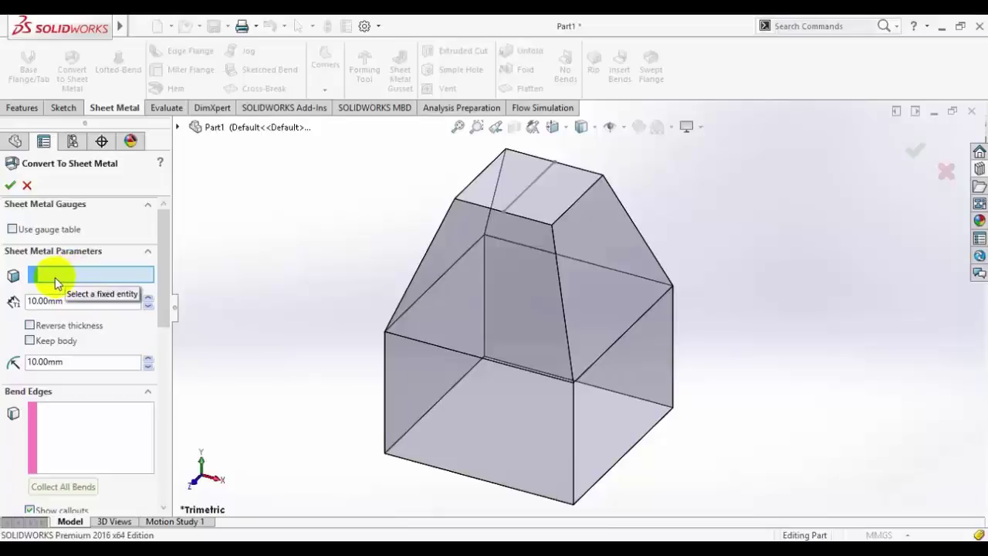
Step: Pick the box's bottom face as the fixed face, then switch to front view
mouse_move(717, 392)
middle_mouse_down()
mouse_move(656, 332)
mouse_move(700, 218)
middle_mouse_up()
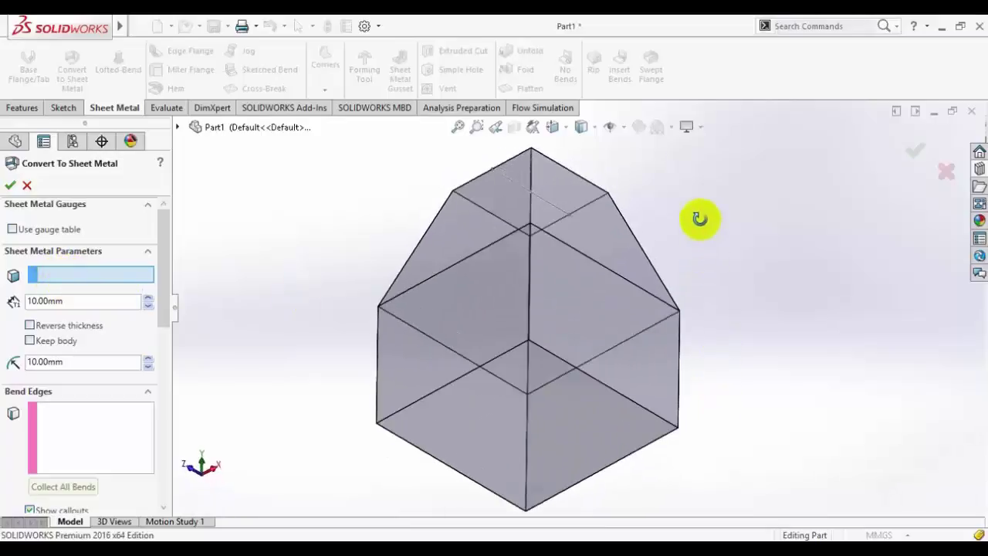
left_click(629, 435)
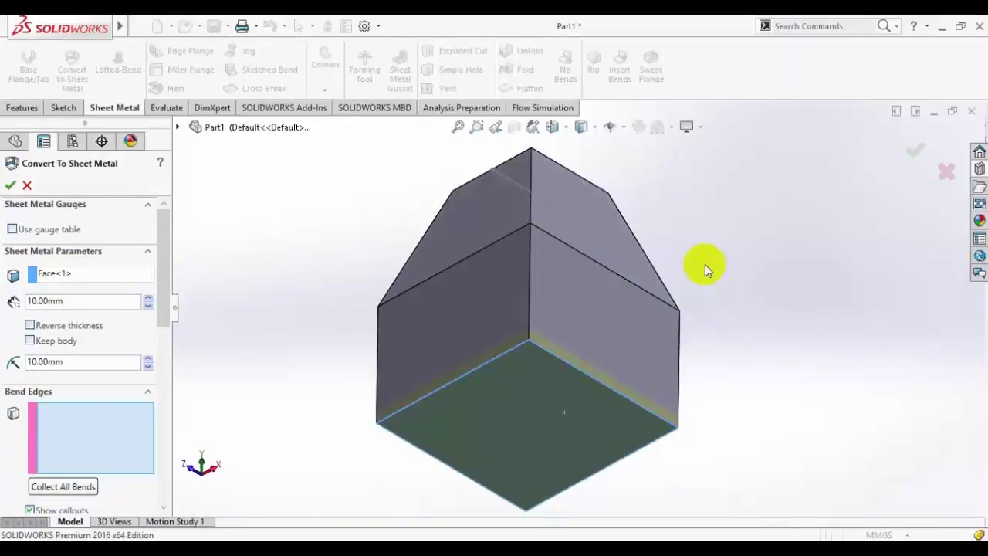
left_click(552, 127)
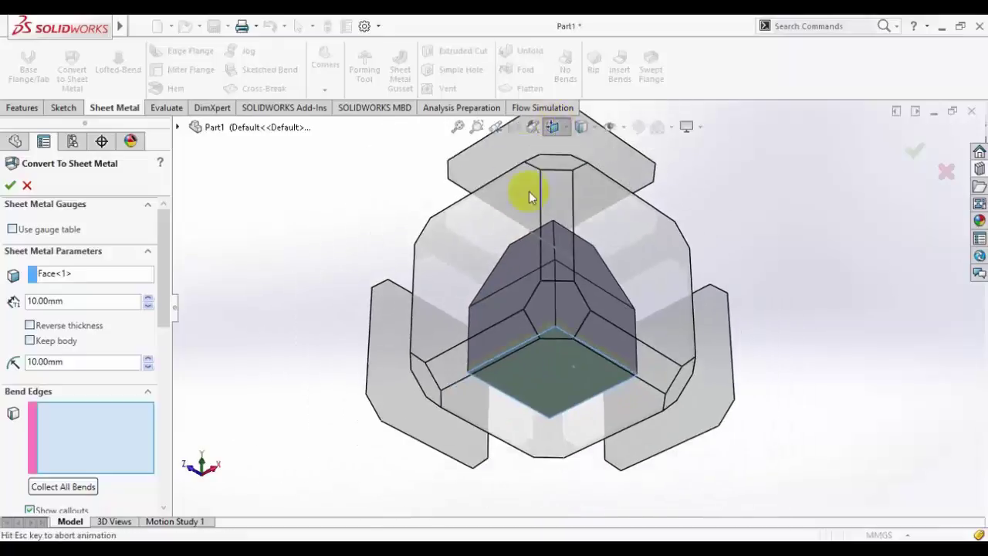
left_click(515, 309)
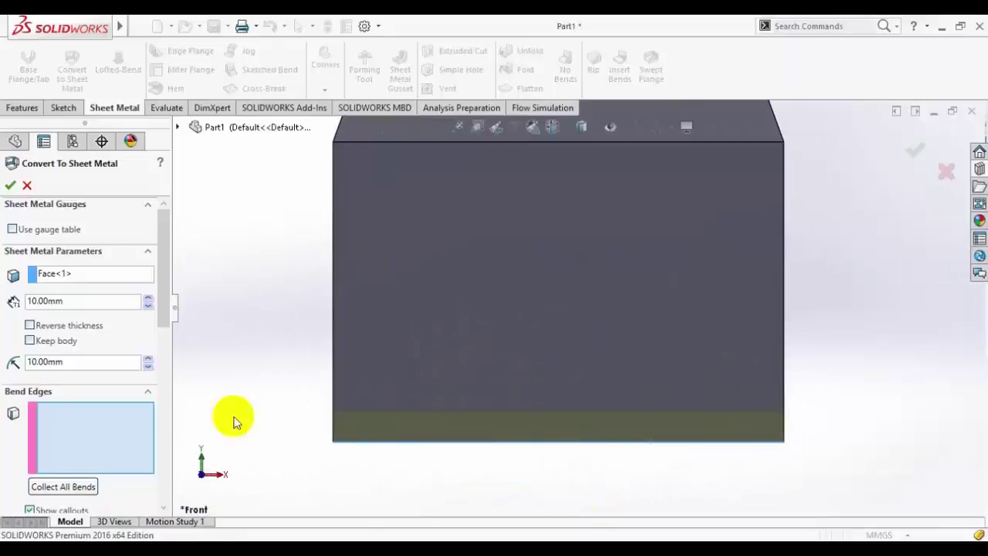
Step: Set sheet thickness and bend radius to 1 mm and the K-Factor to 0.32
double_click(84, 304)
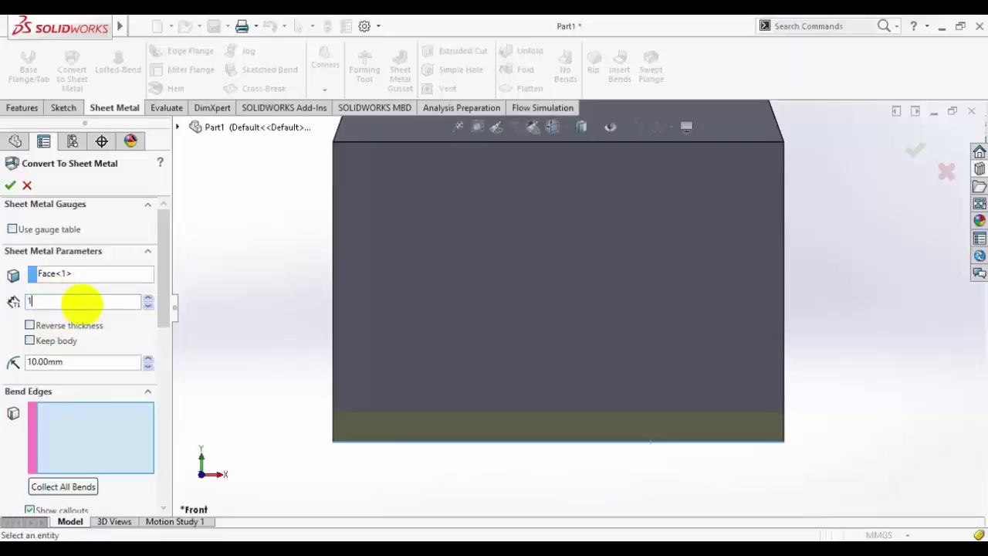
scroll(629, 450, "down", 3)
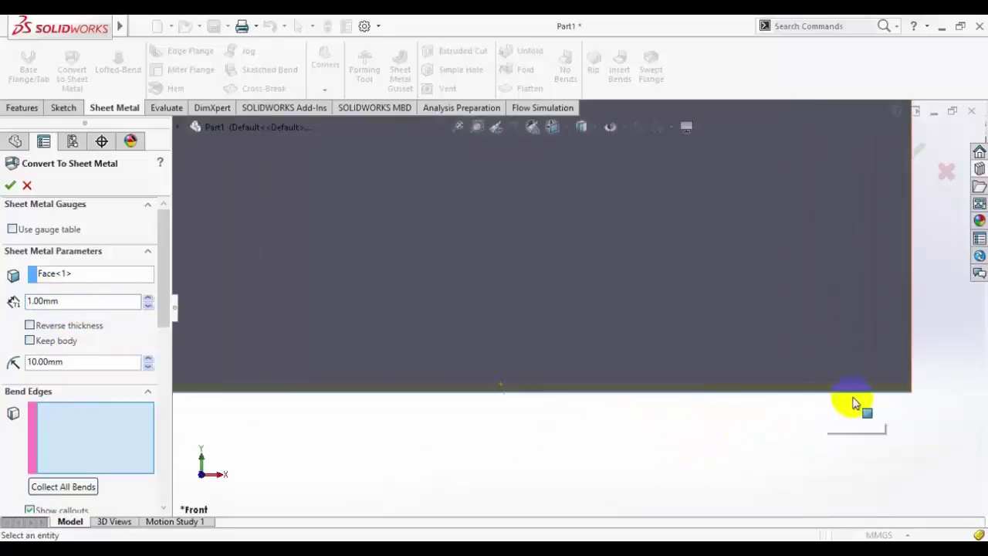
left_click(31, 326)
left_click(30, 326)
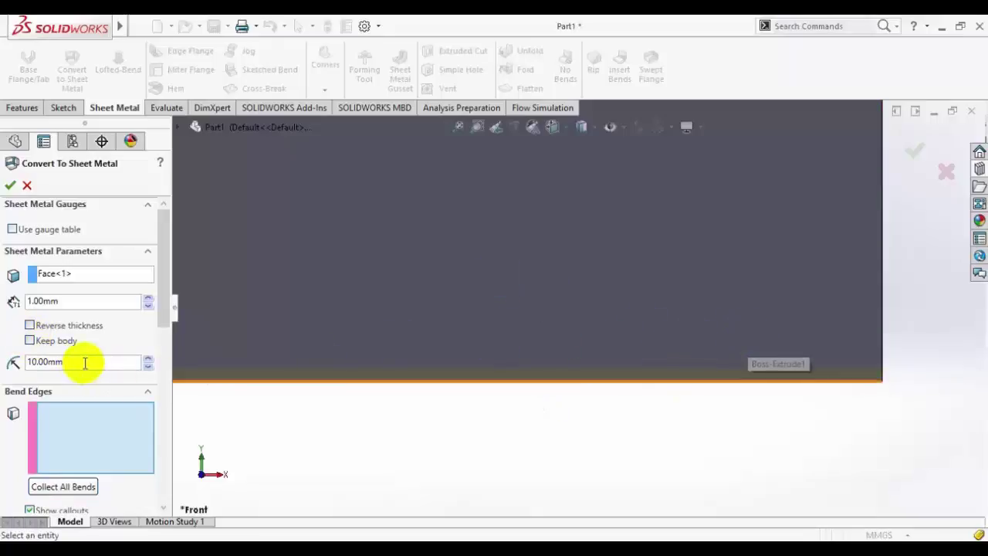
left_click_drag(84, 363, 32, 369)
type("1")
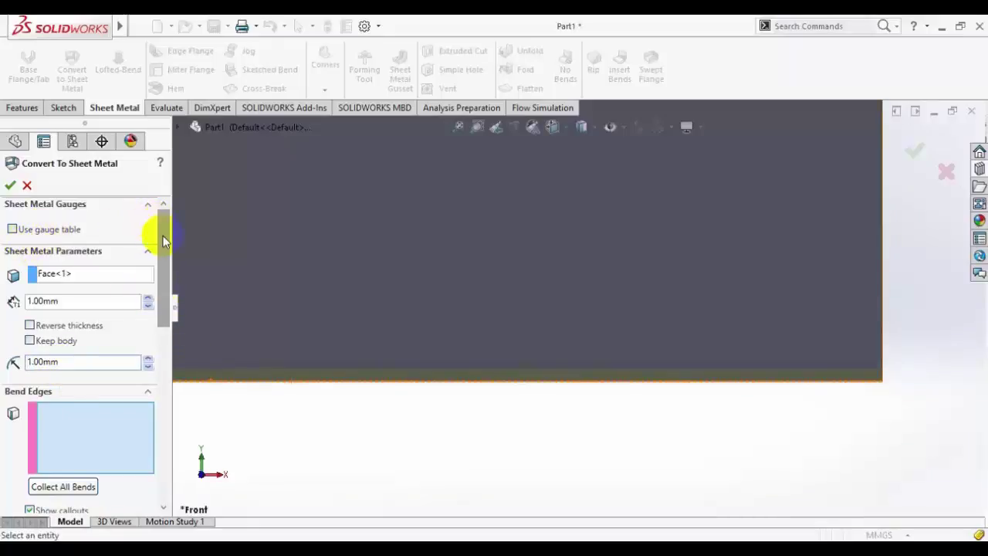
left_click_drag(154, 227, 149, 417)
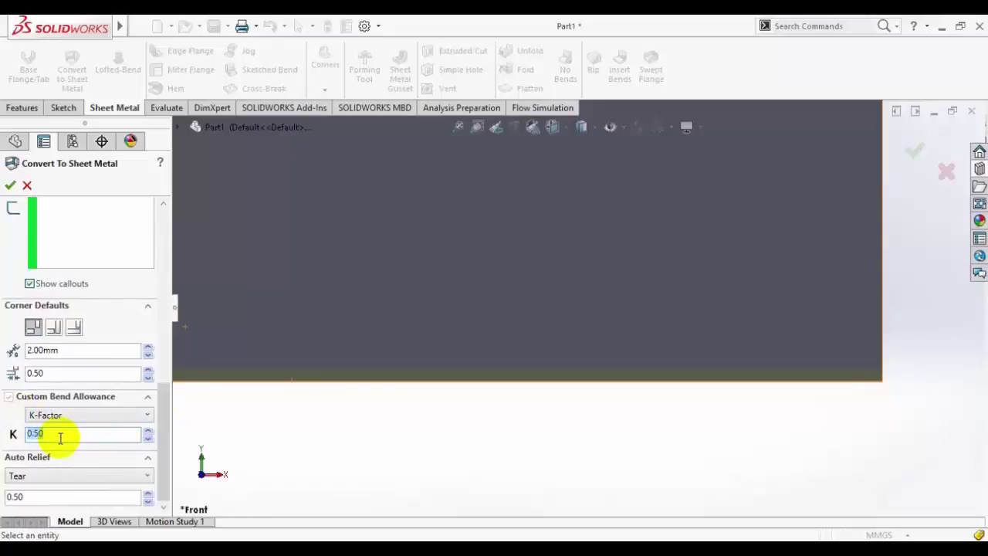
key("BackSpace")
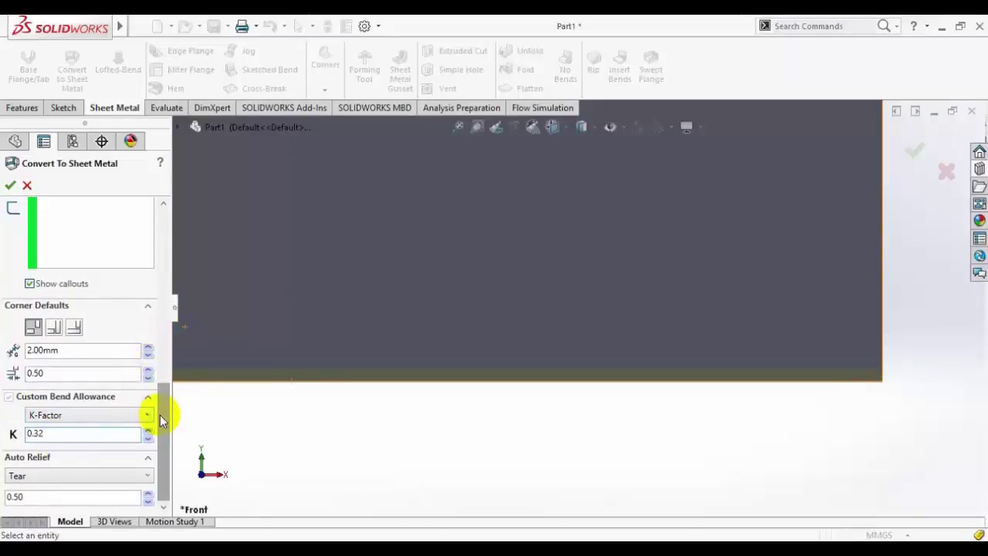
left_click_drag(160, 415, 160, 255)
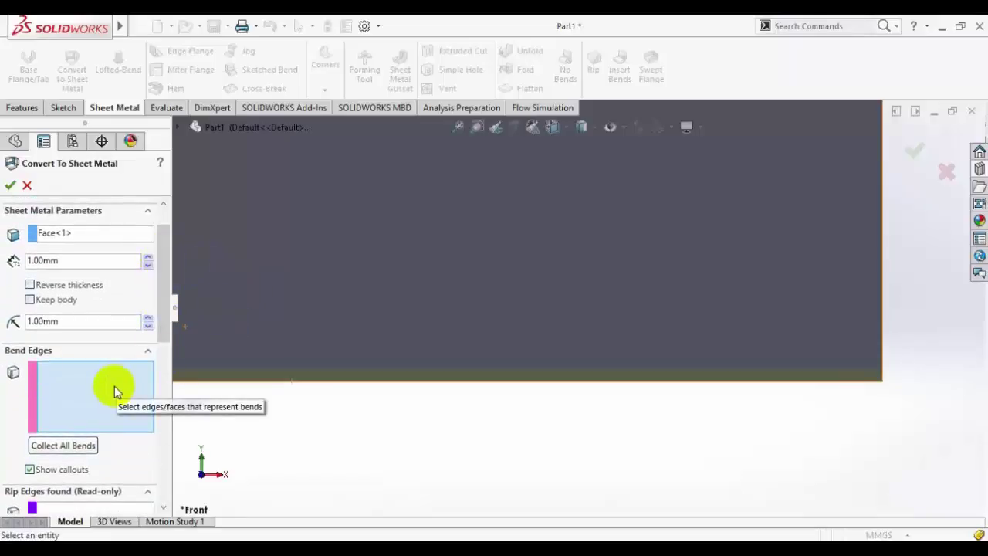
Step: Pick four box edges as bend edges, orbiting the model to reach each
scroll(694, 340, "up", 3)
scroll(566, 219, "up", 3)
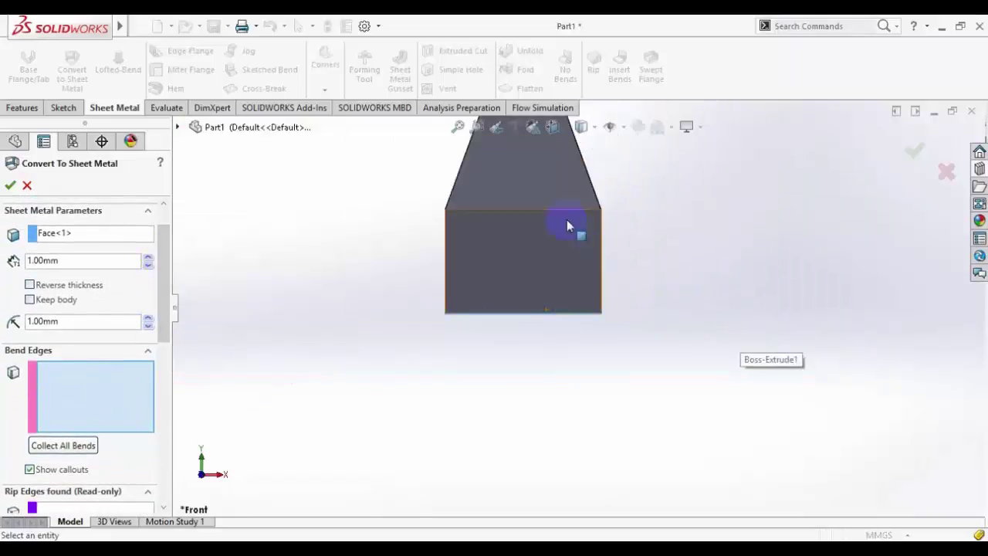
mouse_move(554, 217)
middle_mouse_down()
mouse_move(628, 260)
mouse_move(569, 316)
mouse_move(569, 331)
middle_mouse_up()
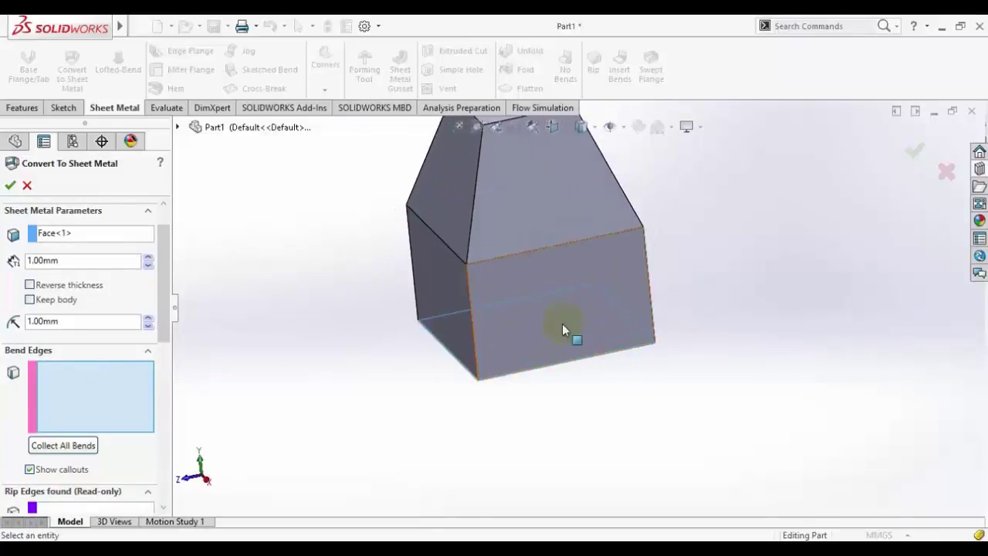
scroll(569, 331, "down", 3)
left_click(458, 456)
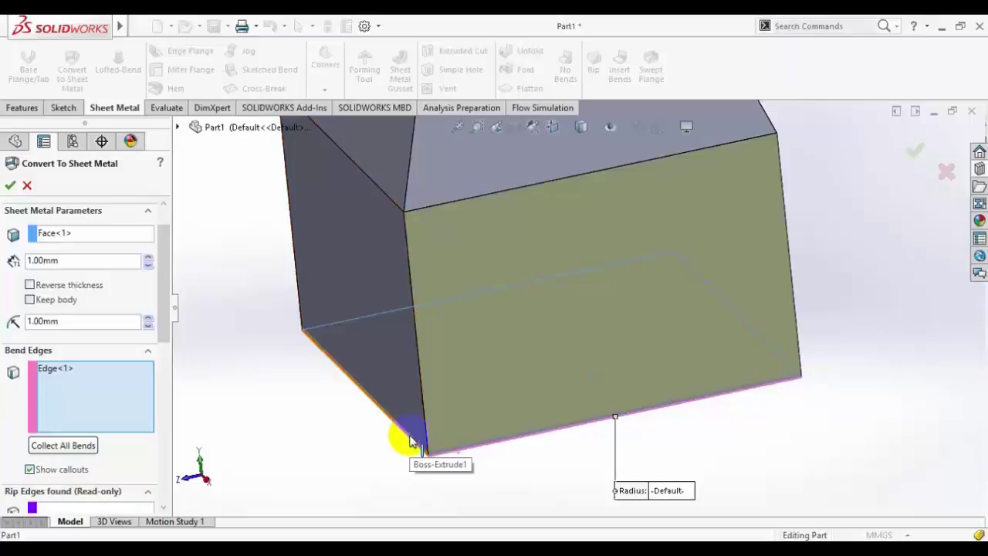
left_click(411, 441)
middle_click_drag(898, 408, 808, 472)
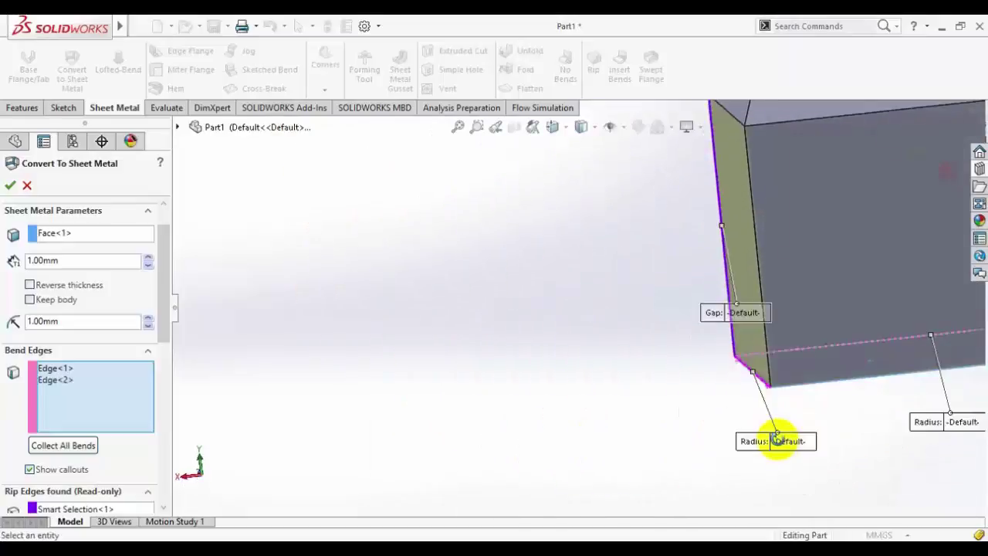
left_click(826, 399)
mouse_move(826, 400)
middle_mouse_down()
mouse_move(719, 278)
mouse_move(730, 379)
middle_mouse_up()
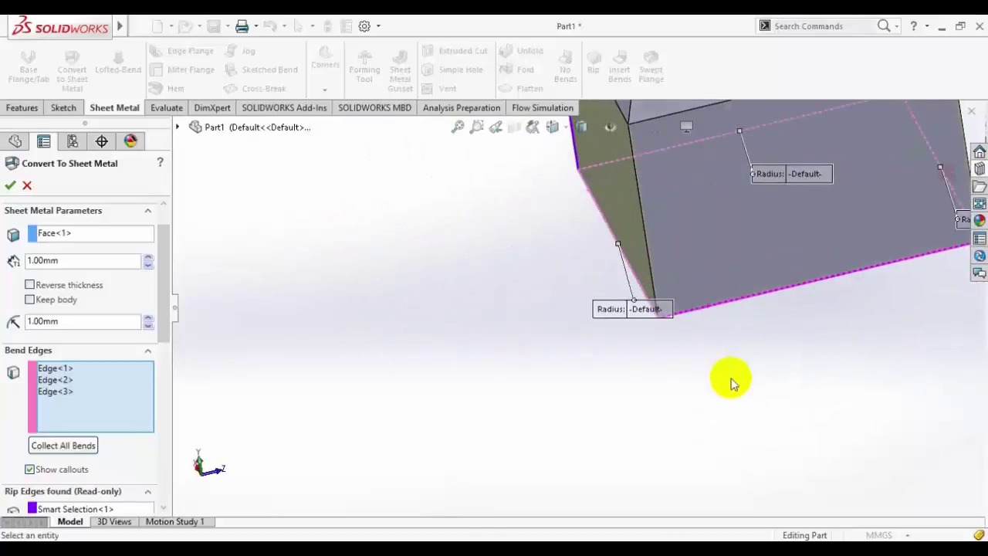
left_click(720, 309)
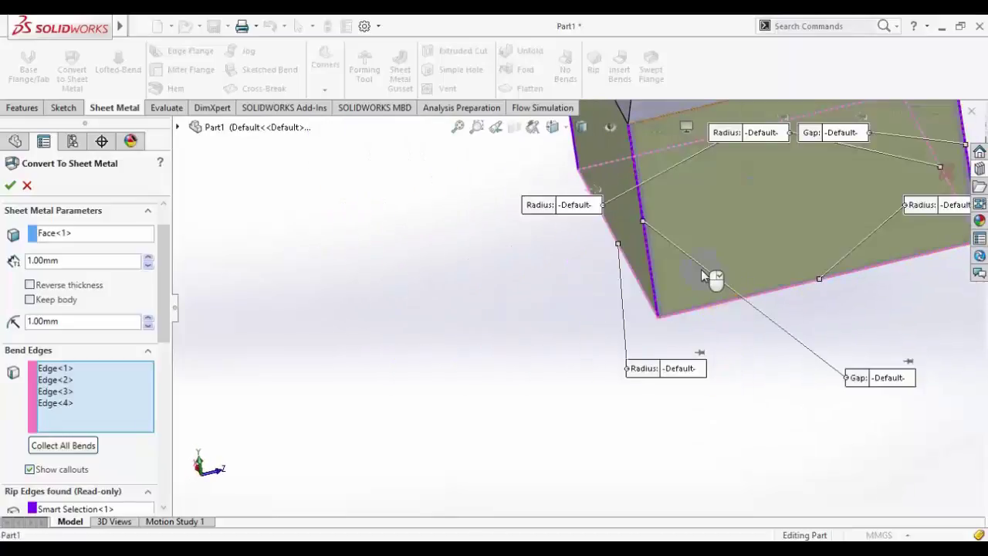
mouse_move(710, 278)
middle_mouse_down()
mouse_move(567, 423)
mouse_move(525, 397)
middle_mouse_up()
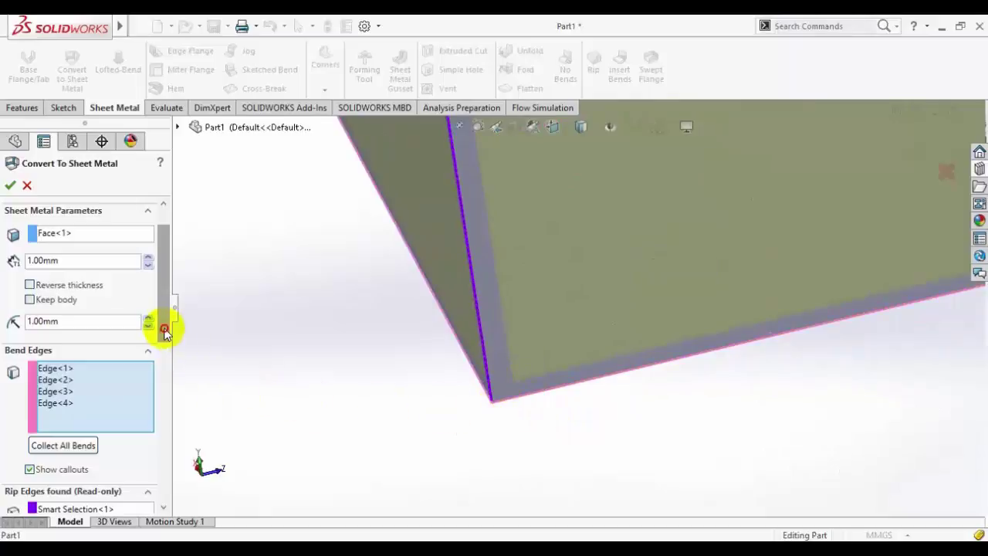
Step: Set the auto relief type to Rectangular and orbit to inspect the rip callouts
left_click_drag(164, 331, 144, 499)
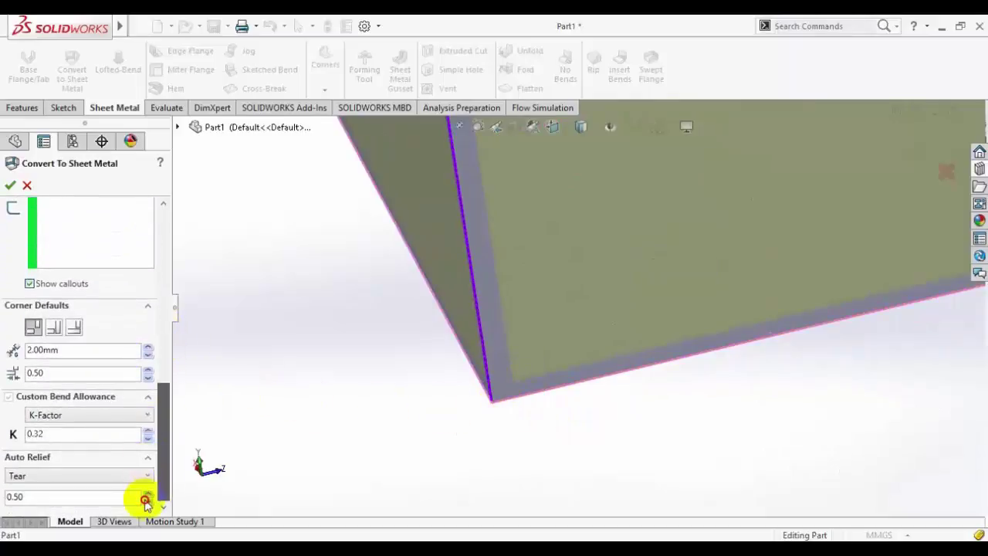
left_click(41, 476)
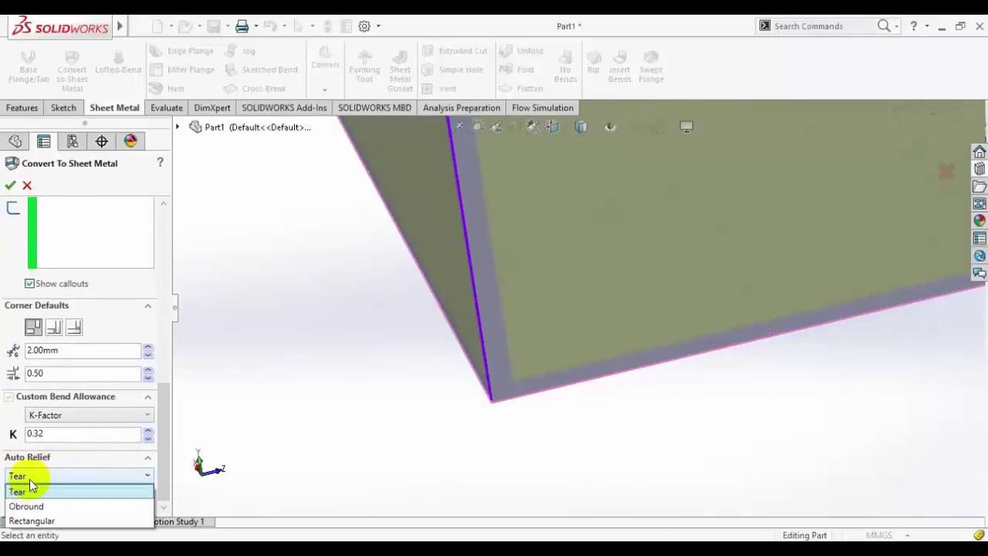
left_click(38, 521)
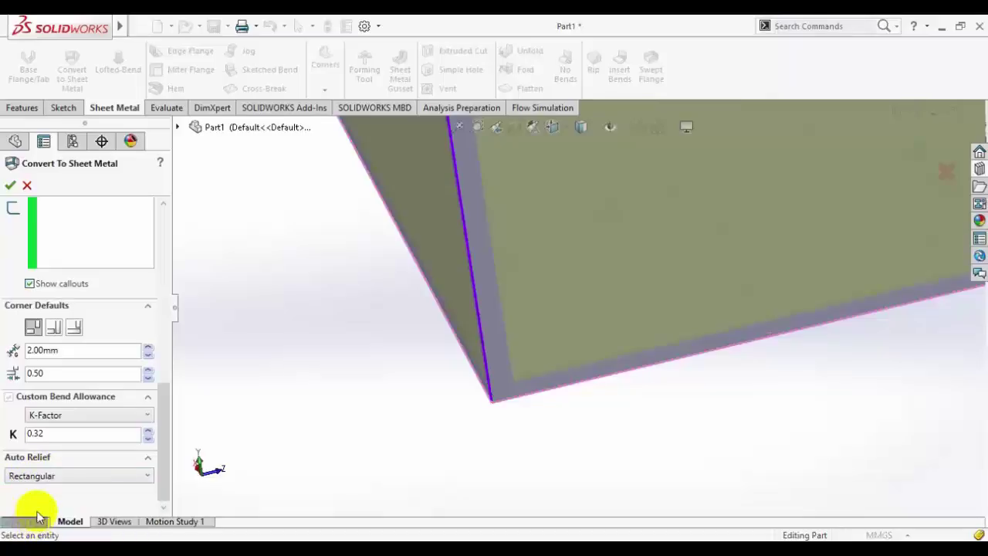
scroll(697, 276, "up", 3)
mouse_move(697, 275)
middle_mouse_down()
mouse_move(556, 204)
mouse_move(357, 325)
mouse_move(162, 397)
middle_mouse_up()
mouse_move(161, 397)
left_mouse_down()
mouse_move(165, 254)
mouse_move(161, 269)
left_mouse_up()
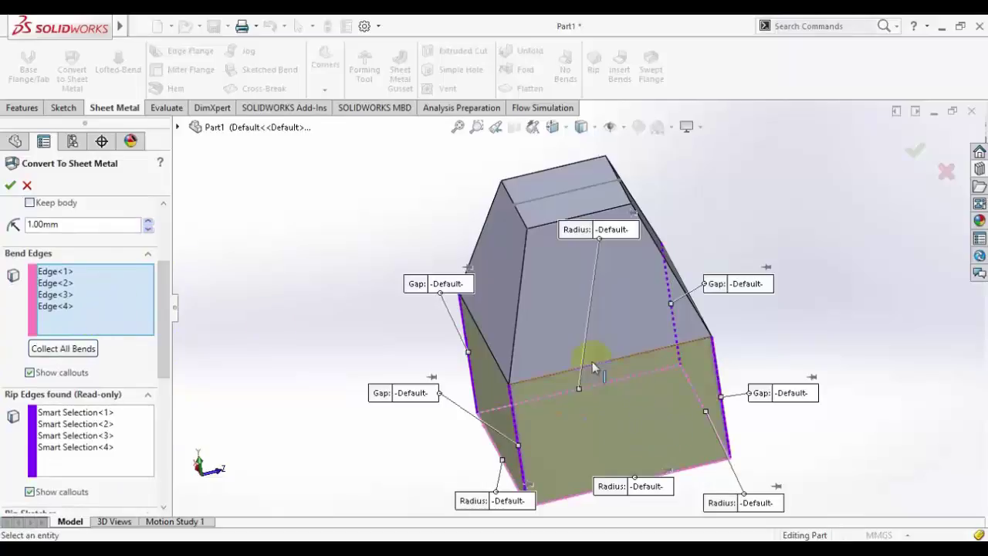
Step: Add the top front, front lower and right-face edges as further bend edges
scroll(587, 359, "down", 2)
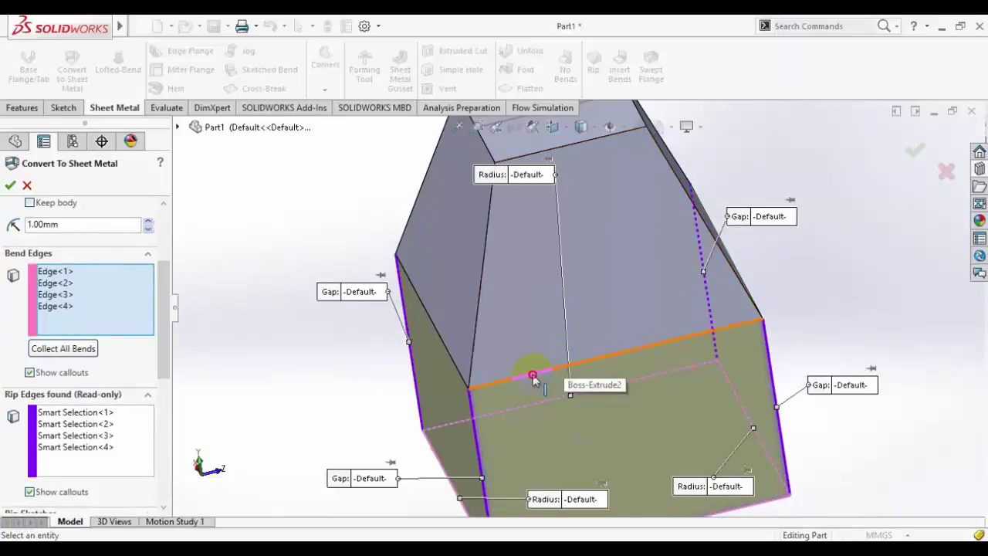
left_click(534, 375)
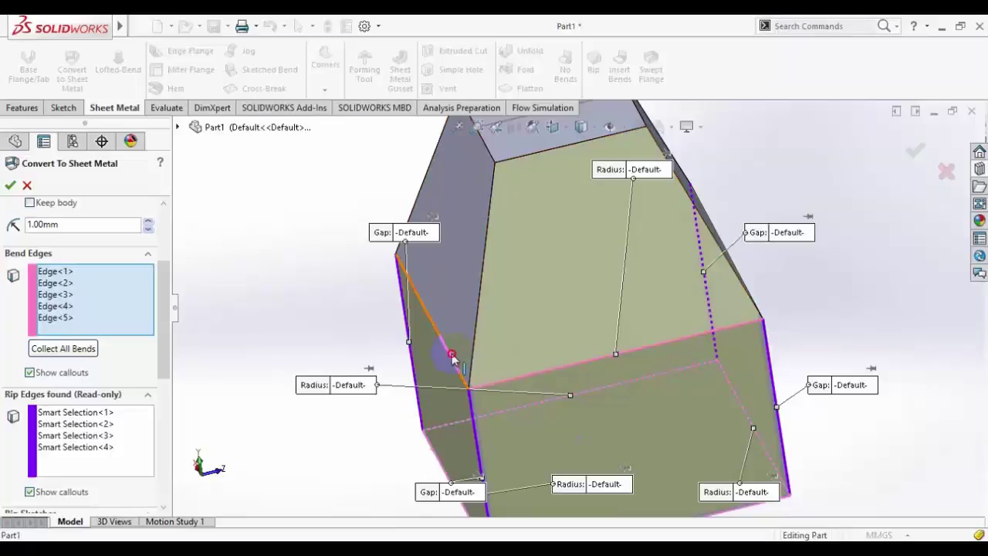
scroll(463, 358, "up", 2)
middle_click_drag(772, 287, 780, 237)
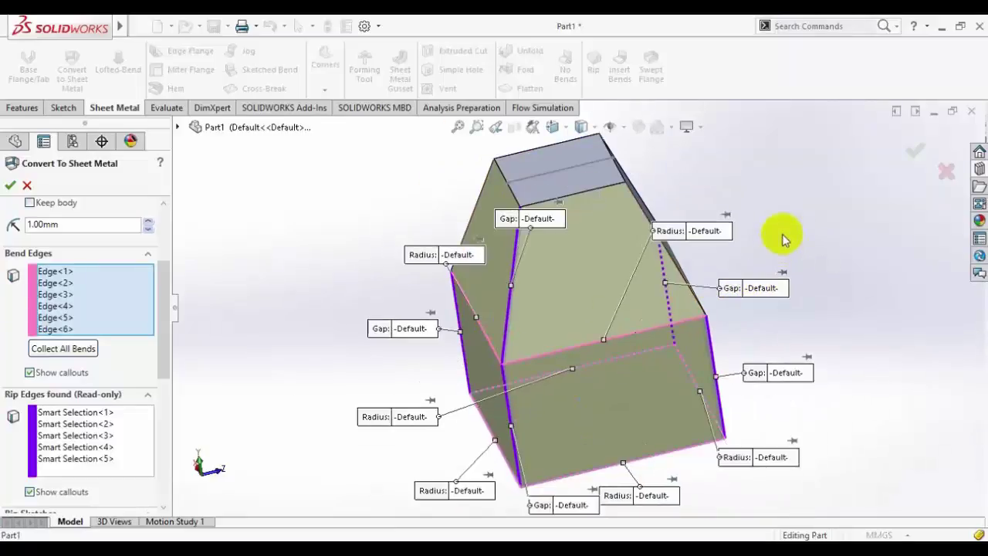
mouse_move(820, 292)
middle_mouse_down()
mouse_move(790, 230)
mouse_move(737, 206)
mouse_move(681, 354)
middle_mouse_up()
left_click(610, 361)
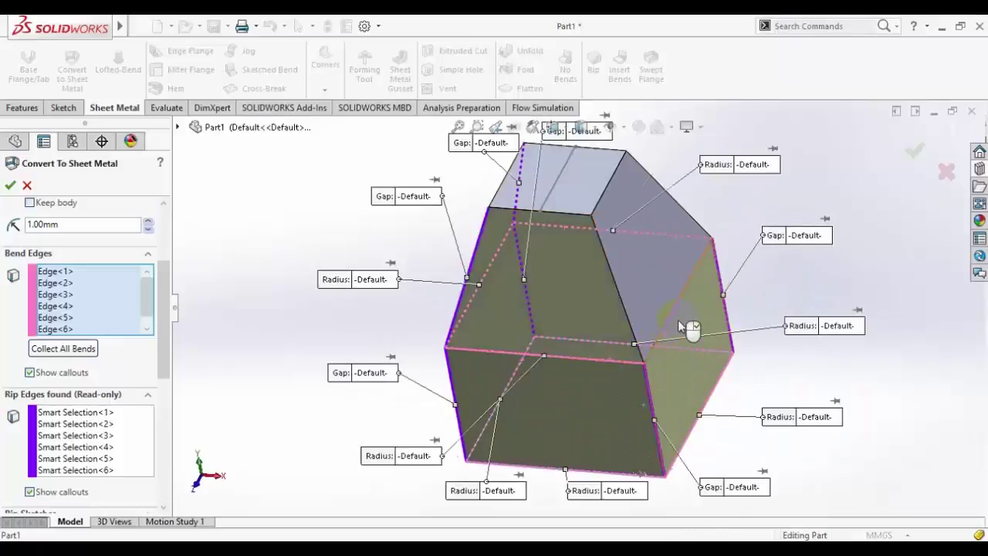
left_click(668, 322)
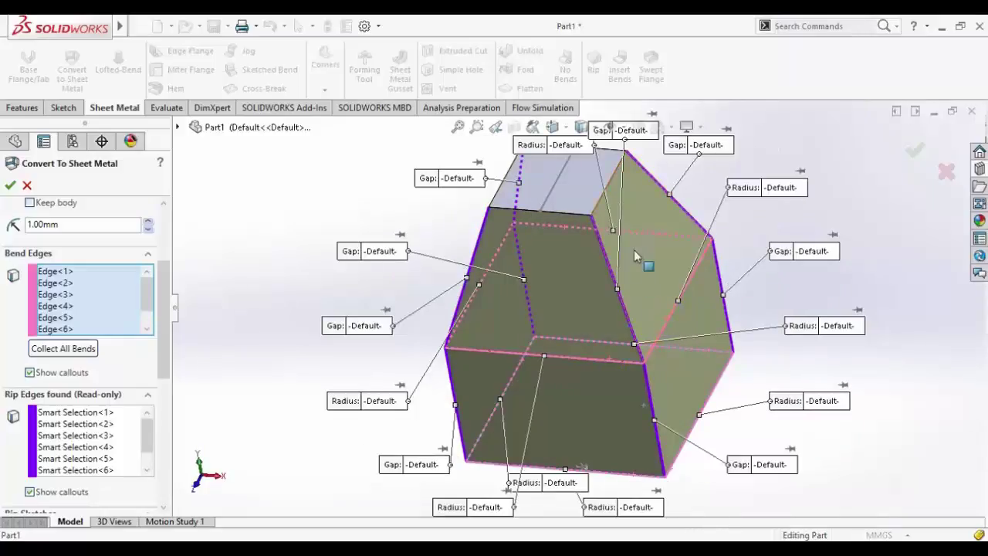
scroll(578, 227, "up", 3)
middle_click_drag(578, 227, 579, 257)
scroll(579, 257, "down", 5)
scroll(579, 257, "down", 2)
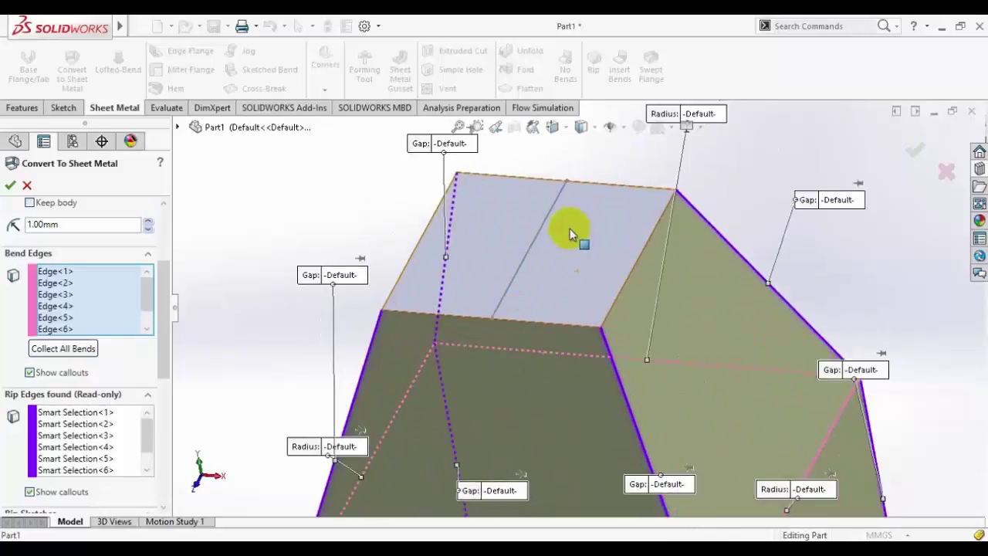
scroll(569, 203, "down", 2)
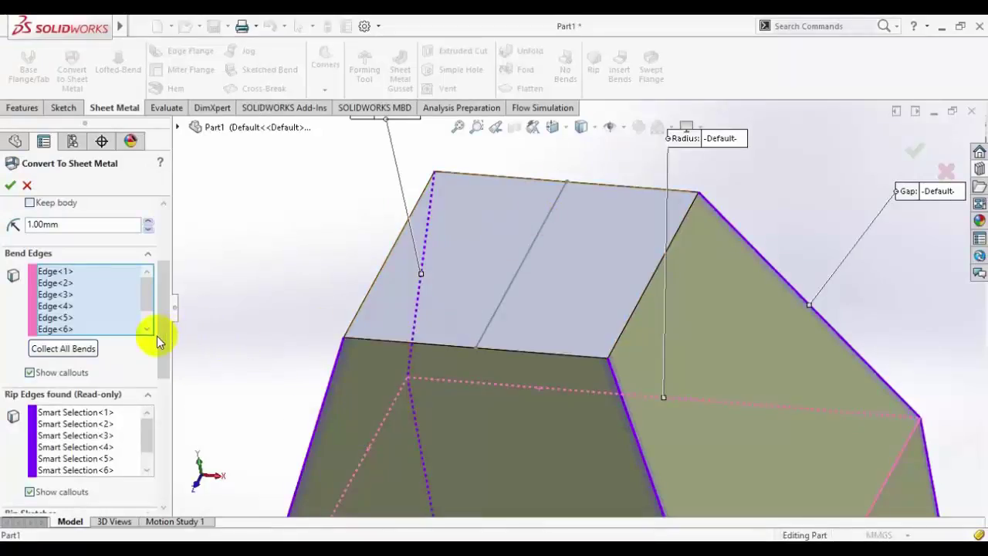
Step: Use the Sketch3 line across the top face as the rip sketch
left_click_drag(165, 354, 145, 413)
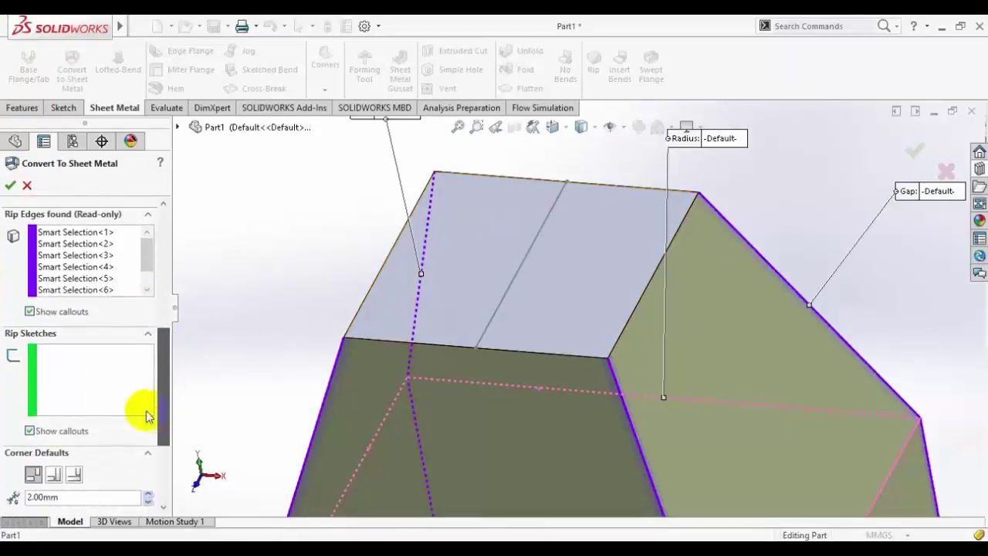
left_click(85, 389)
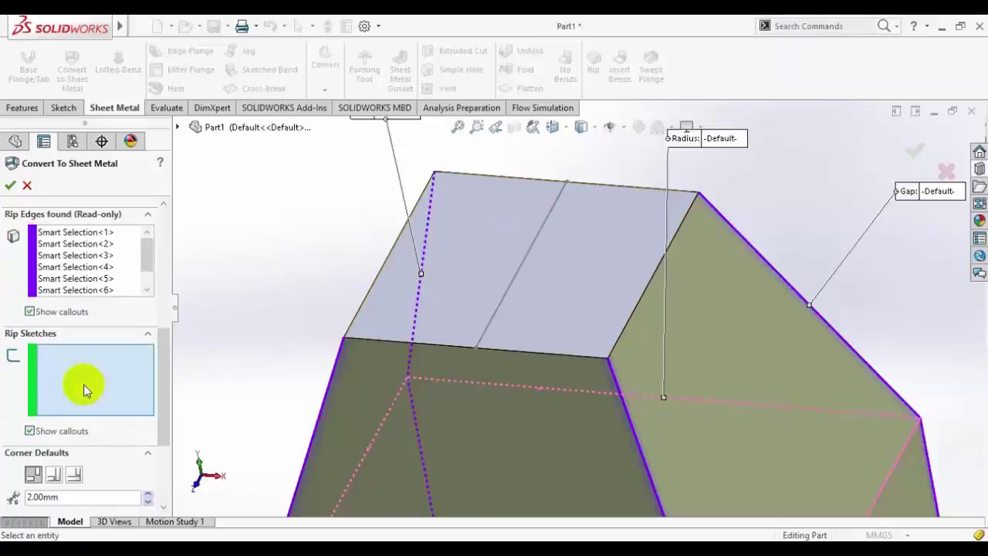
left_click(520, 276)
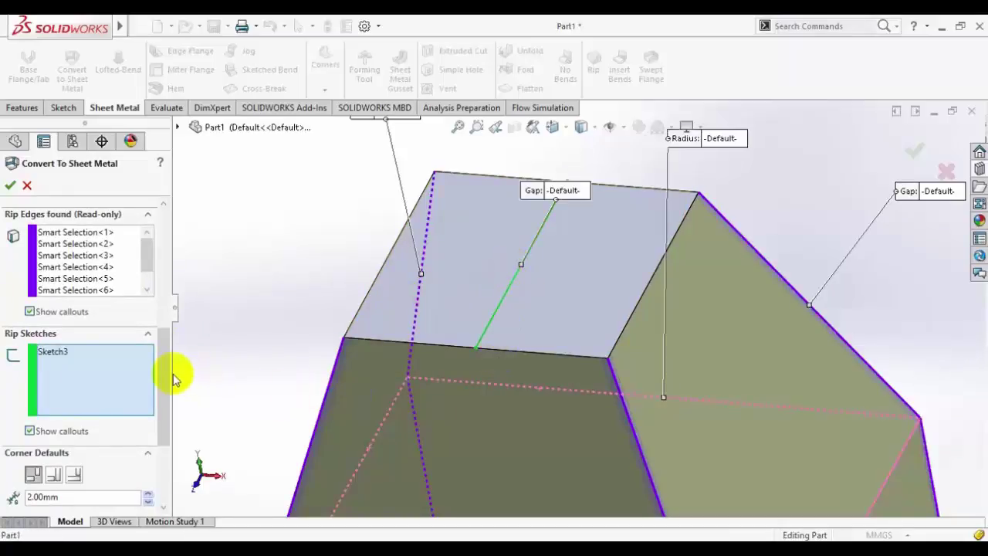
Step: Add bends along the split top panel's edges, bringing the found rip edges to nine
left_click_drag(165, 375, 139, 307)
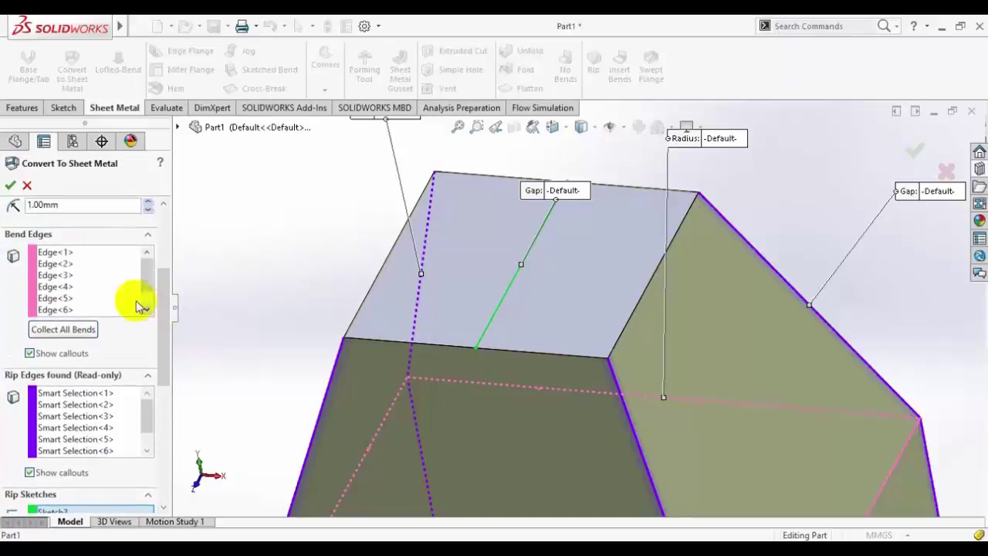
left_click(124, 298)
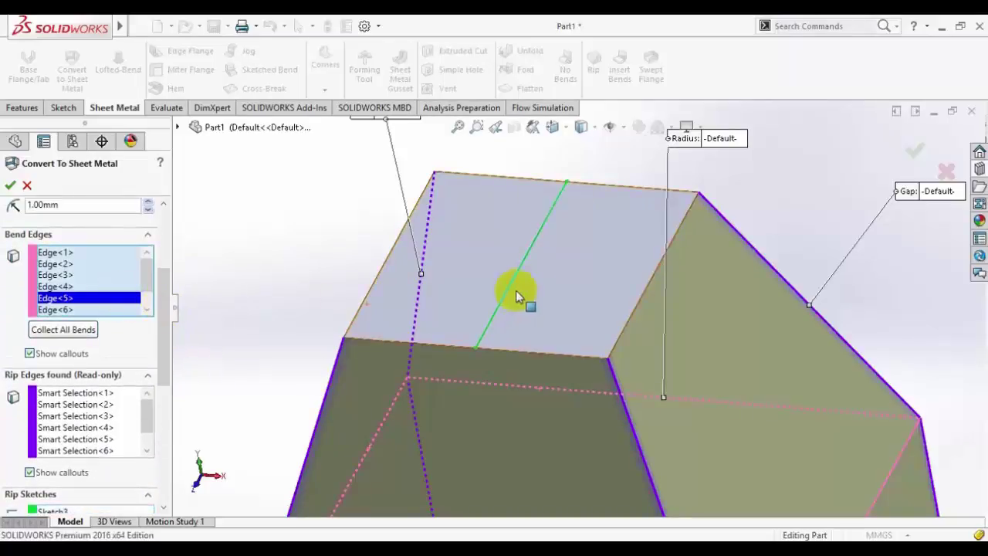
left_click(633, 314)
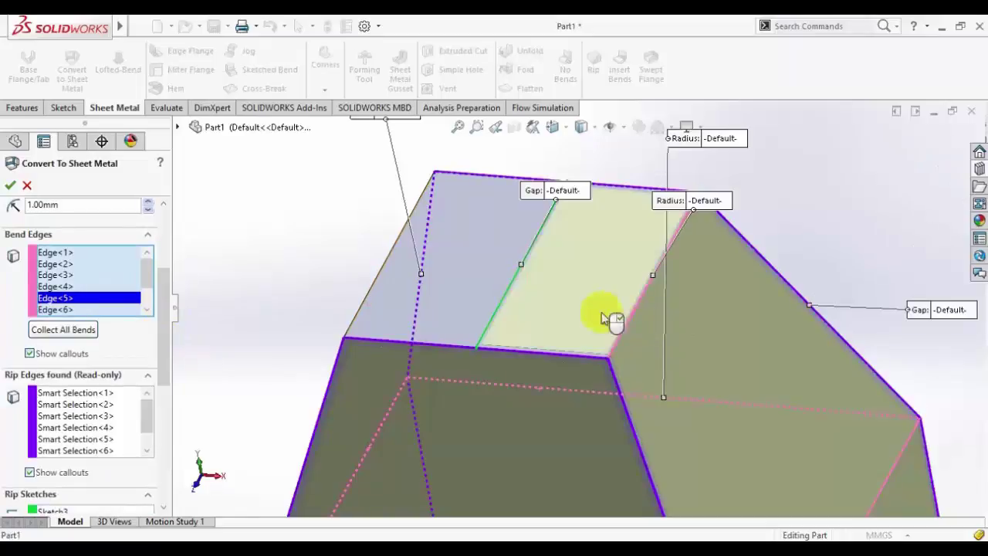
scroll(439, 448, "up", 2)
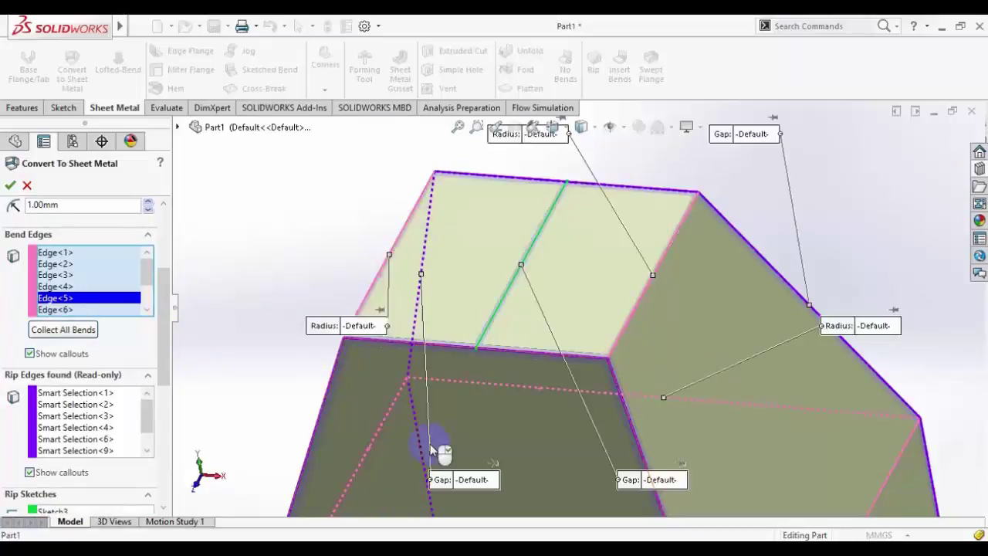
scroll(764, 459, "up", 3)
scroll(652, 419, "up", 2)
scroll(596, 318, "down", 2)
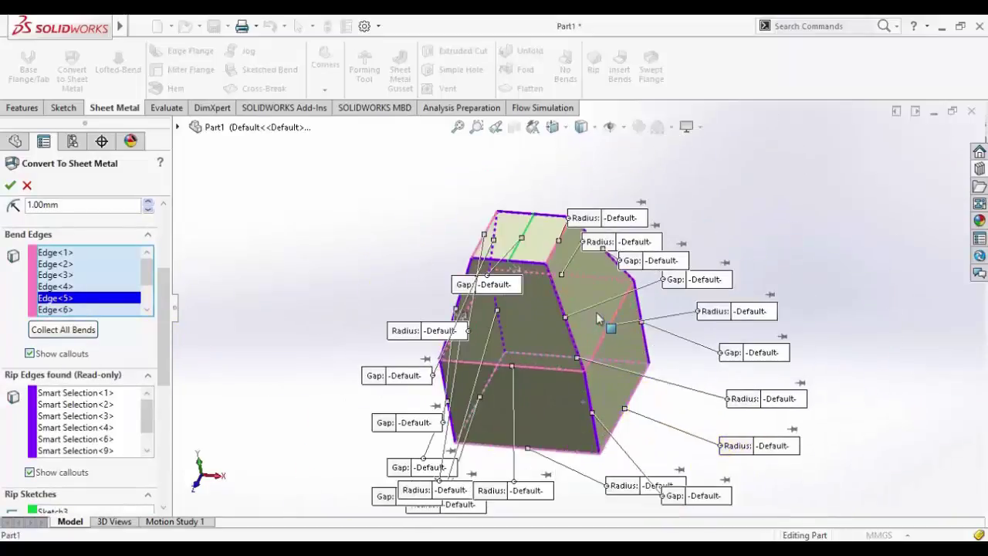
scroll(596, 313, "down", 2)
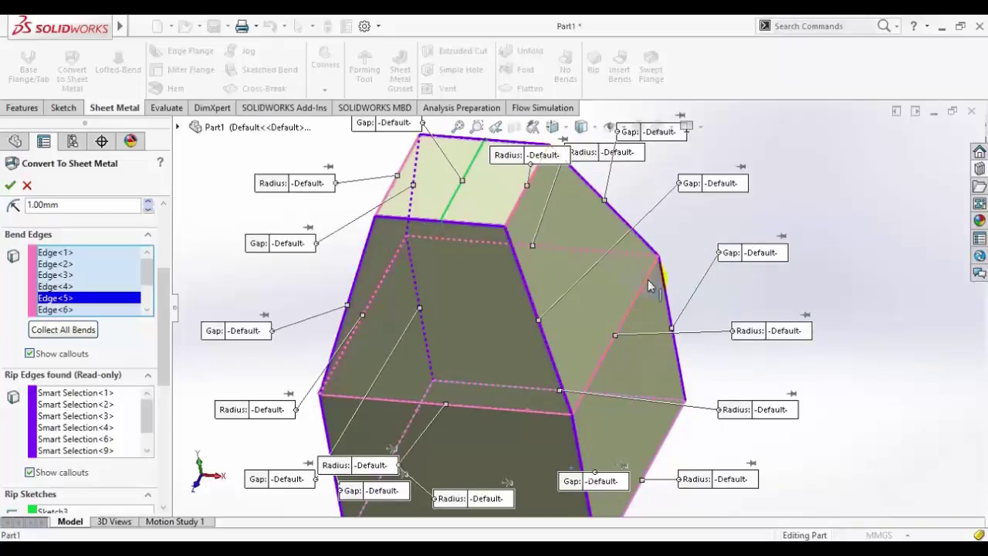
scroll(590, 392, "down", 2)
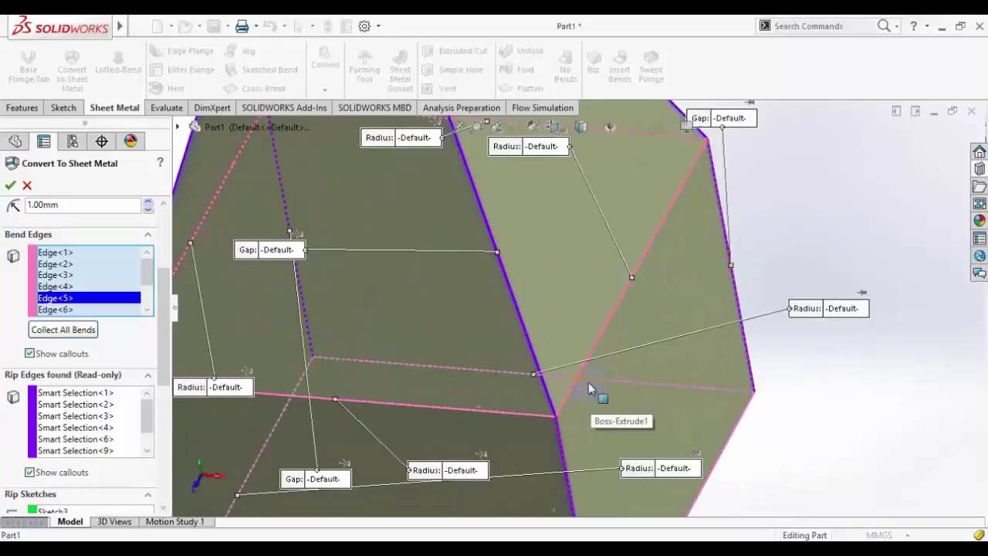
scroll(638, 294, "up", 2)
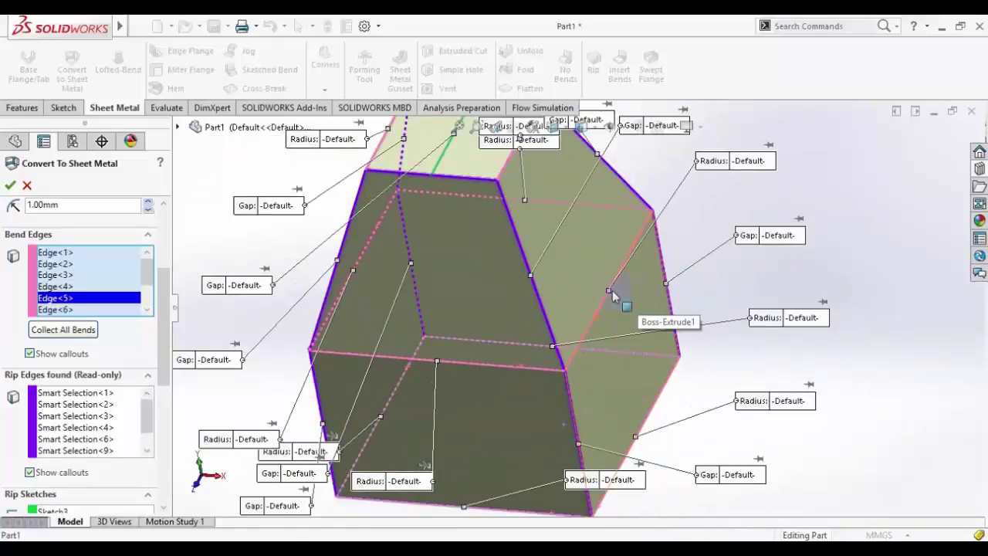
scroll(529, 192, "down", 2)
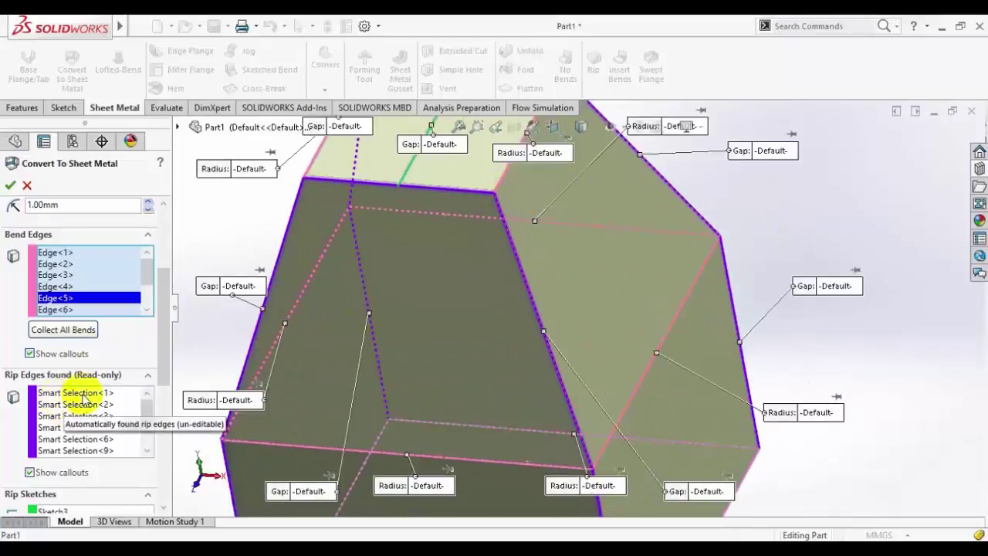
scroll(521, 239, "down", 3)
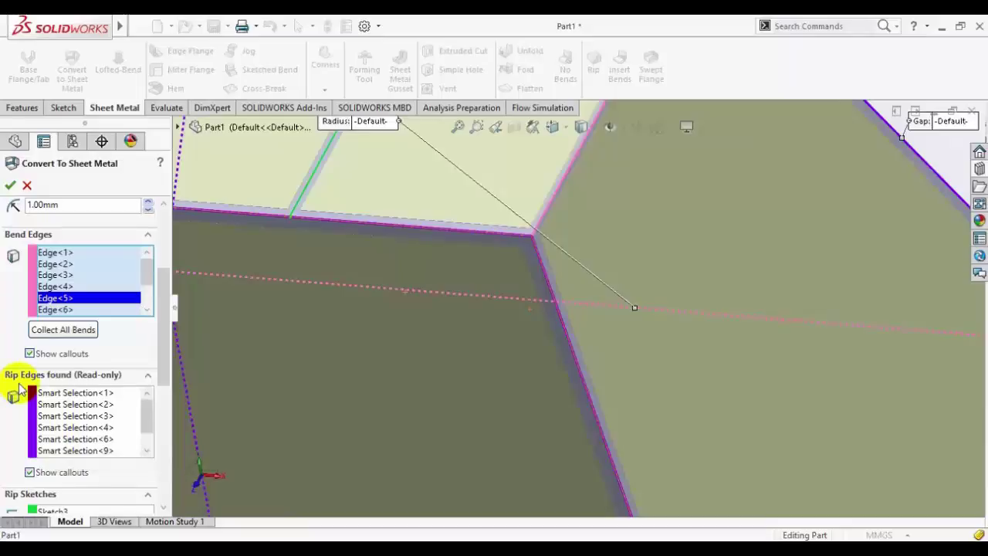
scroll(485, 379, "up", 2)
scroll(569, 424, "up", 2)
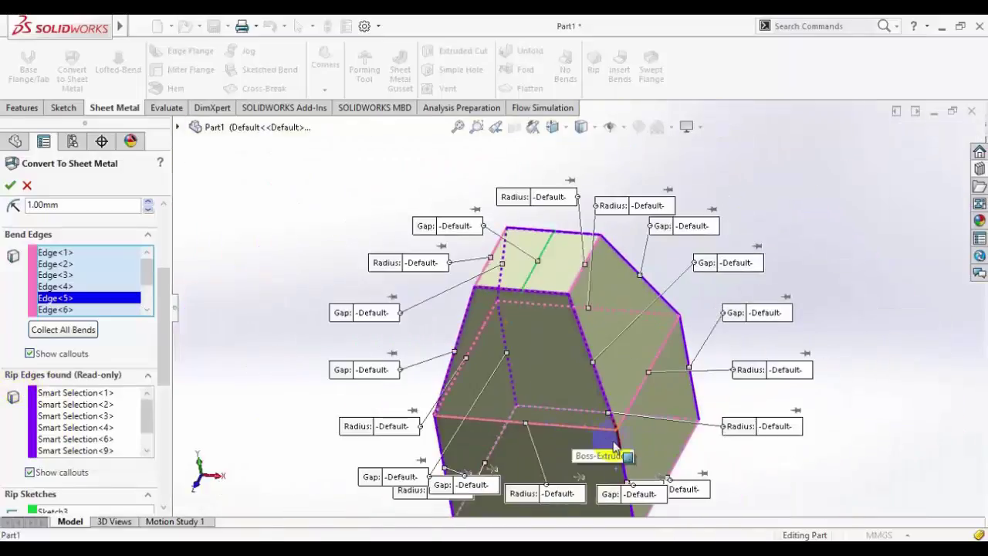
scroll(617, 456, "up", 1)
scroll(618, 456, "down", 1)
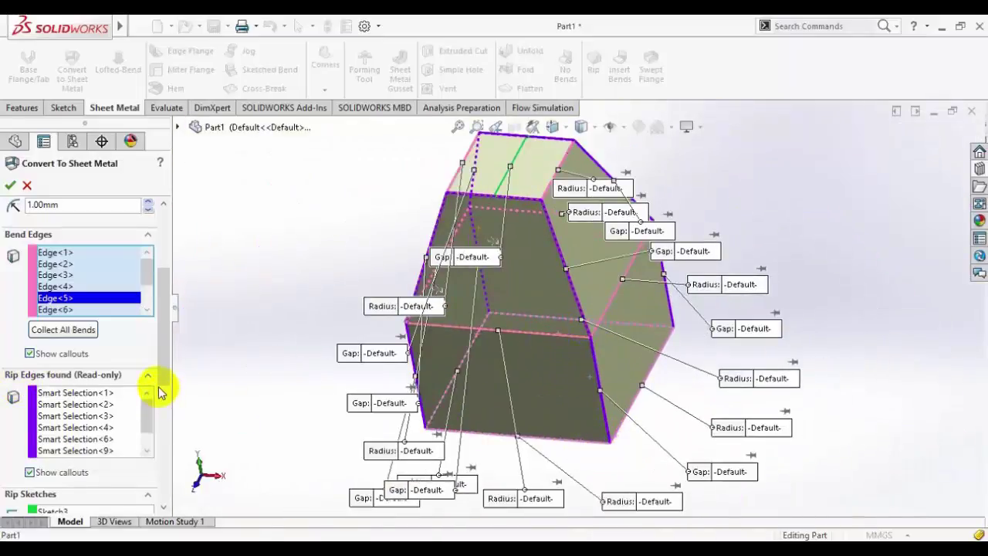
left_click_drag(159, 379, 159, 471)
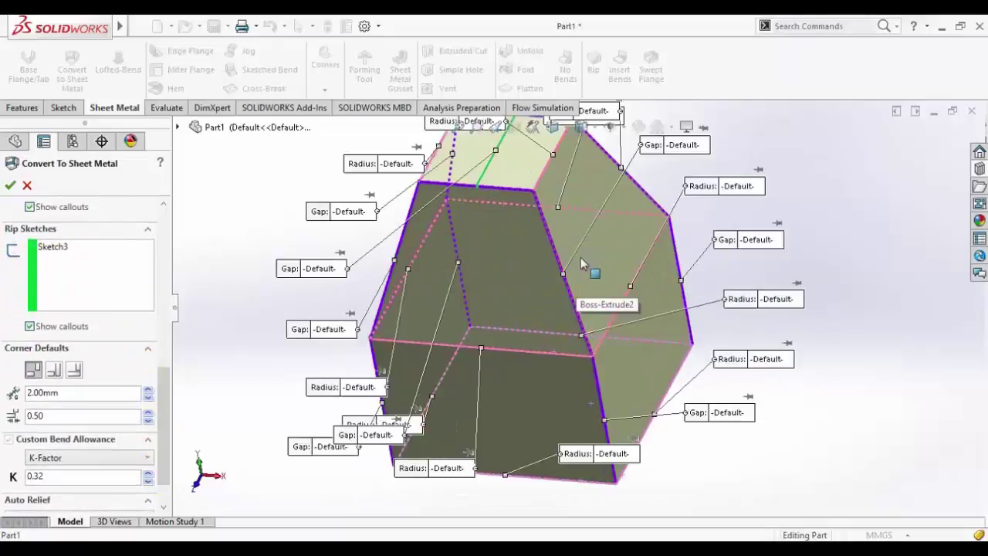
scroll(564, 247, "down", 2)
scroll(553, 214, "down", 3)
scroll(538, 198, "down", 2)
left_click(488, 198)
scroll(488, 198, "up", 3)
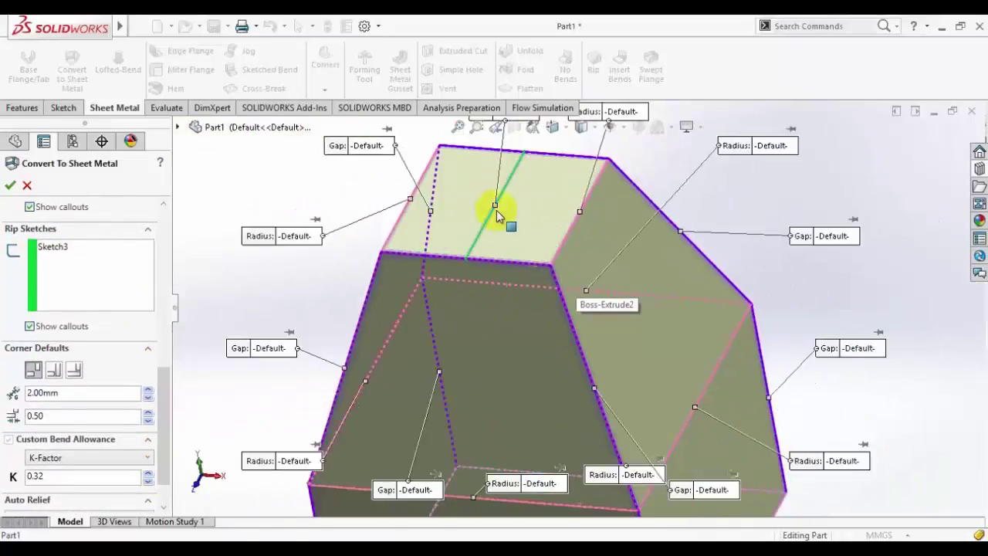
scroll(503, 210, "down", 2)
scroll(530, 210, "down", 3)
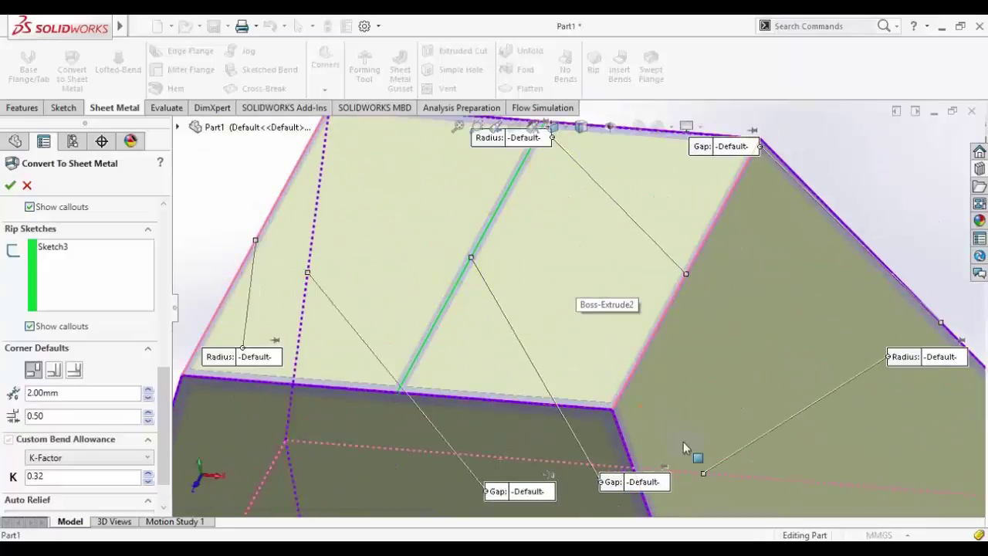
left_click(455, 400)
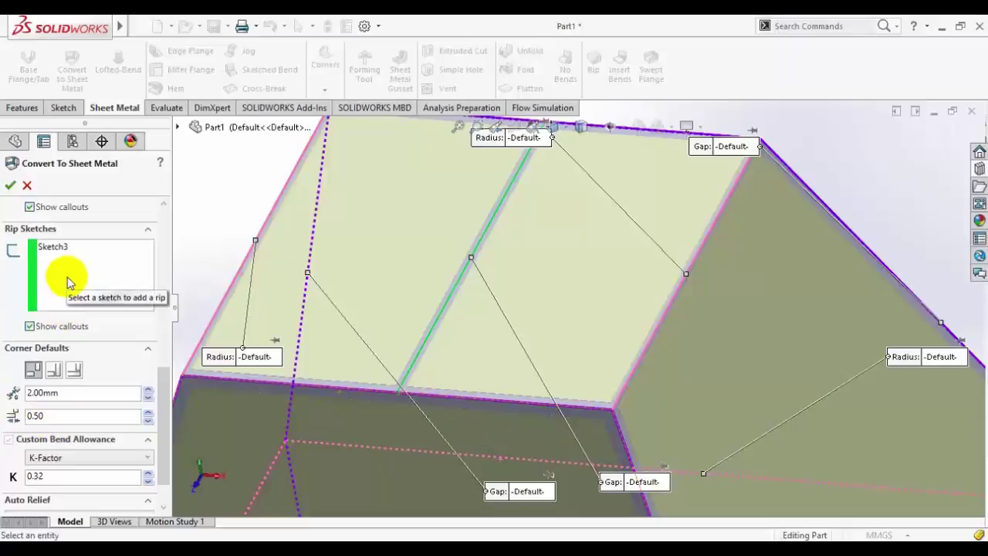
Step: Try overlap default corners at the seams and dismiss the overlap/underlap warning
left_click(12, 248)
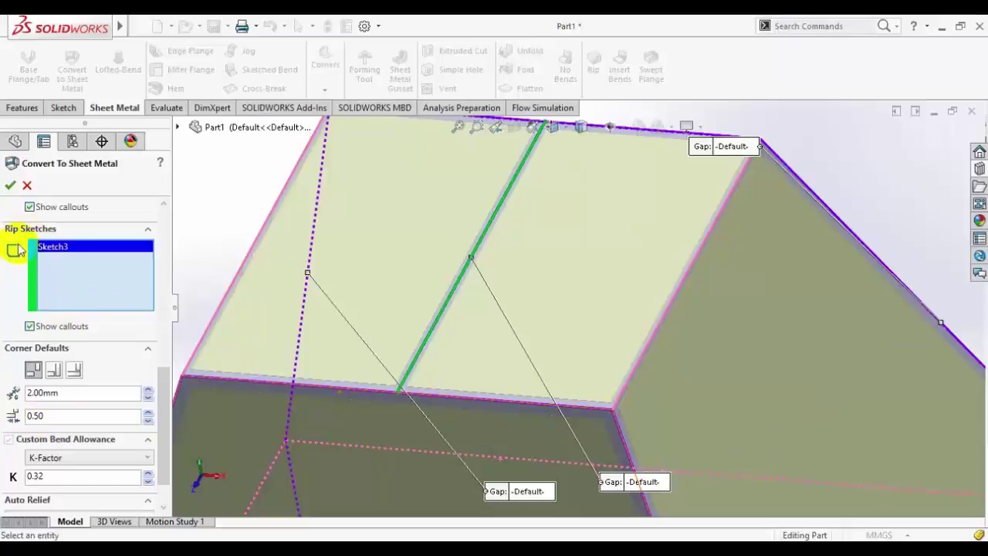
left_click(33, 370)
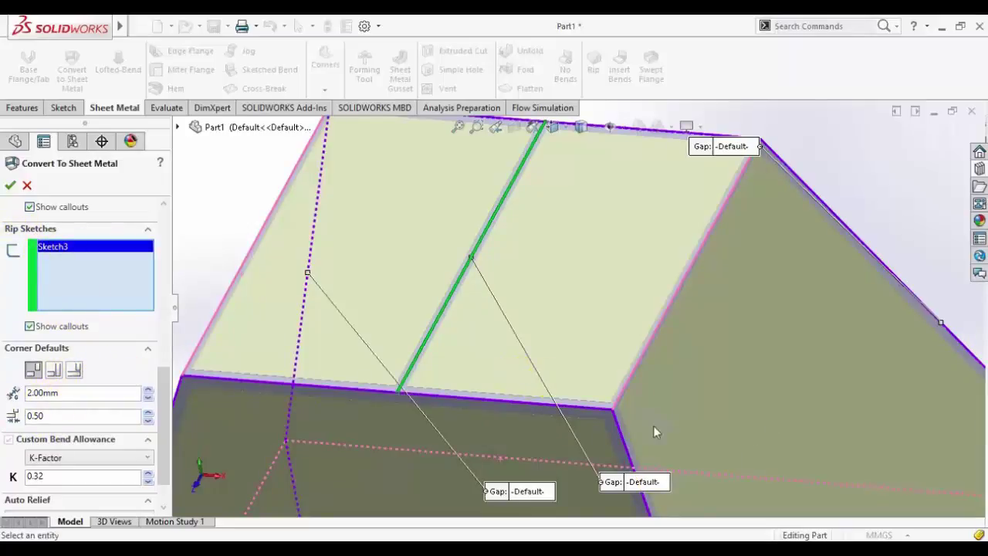
scroll(654, 432, "down", 5)
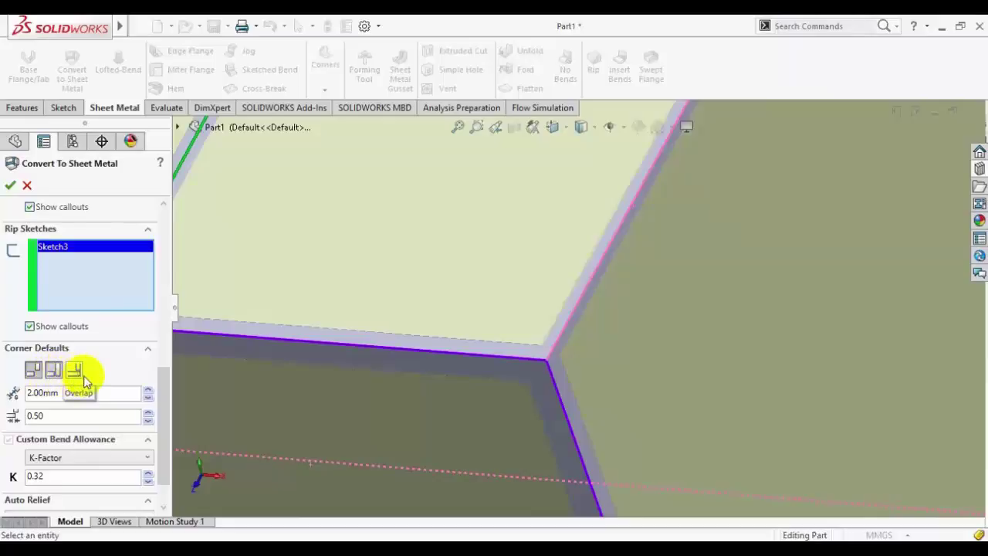
left_click(85, 377)
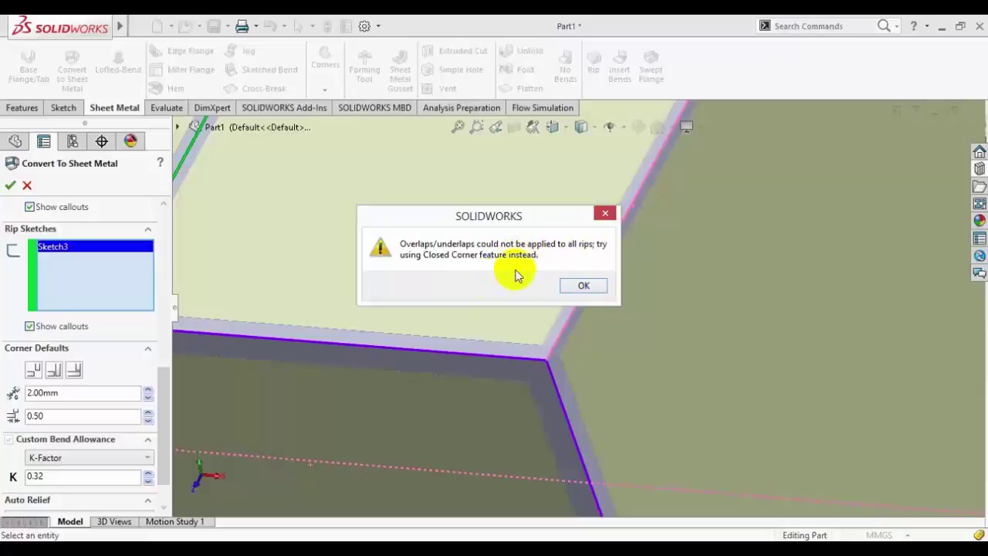
left_click(606, 213)
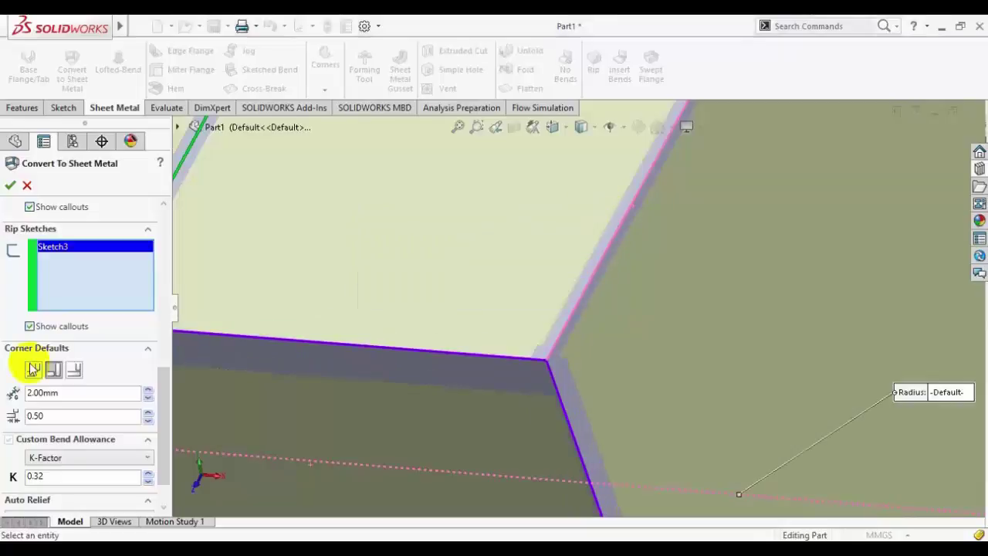
Step: Return the default corners to open butt with a 2.00mm gap and review the edge callouts
left_click(53, 371)
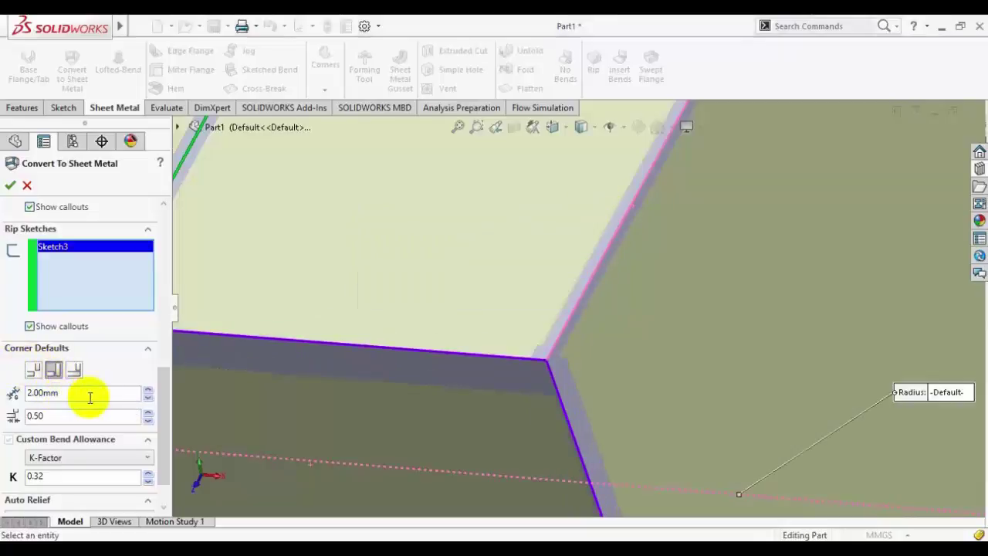
left_click(32, 372)
scroll(496, 396, "up", 2)
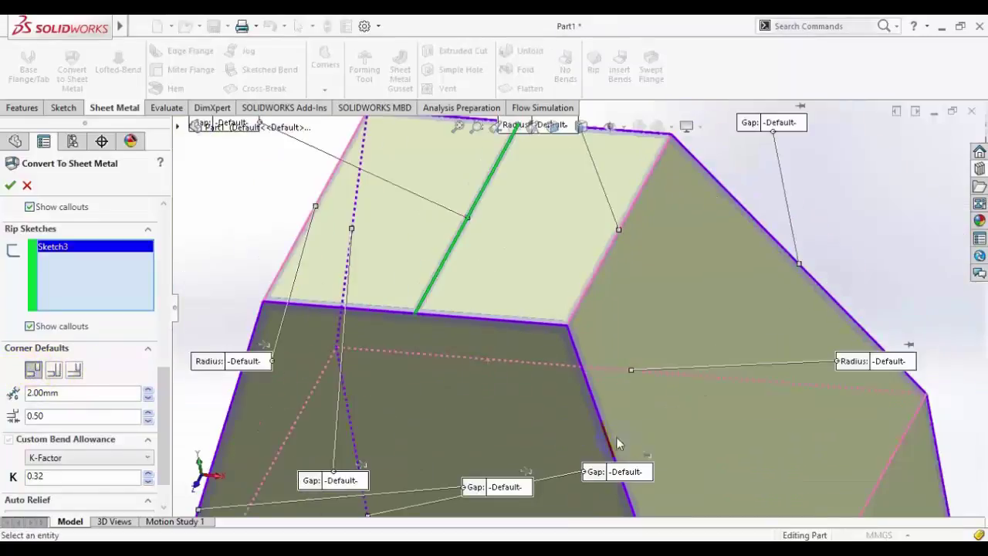
scroll(540, 409, "up", 2)
scroll(585, 397, "up", 2)
scroll(585, 397, "down", 1)
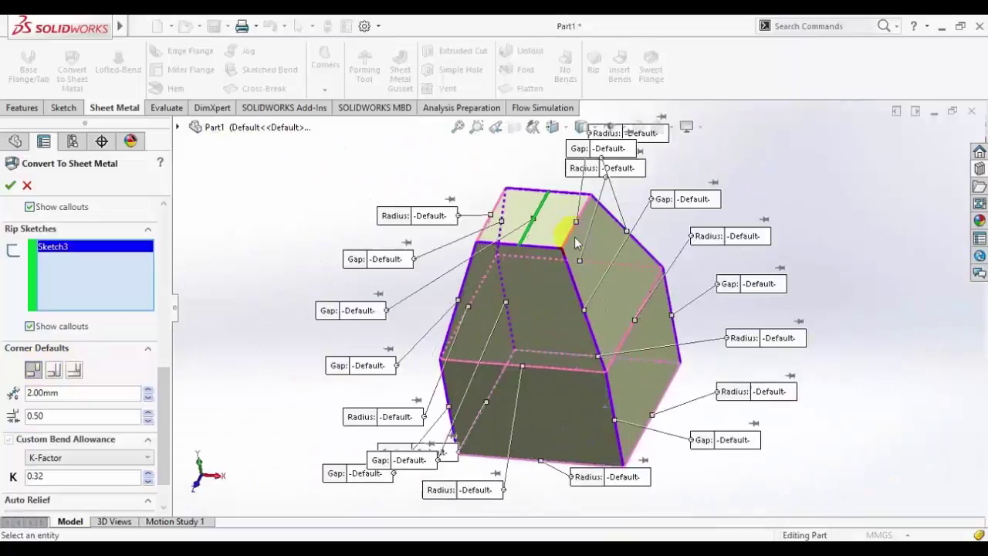
scroll(575, 340, "down", 1)
scroll(566, 288, "down", 1)
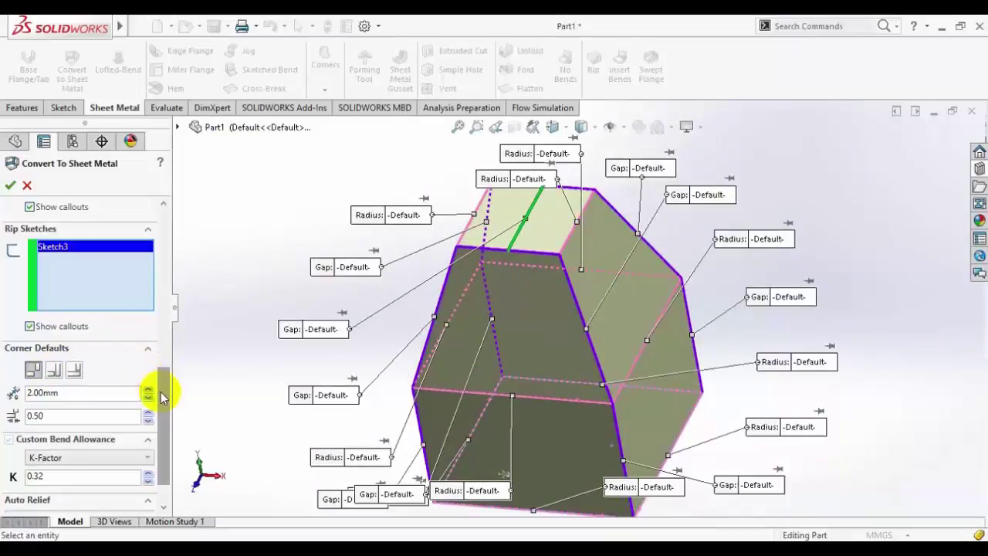
left_click_drag(161, 390, 151, 434)
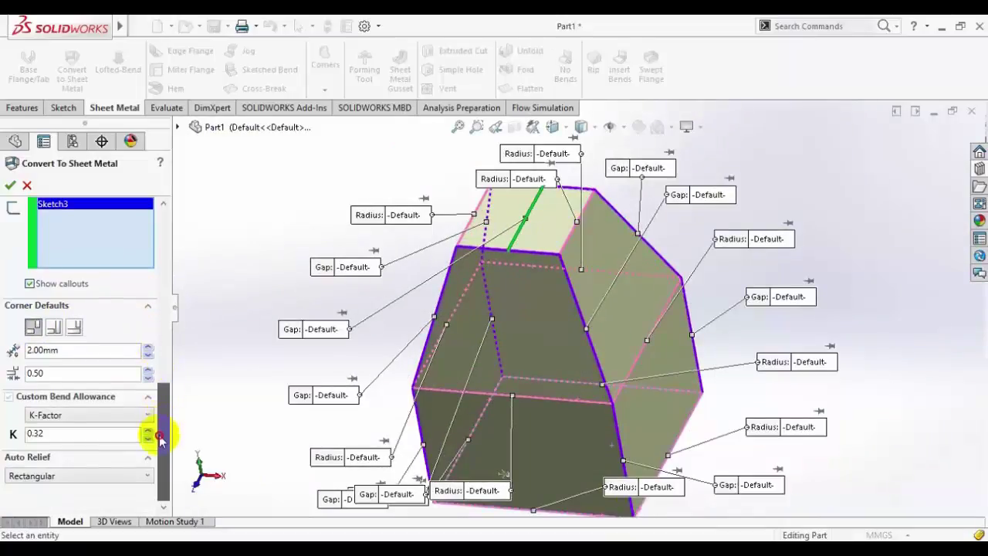
Step: Apply the sheet-metal conversion and view the converted box from below
left_click(10, 186)
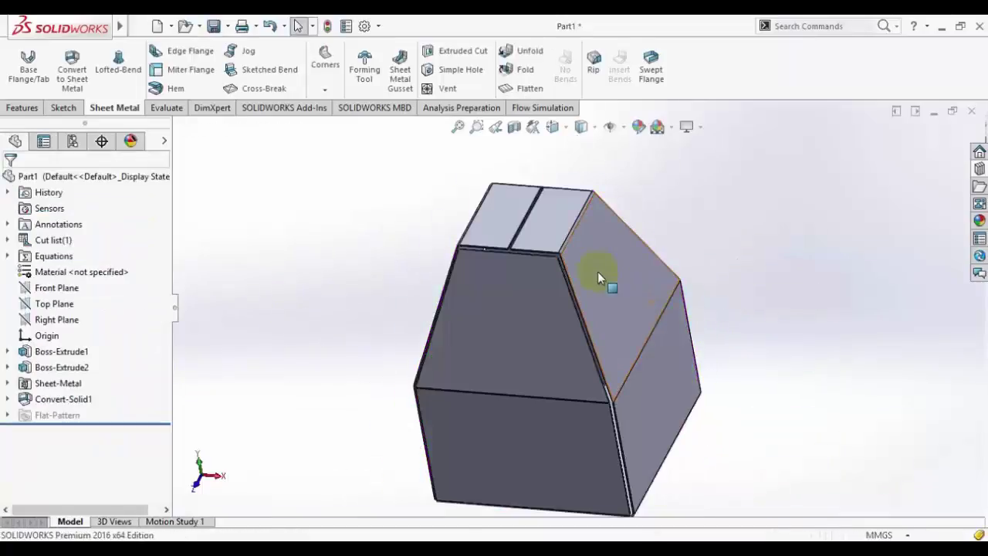
scroll(529, 289, "down", 5)
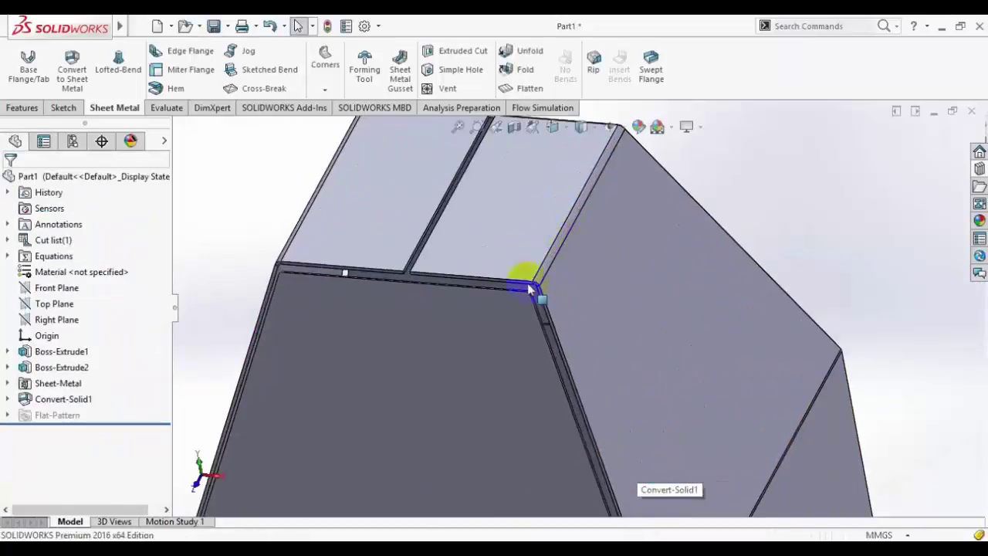
scroll(533, 297, "down", 2)
scroll(571, 347, "up", 3)
scroll(641, 430, "up", 2)
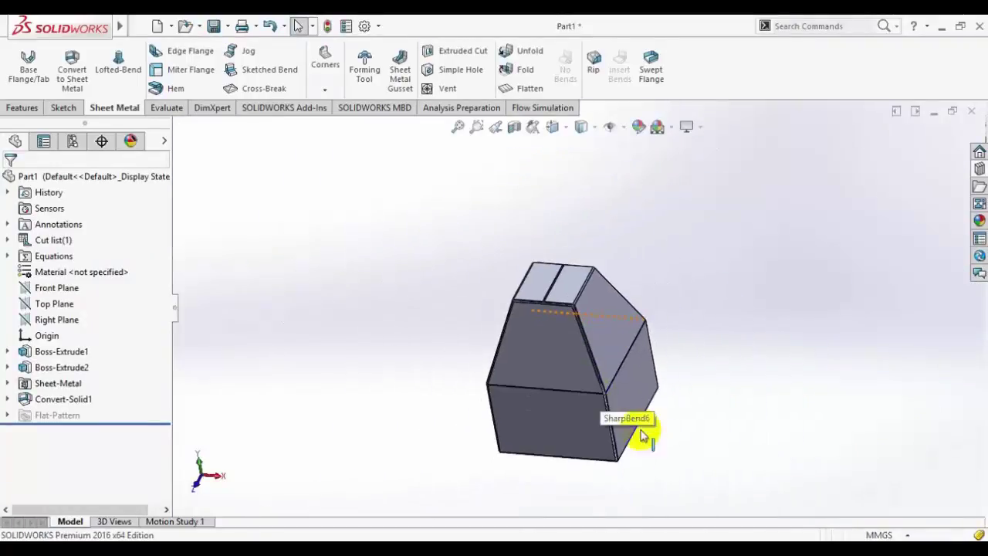
scroll(628, 450, "down", 3)
mouse_move(628, 450)
middle_mouse_down()
mouse_move(557, 416)
mouse_move(512, 283)
mouse_move(549, 419)
middle_mouse_up()
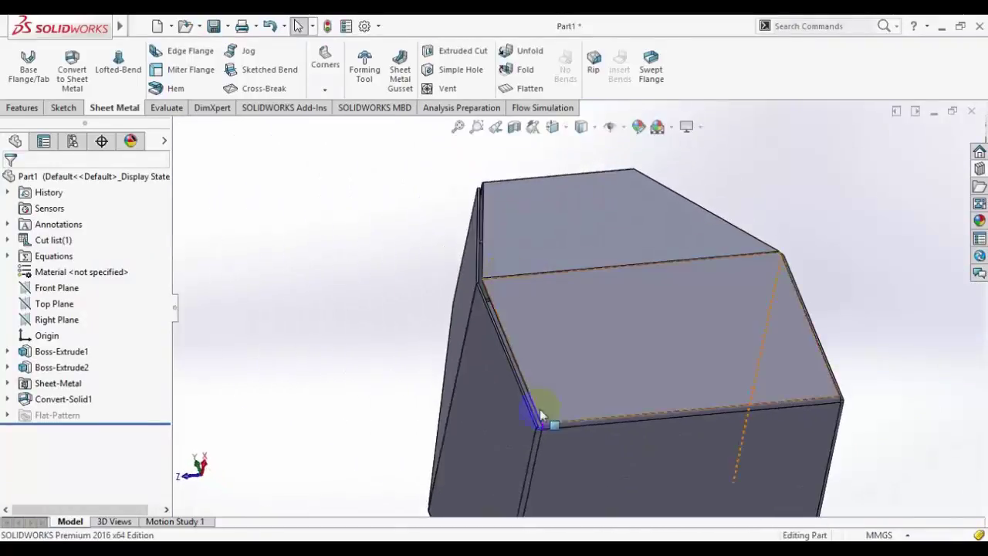
scroll(563, 441, "down", 2)
scroll(528, 301, "down", 3)
scroll(540, 316, "up", 1)
scroll(599, 286, "up", 3)
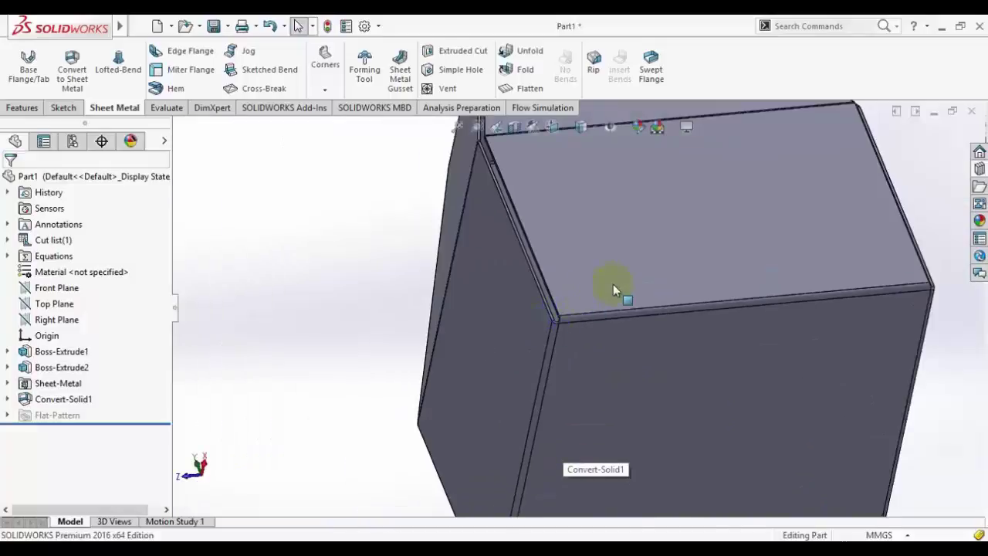
scroll(609, 283, "up", 2)
Step: Inspect a bent bottom corner, then open Convert-Solid1 for editing
mouse_move(551, 378)
middle_mouse_down()
mouse_move(719, 222)
mouse_move(794, 183)
mouse_move(761, 232)
mouse_move(721, 357)
mouse_move(783, 209)
middle_mouse_up()
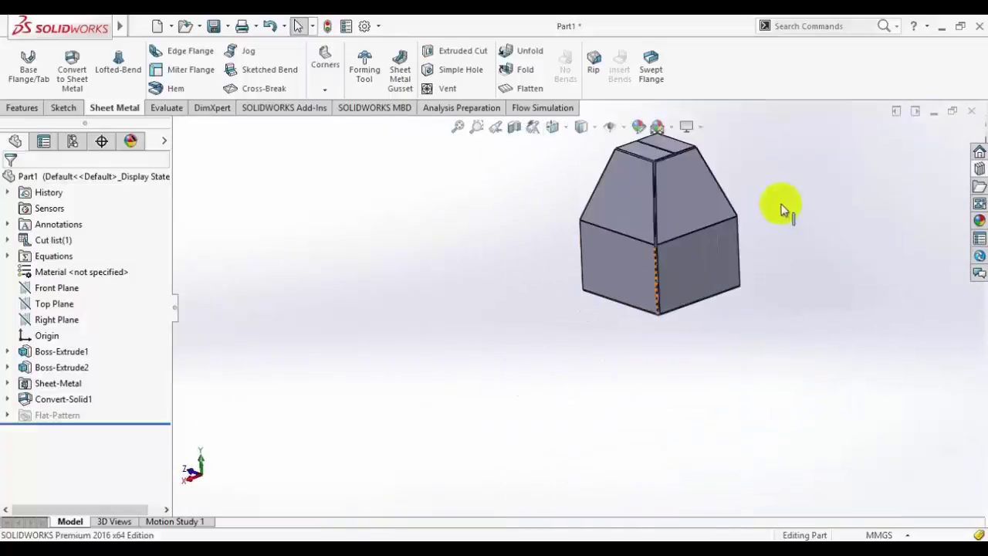
scroll(644, 209, "down", 3)
scroll(514, 227, "down", 2)
scroll(515, 227, "down", 1)
scroll(510, 231, "down", 2)
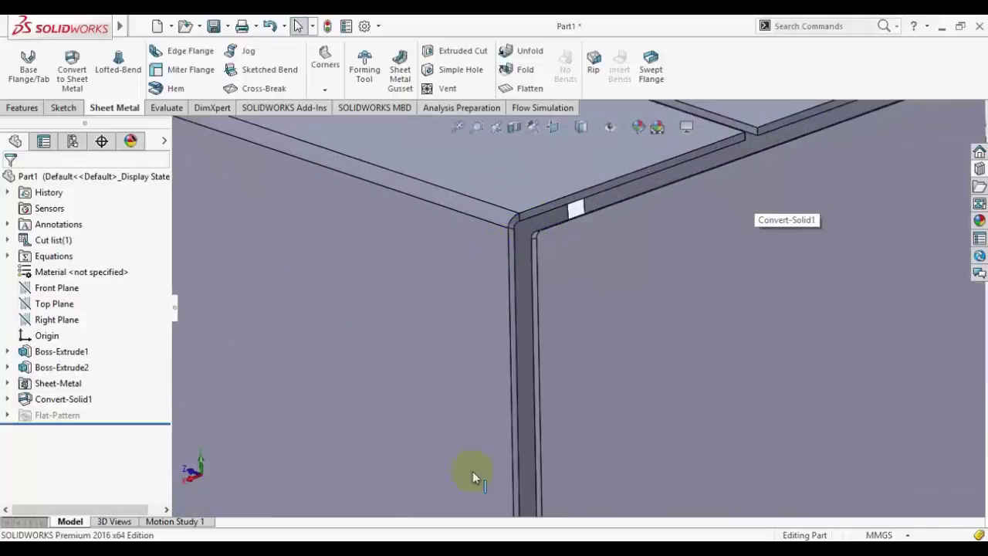
scroll(584, 398, "up", 3)
scroll(591, 459, "up", 2)
scroll(584, 390, "down", 3)
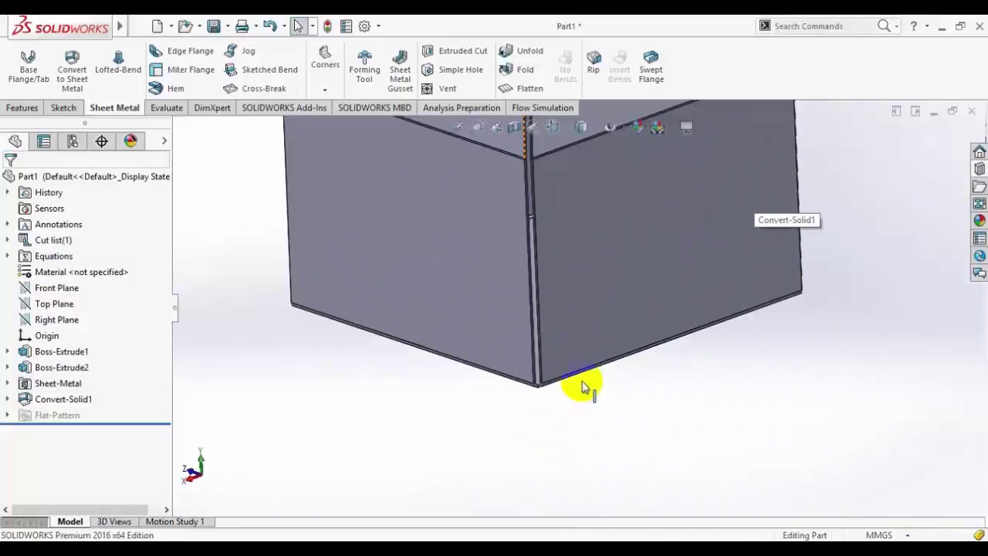
scroll(547, 397, "down", 1)
scroll(494, 371, "down", 2)
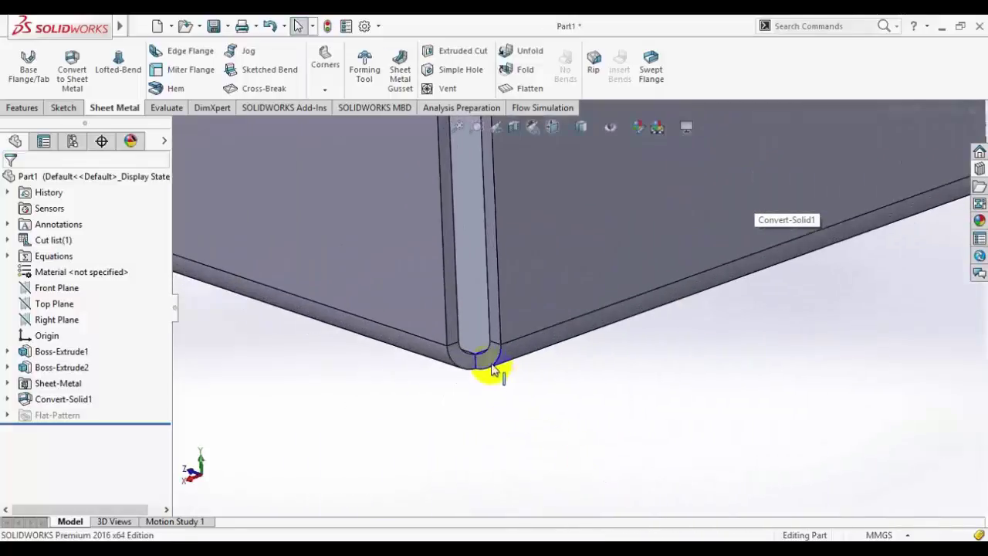
left_click(55, 395)
left_click(85, 367)
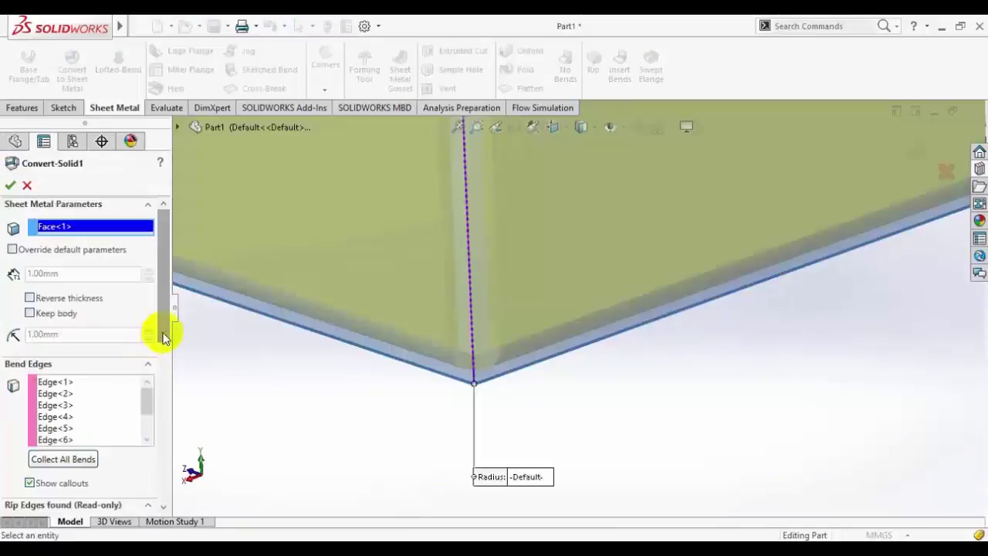
Step: Set Convert-Solid1's corner gap to 1.00mm and overlap ratio to 0.70
left_click_drag(161, 331, 134, 455)
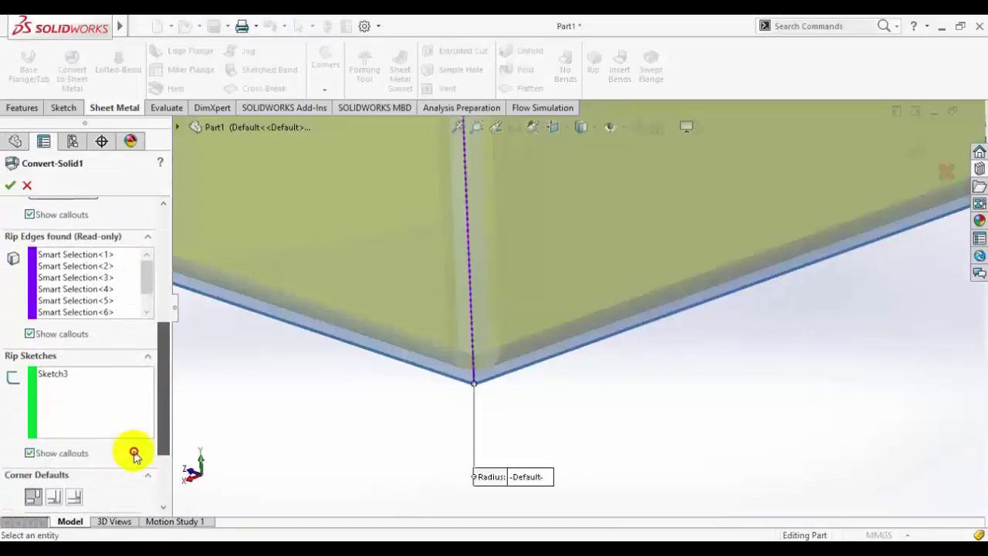
scroll(135, 455, "down", 3)
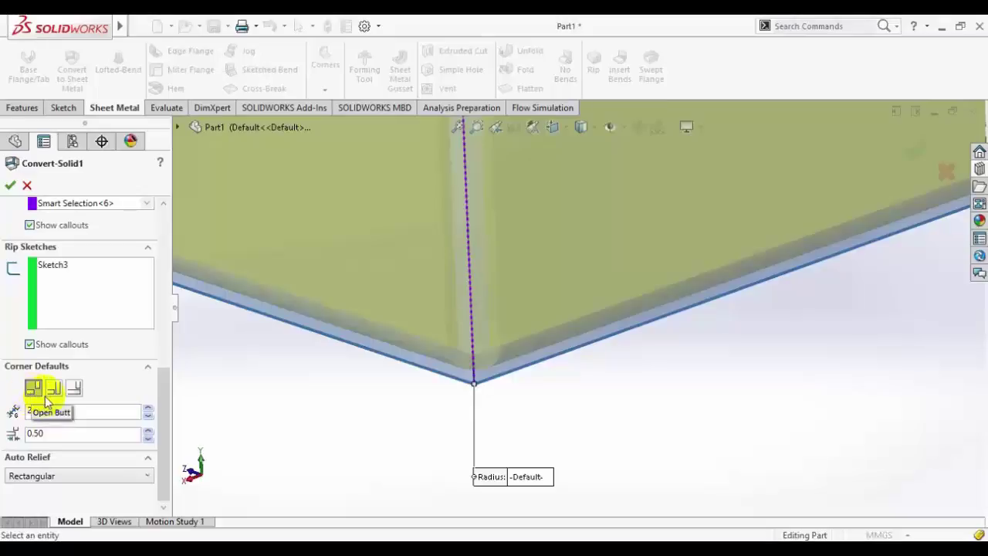
left_click(66, 410)
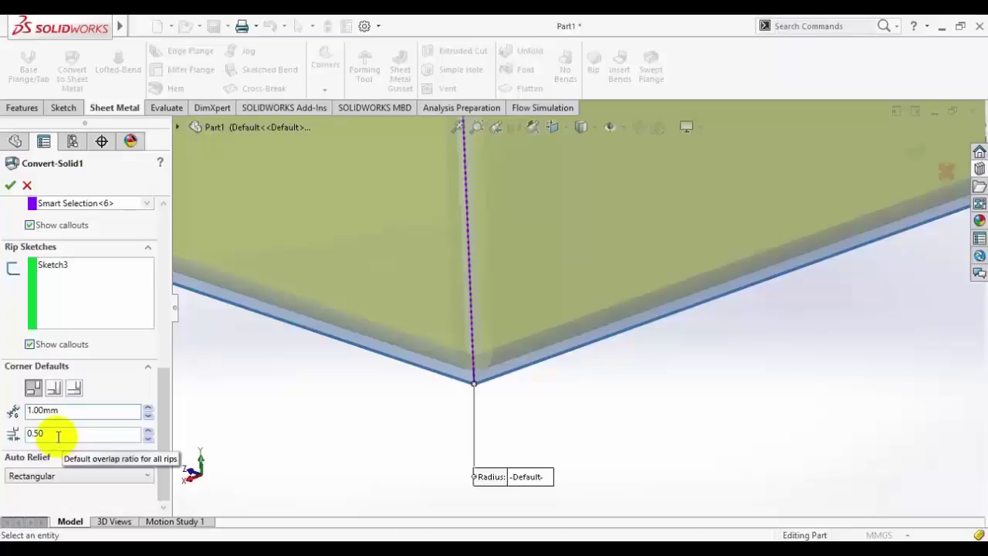
left_click(58, 436)
type("0.7")
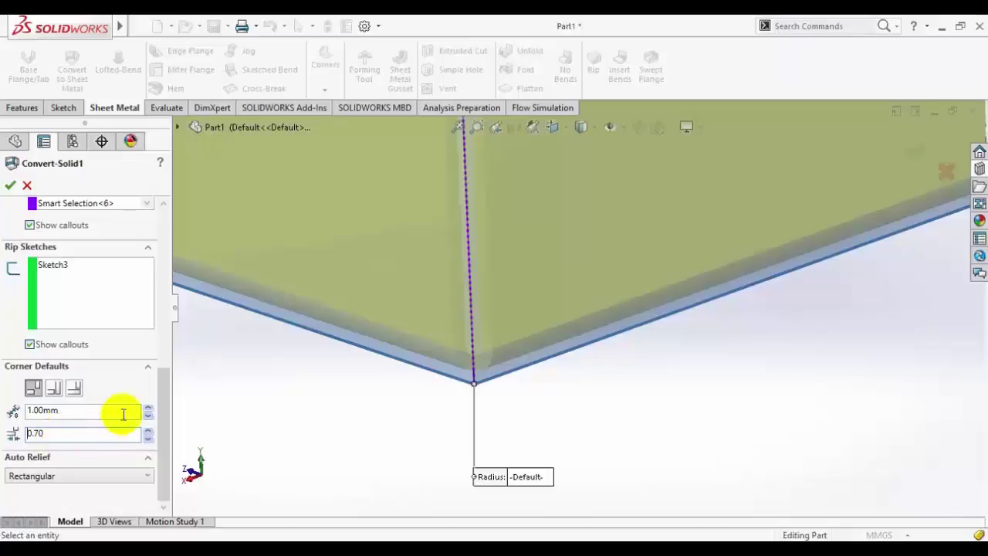
Step: Inspect the rebuilt corners around the box, then reopen Convert-Solid1 for editing
middle_click_drag(607, 346, 648, 278)
scroll(651, 254, "up", 5)
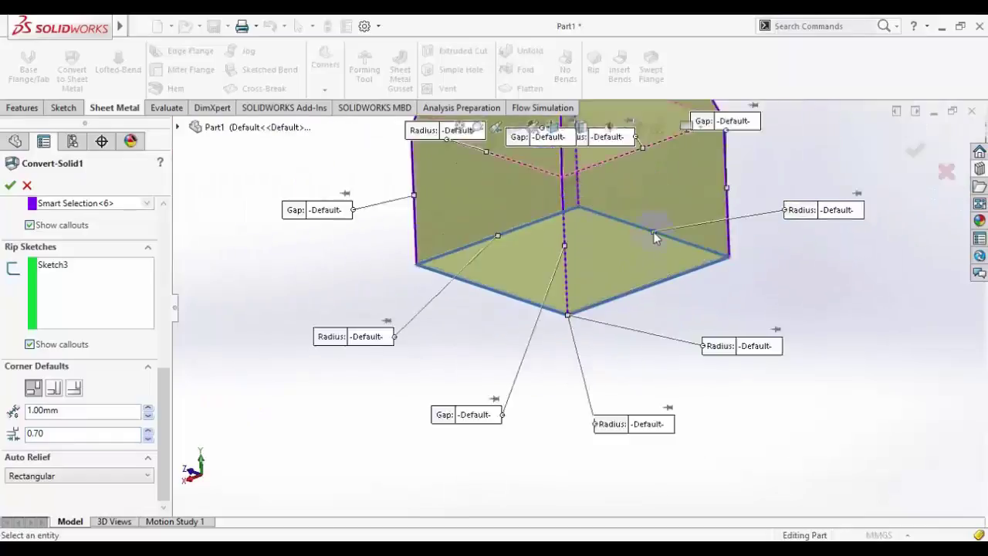
middle_click_drag(653, 231, 602, 213)
scroll(561, 203, "down", 4)
scroll(562, 196, "down", 3)
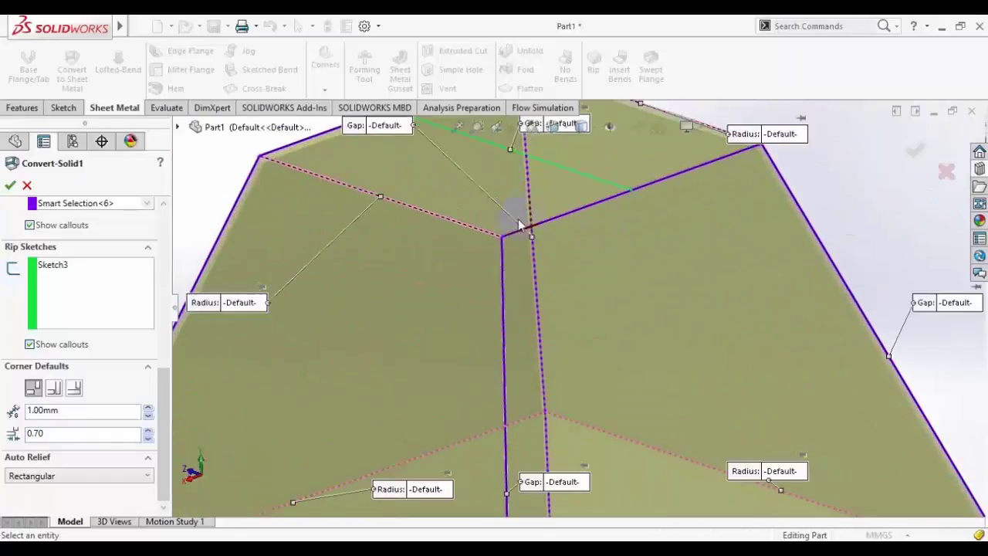
scroll(513, 253, "down", 3)
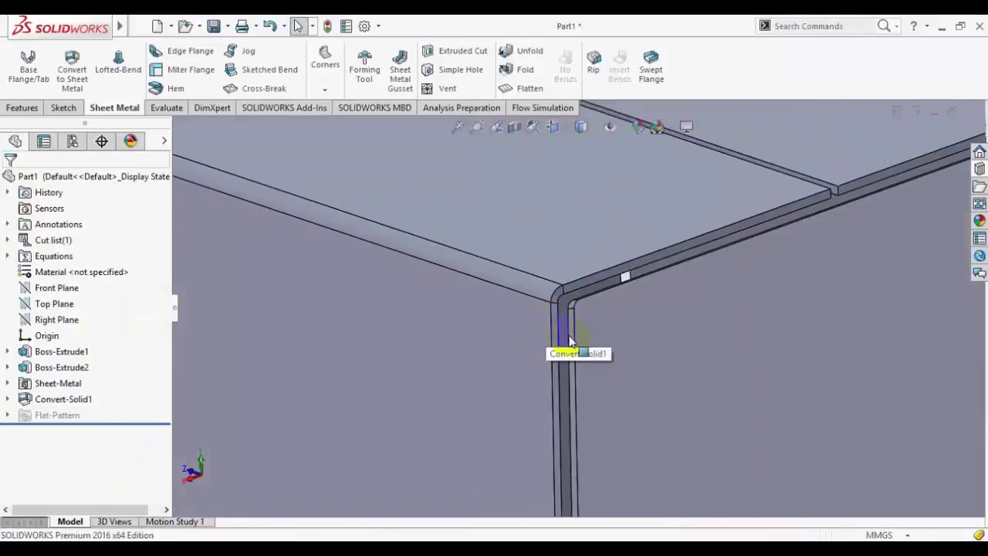
scroll(587, 355, "up", 3)
scroll(614, 401, "up", 2)
scroll(610, 406, "down", 4)
scroll(590, 340, "down", 2)
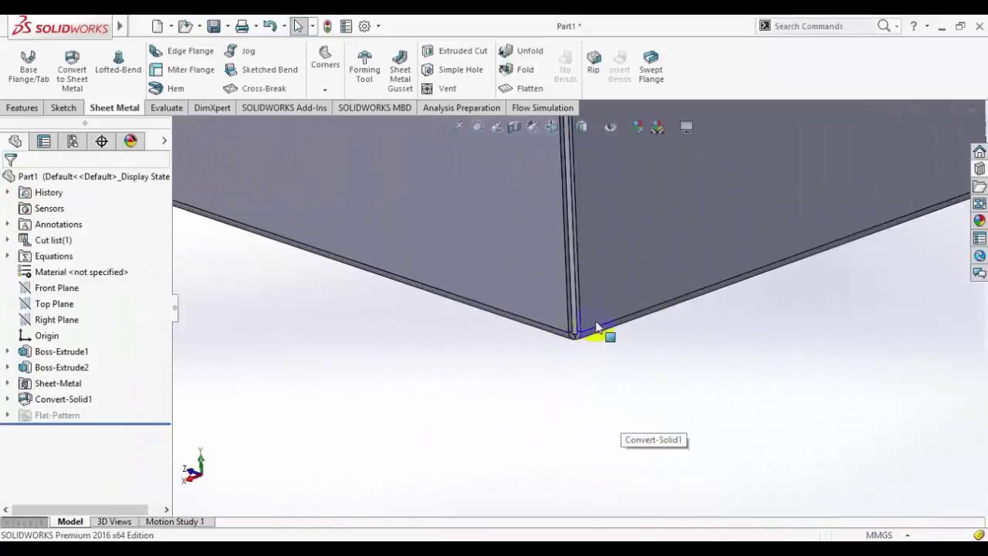
left_click(61, 400)
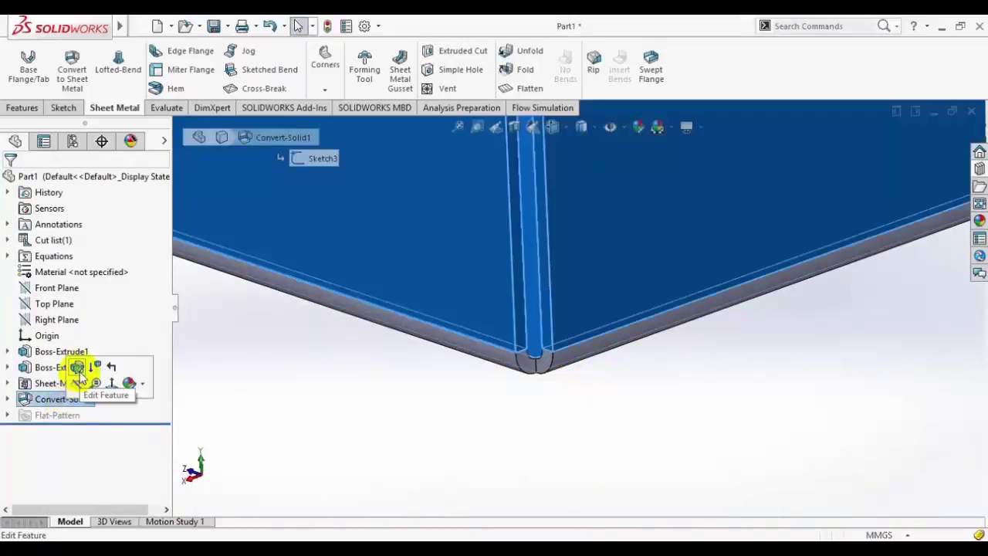
left_click(77, 368)
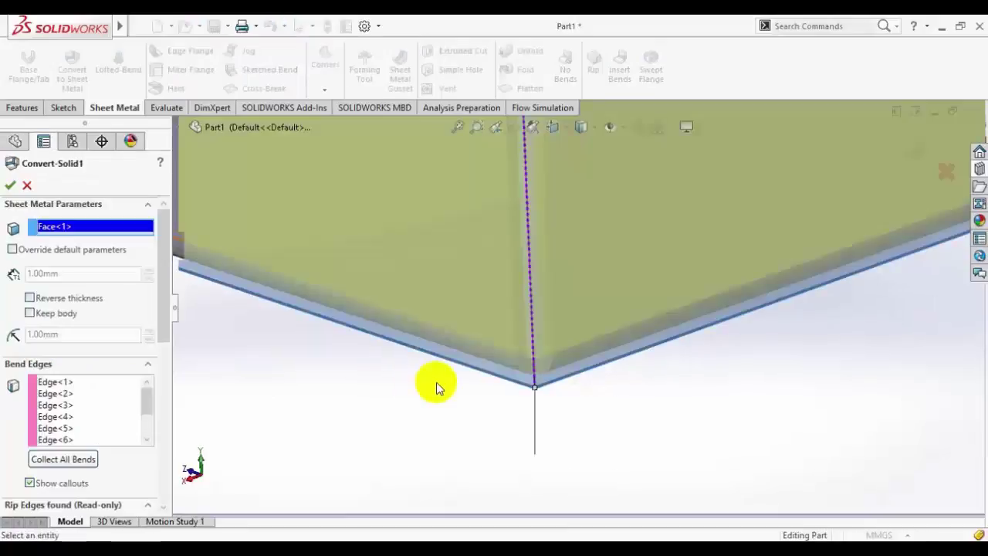
Step: Switch Convert-Solid1 to underlap default corners, accept, and close the What's Wrong warning
left_click_drag(164, 315, 147, 486)
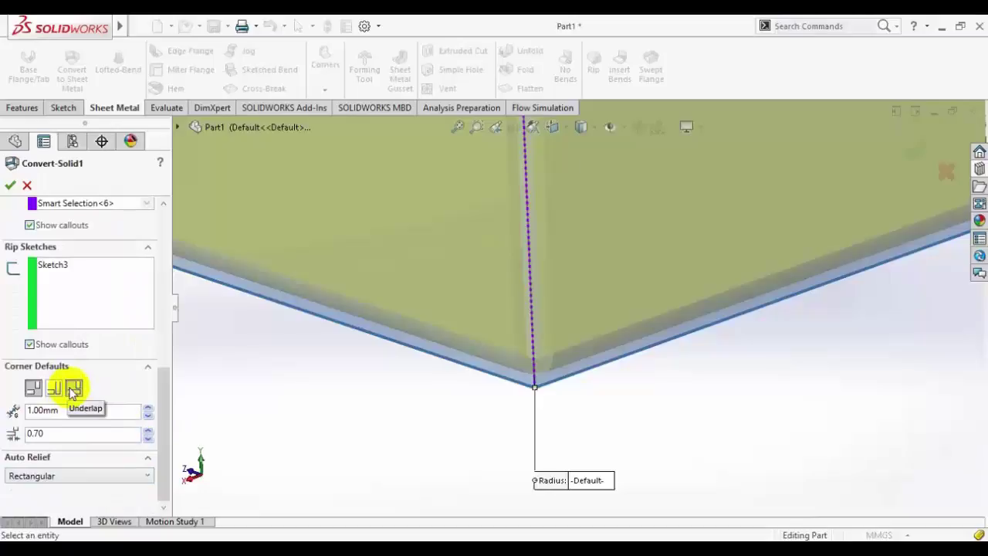
left_click(73, 388)
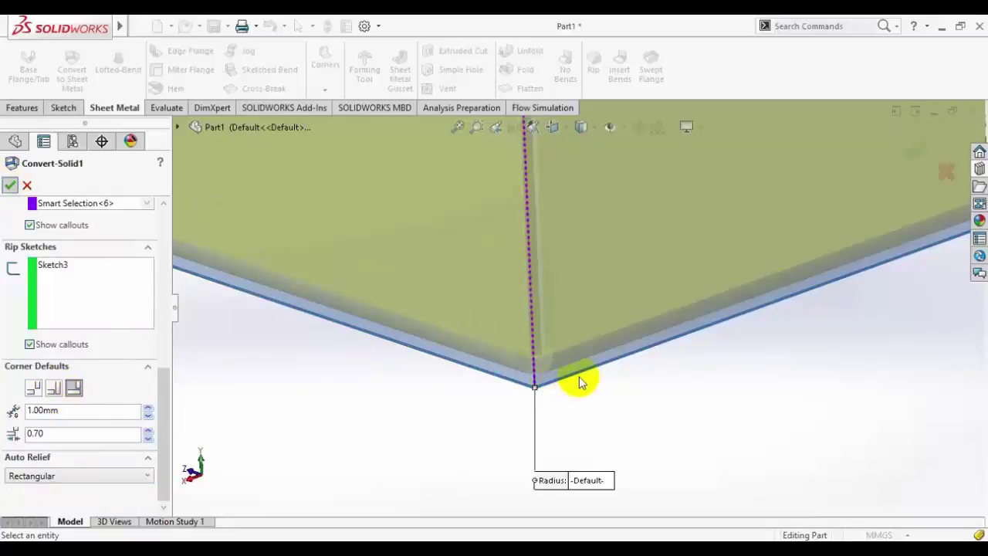
key("Return")
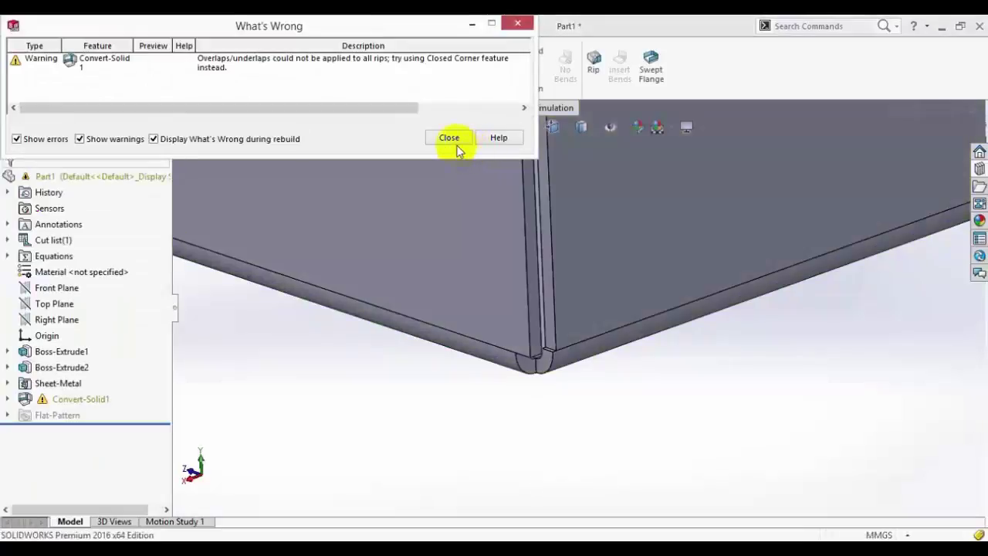
left_click(451, 139)
scroll(599, 305, "down", 2)
scroll(497, 386, "down", 2)
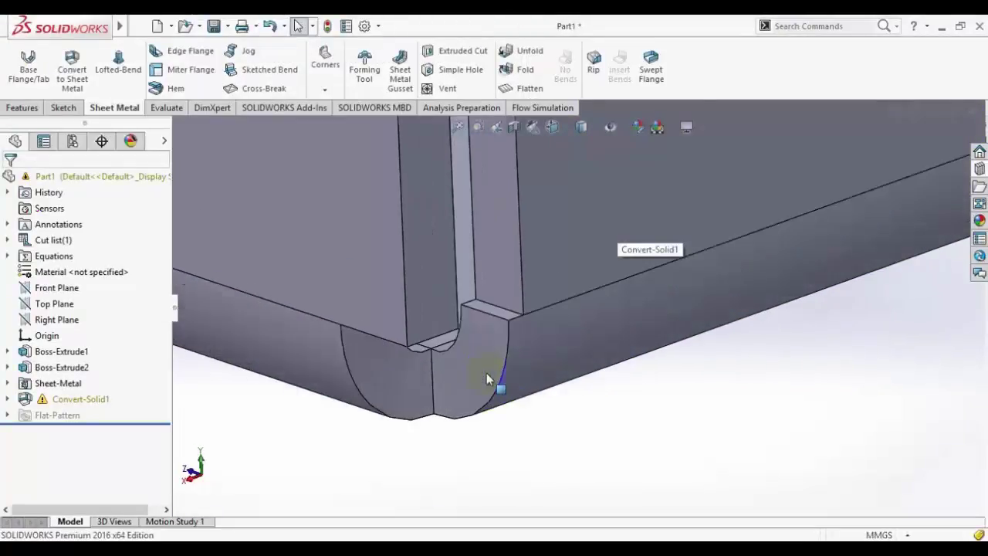
scroll(487, 360, "down", 2)
middle_click_drag(486, 358, 438, 365)
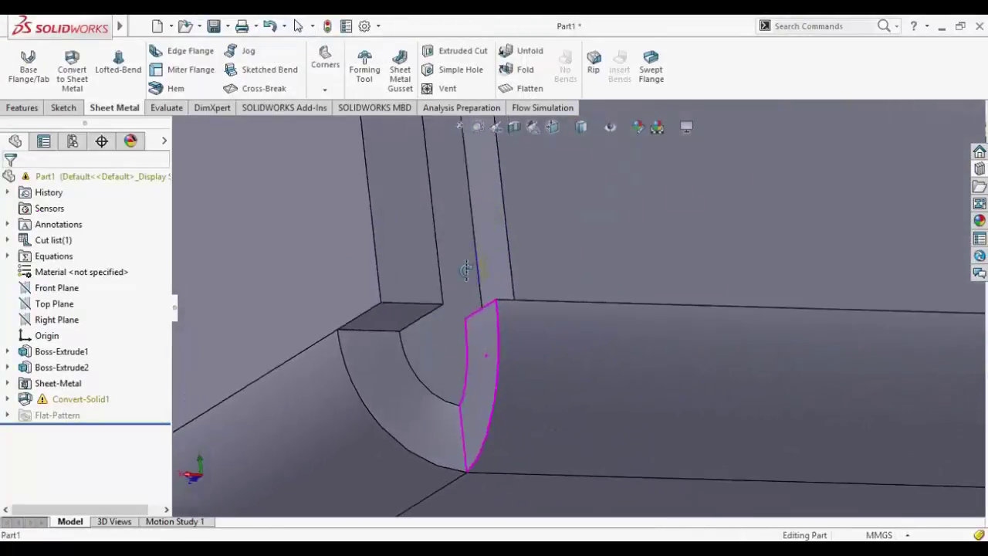
middle_click_drag(438, 365, 662, 264)
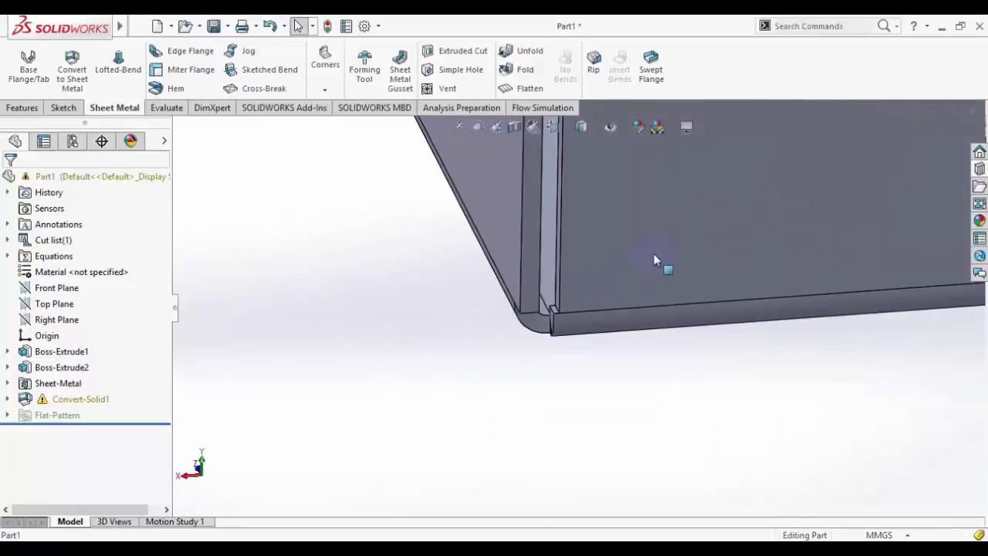
scroll(693, 247, "up", 3)
scroll(687, 233, "down", 2)
scroll(600, 211, "down", 3)
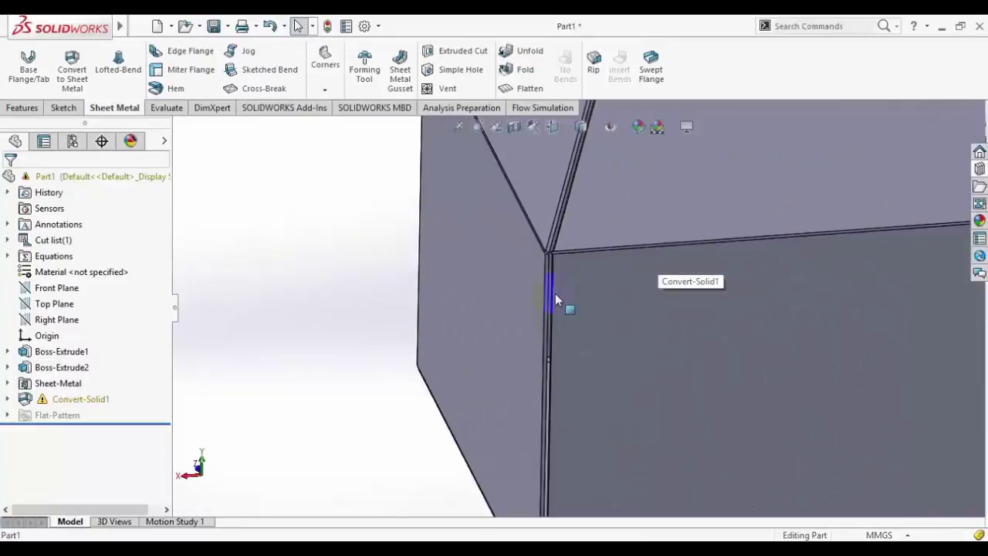
scroll(558, 255, "down", 1)
scroll(562, 240, "down", 1)
scroll(573, 323, "down", 1)
scroll(488, 270, "down", 1)
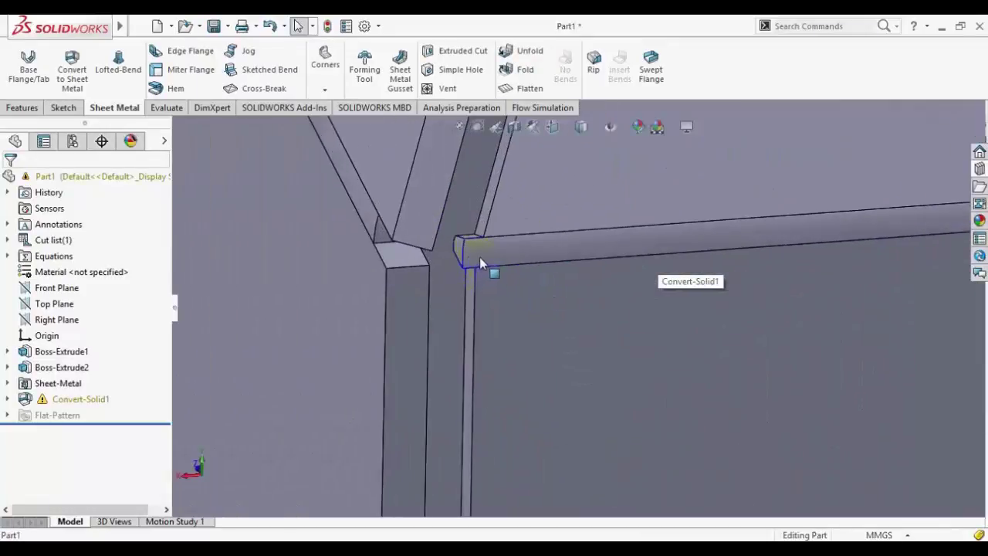
scroll(633, 224, "up", 2)
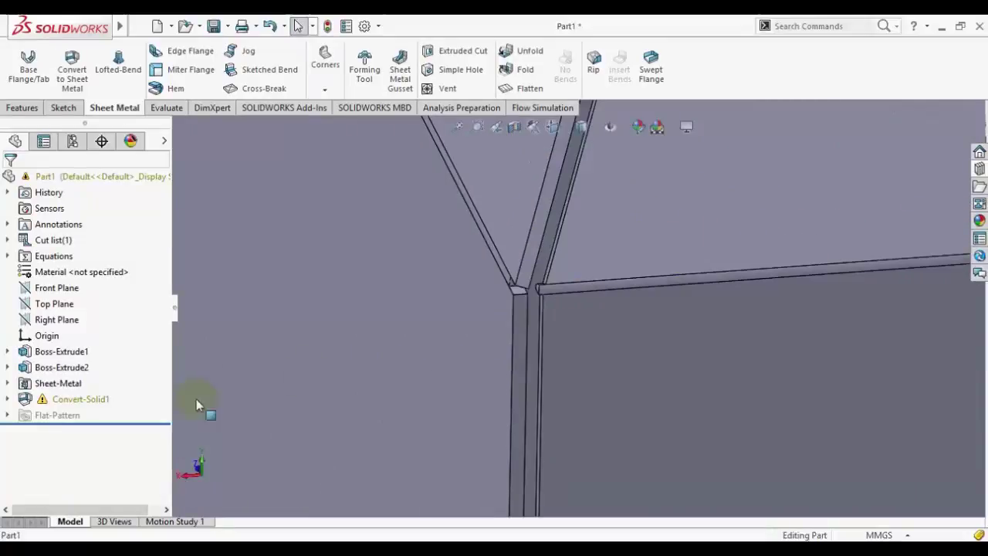
left_click(68, 398)
Step: Edit Convert-Solid1 to use a 0.50mm corner gap and apply the change
left_click(74, 357)
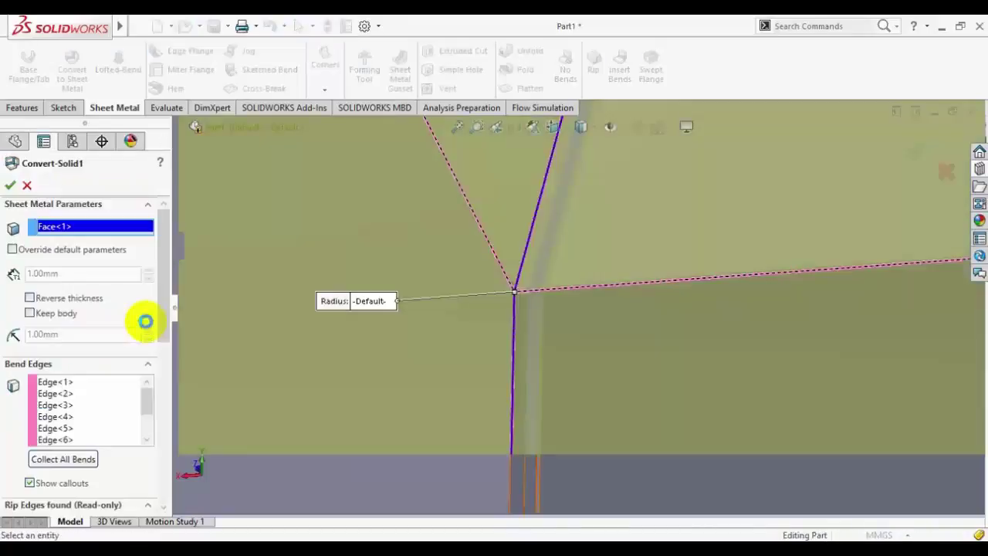
left_click_drag(158, 315, 146, 459)
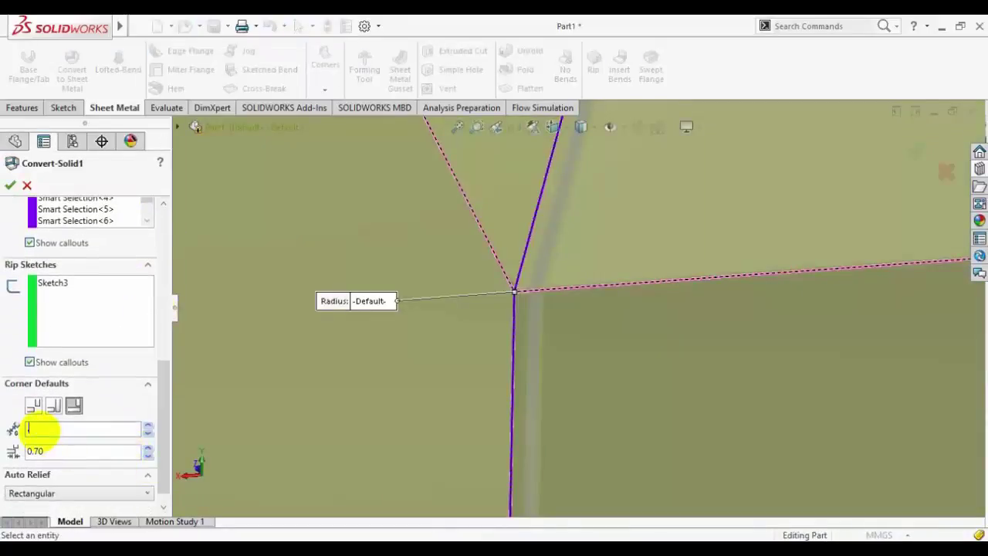
type(".5")
key("Return")
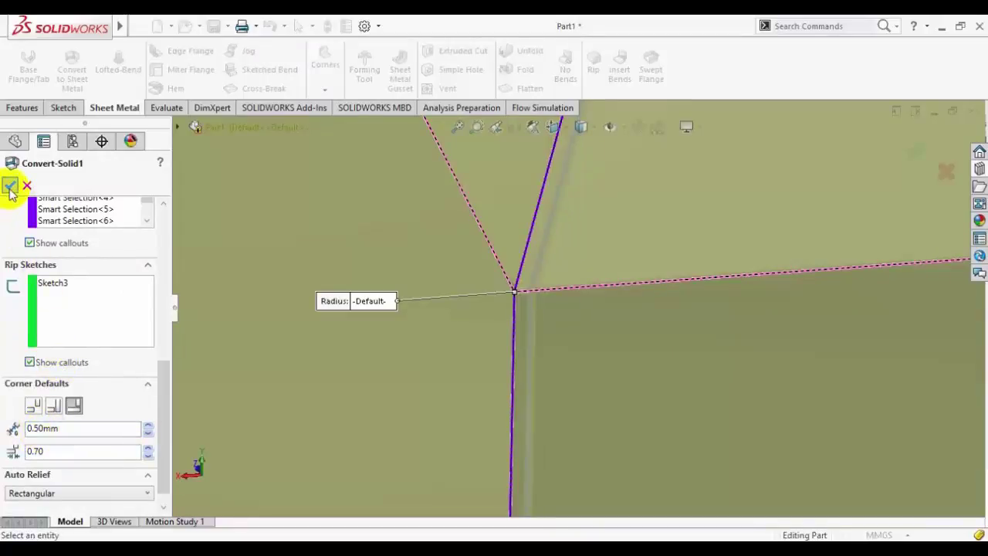
left_click(10, 190)
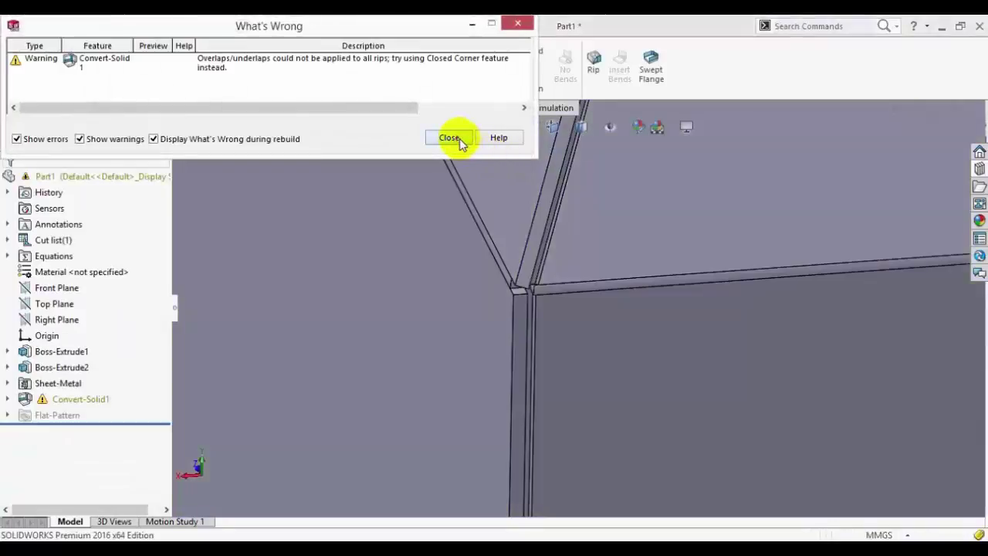
Step: Close the error report and change Convert-Solid1 to Open Butt corners at the 0.50mm gap
left_click(450, 139)
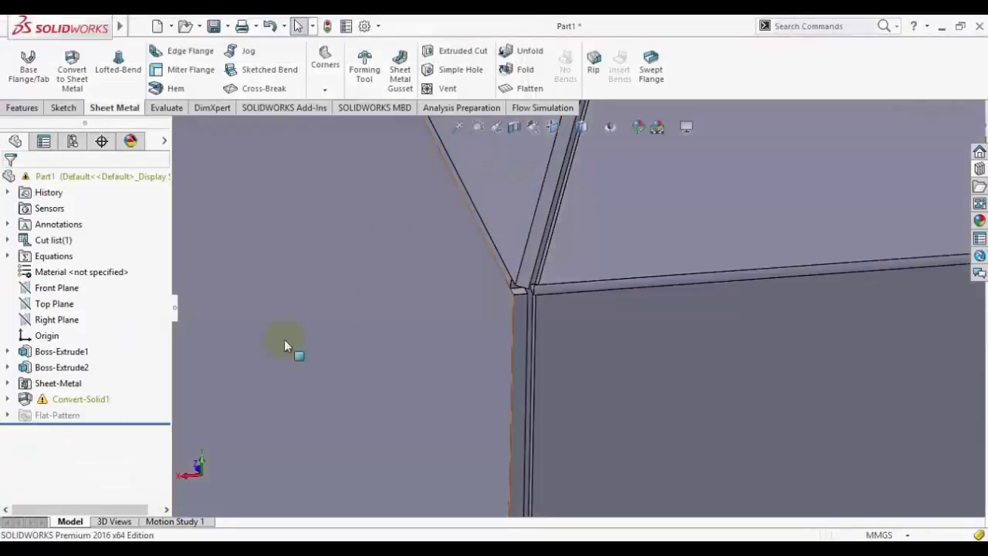
left_click(78, 398)
left_click(572, 282)
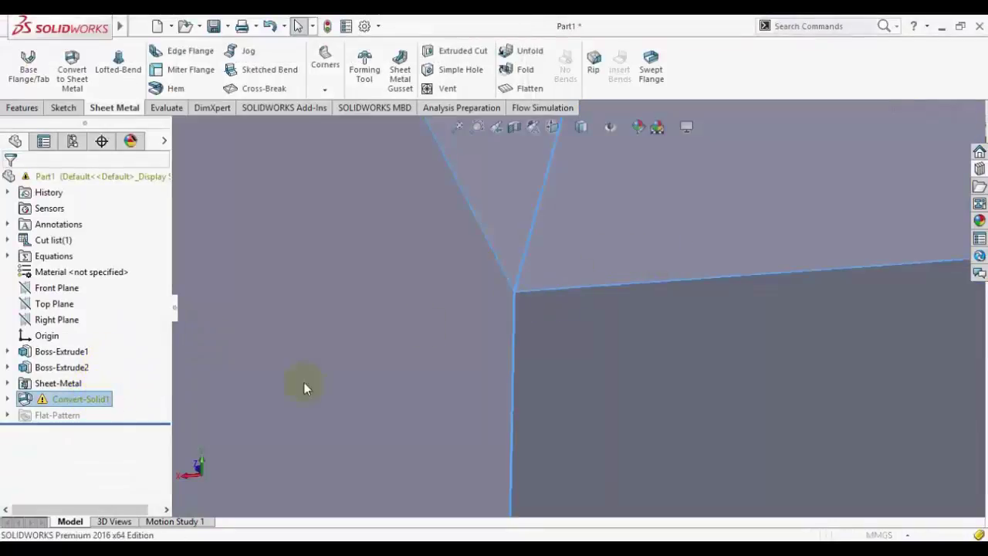
left_click(364, 337)
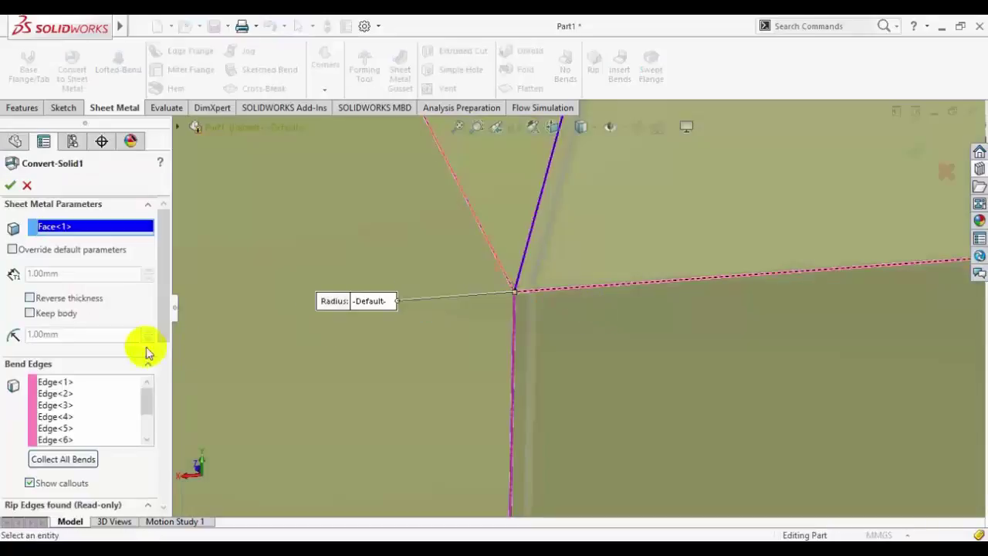
scroll(147, 456, "down", 8)
scroll(147, 470, "down", 2)
scroll(98, 464, "down", 1)
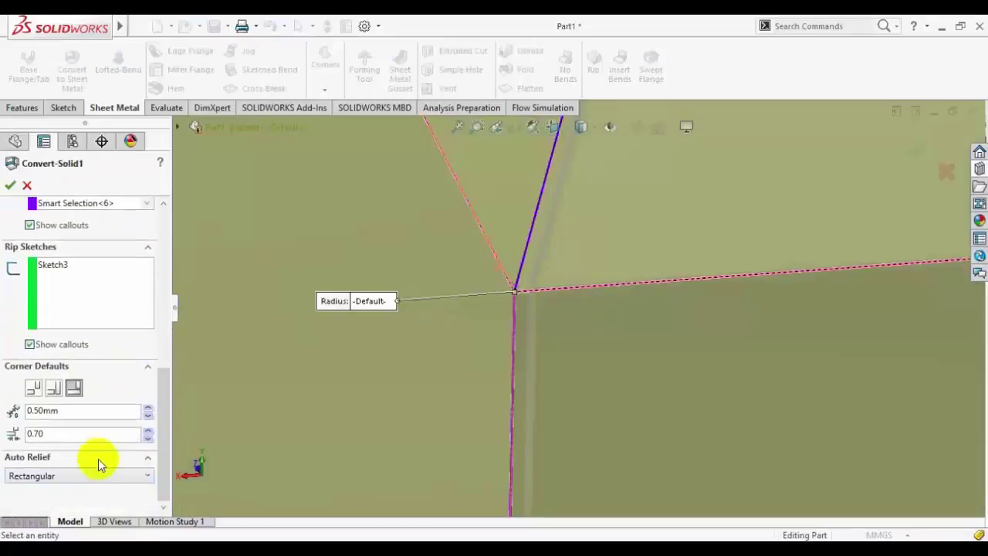
left_click(33, 389)
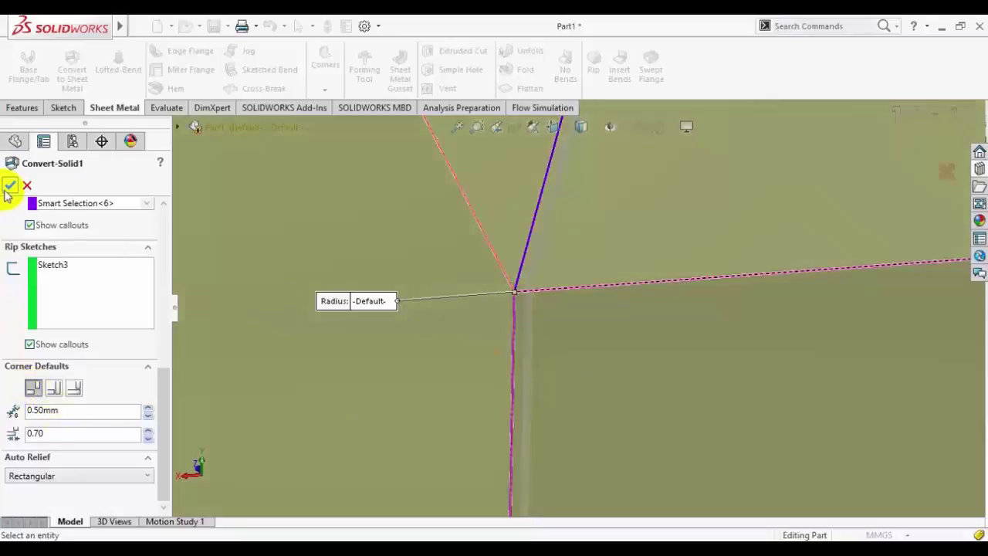
left_click(698, 284)
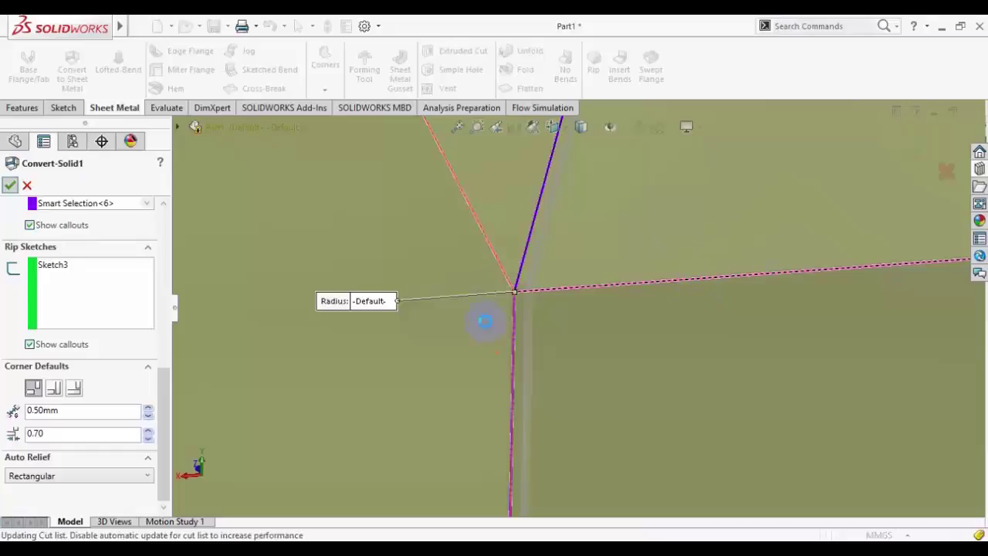
key("Return")
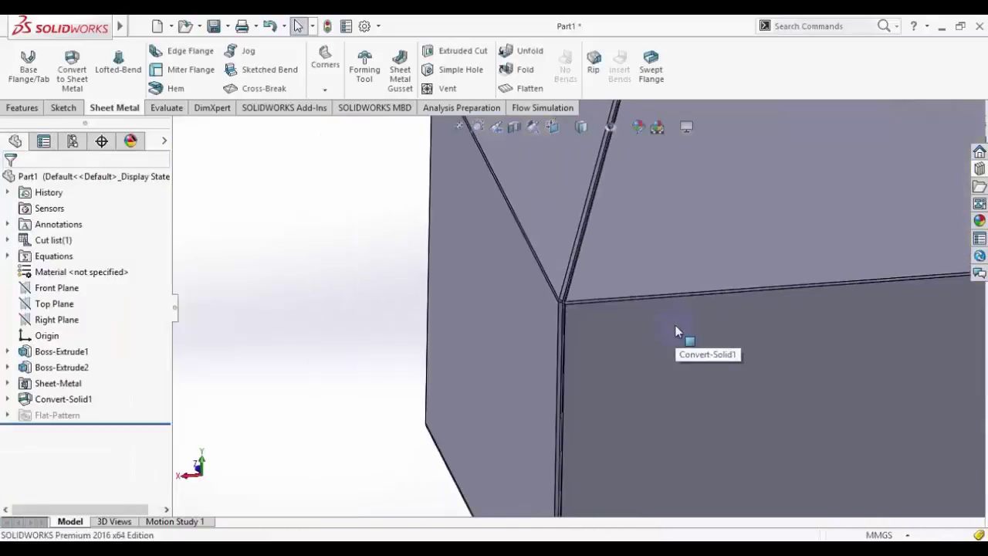
key("f")
scroll(638, 220, "down", 2)
scroll(639, 220, "down", 3)
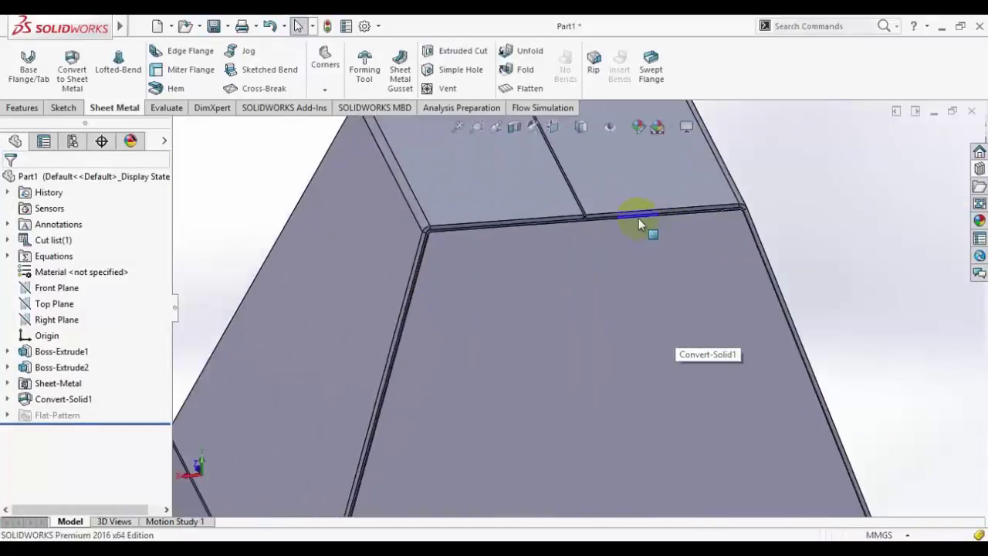
scroll(739, 371, "up", 5)
mouse_move(697, 434)
middle_mouse_down()
mouse_move(602, 348)
mouse_move(607, 468)
mouse_move(615, 410)
mouse_move(622, 463)
middle_mouse_up()
scroll(557, 308, "down", 2)
scroll(549, 219, "down", 3)
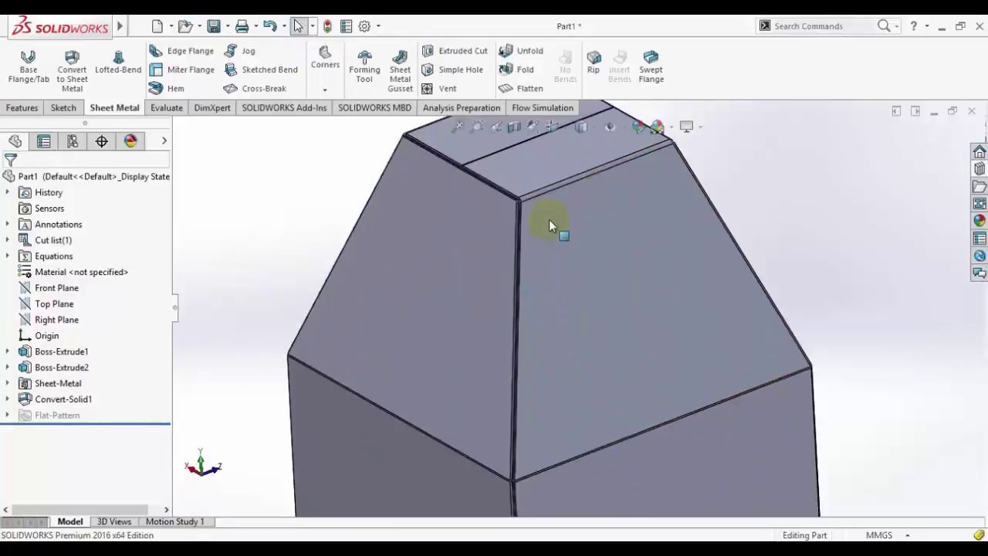
scroll(534, 209, "down", 2)
scroll(524, 268, "down", 2)
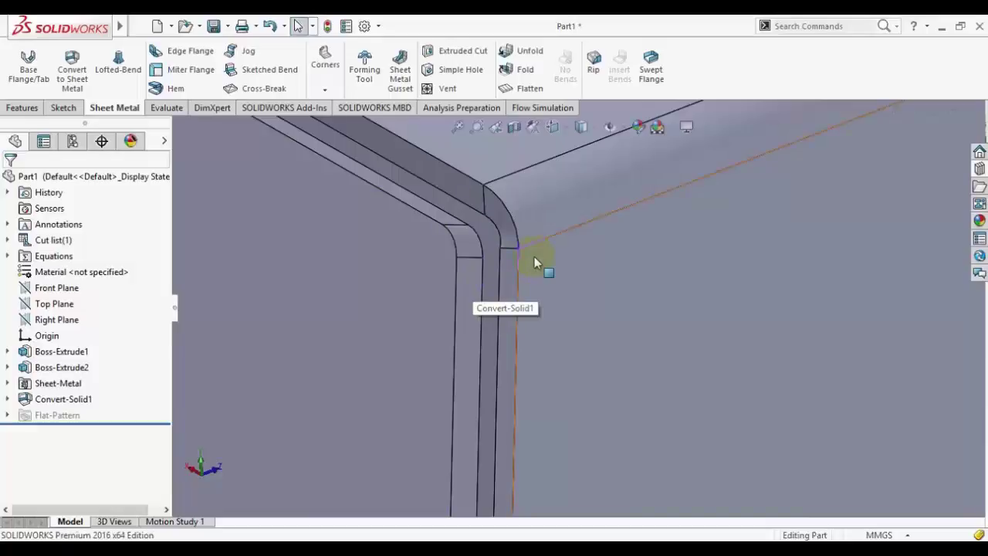
scroll(535, 256, "up", 3)
scroll(534, 256, "up", 2)
scroll(598, 368, "up", 3)
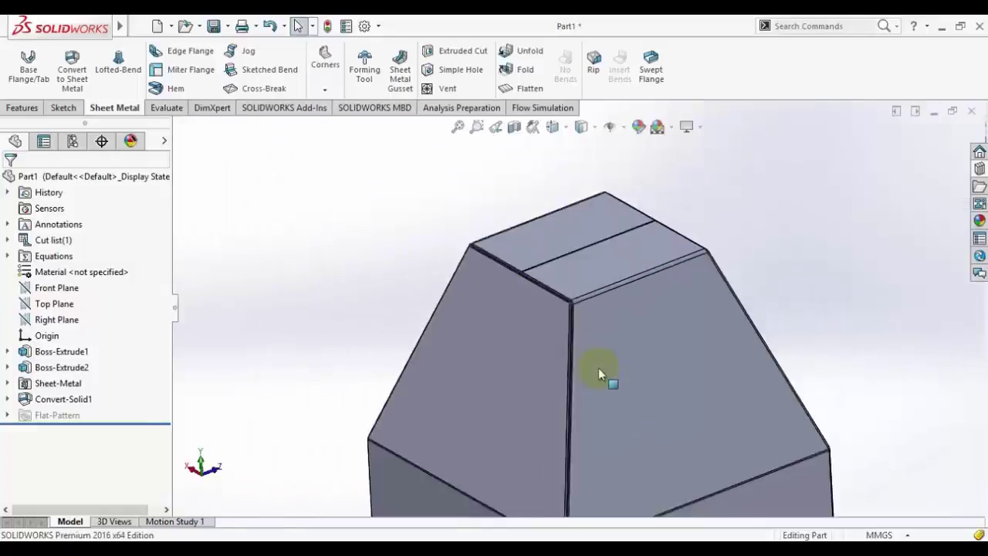
scroll(599, 396, "up", 2)
scroll(555, 397, "down", 4)
scroll(541, 396, "down", 2)
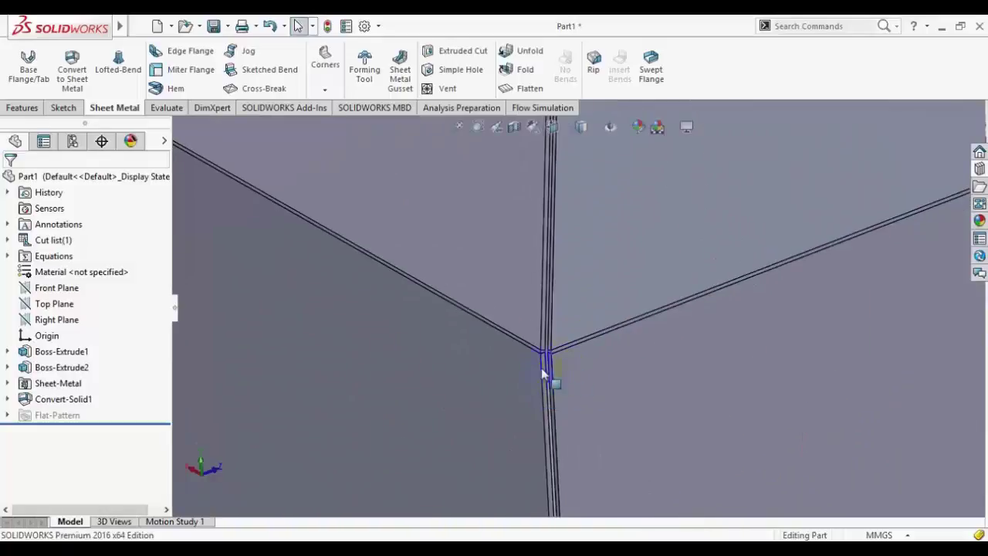
left_click(62, 399)
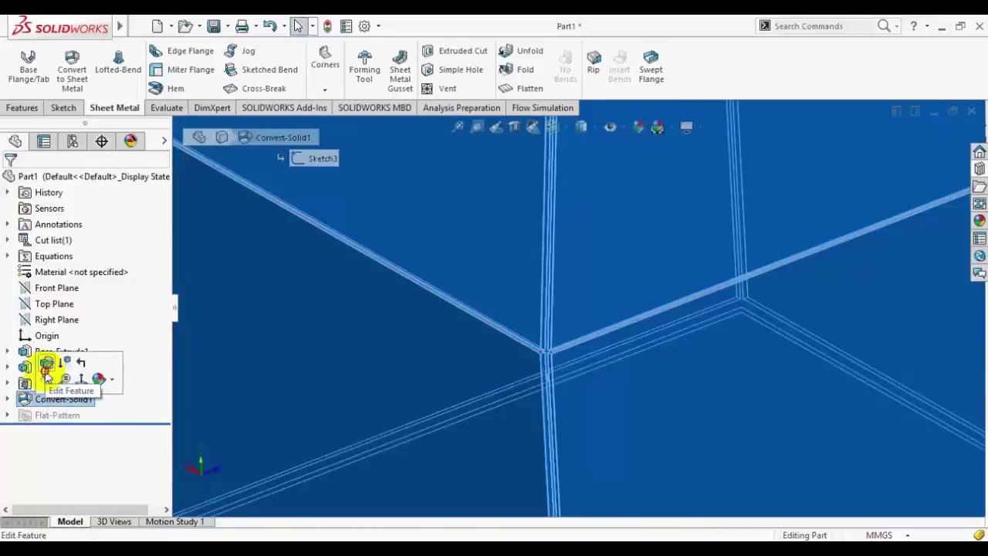
left_click(46, 365)
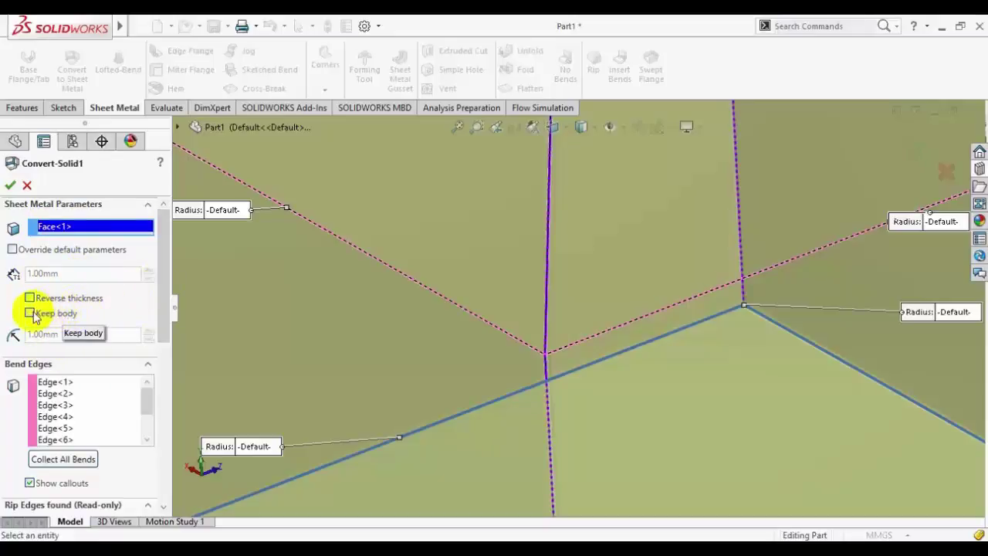
left_click_drag(161, 298, 157, 342)
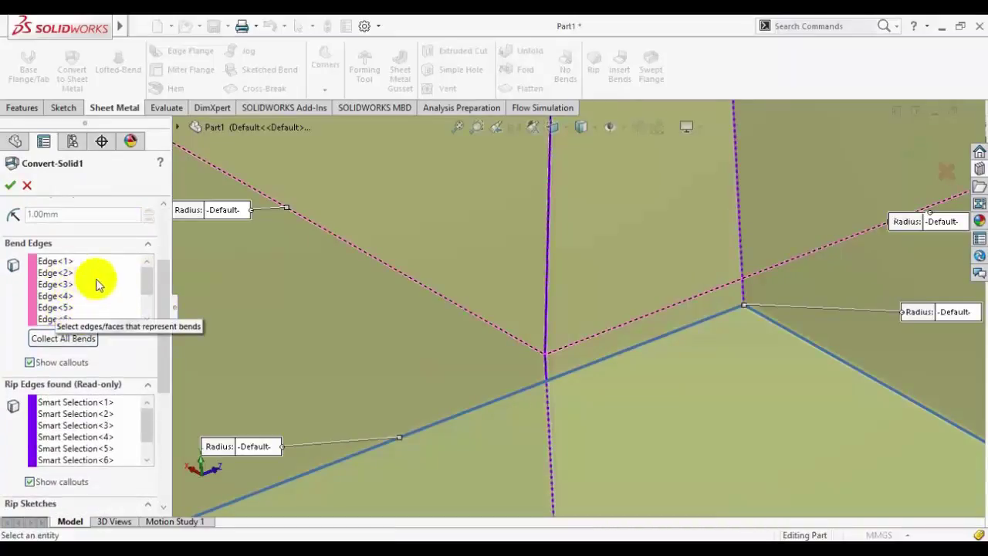
key("f")
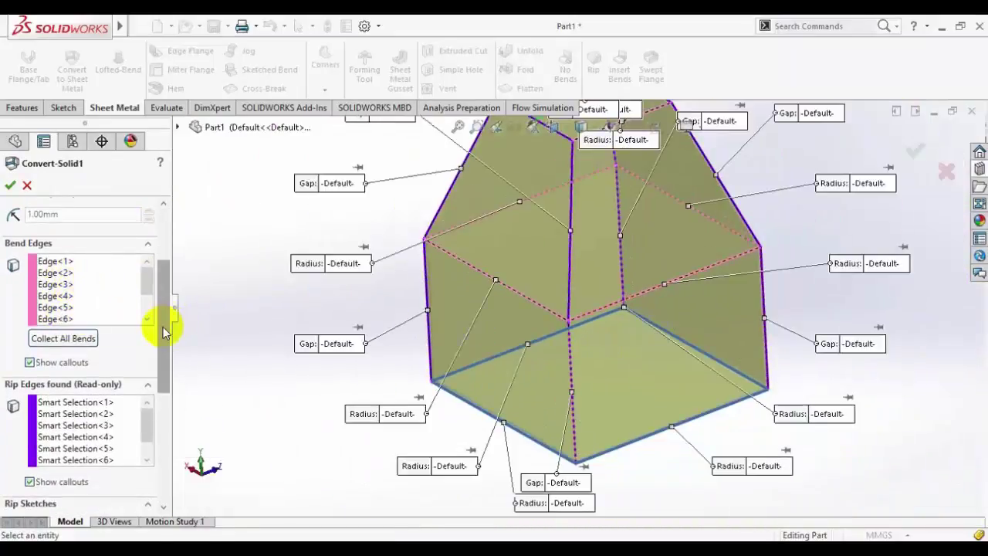
left_click_drag(159, 327, 152, 383)
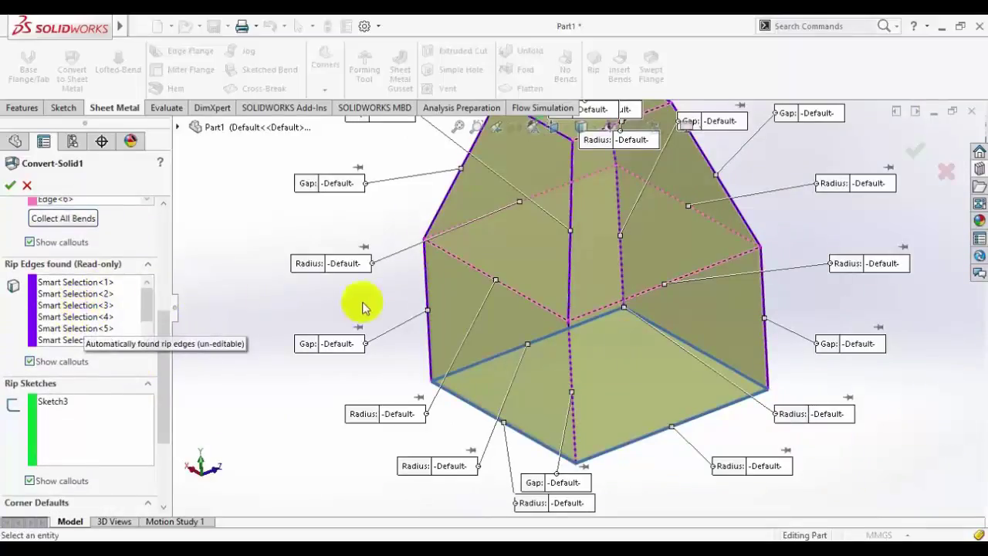
scroll(668, 331, "down", 2)
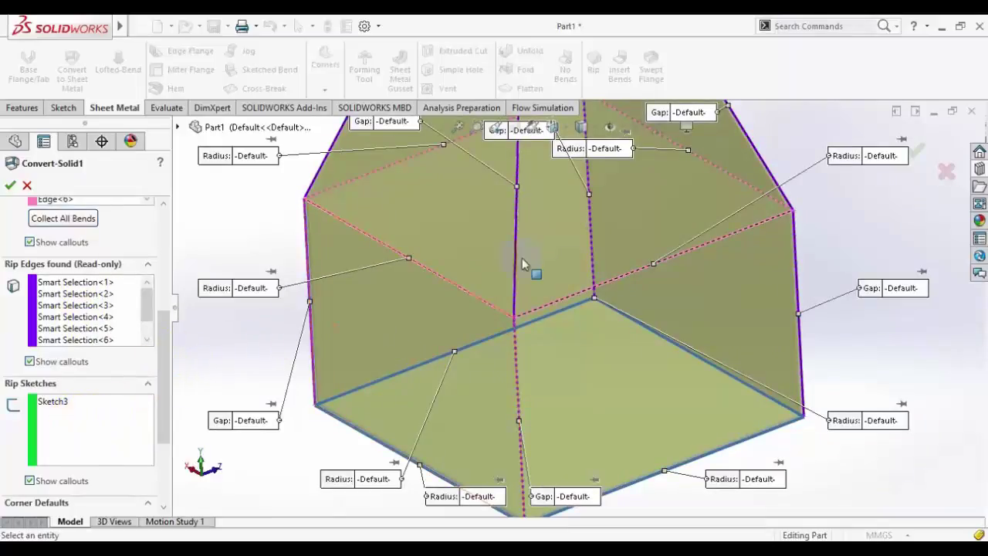
middle_click_drag(522, 258, 573, 221)
scroll(569, 221, "down", 2)
scroll(569, 220, "down", 3)
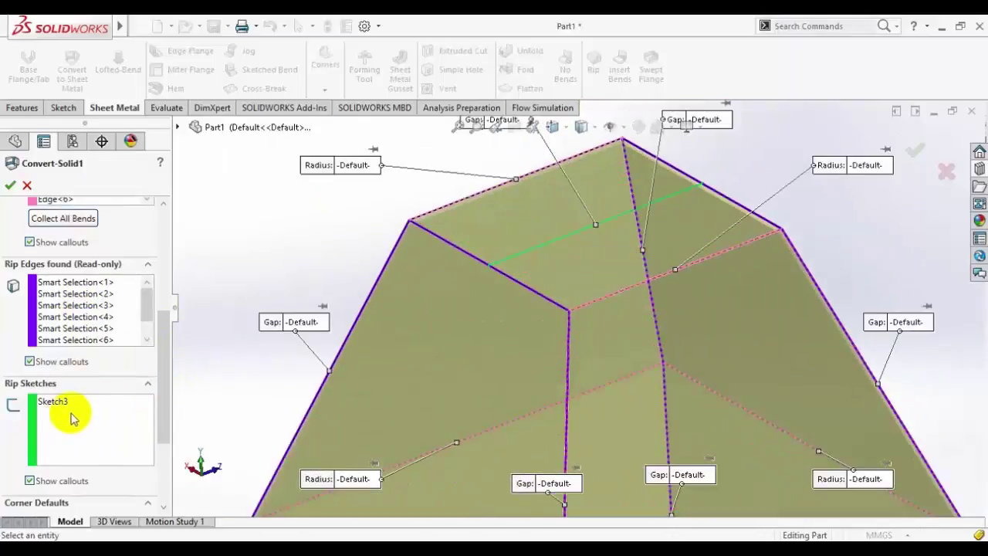
left_click_drag(164, 380, 164, 452)
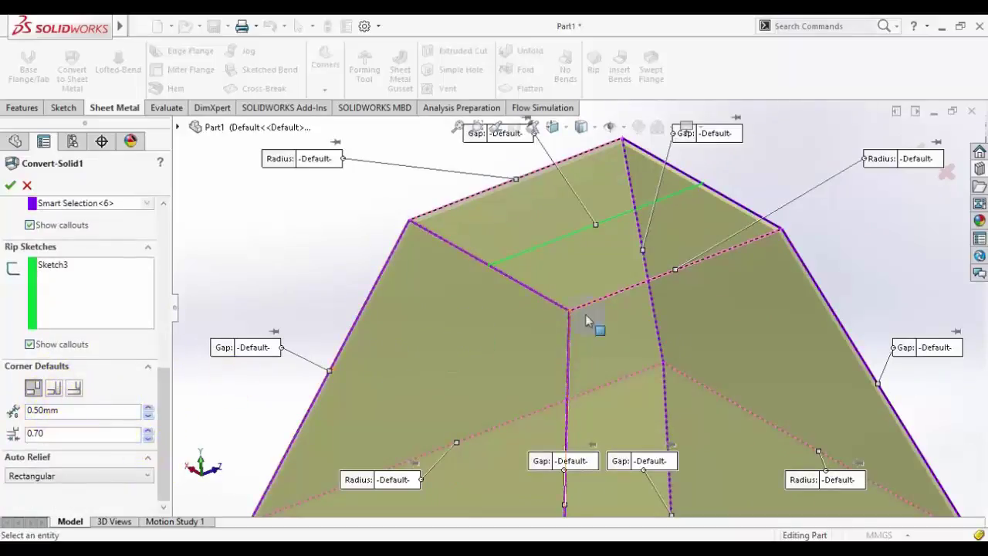
scroll(595, 320, "down", 3)
scroll(584, 322, "down", 2)
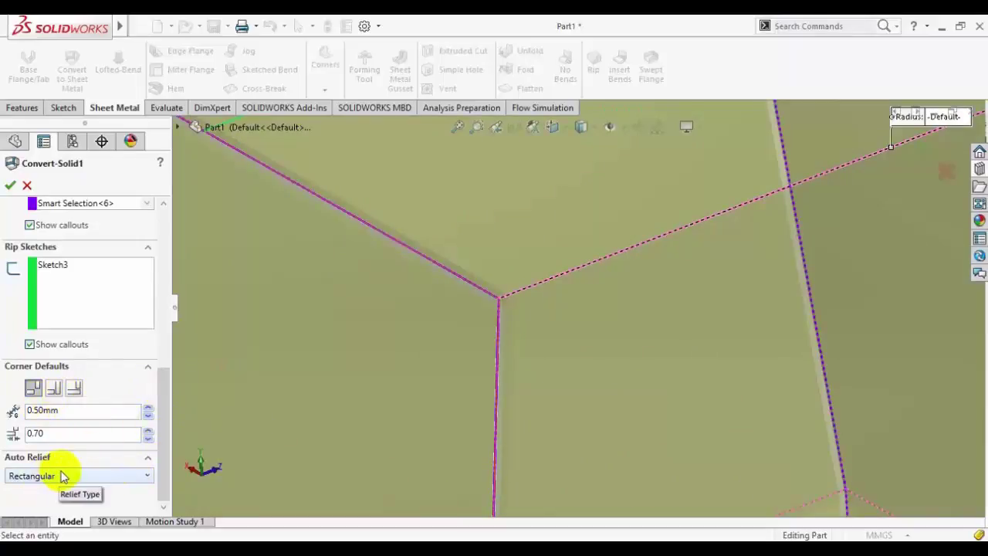
scroll(458, 440, "up", 5)
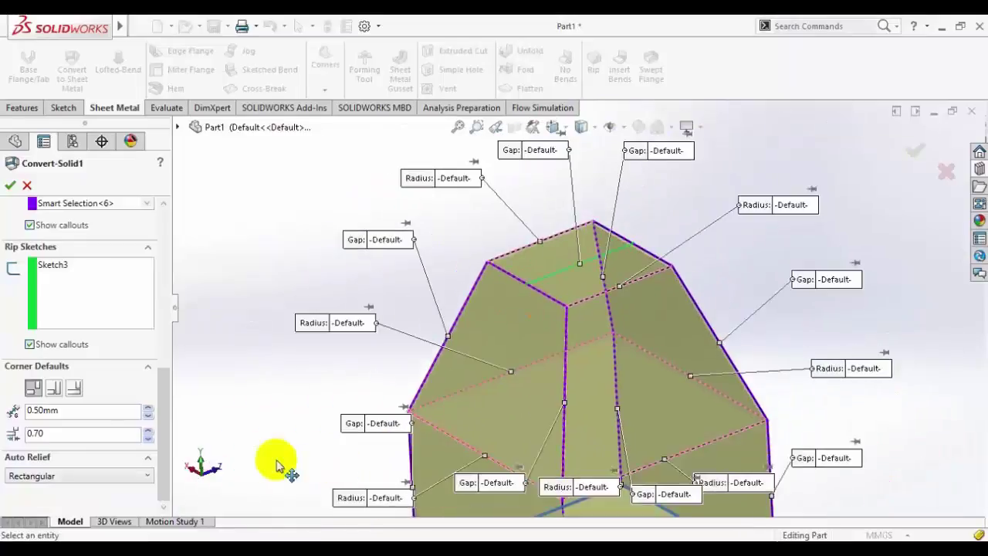
middle_click_drag(488, 392, 673, 441)
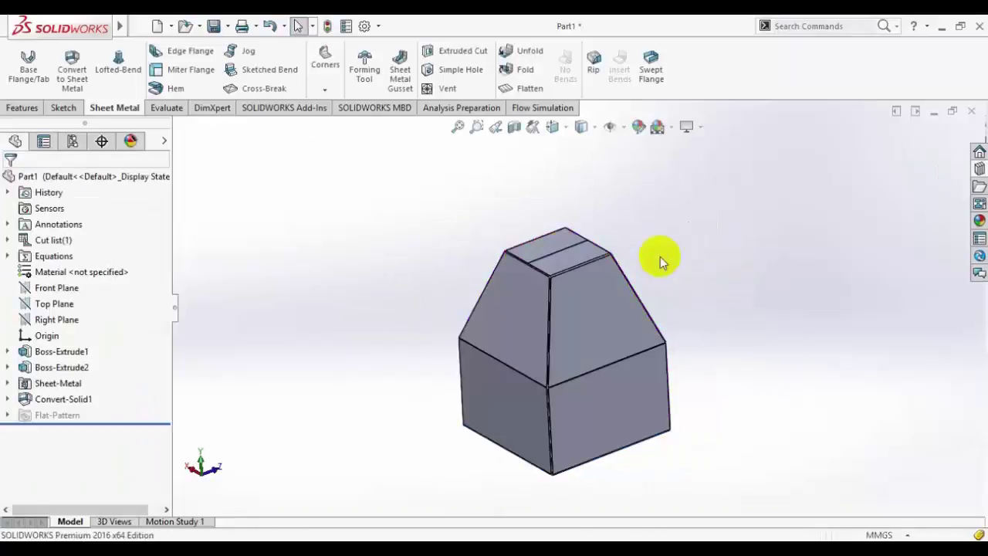
Step: Flatten the box into its cross-shaped pattern and view it in a normal orientation
scroll(556, 370, "down", 3)
scroll(571, 421, "down", 2)
scroll(603, 409, "up", 3)
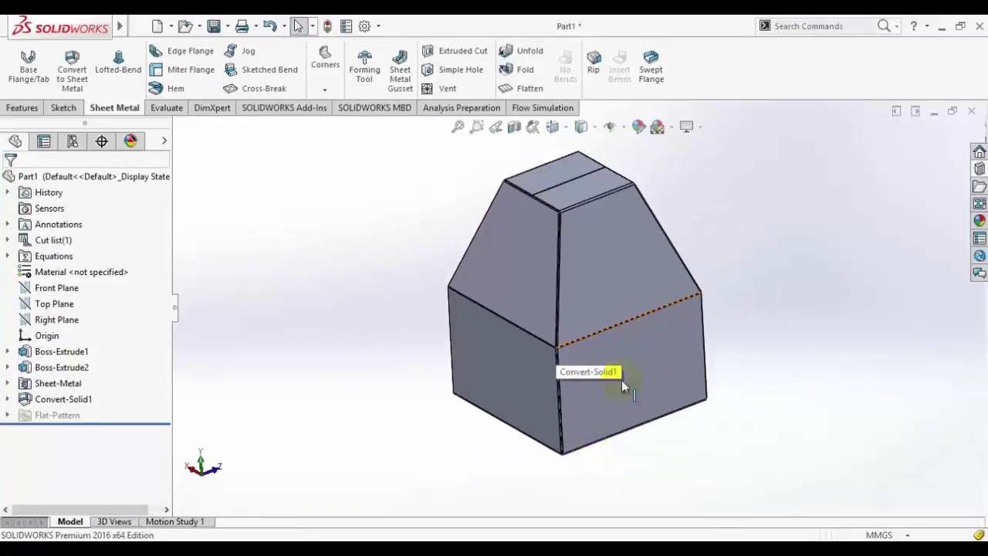
scroll(695, 247, "down", 1)
scroll(655, 223, "up", 1)
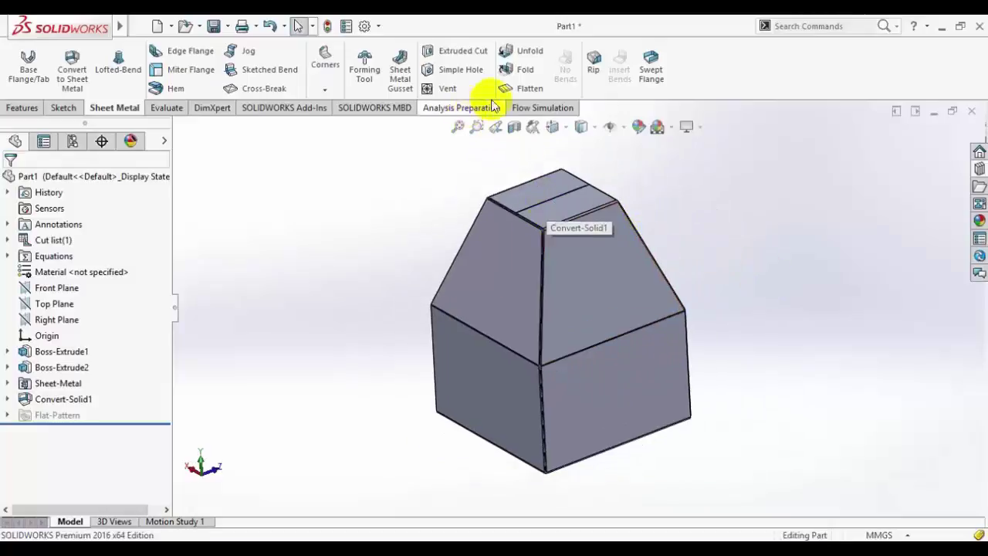
left_click(514, 93)
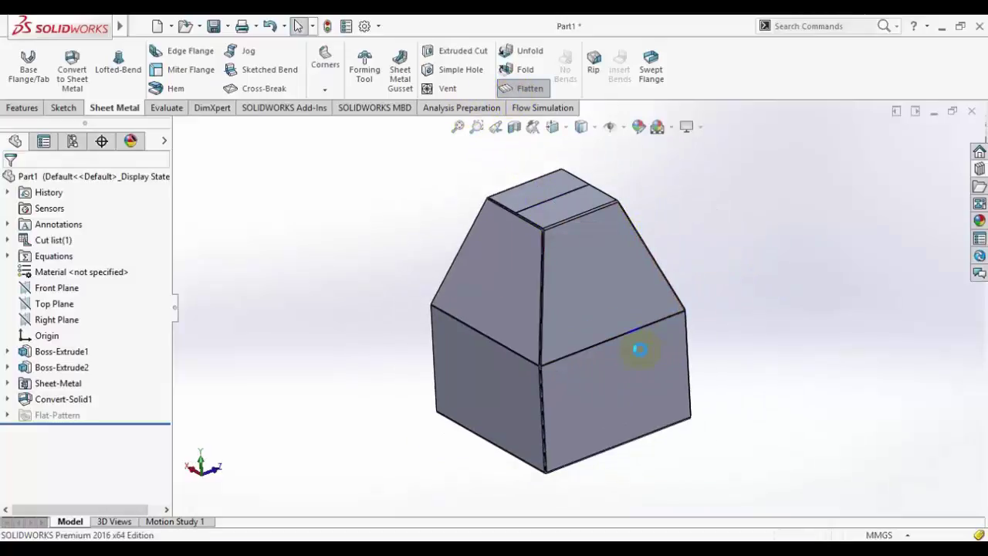
scroll(641, 363, "up", 3)
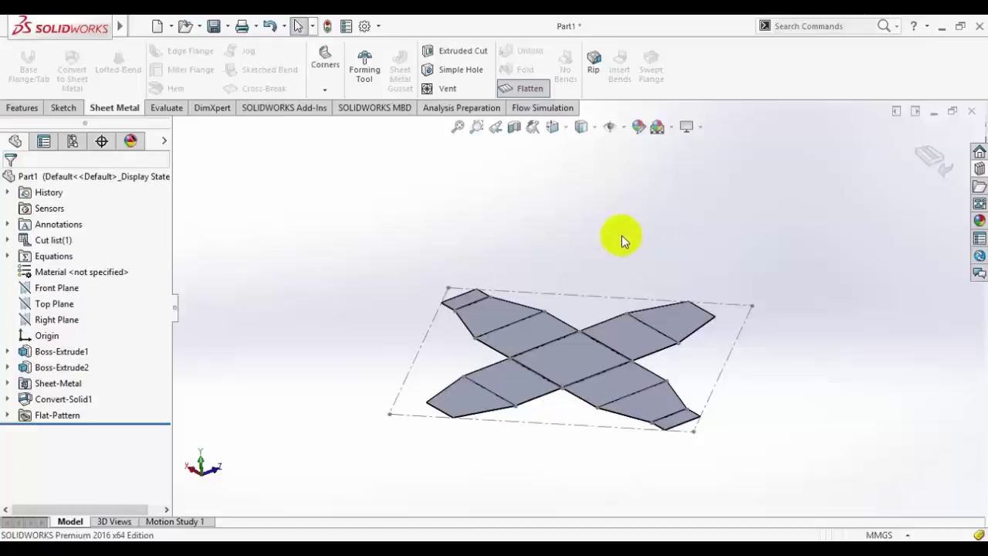
mouse_move(651, 394)
middle_mouse_down()
mouse_move(866, 240)
mouse_move(871, 342)
mouse_move(850, 357)
mouse_move(858, 371)
middle_mouse_up()
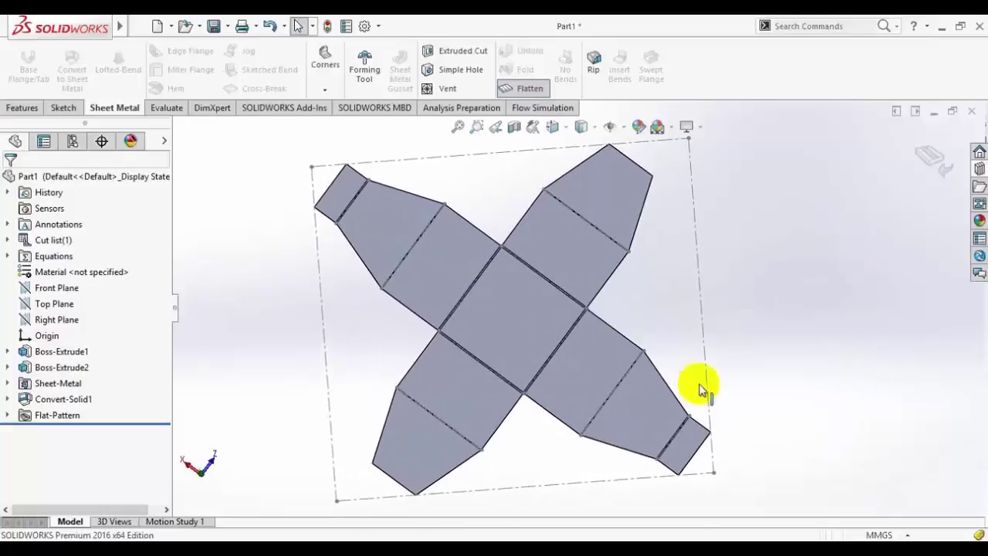
left_click(553, 126)
left_click(561, 285)
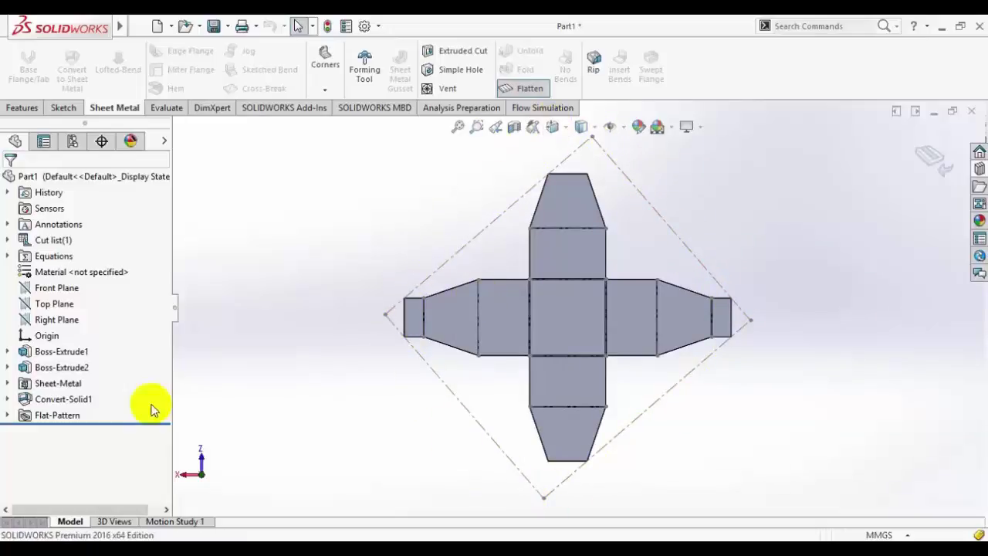
Step: Edit Flat-Pattern3 so its grain direction runs along the box's top edge (Edge<1>)
left_click(7, 416)
right_click(48, 431)
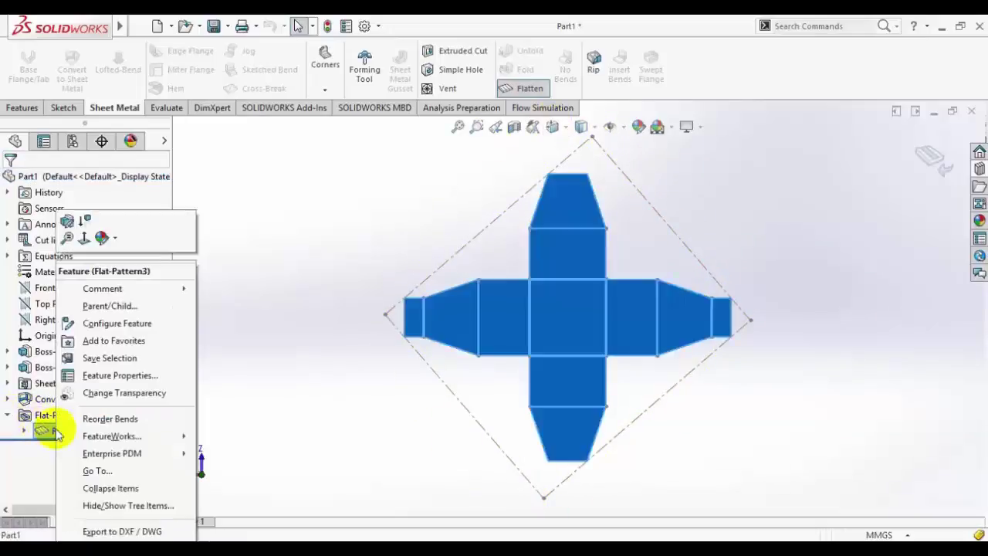
left_click(65, 222)
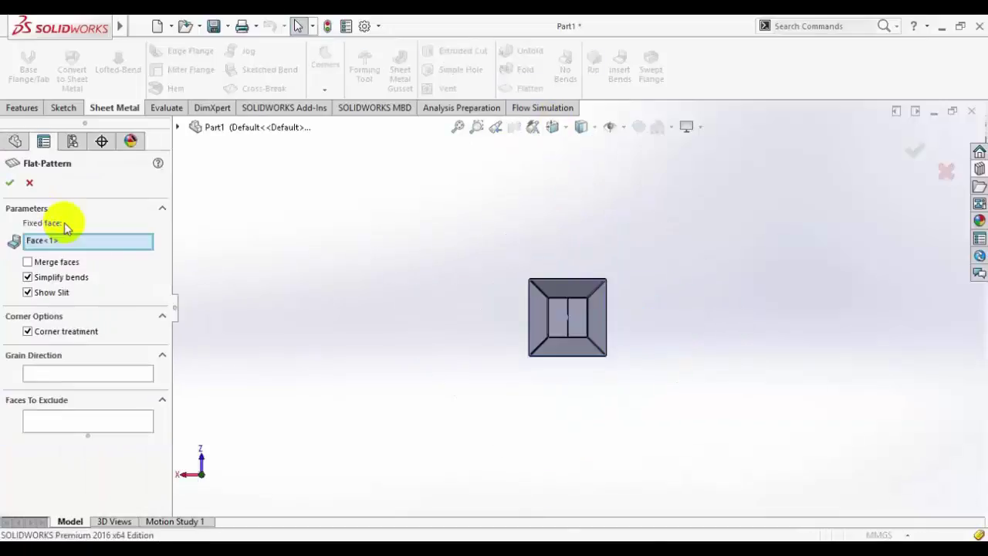
left_click(58, 377)
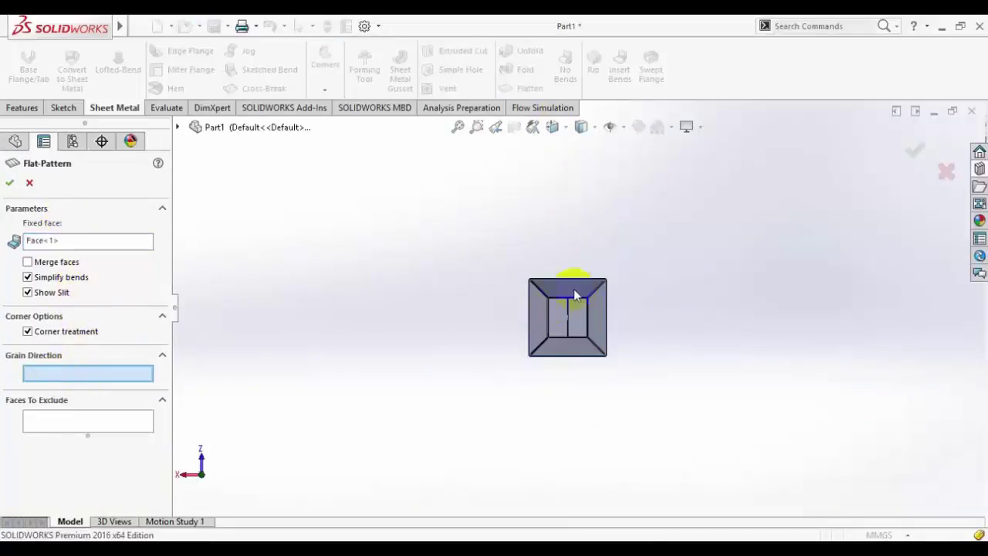
scroll(574, 289, "down", 2)
scroll(596, 320, "down", 1)
scroll(612, 325, "down", 3)
scroll(537, 295, "down", 2)
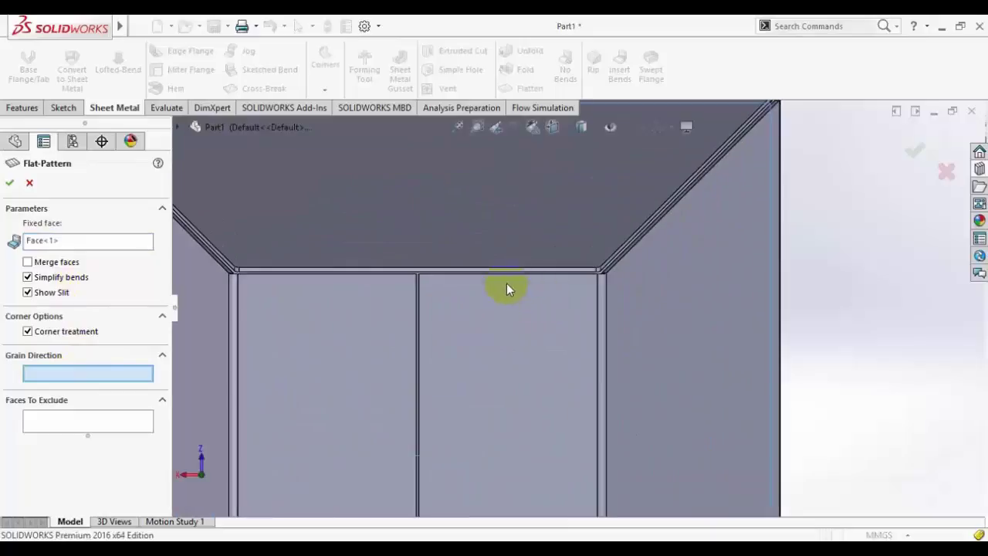
left_click(501, 268)
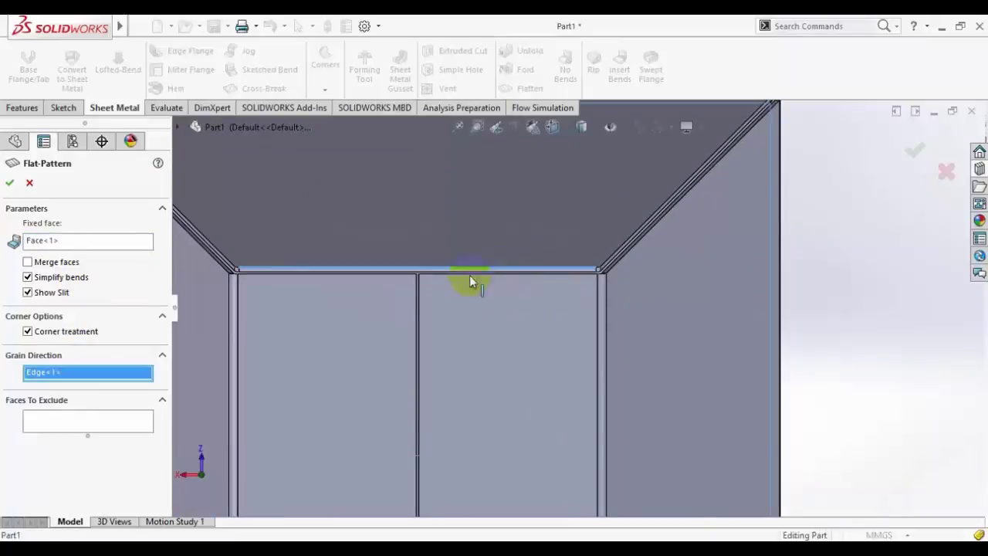
left_click(10, 183)
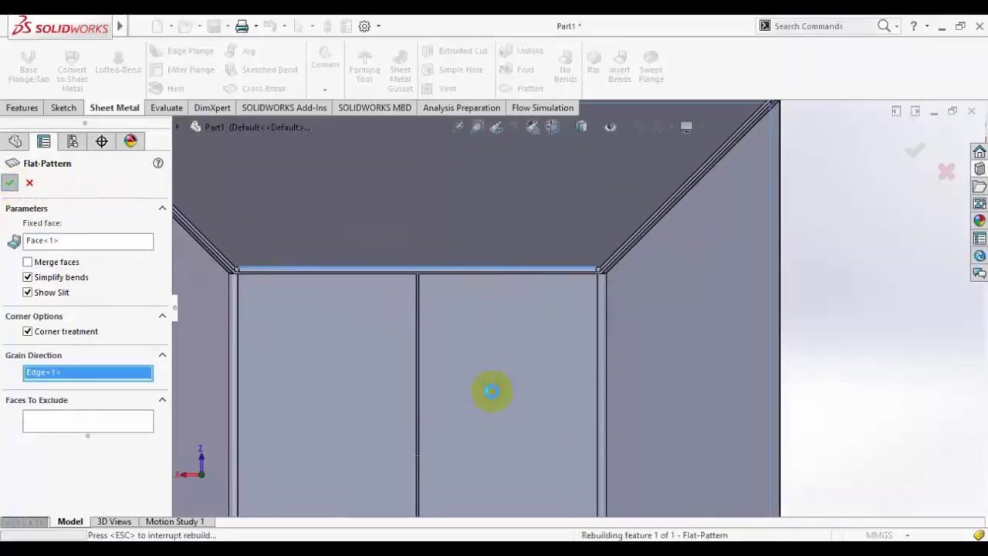
key("f")
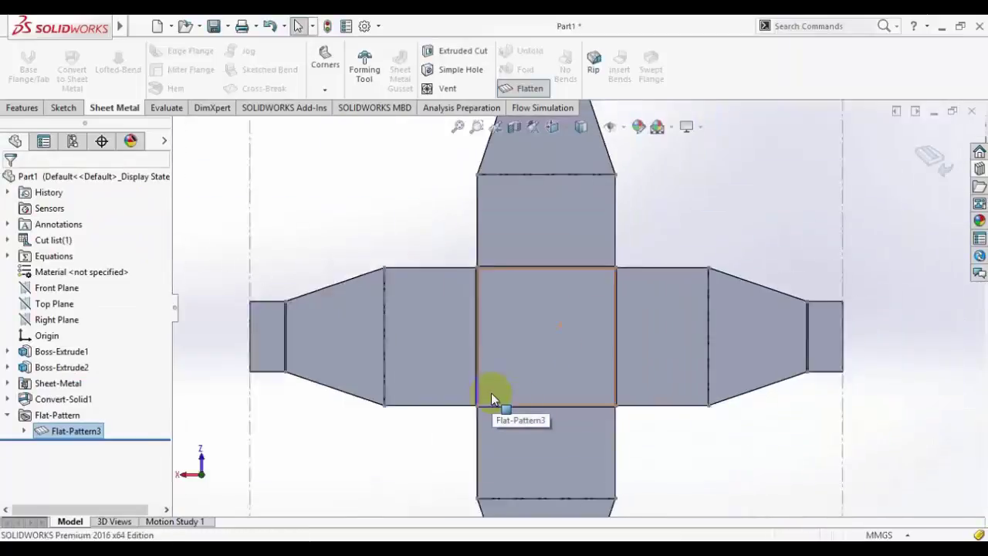
scroll(700, 217, "down", 2)
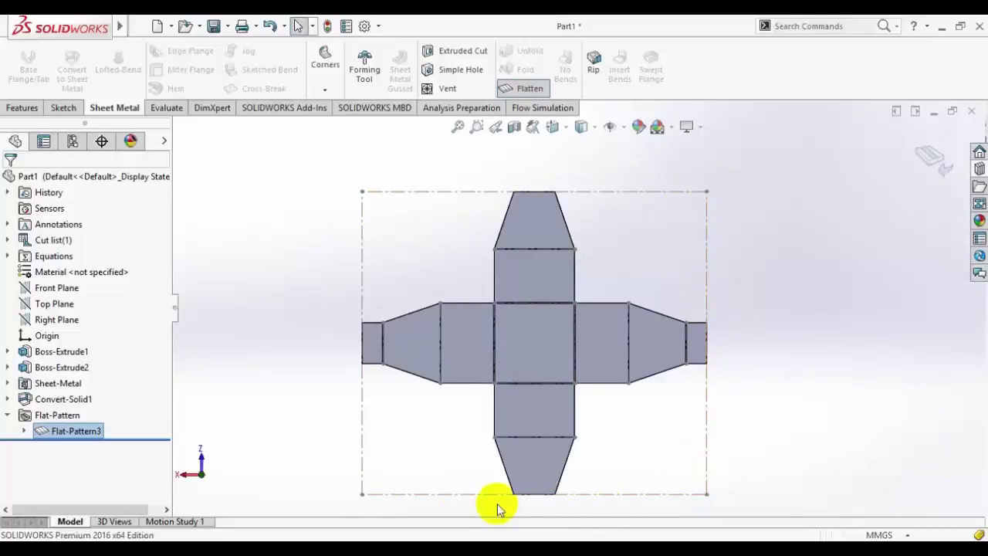
scroll(587, 312, "up", 1)
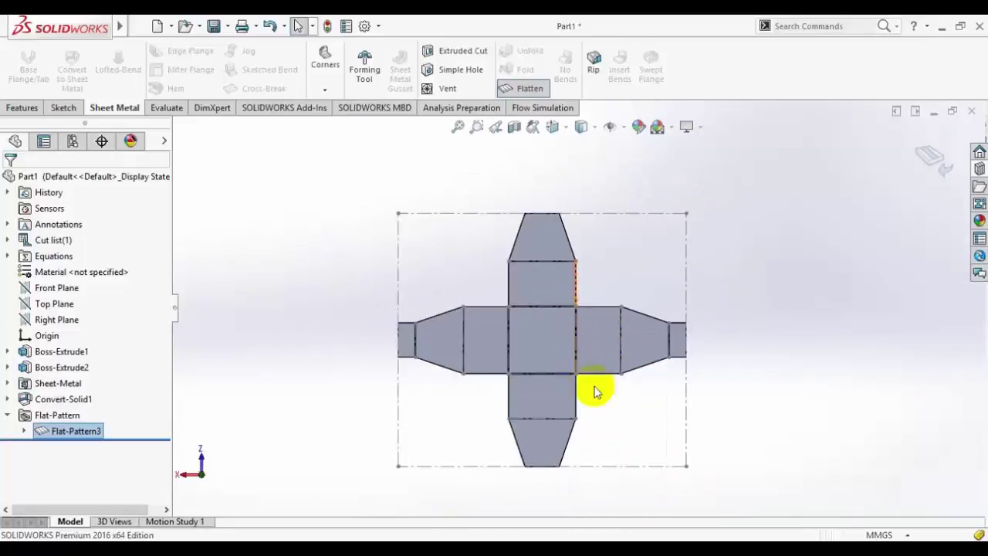
scroll(629, 404, "down", 1)
scroll(383, 286, "down", 1)
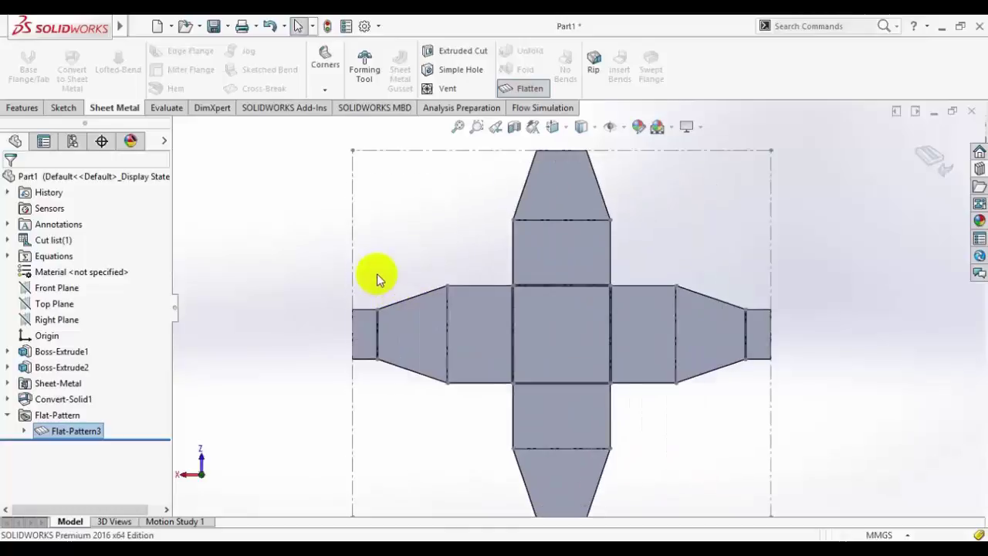
key("f")
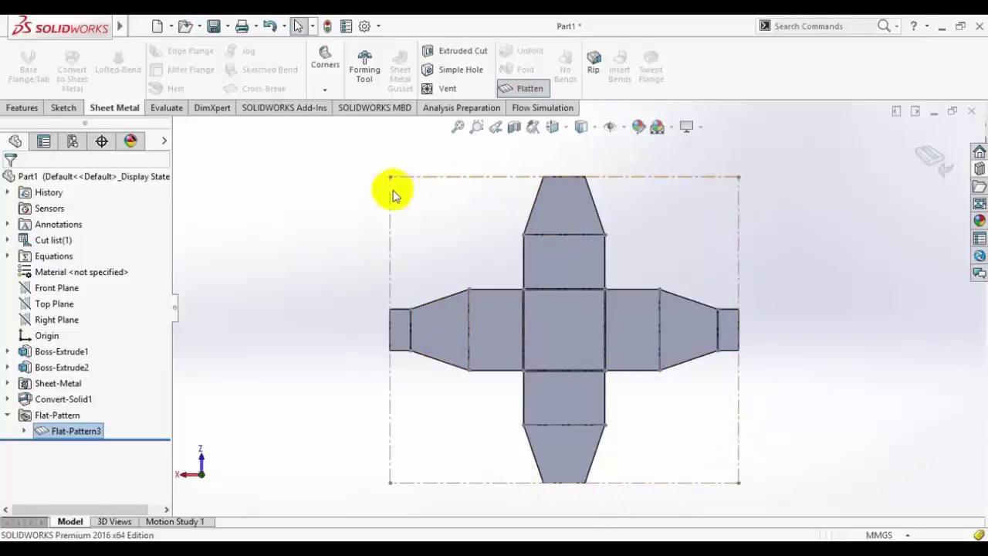
middle_click_drag(748, 403, 729, 302)
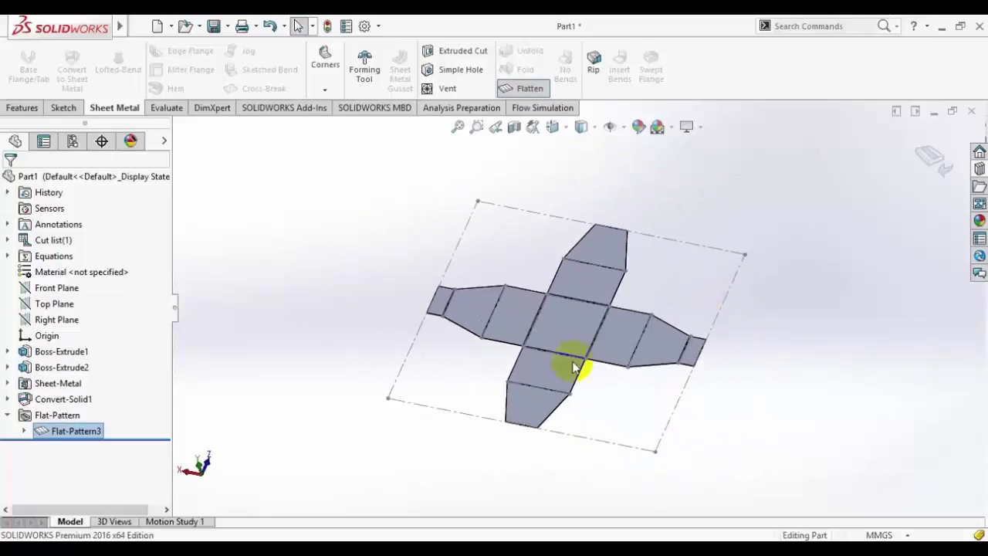
middle_click_drag(572, 340, 572, 326, "ctrl")
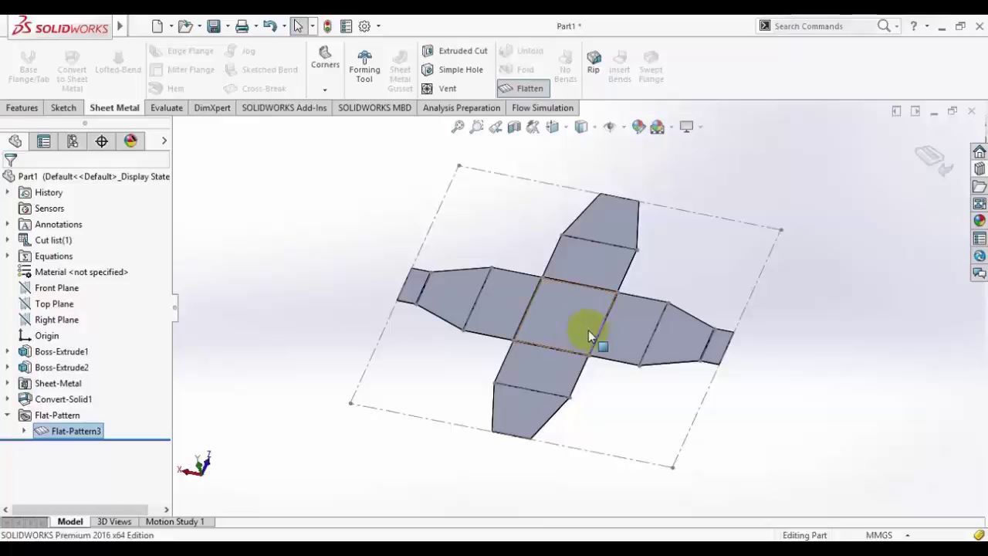
scroll(618, 246, "down", 2)
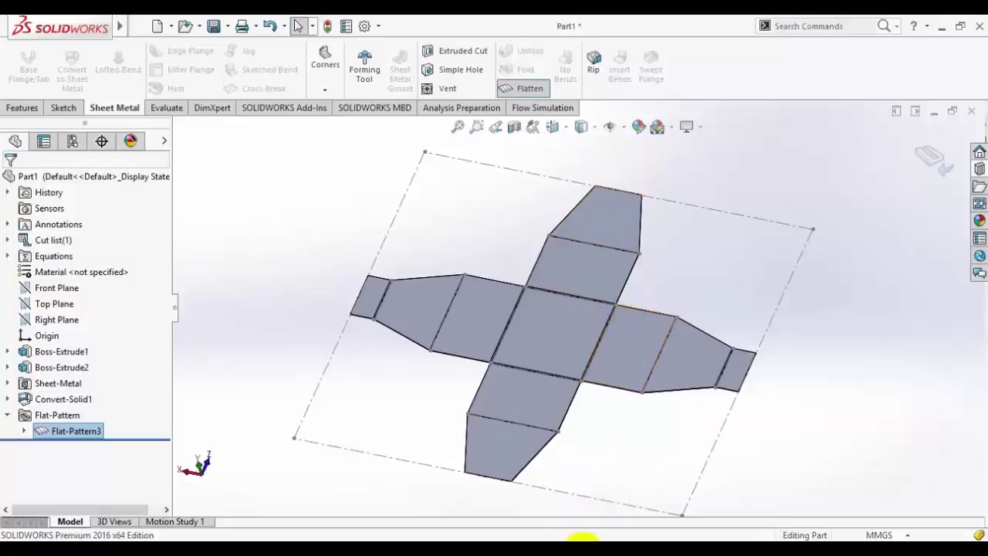
left_click(583, 538)
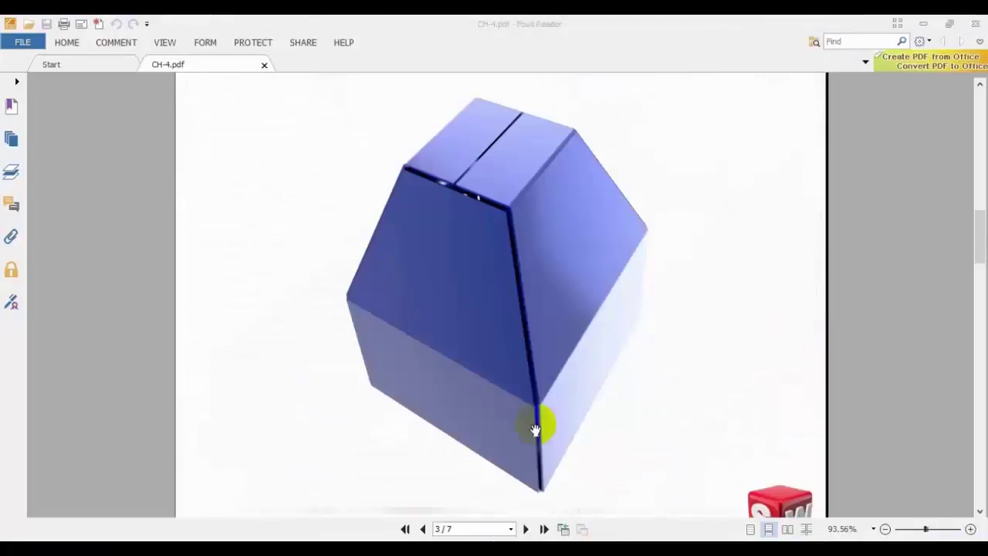
Step: Scroll CH-4.pdf from page 3 to page 4 with the textured metal cube image
scroll(542, 406, "down", 1)
scroll(551, 335, "down", 4)
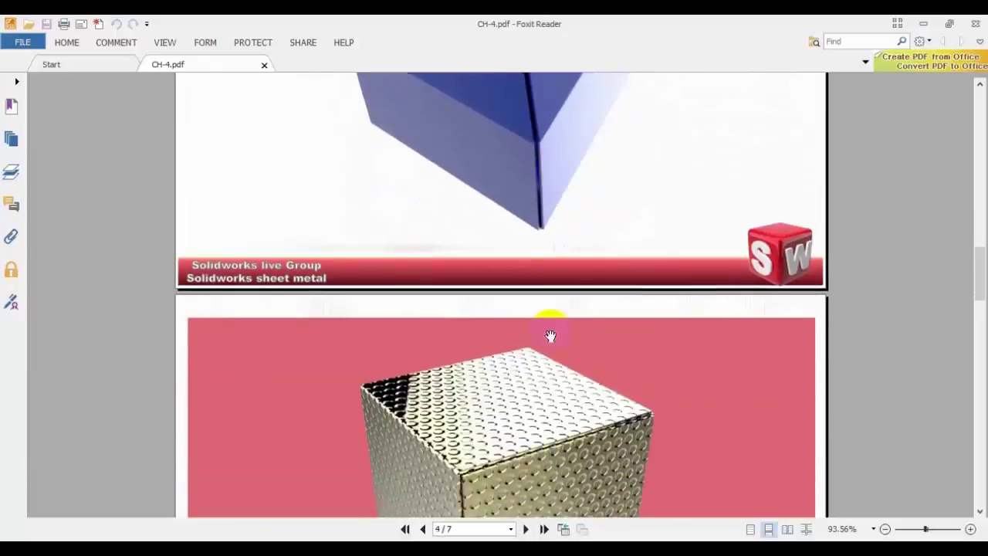
scroll(550, 336, "down", 1)
scroll(551, 336, "down", 4)
left_click(506, 208)
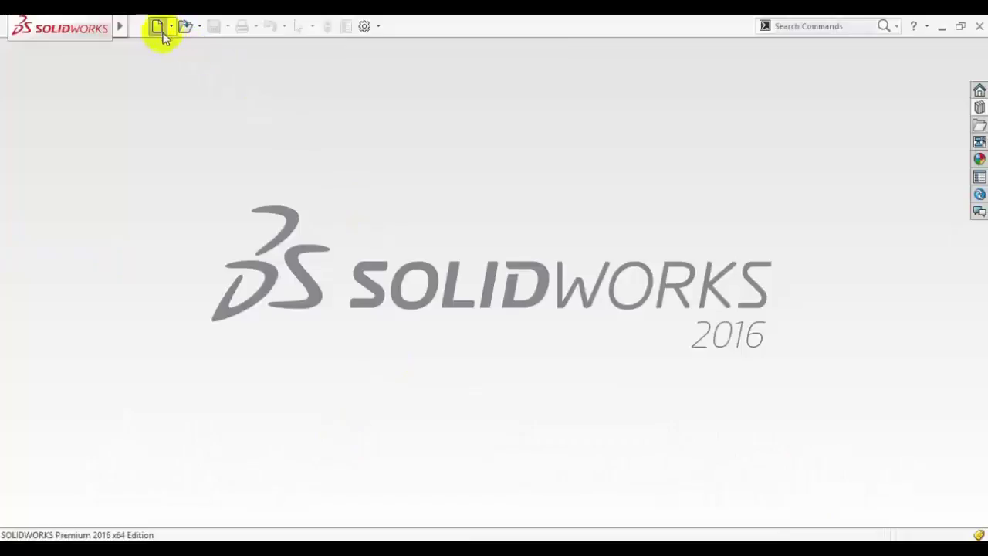
Step: Create a new part document, Part2, and start a sketch on its Top Plane
left_click(163, 35)
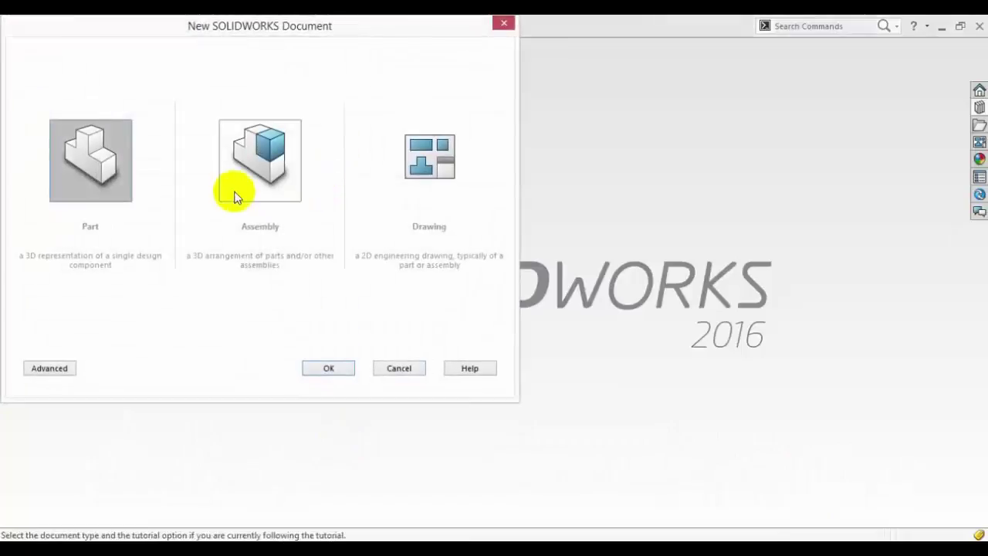
double_click(113, 170)
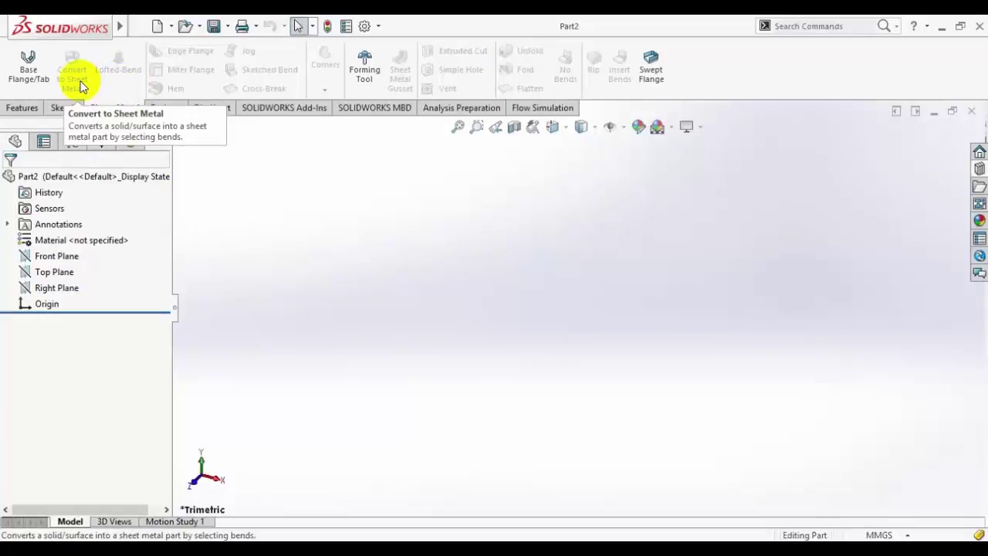
left_click(63, 109)
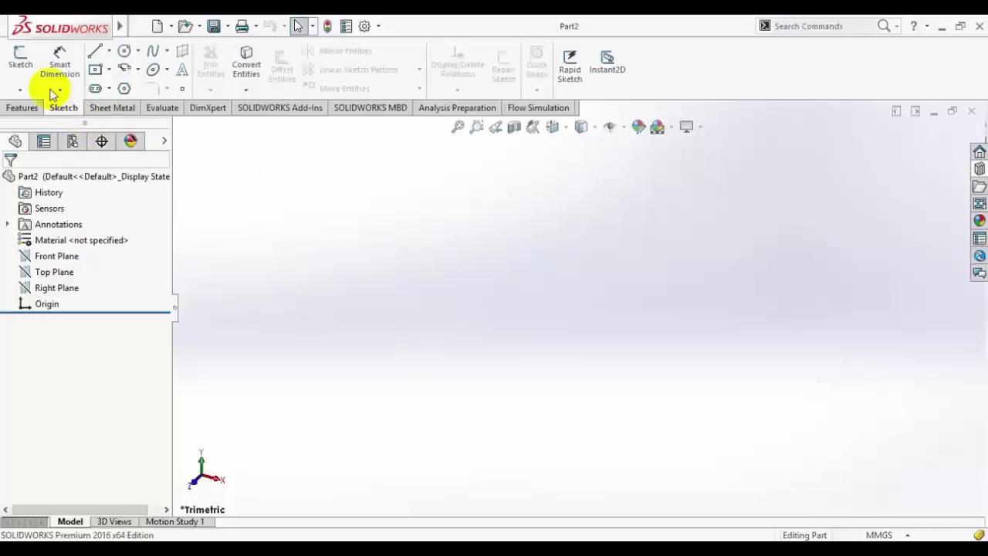
left_click(23, 60)
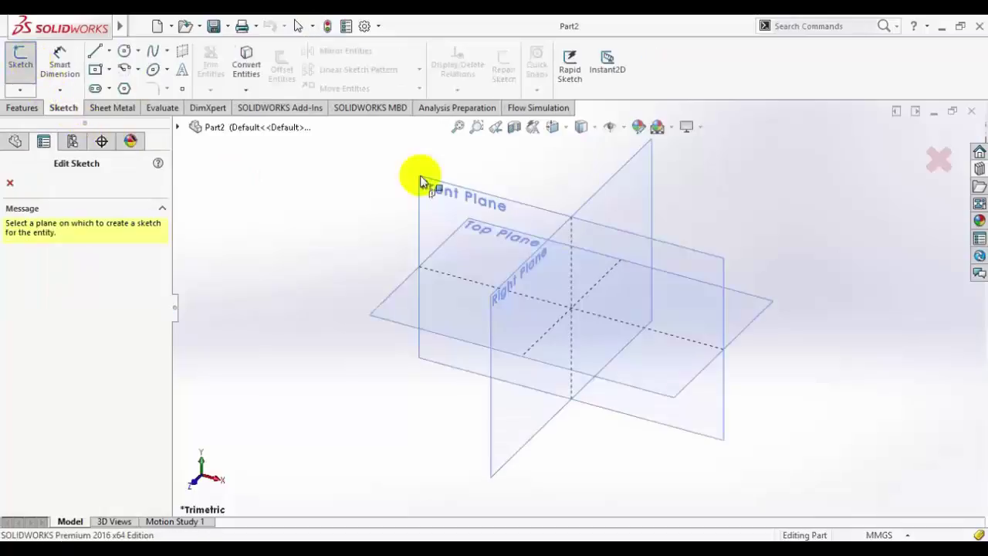
left_click(408, 310)
Step: Draw a centre rectangle at the origin and dimension its width to 150 mm
left_click(95, 70)
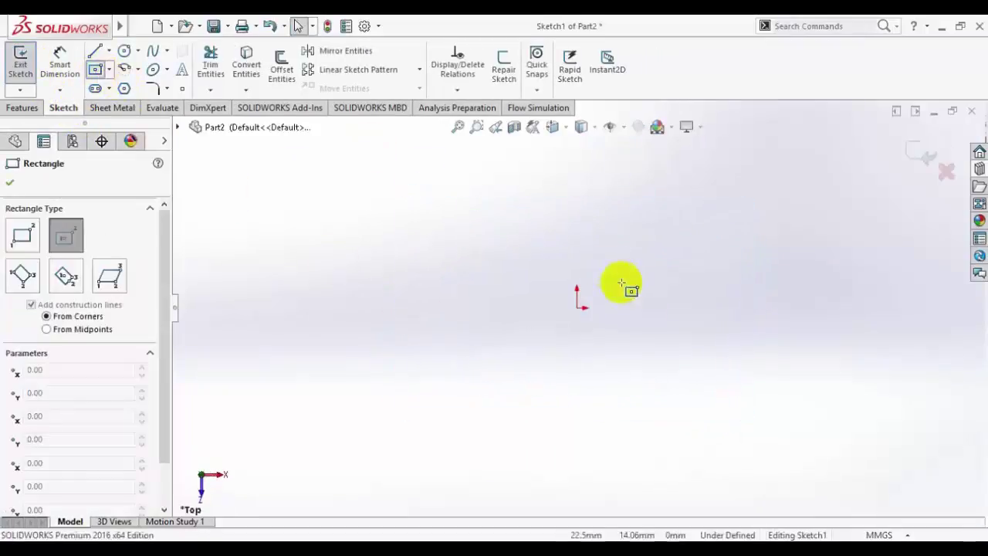
left_click(578, 307)
left_click(741, 409)
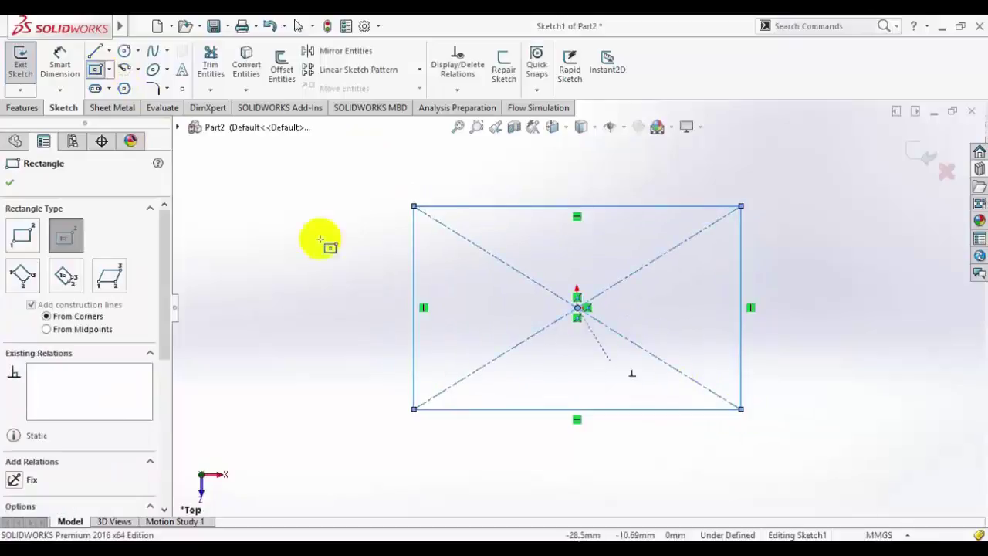
left_click(60, 62)
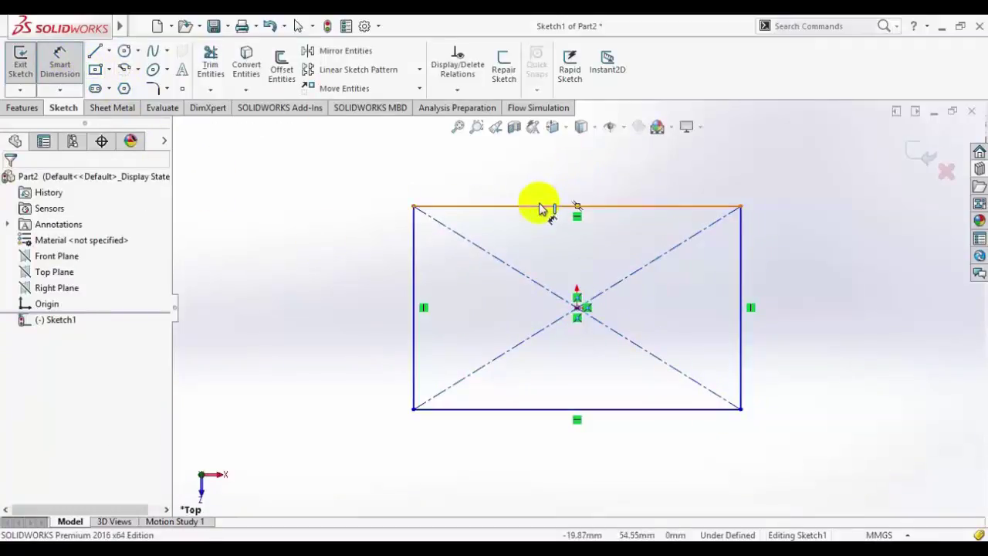
left_click(540, 205)
left_click(537, 184)
type("150")
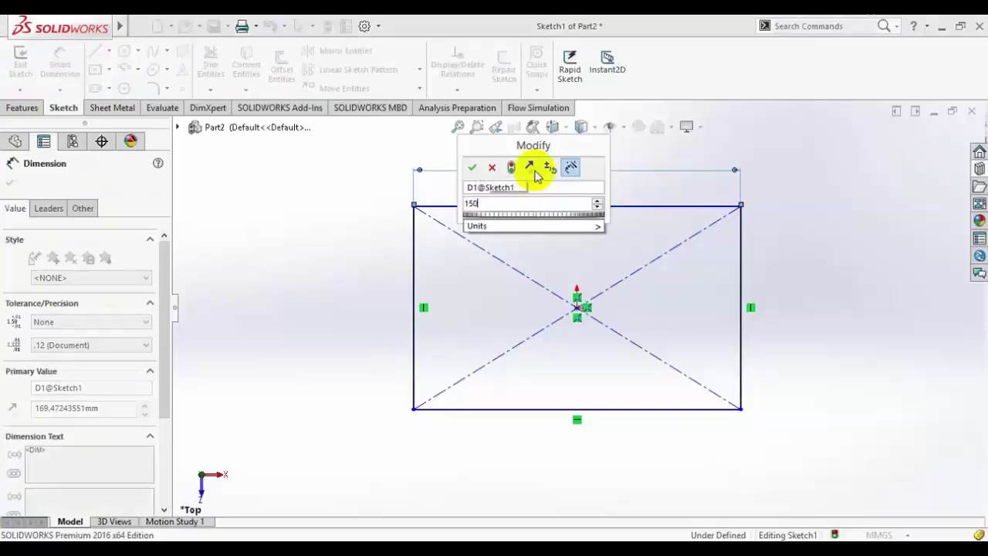
key("Return")
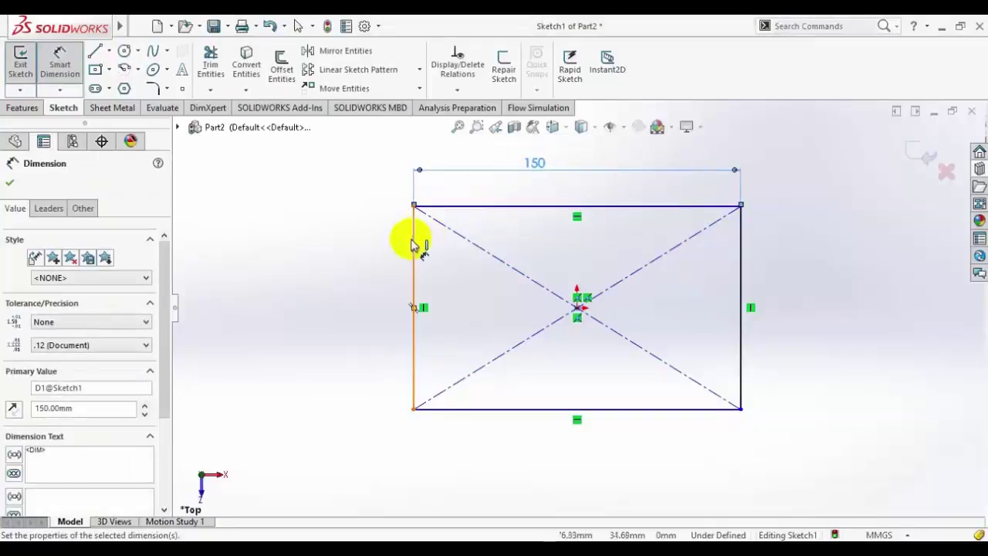
Step: Dimension the rectangle's height to 150 mm so the square is fully defined
left_click(414, 245)
left_click(371, 248)
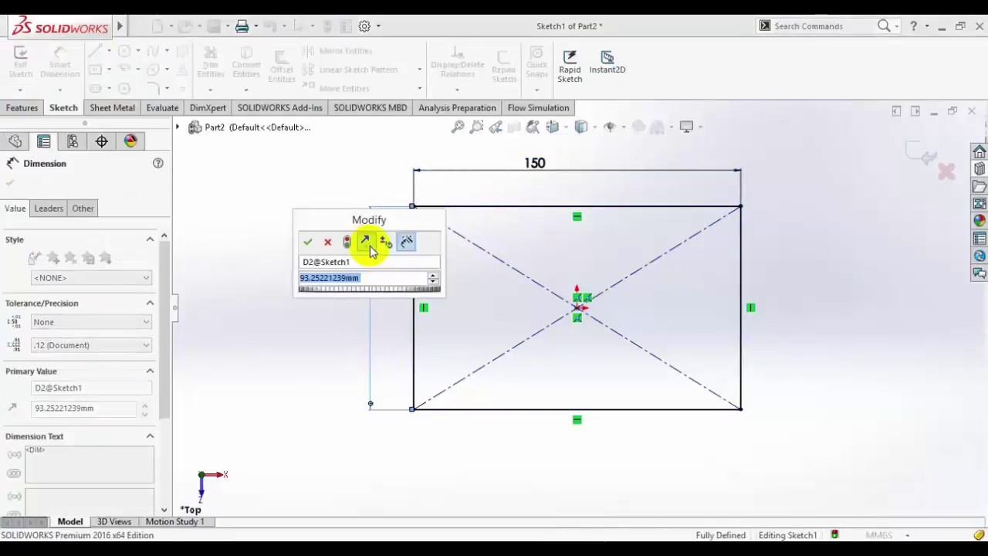
type("150")
key("Return")
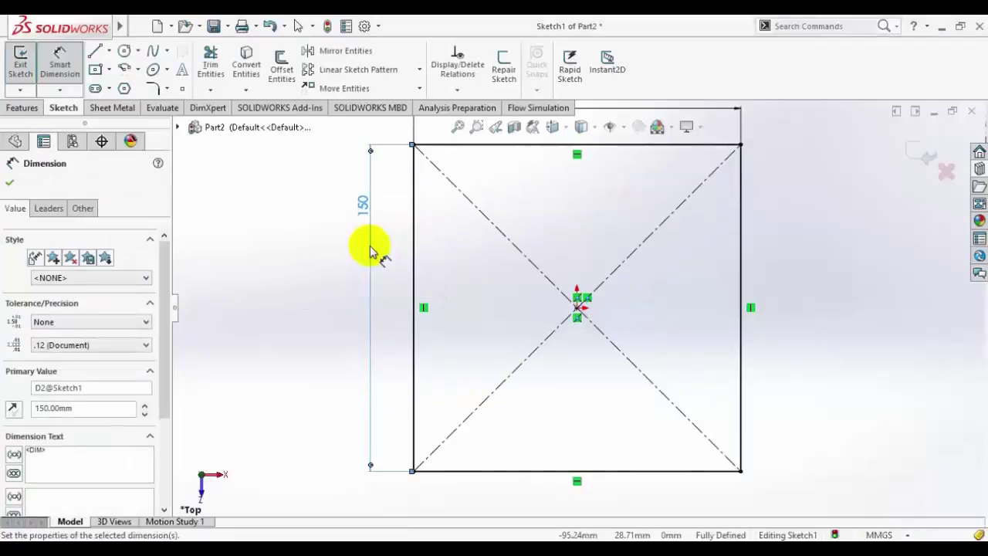
scroll(587, 292, "up", 3)
scroll(639, 269, "down", 1)
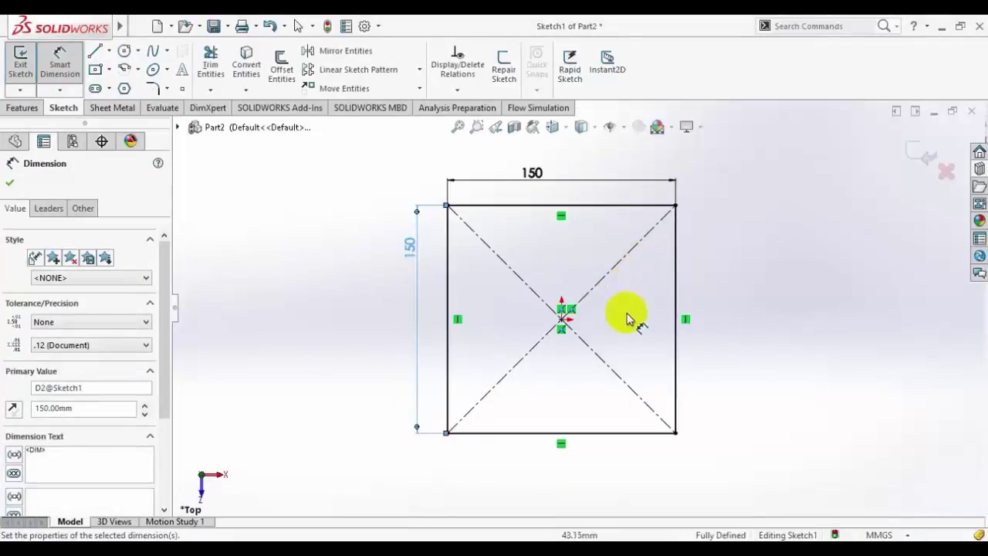
scroll(627, 321, "down", 1)
left_click(10, 185)
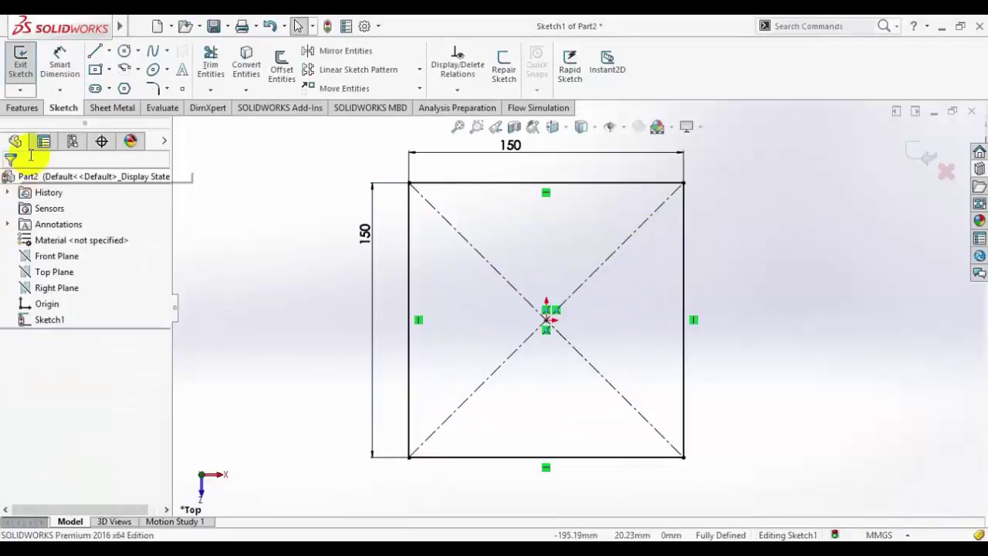
left_click(23, 107)
Step: Extrude the square sketch to a depth of 150 mm
left_click(27, 70)
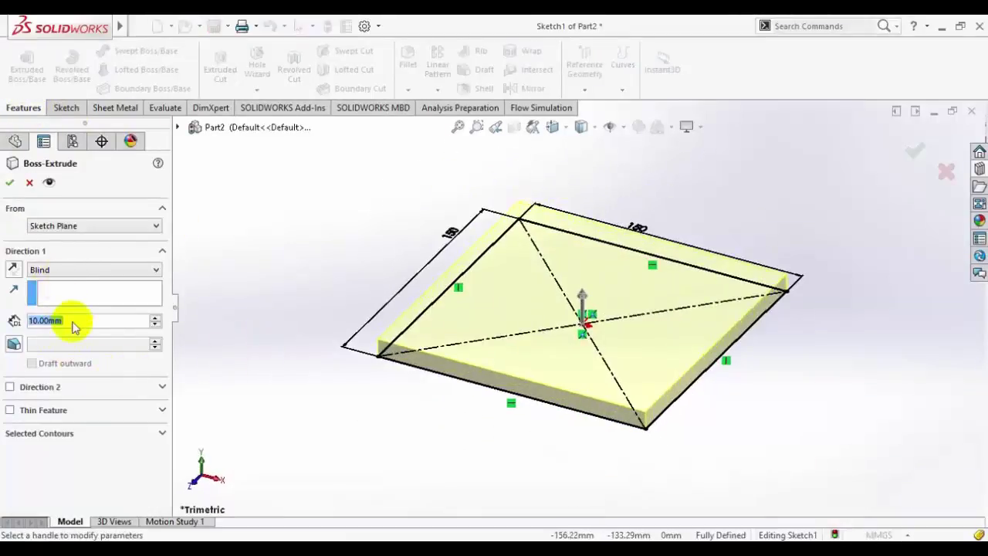
type("150")
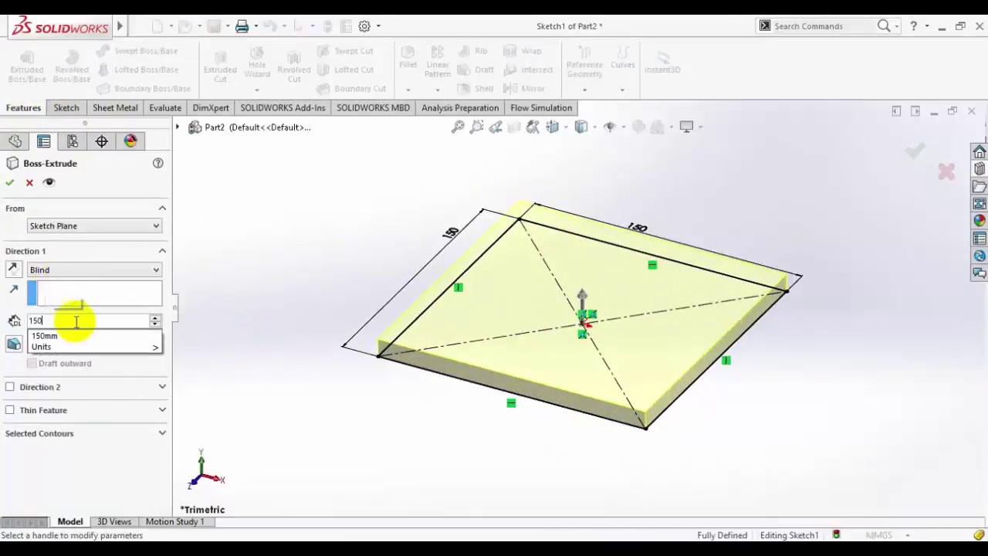
key("Return")
scroll(565, 218, "up", 3)
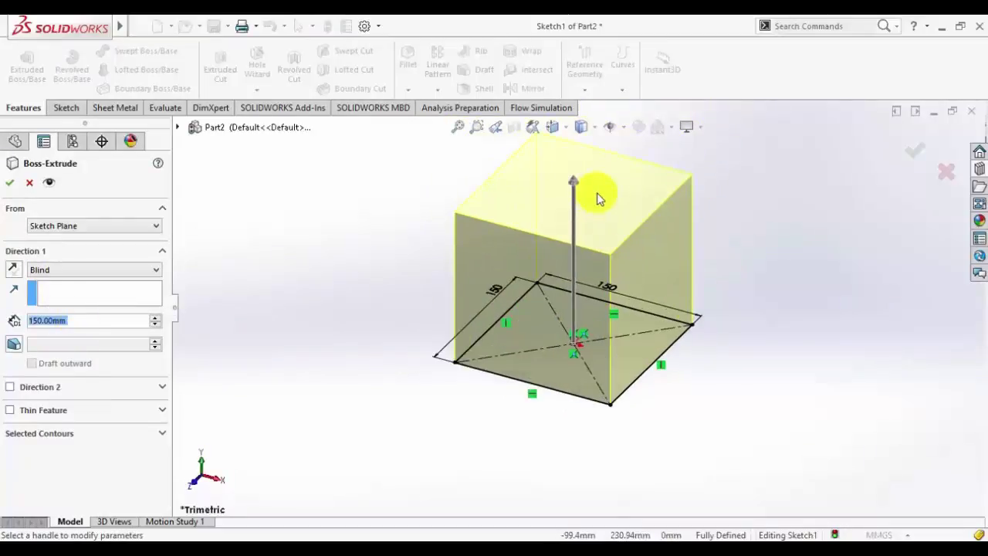
scroll(589, 182, "up", 1)
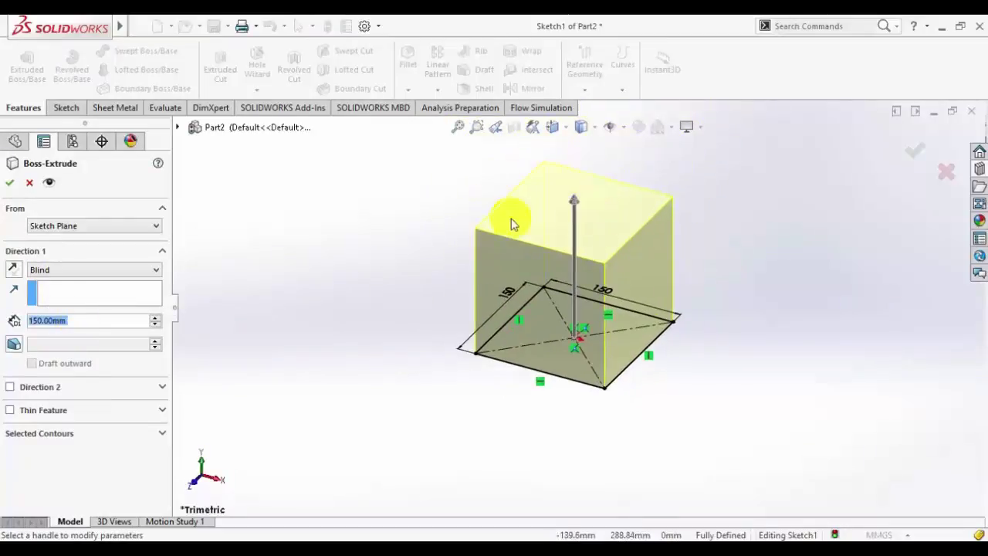
Step: Make the extrusion a thin feature with 2 mm wall thickness
left_click(10, 410)
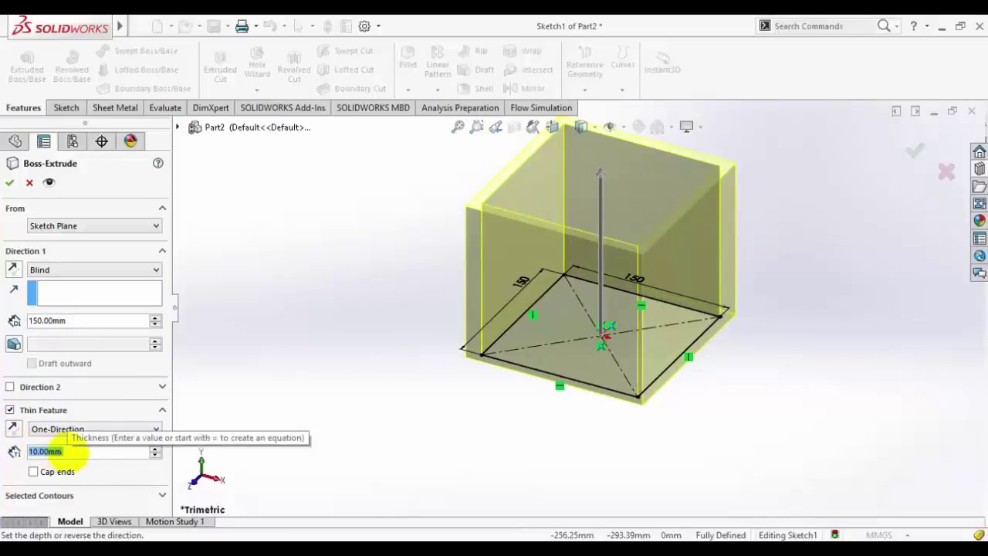
type("1")
key("Return")
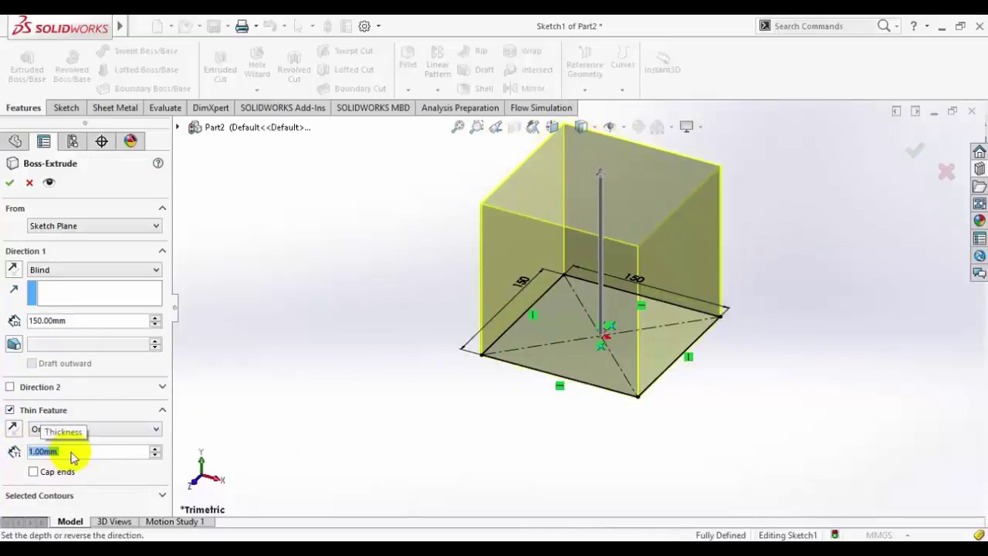
type("2")
key("Return")
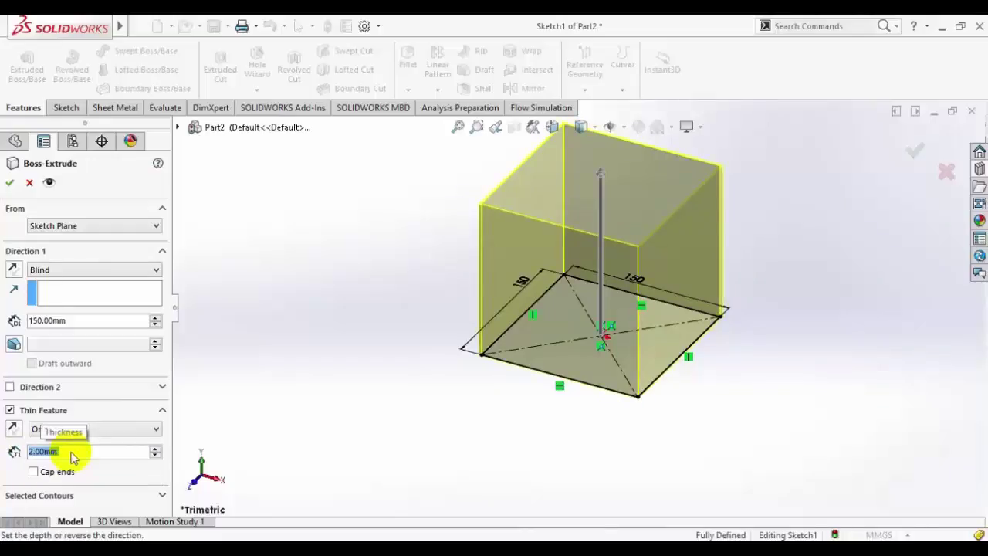
Step: Cap both ends at 2 mm, accept Extrude-Thin1, and show a section view
left_click(33, 472)
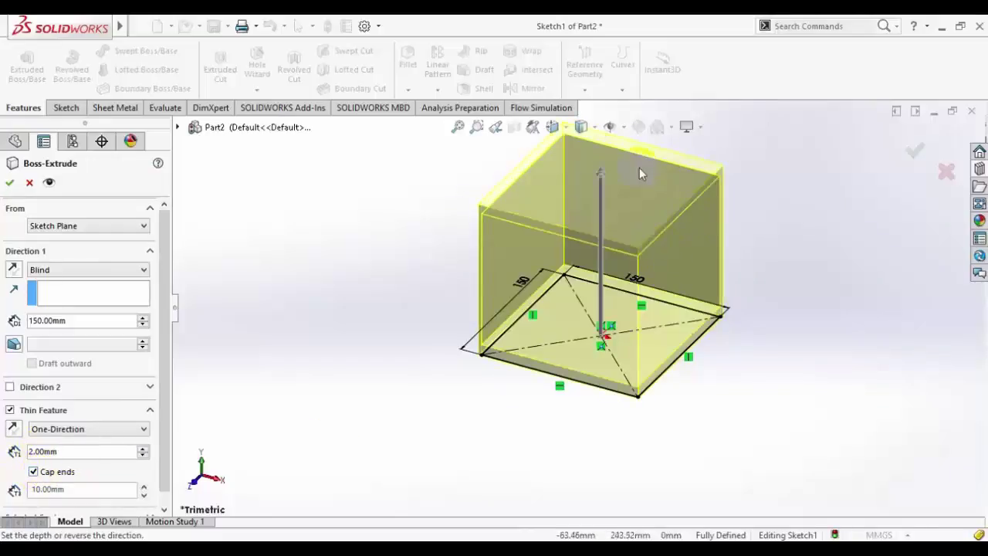
left_click(553, 127)
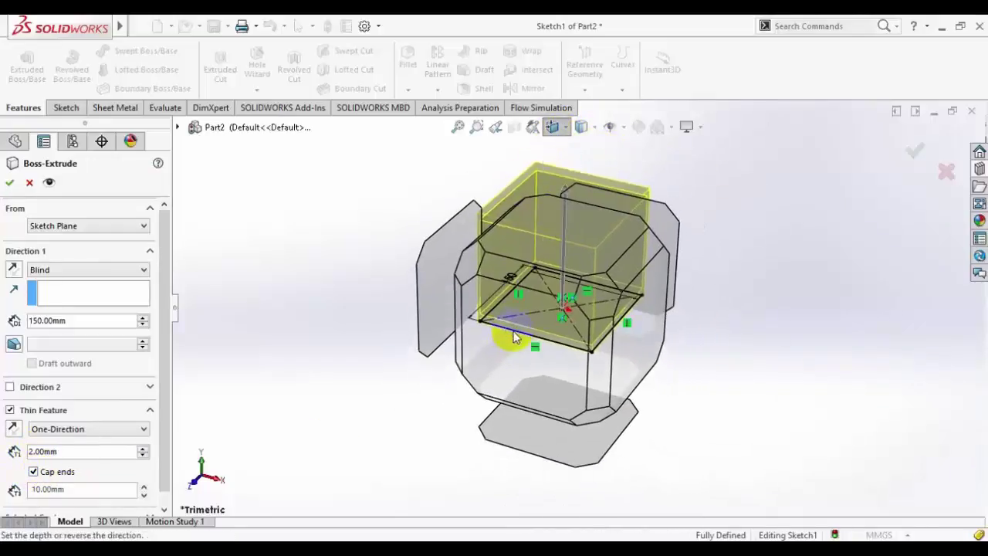
left_click(512, 334)
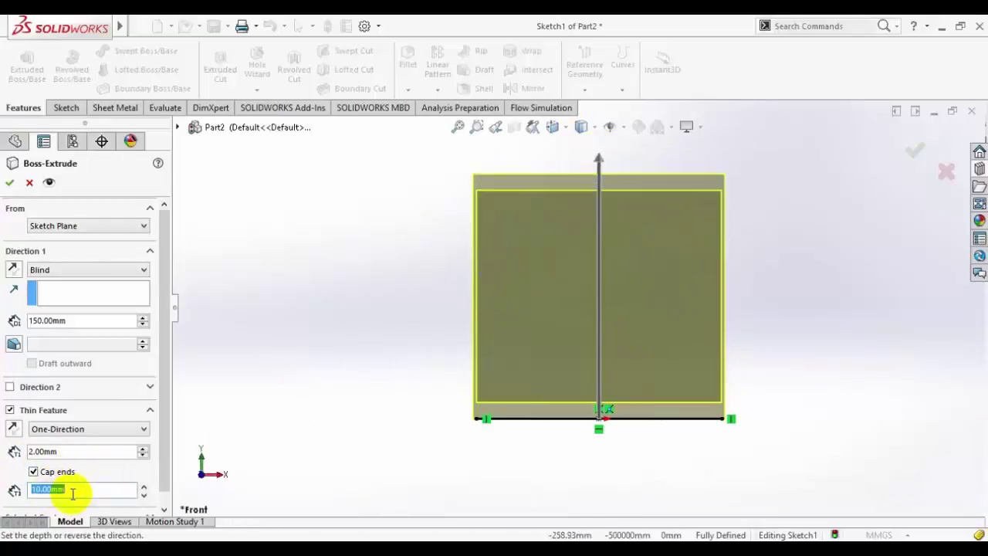
type("2")
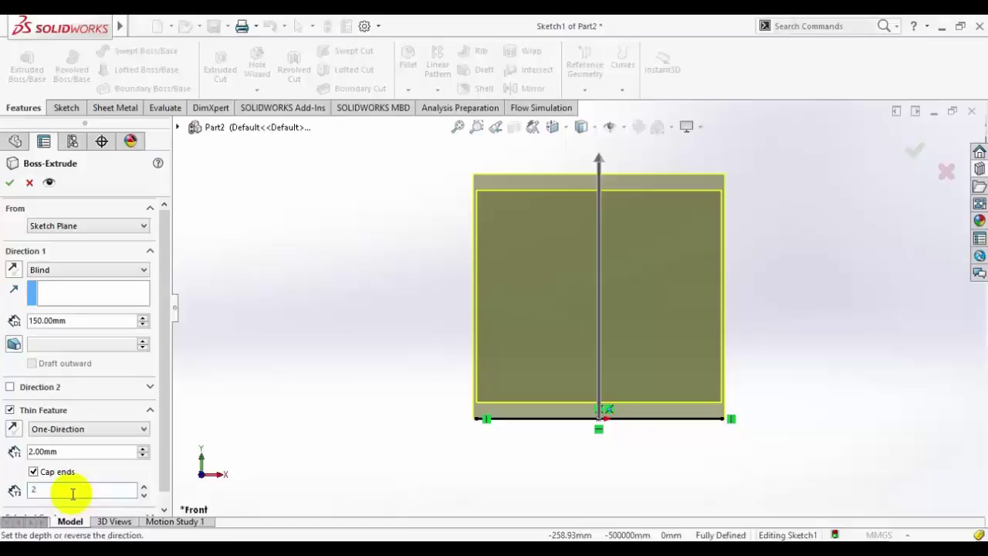
key("Return")
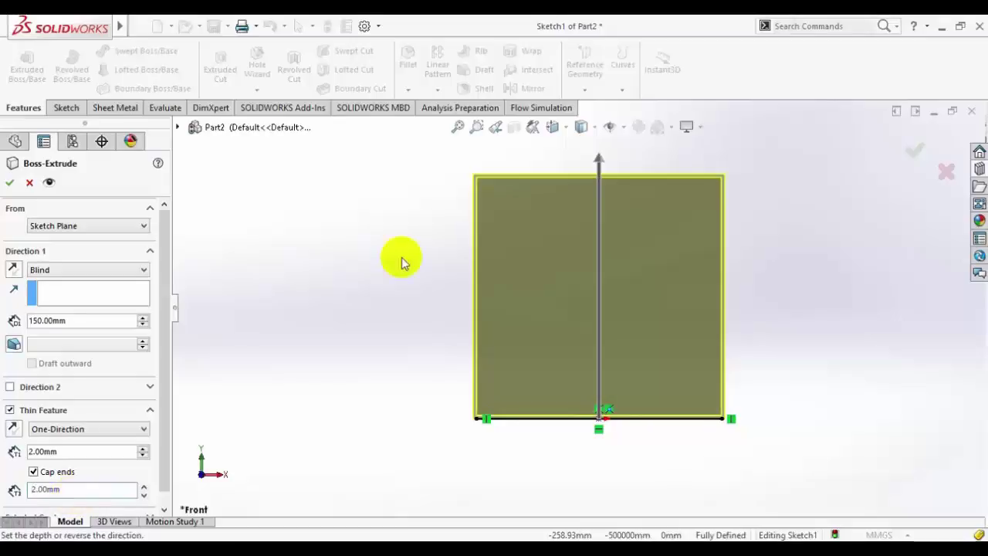
scroll(587, 239, "down", 1)
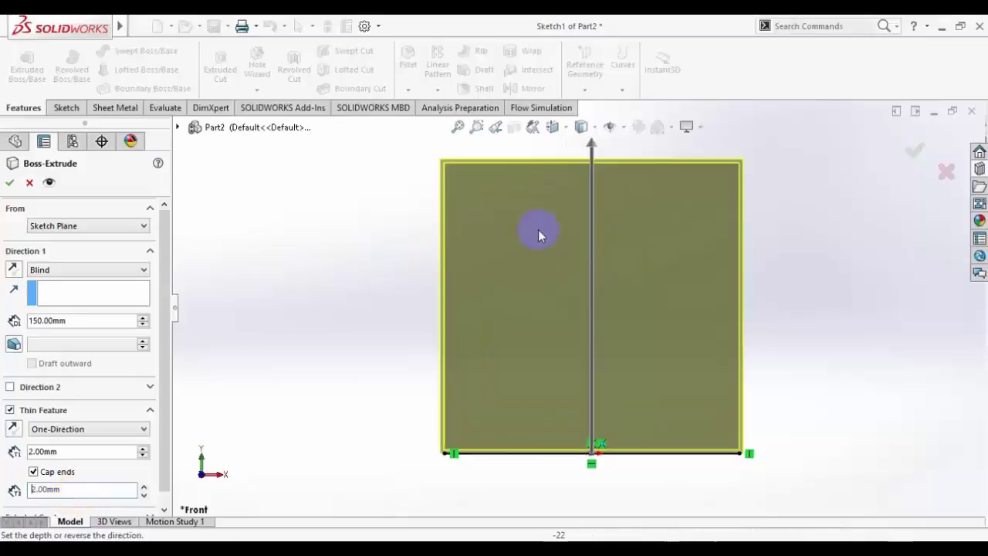
left_click(9, 182)
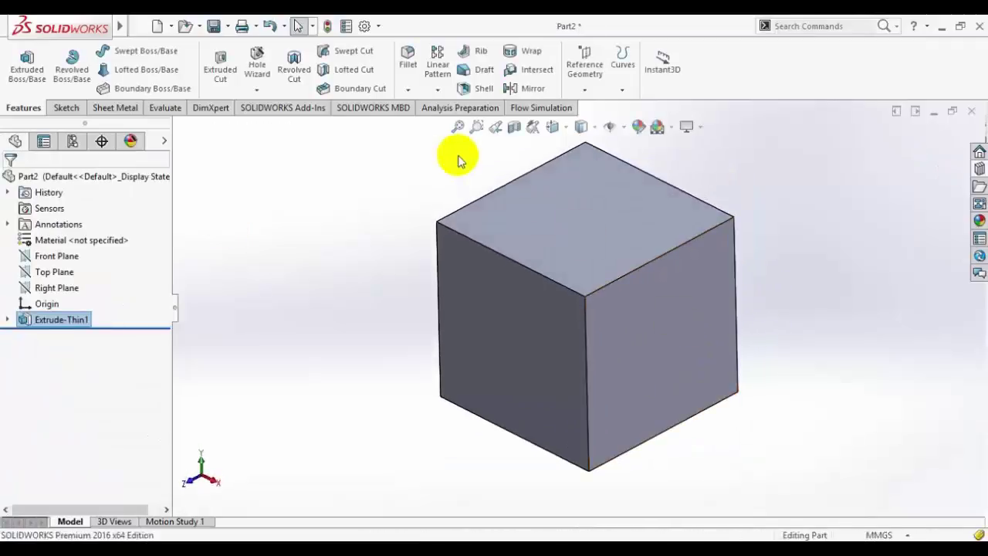
left_click(514, 130)
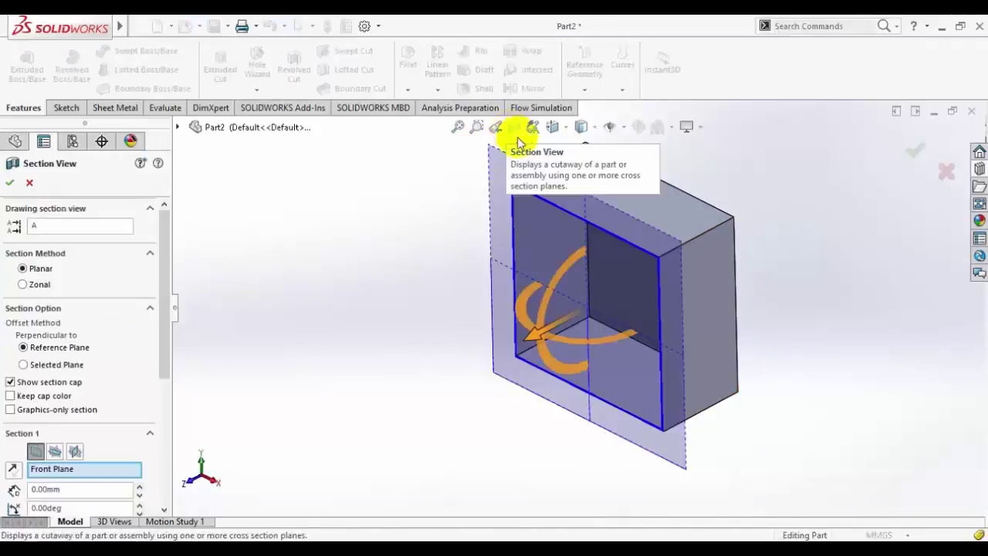
left_click(10, 185)
Step: Turn off the section view to show the whole box and display the Sheet Metal tools
scroll(540, 256, "down", 2)
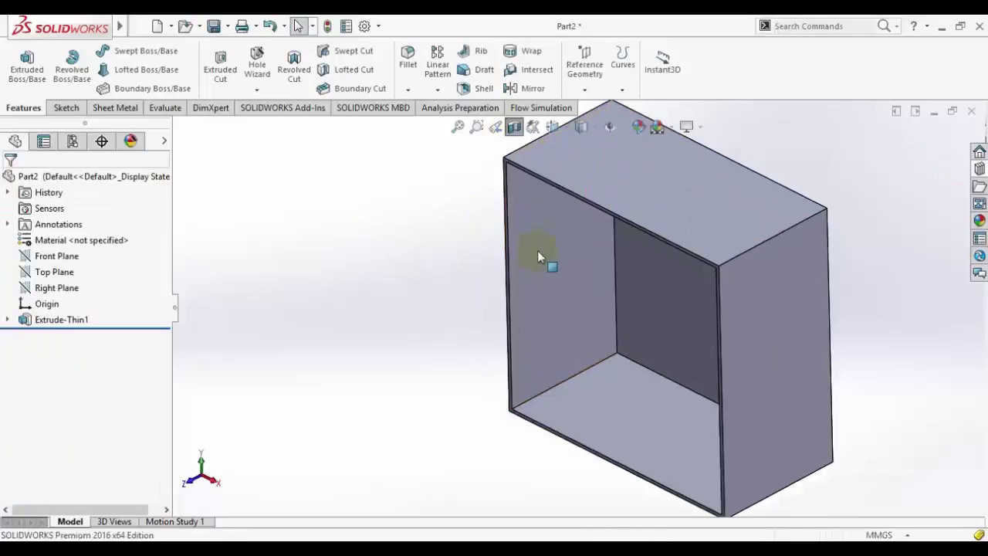
scroll(532, 254, "up", 2)
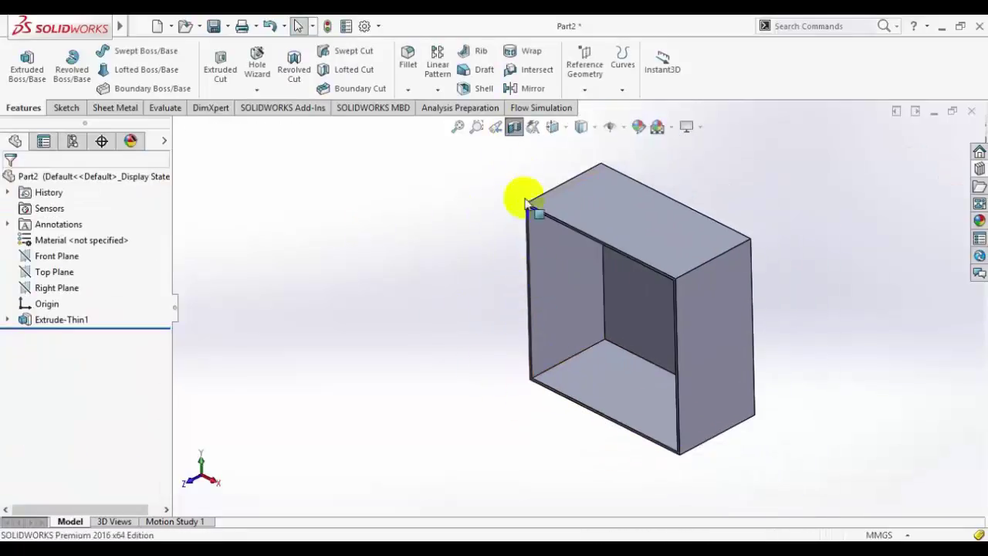
left_click(514, 127)
scroll(618, 232, "up", 2)
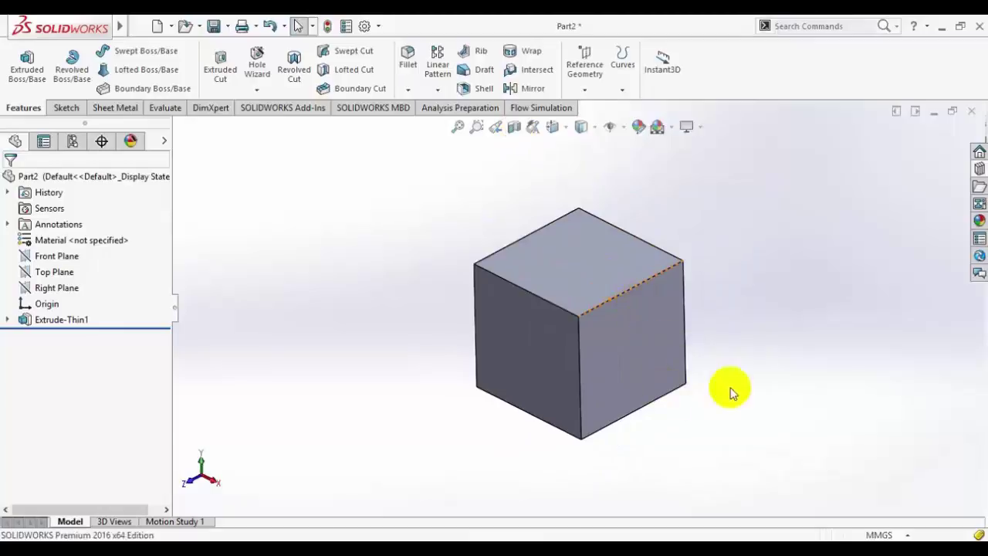
scroll(618, 322, "down", 2)
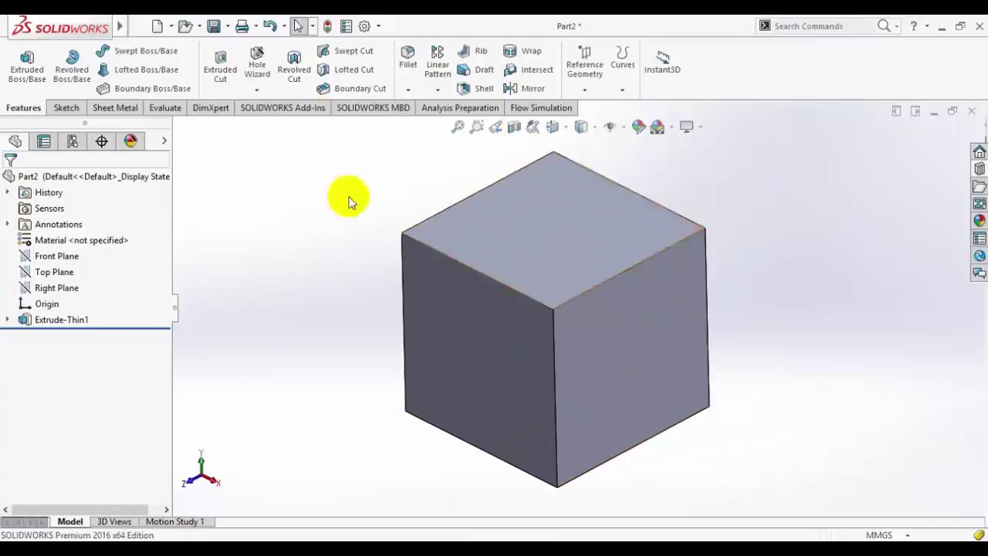
left_click(131, 118)
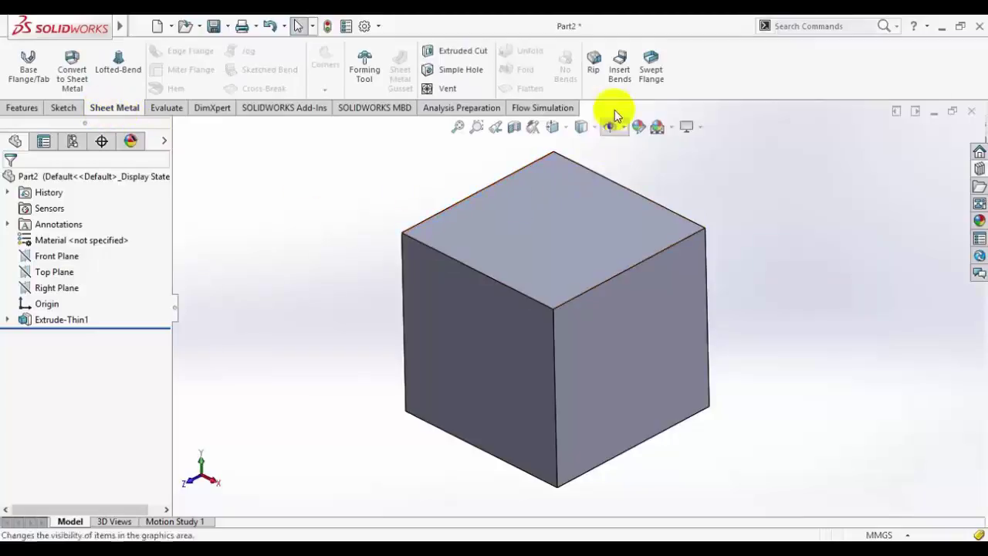
Step: Start a Rip and select four vertical corner edges of the box
left_click(594, 69)
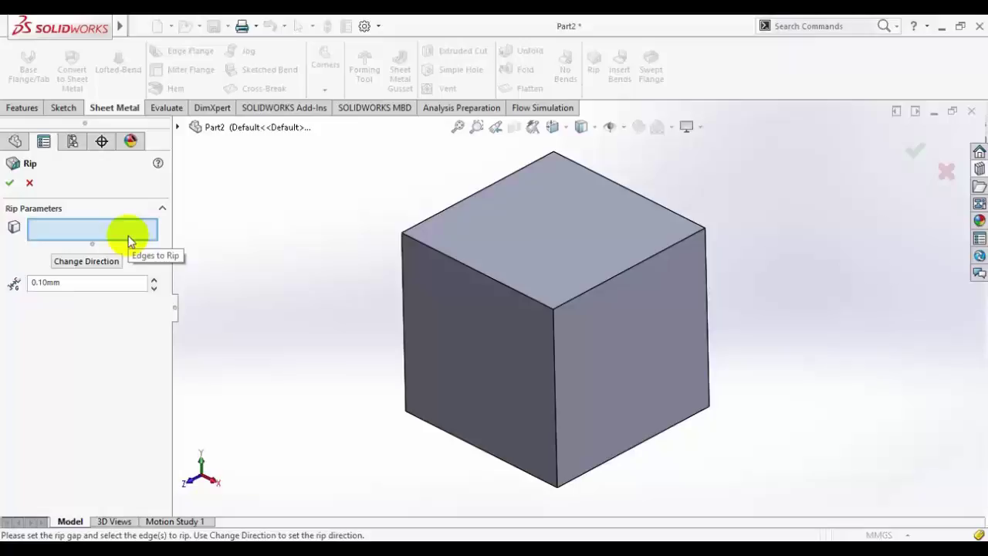
left_click(554, 363)
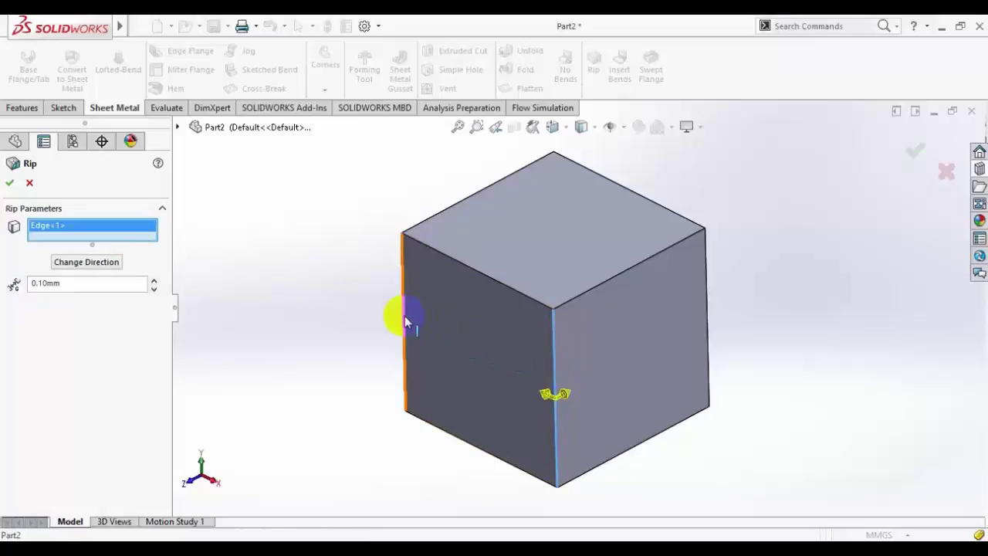
left_click(406, 316)
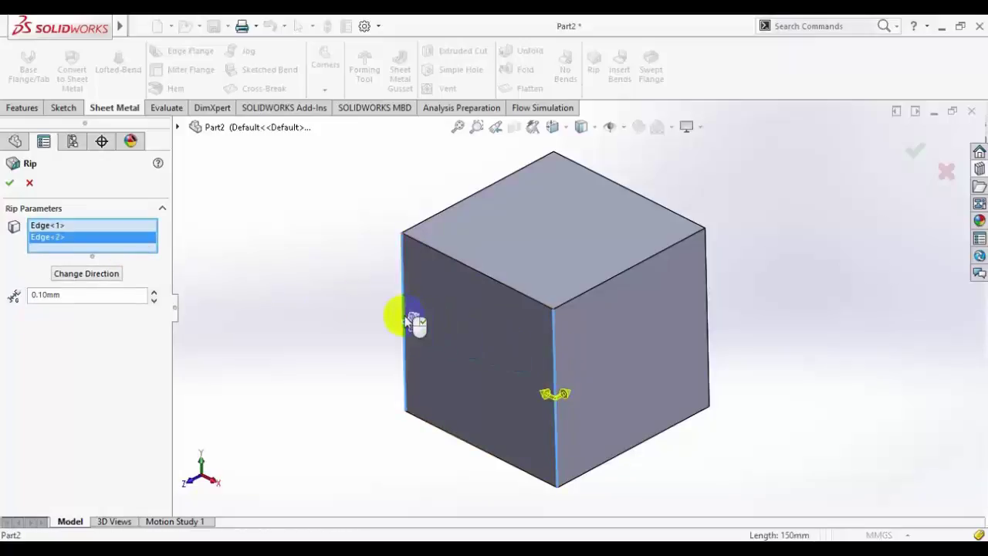
left_click(708, 292)
mouse_move(777, 325)
middle_mouse_down()
mouse_move(677, 276)
mouse_move(591, 397)
mouse_move(612, 437)
middle_mouse_up()
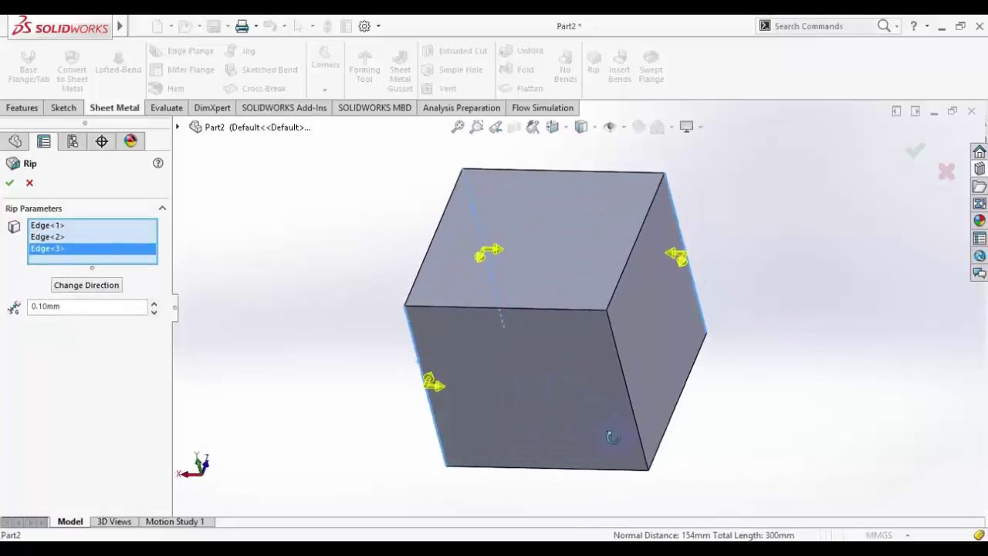
left_click(628, 382)
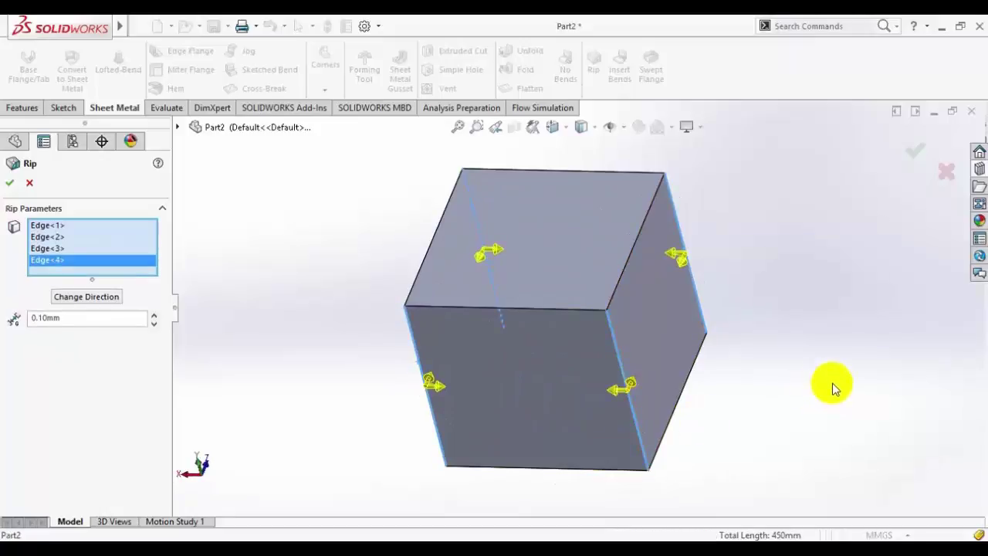
Step: Add the right, front and back top edges to the rip selection
mouse_move(834, 388)
middle_mouse_down()
mouse_move(849, 342)
mouse_move(838, 330)
middle_mouse_up()
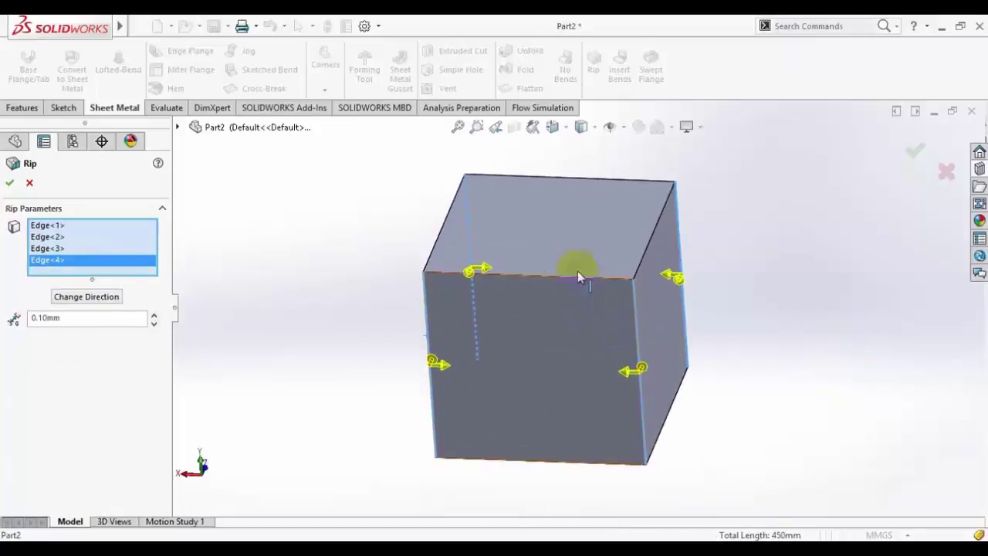
scroll(578, 254, "down", 2)
scroll(577, 249, "down", 2)
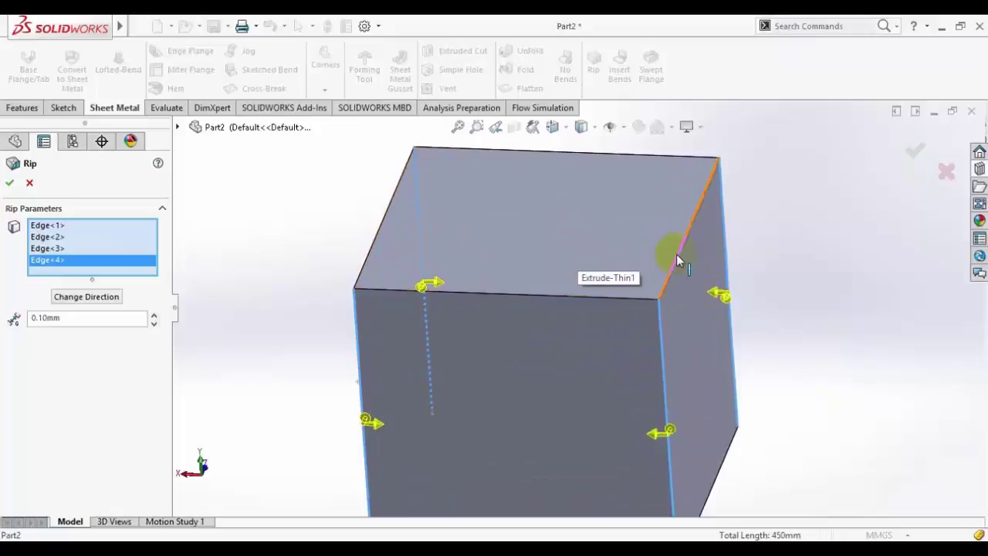
left_click(676, 257)
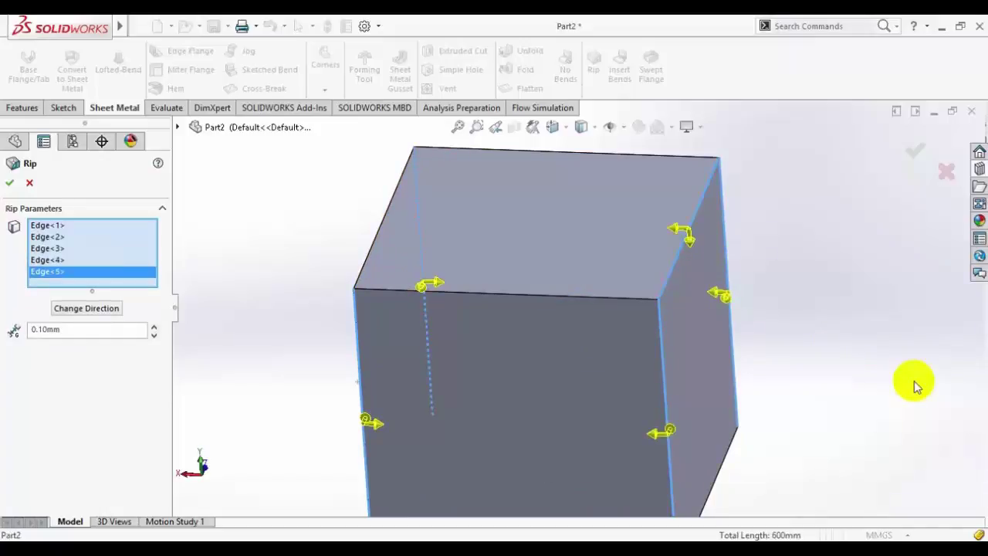
left_click(566, 296)
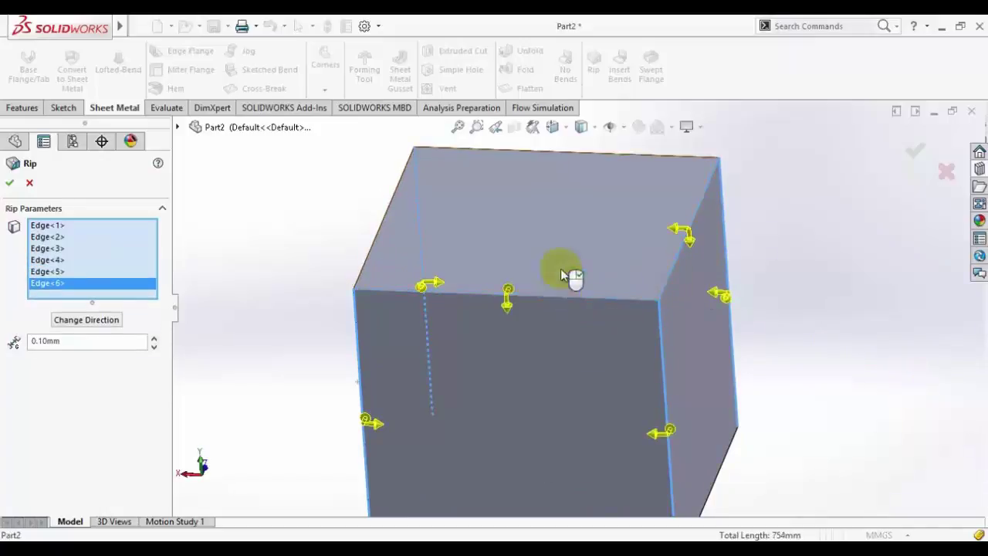
left_click(579, 156)
scroll(657, 394, "up", 3)
Step: Zoom in on the vertical corner edge and reverse its rip direction
scroll(550, 355, "down", 1)
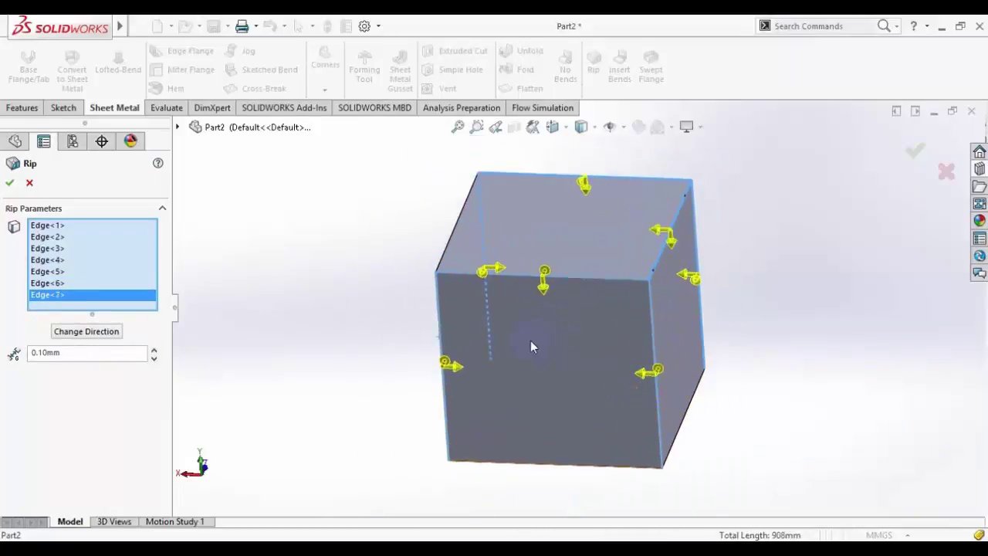
scroll(531, 347, "down", 1)
scroll(499, 359, "down", 1)
scroll(731, 386, "down", 1)
scroll(731, 386, "down", 1)
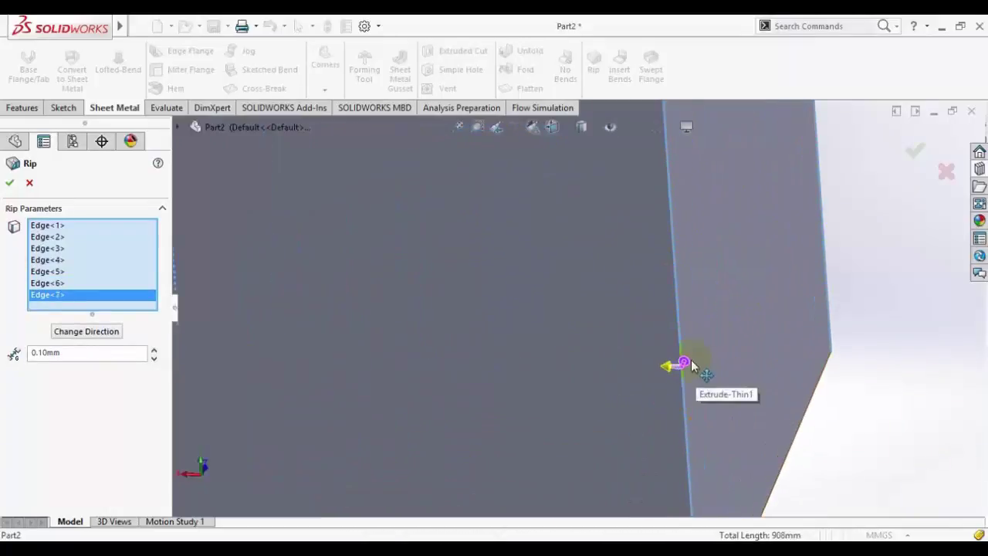
scroll(684, 364, "down", 1)
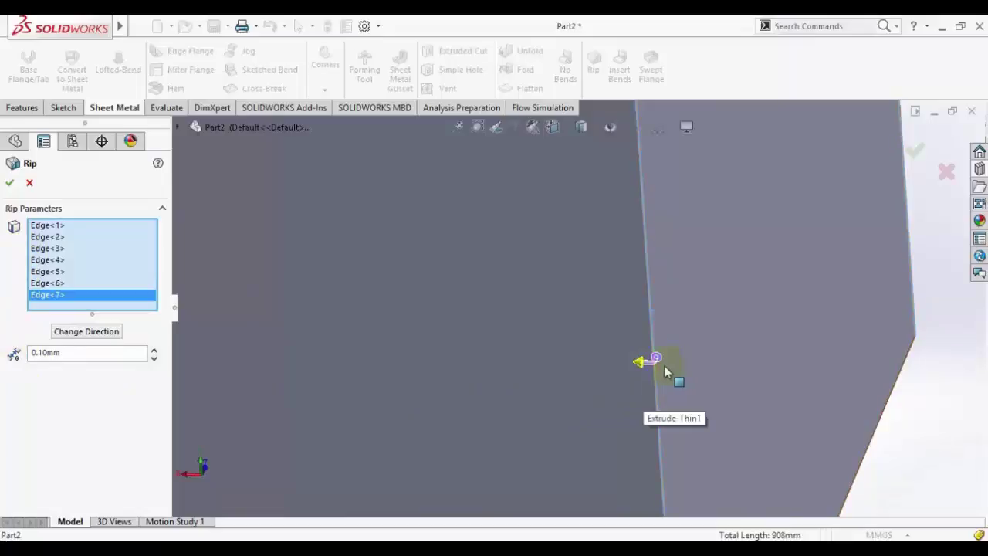
scroll(666, 372, "up", 3)
scroll(613, 353, "down", 2)
scroll(602, 315, "down", 1)
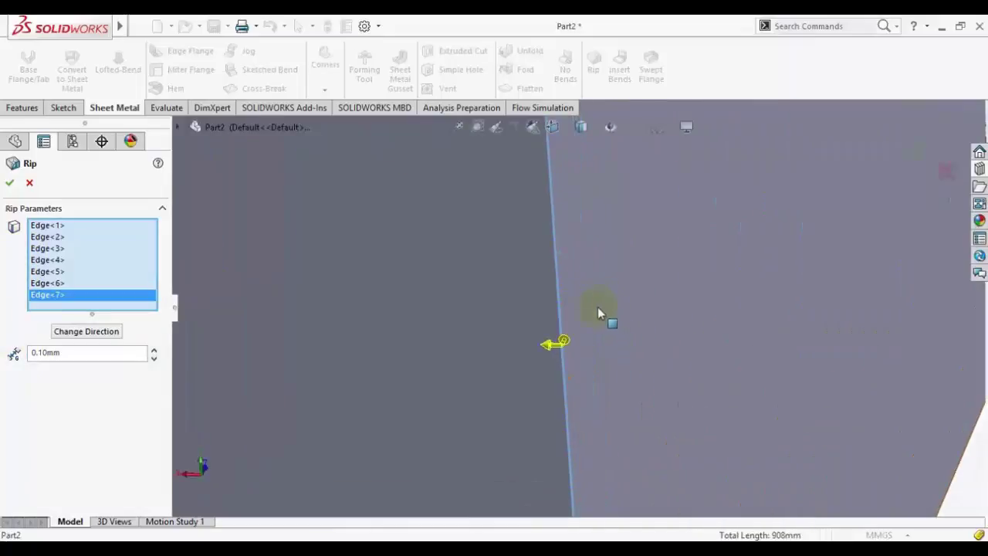
left_click(564, 342)
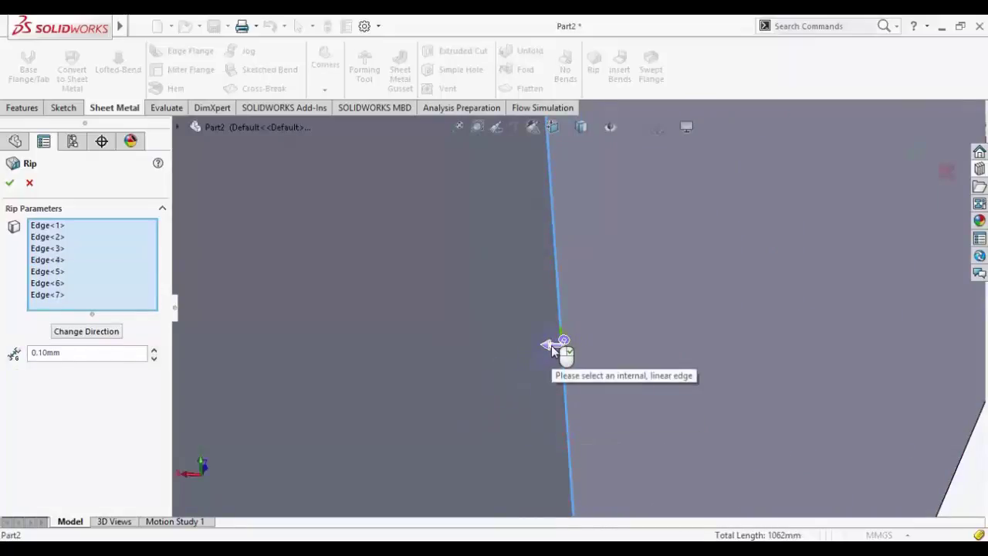
Step: Reselect the corner edge as Edge<4>, set the rip gap to 0.50 mm, and create Rip1
scroll(550, 343, "up", 2)
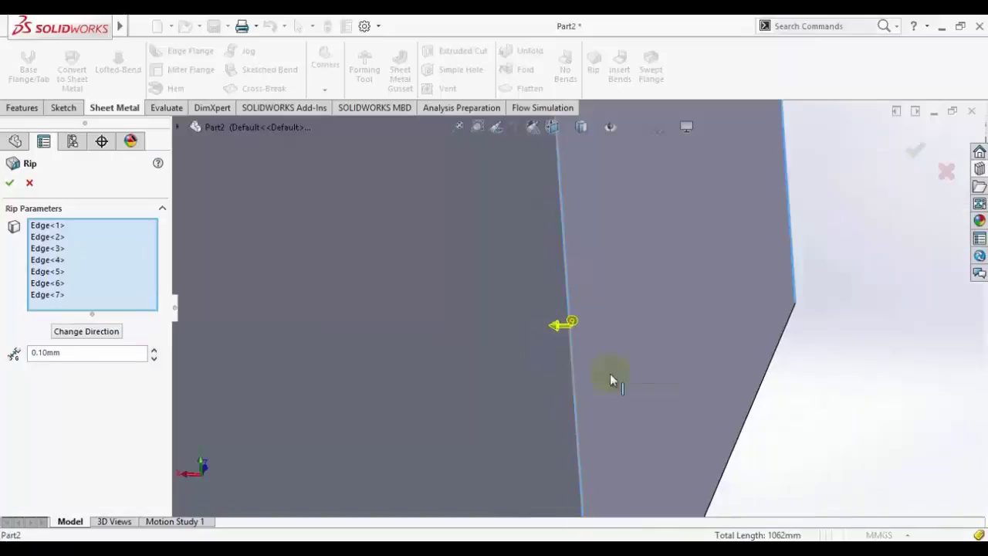
left_click(555, 328)
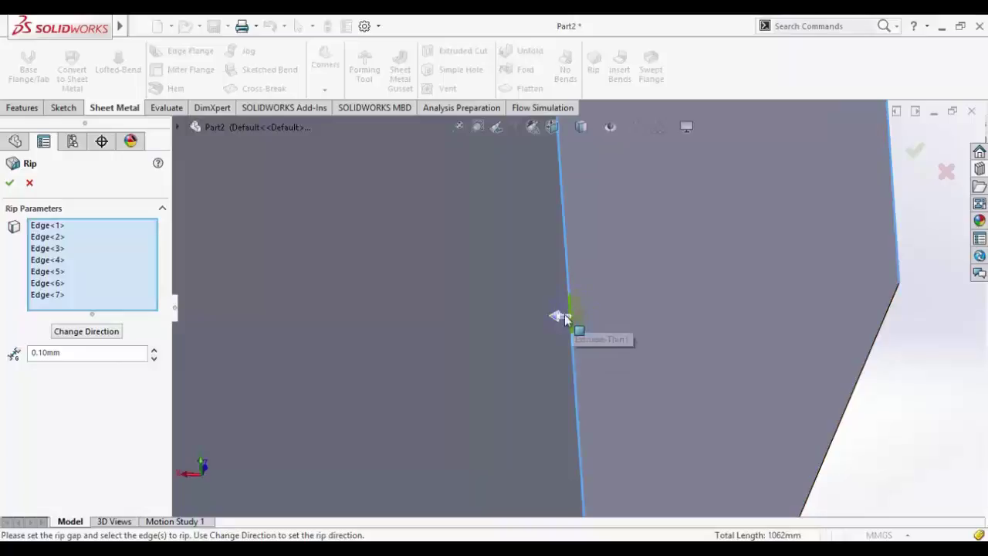
left_click(573, 317)
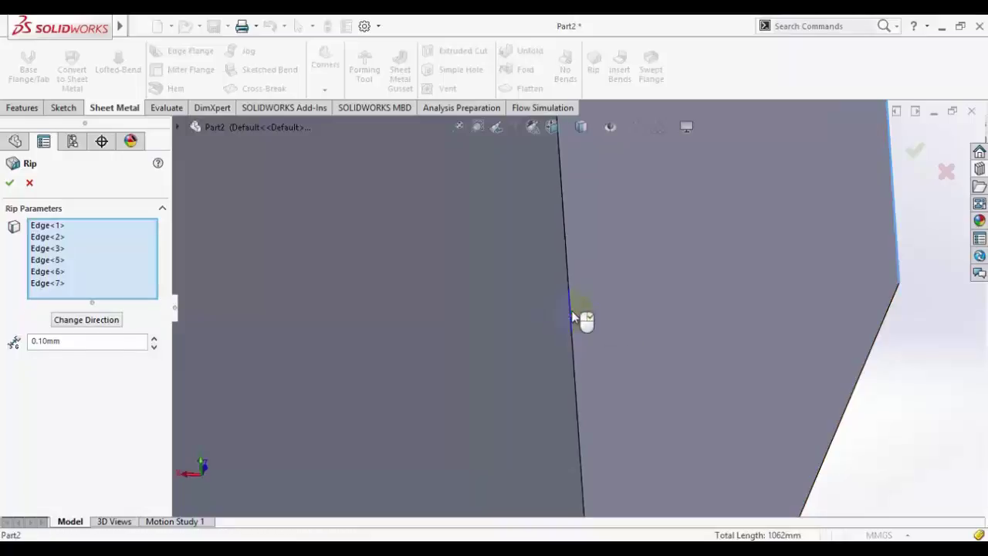
left_click(573, 317)
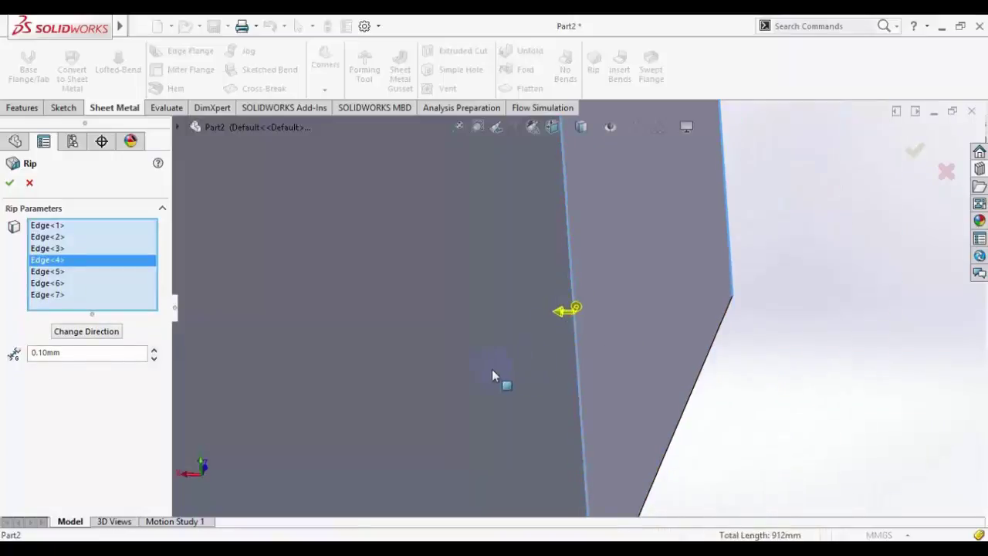
double_click(104, 355)
type("0.5")
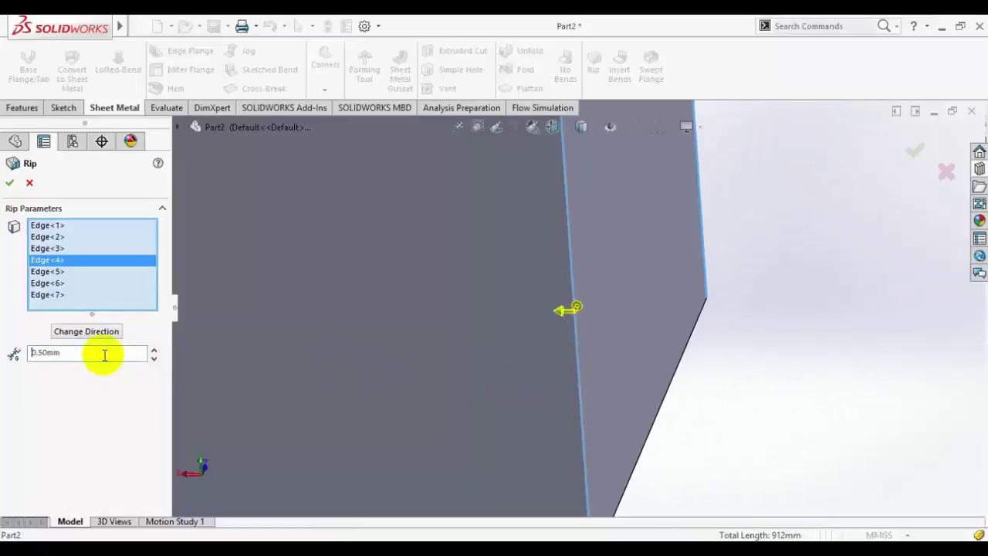
scroll(533, 300, "up", 3)
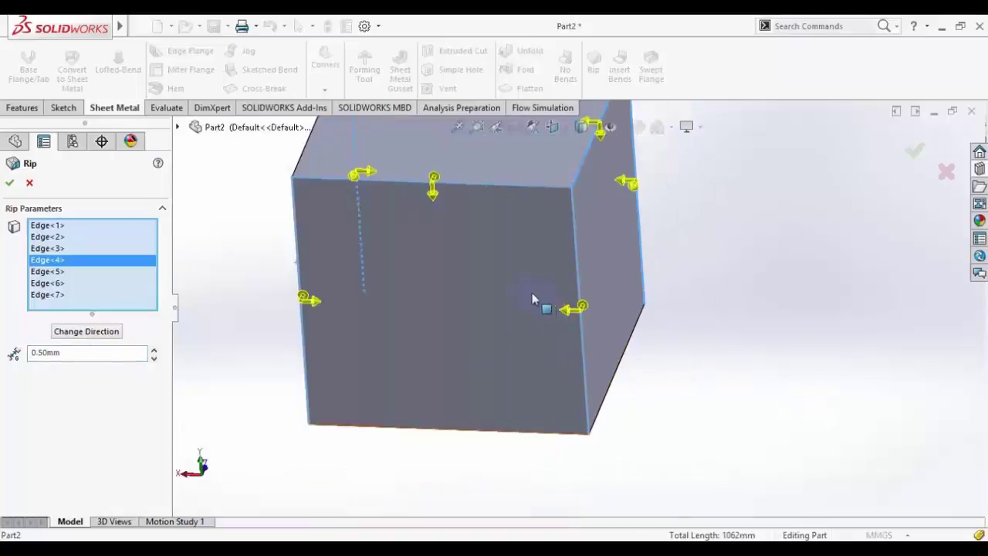
scroll(591, 250, "up", 2)
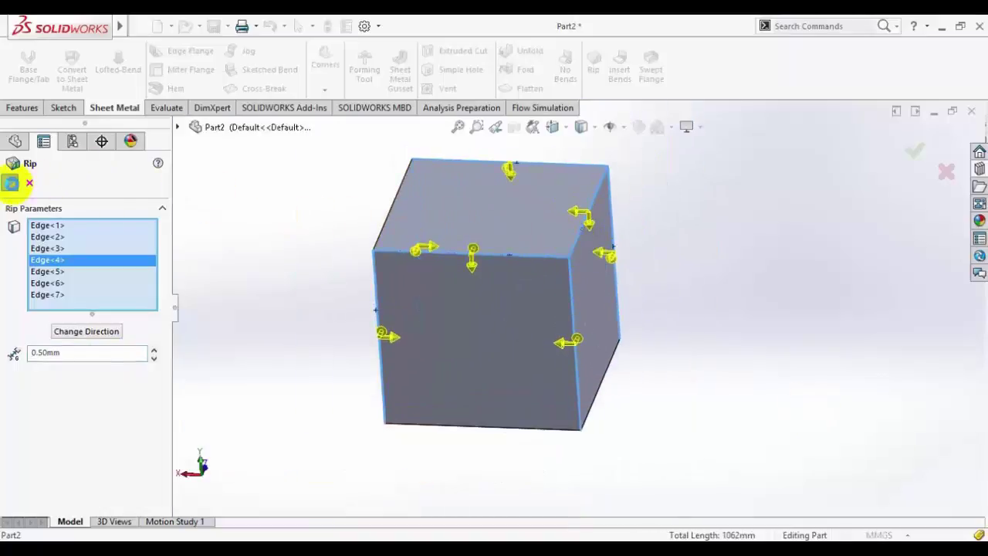
left_click(11, 183)
scroll(625, 265, "down", 2)
scroll(562, 270, "down", 5)
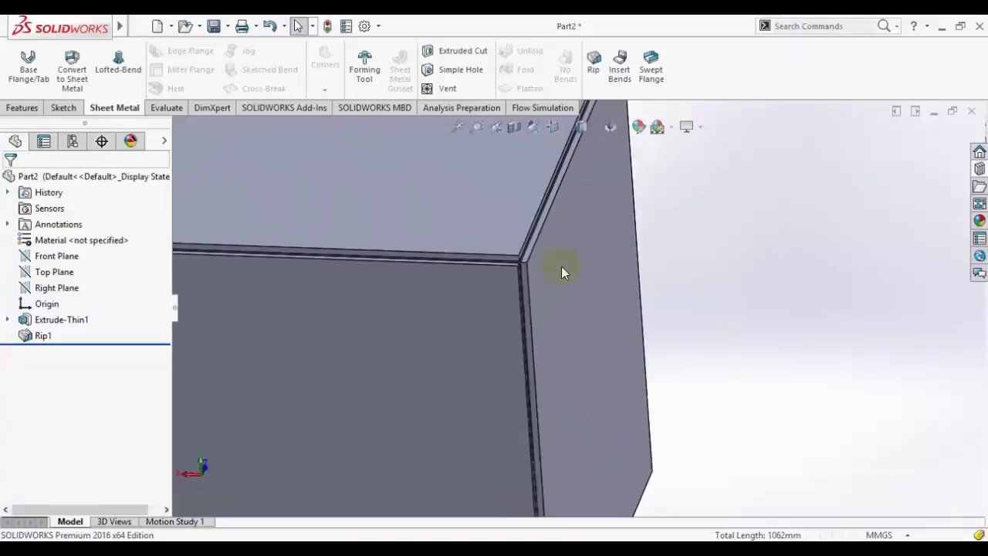
mouse_move(562, 270)
middle_mouse_down()
mouse_move(518, 265)
mouse_move(549, 302)
mouse_move(518, 293)
middle_mouse_up()
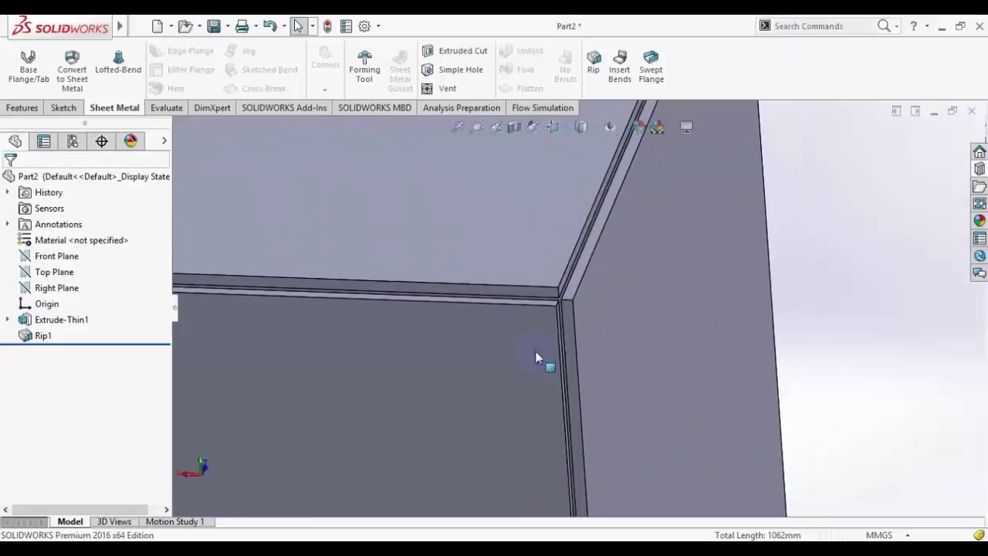
scroll(539, 357, "up", 3)
scroll(551, 374, "up", 1)
scroll(590, 429, "down", 3)
scroll(569, 426, "down", 3)
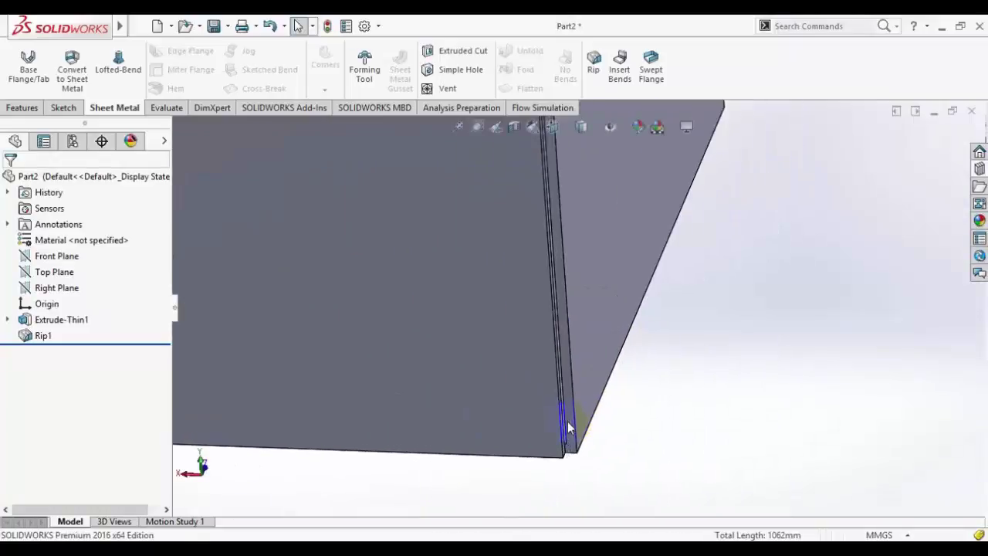
middle_click_drag(574, 413, 584, 294)
scroll(584, 343, "down", 1)
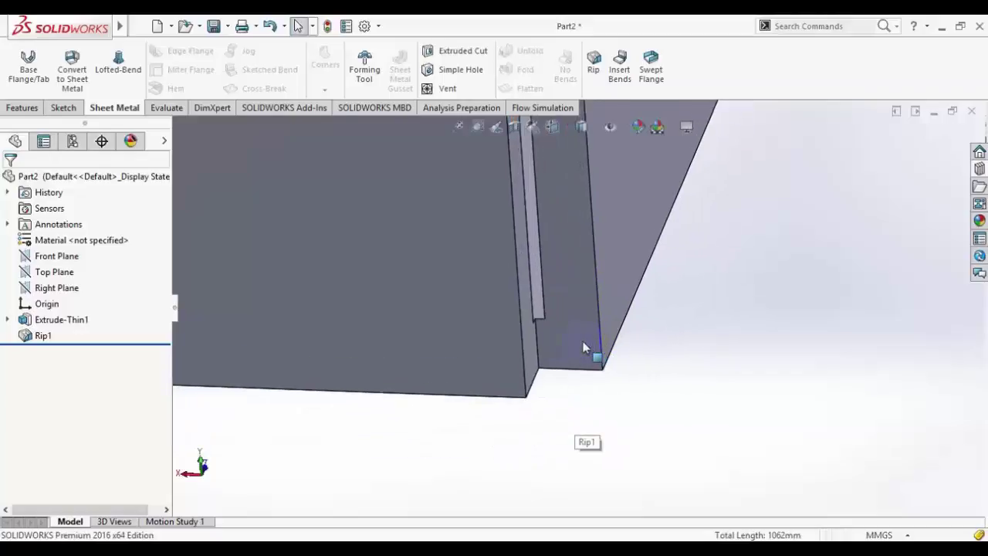
scroll(576, 347, "down", 3)
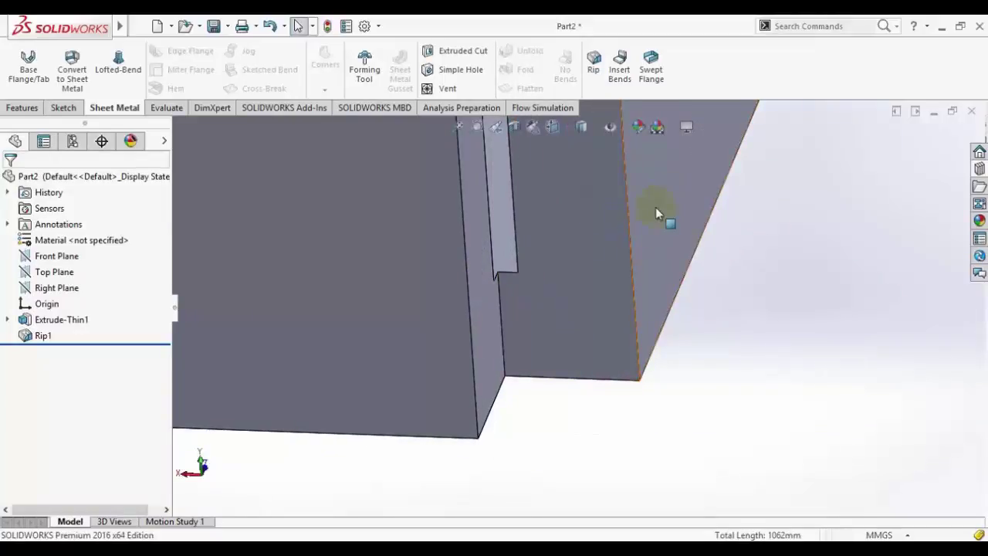
middle_click_drag(655, 207, 564, 270)
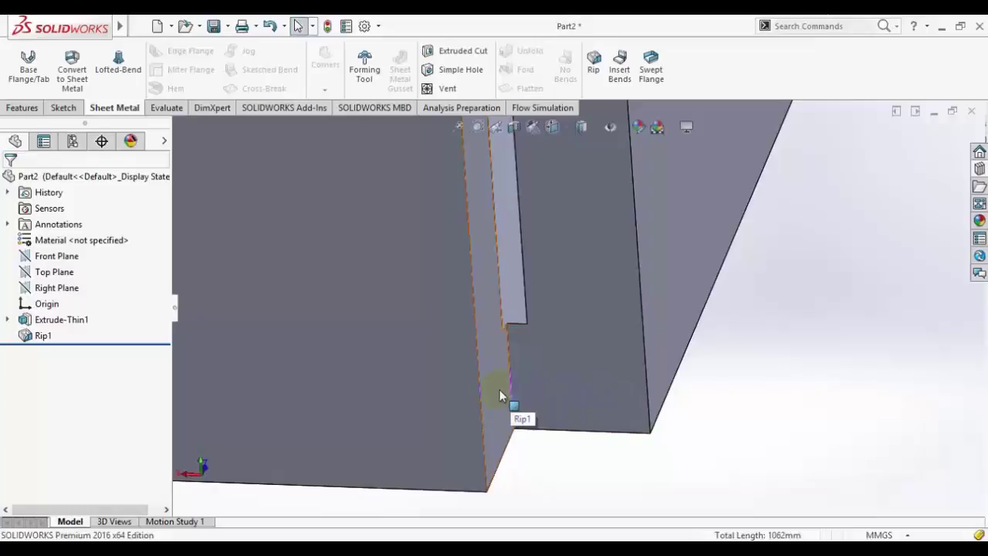
left_click(549, 434)
Step: Collapse the flyout FeatureManager tree overlaying the graphics area
scroll(576, 225, "up", 2)
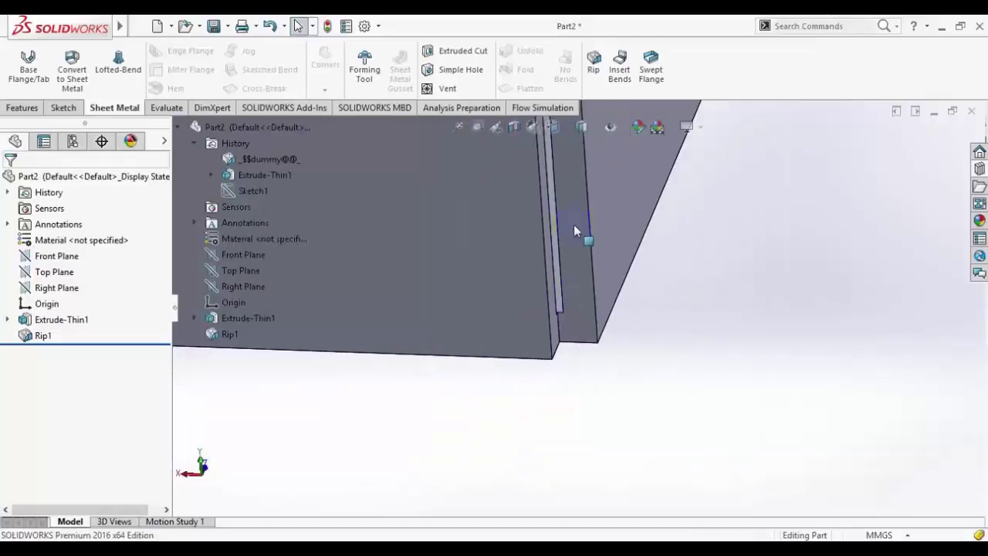
scroll(575, 225, "up", 1)
scroll(577, 224, "up", 1)
scroll(559, 194, "down", 2)
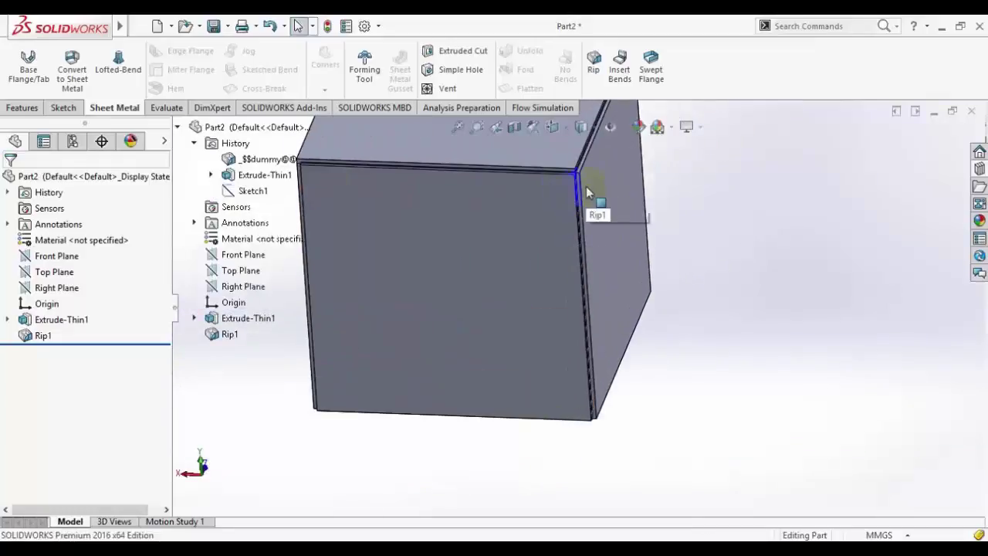
scroll(578, 194, "down", 1)
scroll(569, 199, "down", 1)
scroll(522, 283, "up", 3)
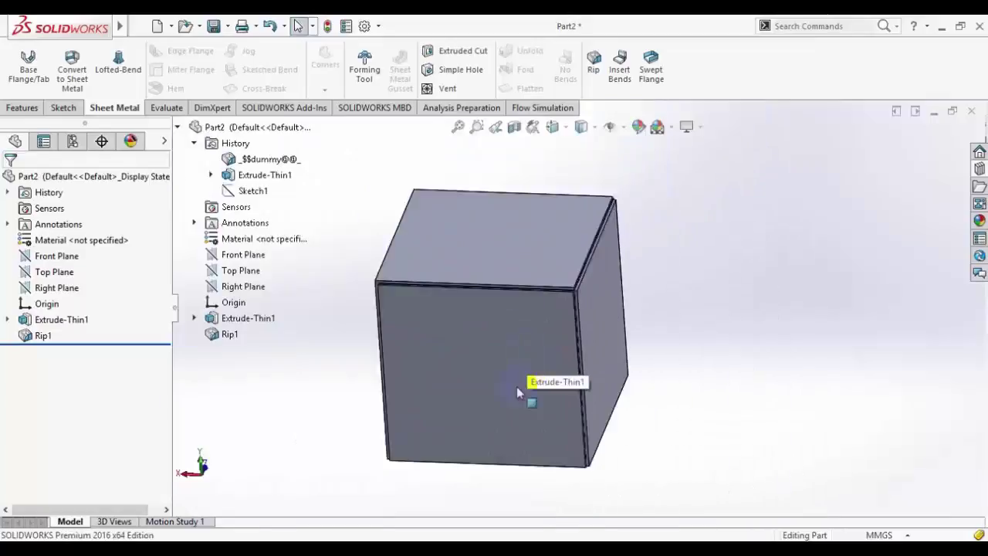
scroll(540, 347, "down", 1)
scroll(559, 326, "down", 1)
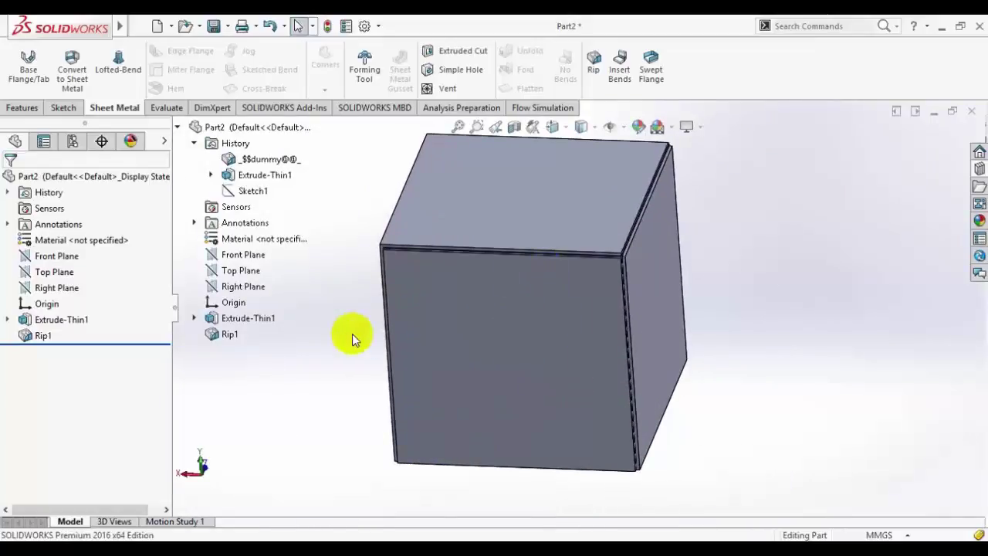
left_click(176, 127)
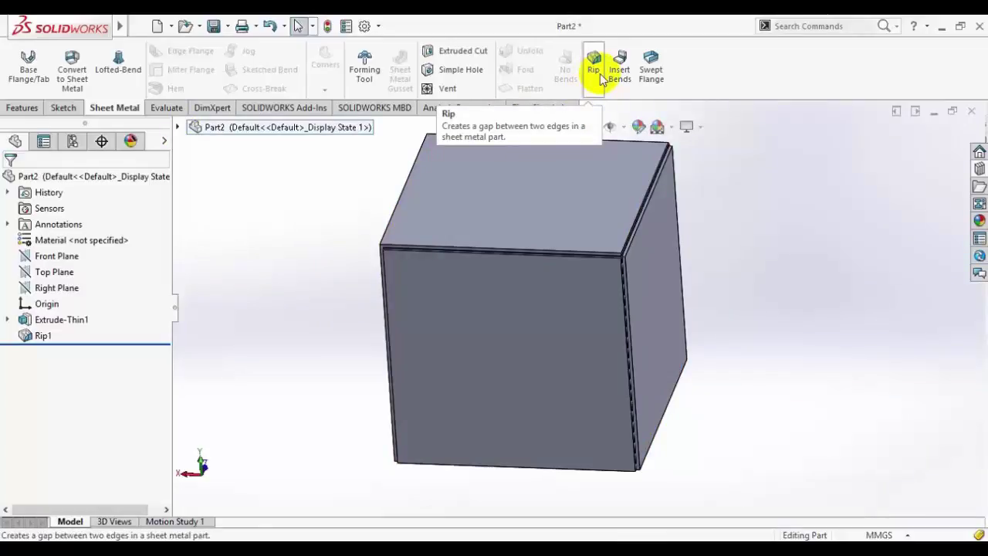
Step: Zoom out to view the whole ripped box with its corner seams
scroll(629, 255, "down", 3)
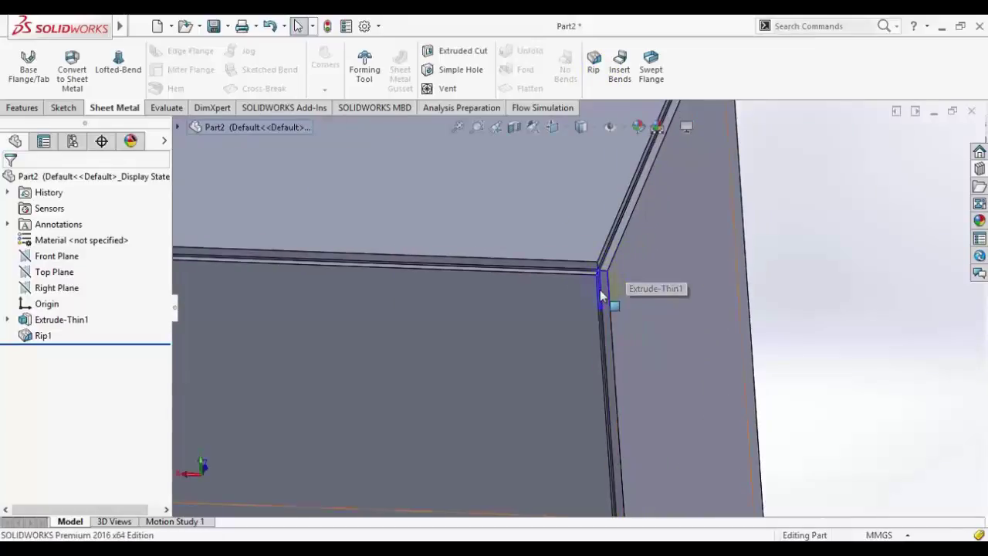
scroll(579, 351, "up", 3)
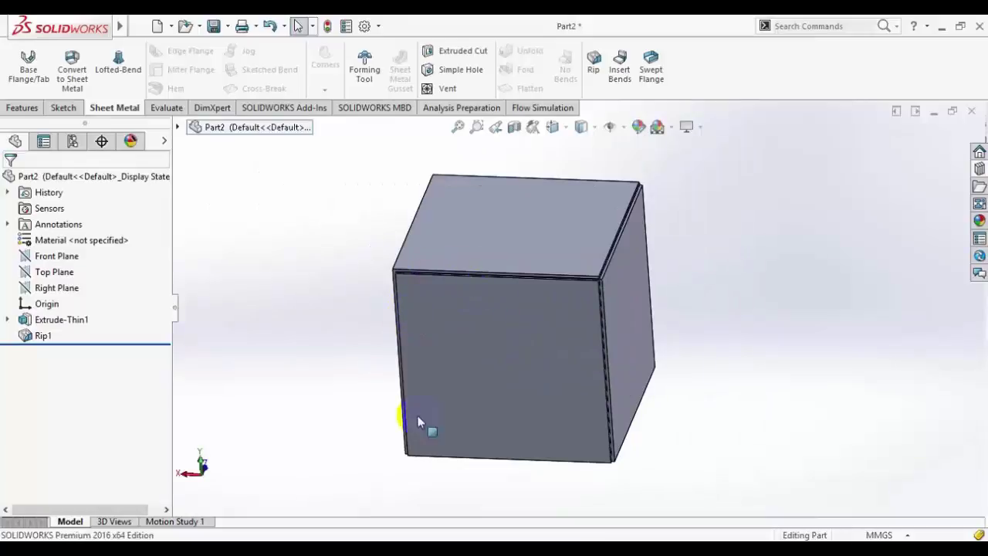
scroll(527, 359, "down", 1)
middle_click_drag(540, 300, 528, 223, "shift")
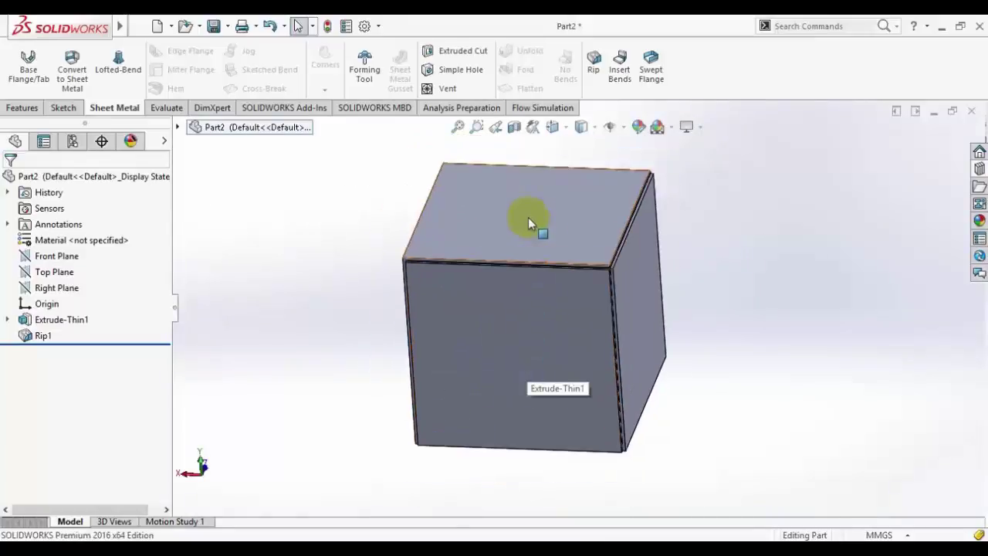
scroll(529, 223, "down", 1)
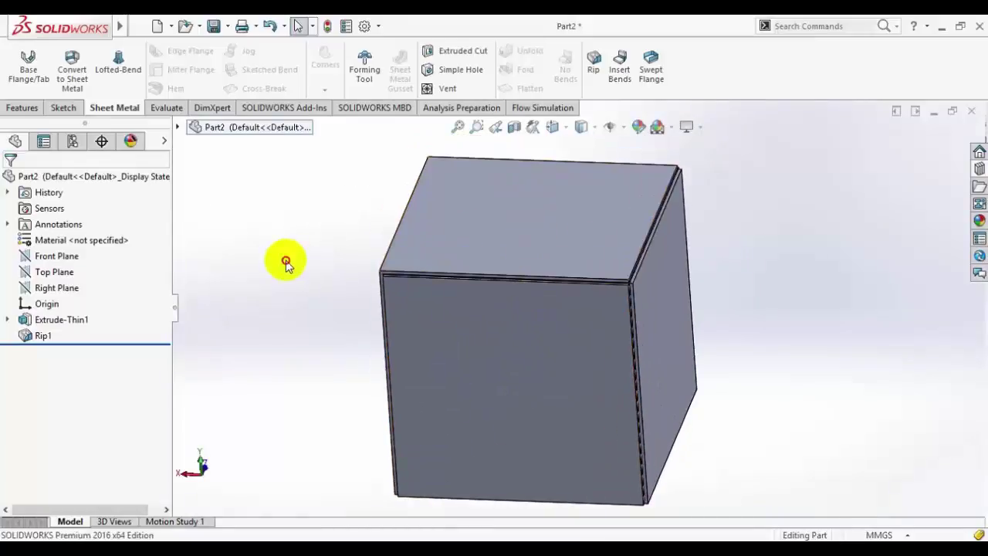
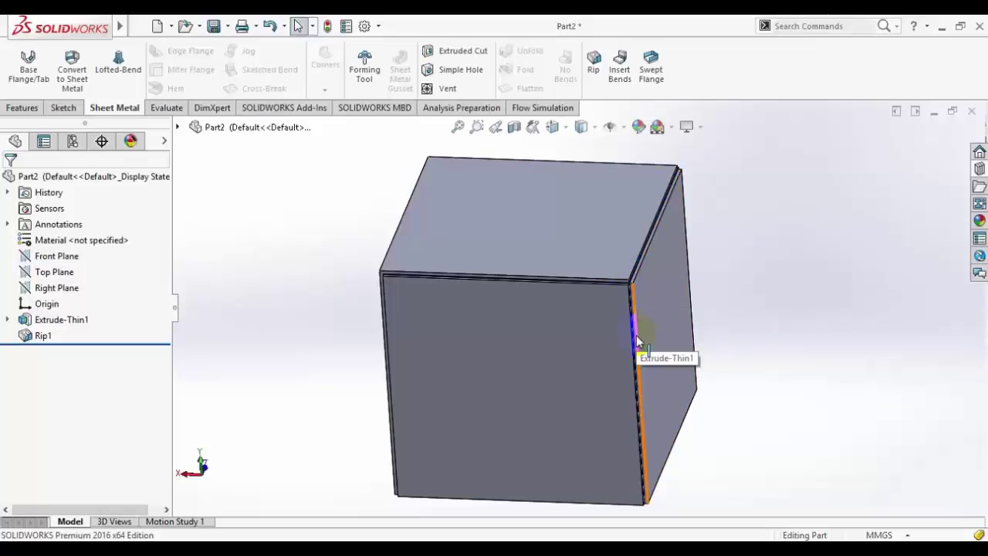
Step: Start Insert Bends with the cube's bottom face fixed and a 2 mm bend radius
left_click(724, 199)
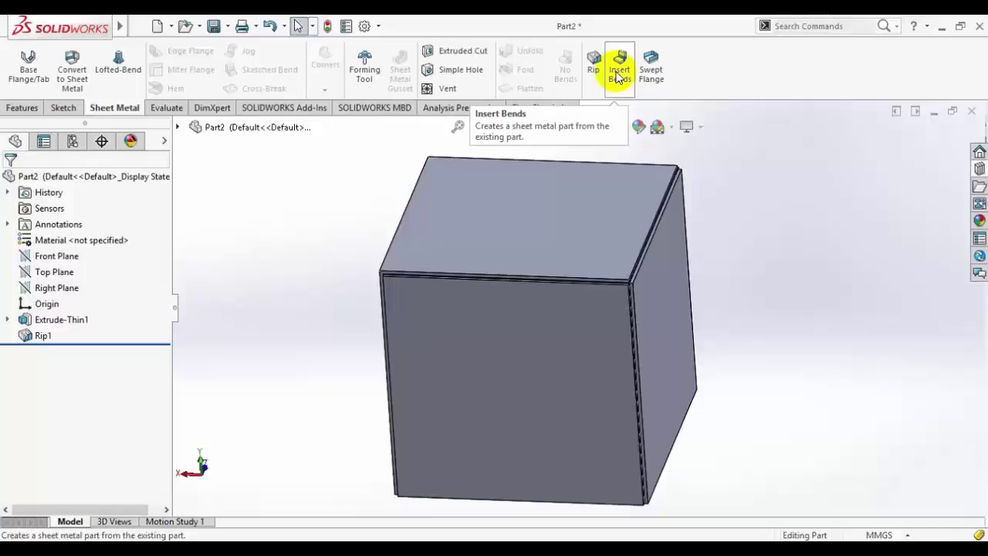
left_click(617, 73)
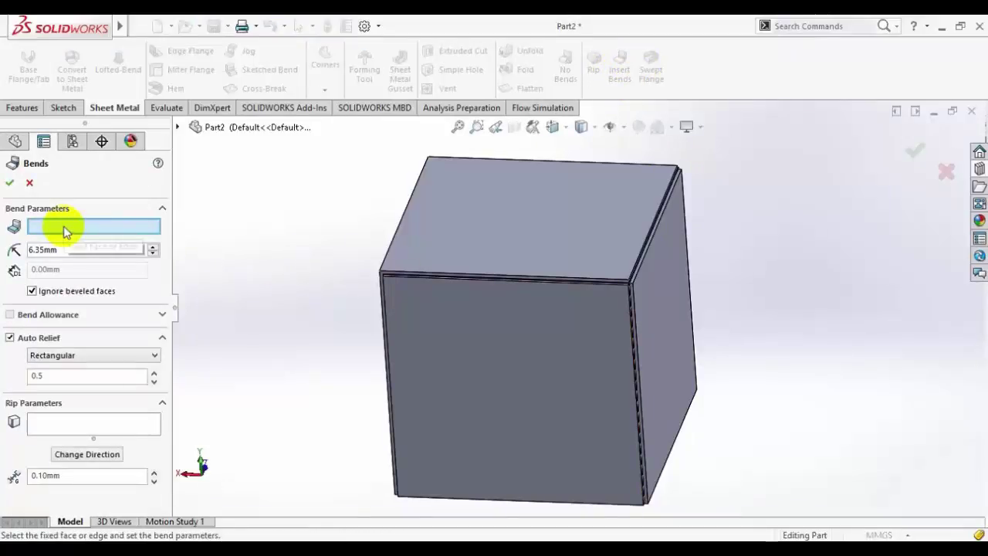
middle_click_drag(293, 378, 299, 225)
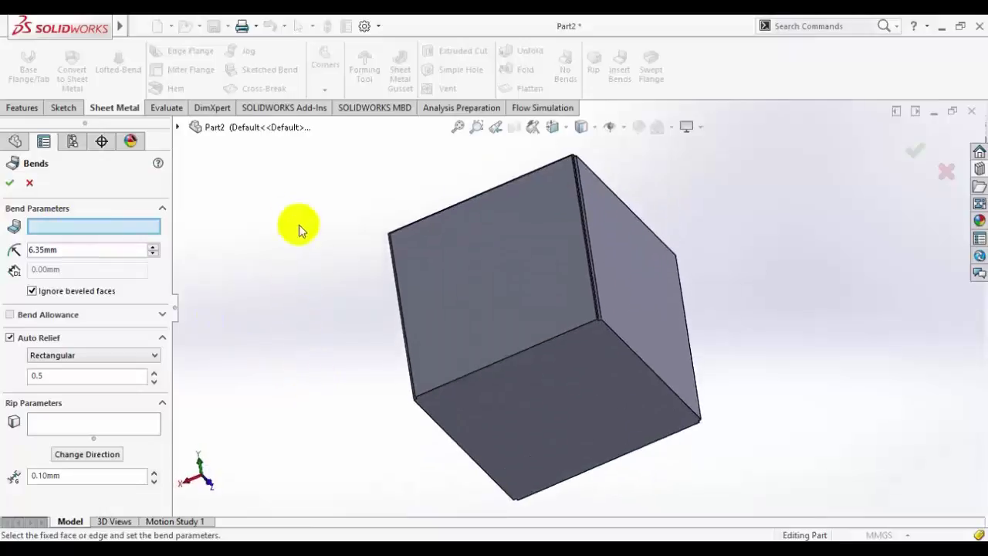
left_click(529, 413)
mouse_move(350, 202)
middle_mouse_down()
mouse_move(342, 353)
mouse_move(311, 324)
mouse_move(353, 350)
middle_mouse_up()
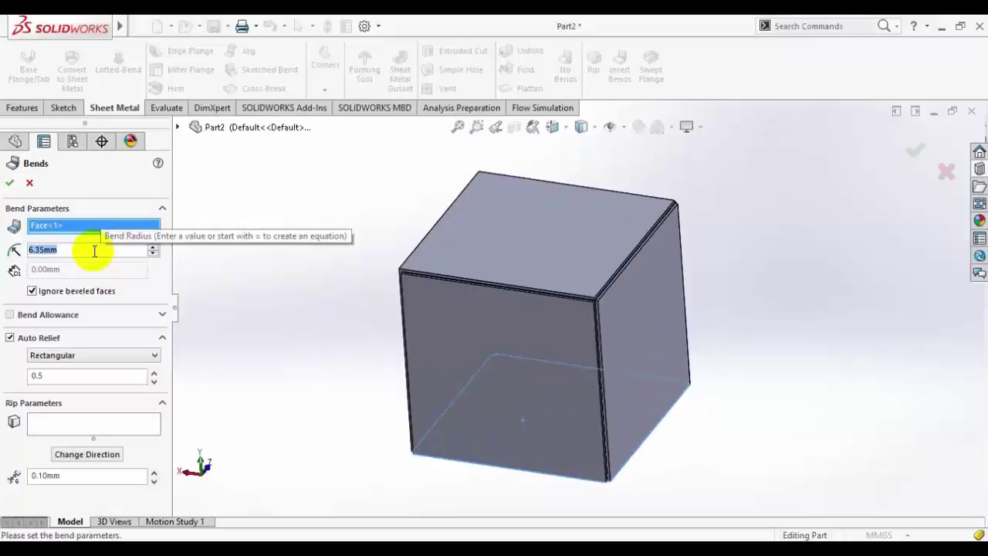
type("2")
key("Return")
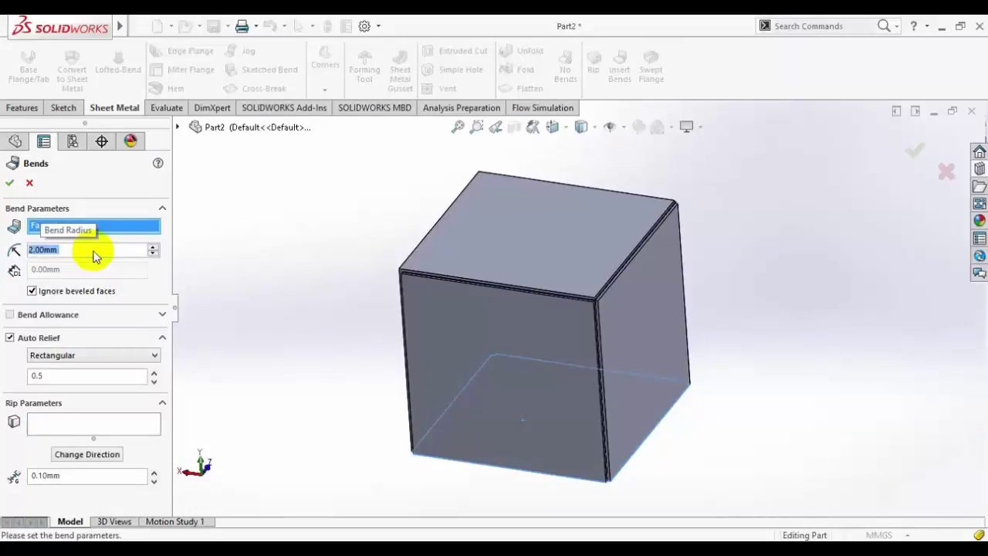
scroll(503, 346, "up", 2)
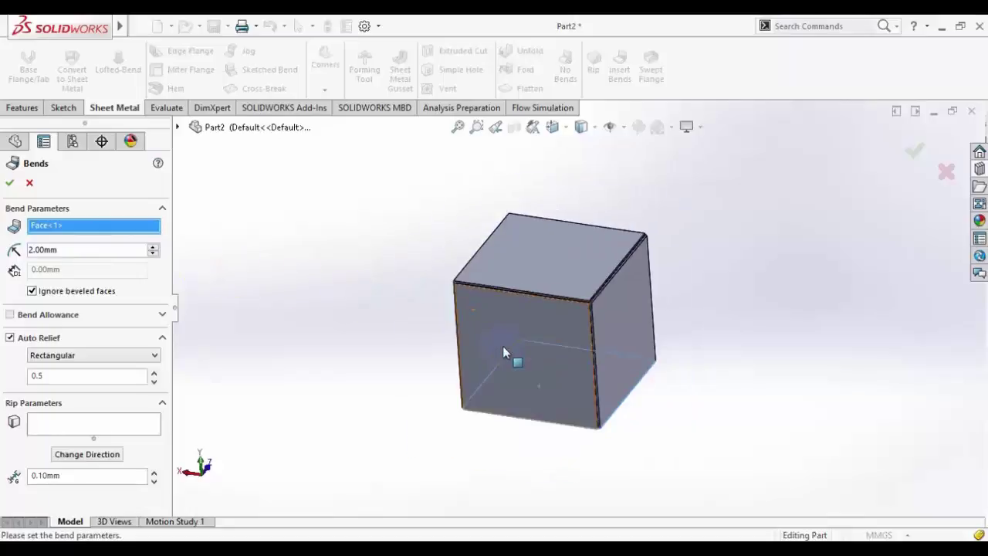
scroll(503, 346, "down", 1)
scroll(570, 346, "down", 2)
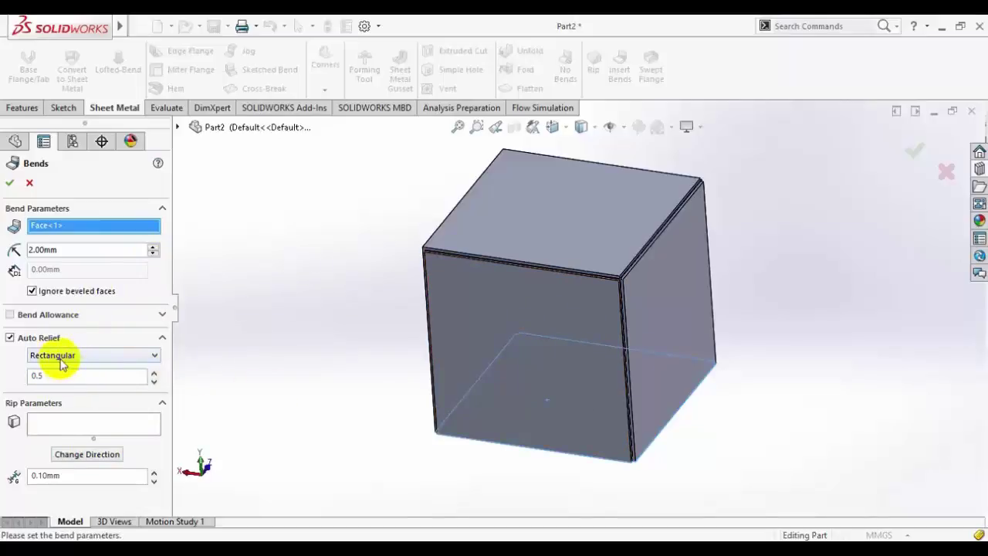
Step: Leave the rip edge list empty, apply the bends and accept the auto relief cuts
left_click(68, 430)
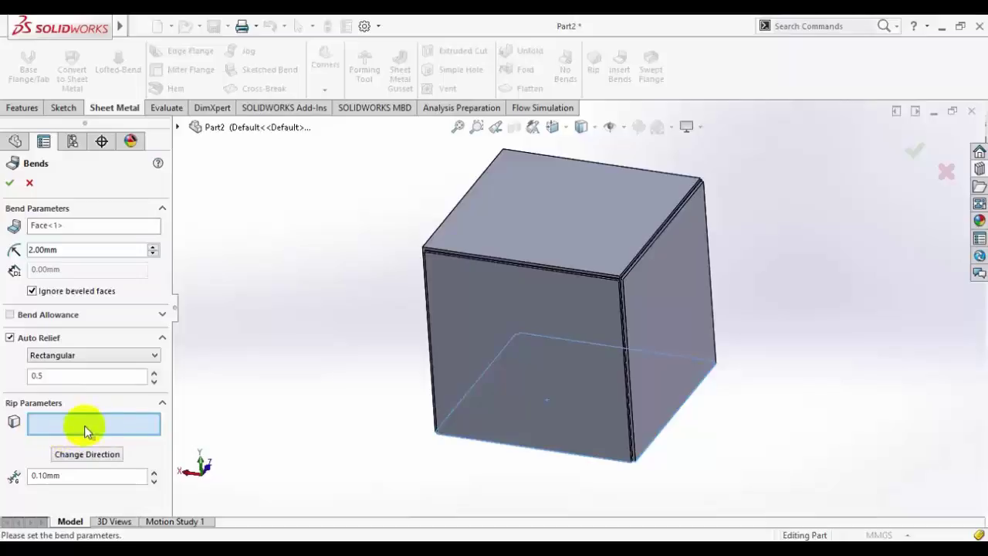
scroll(701, 181, "down", 2)
scroll(520, 187, "down", 2)
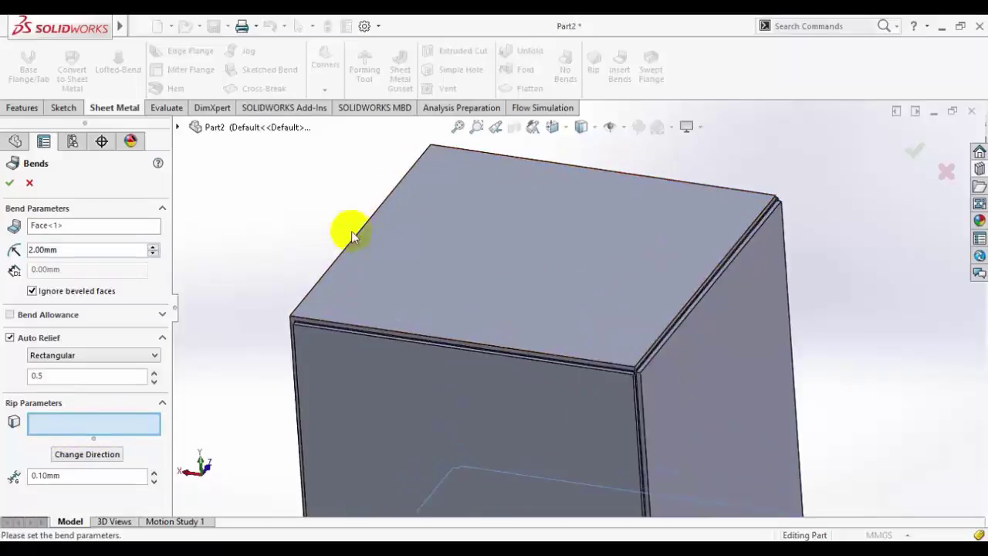
scroll(351, 235, "down", 1)
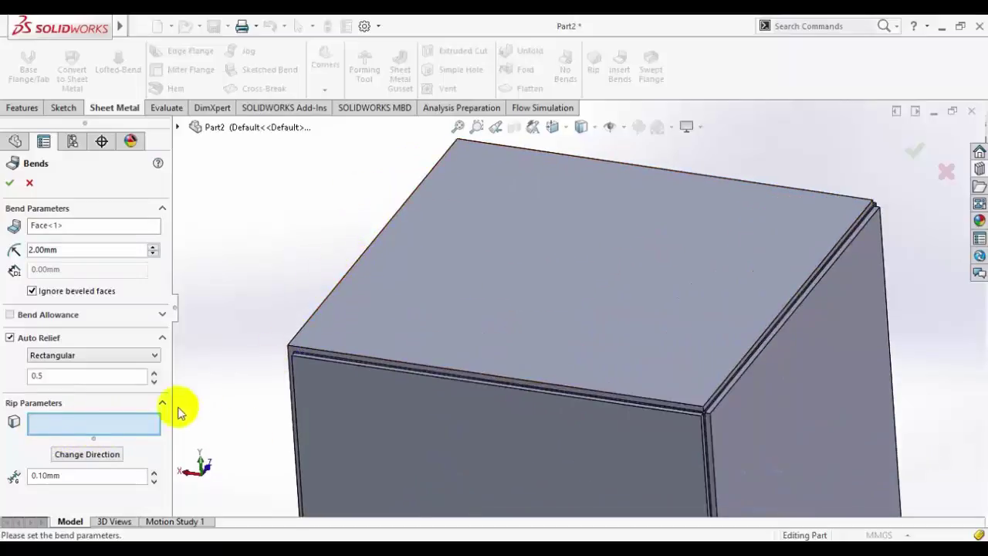
left_click(327, 305)
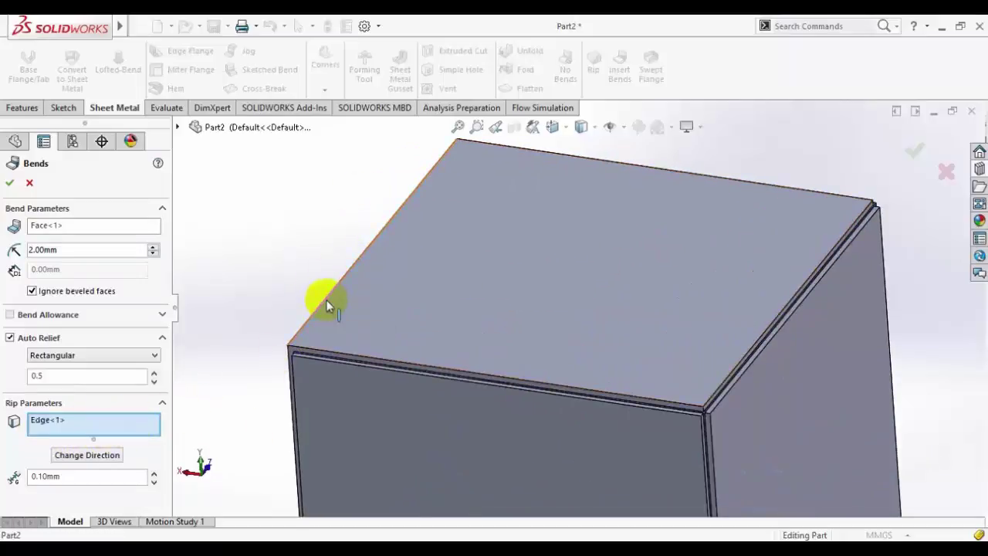
right_click(126, 426)
left_click(139, 437)
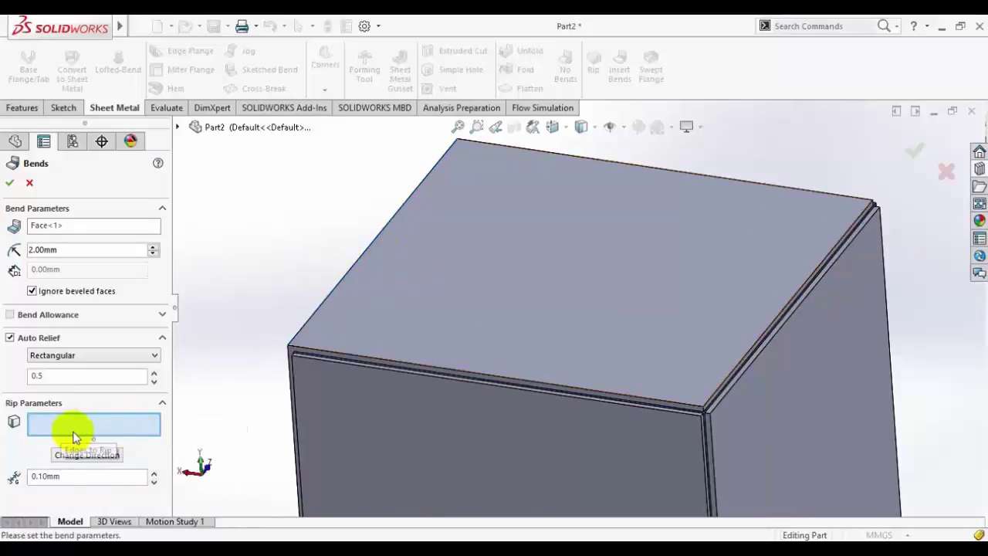
left_click(10, 183)
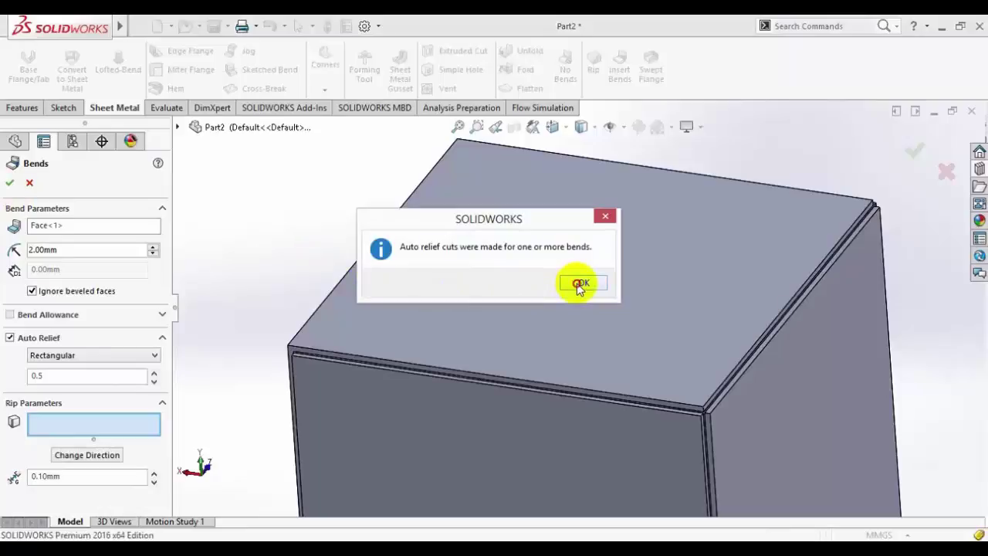
left_click(580, 284)
scroll(686, 378, "up", 5)
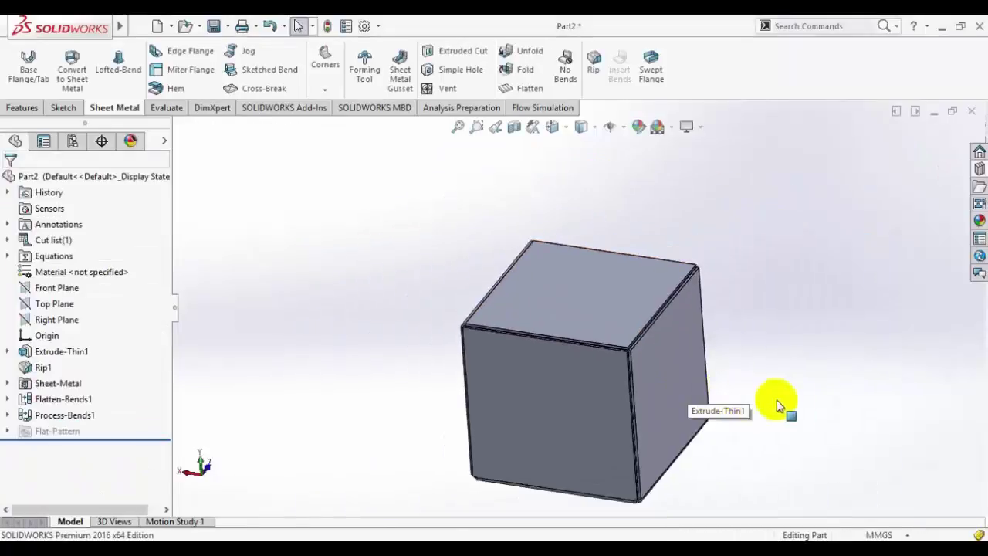
scroll(707, 444, "down", 5)
scroll(589, 303, "down", 2)
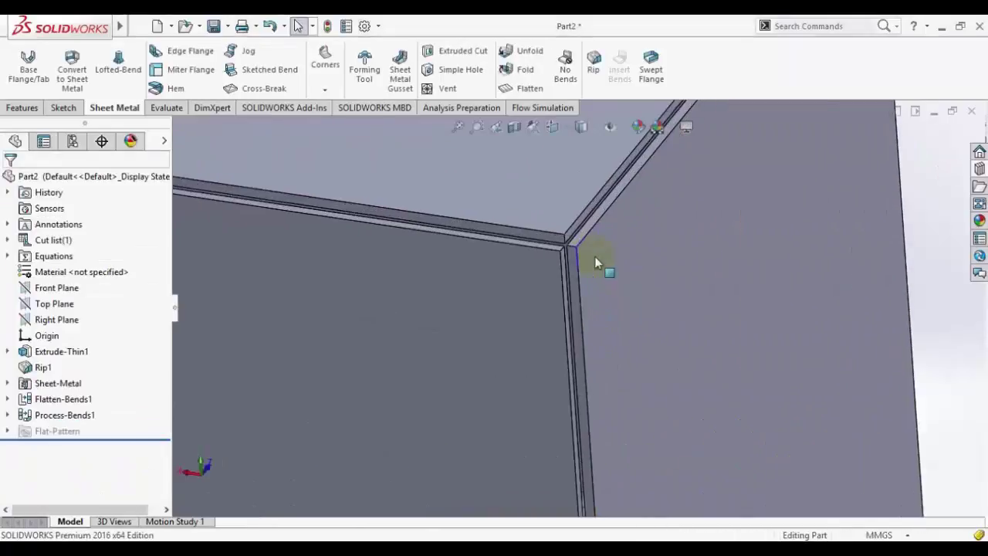
scroll(584, 249, "up", 1)
scroll(605, 424, "up", 3)
scroll(607, 431, "down", 2)
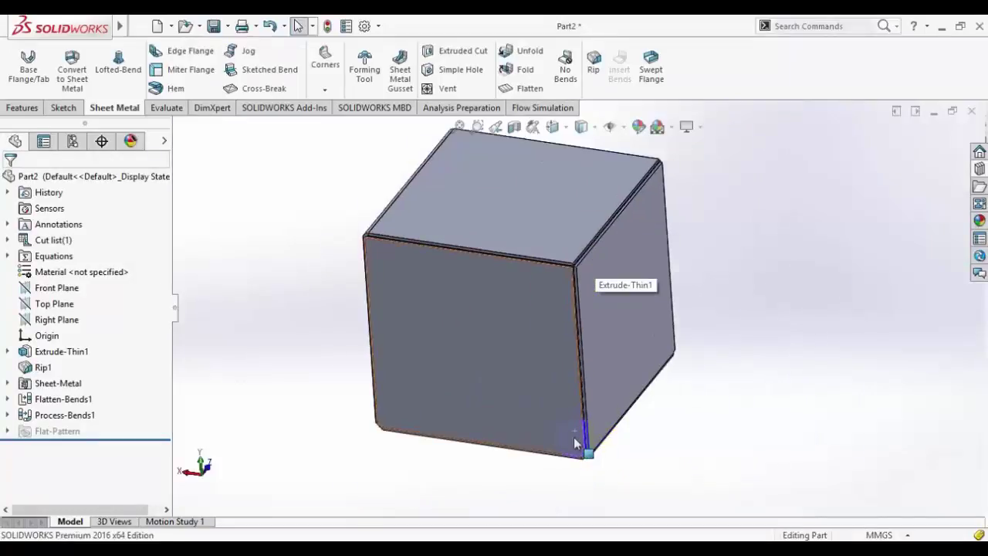
scroll(580, 448, "down", 2)
scroll(573, 459, "down", 2)
scroll(595, 419, "down", 2)
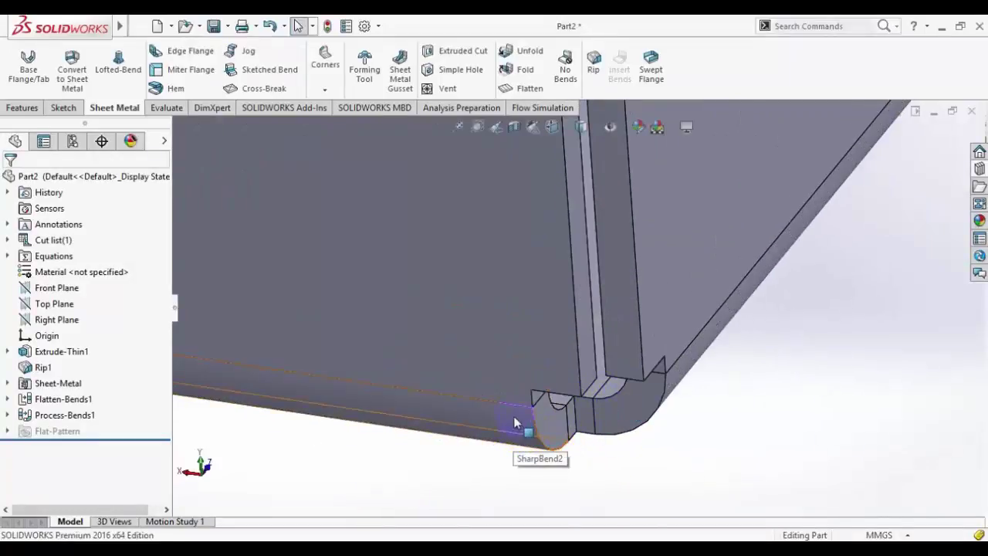
left_click(551, 437)
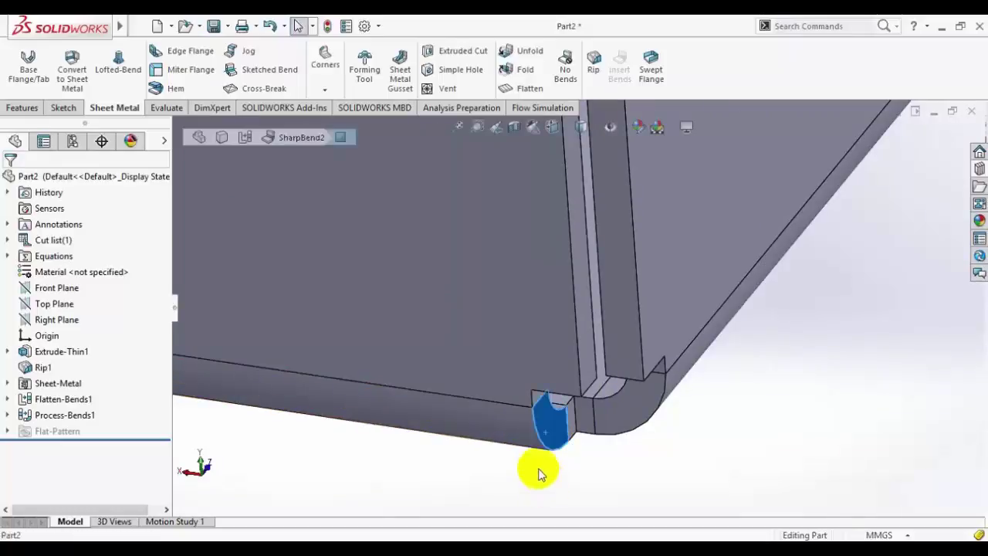
left_click(629, 455)
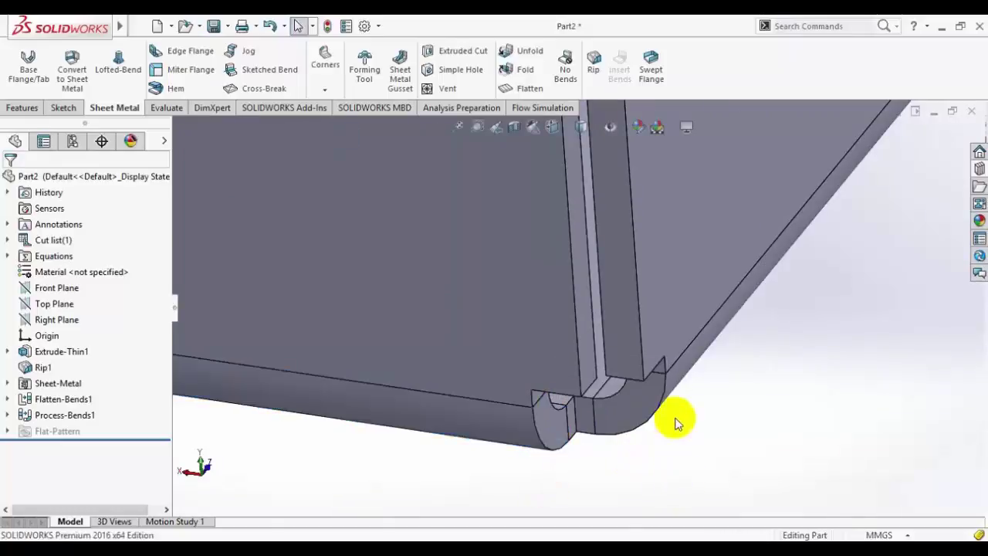
middle_click_drag(710, 430, 666, 303)
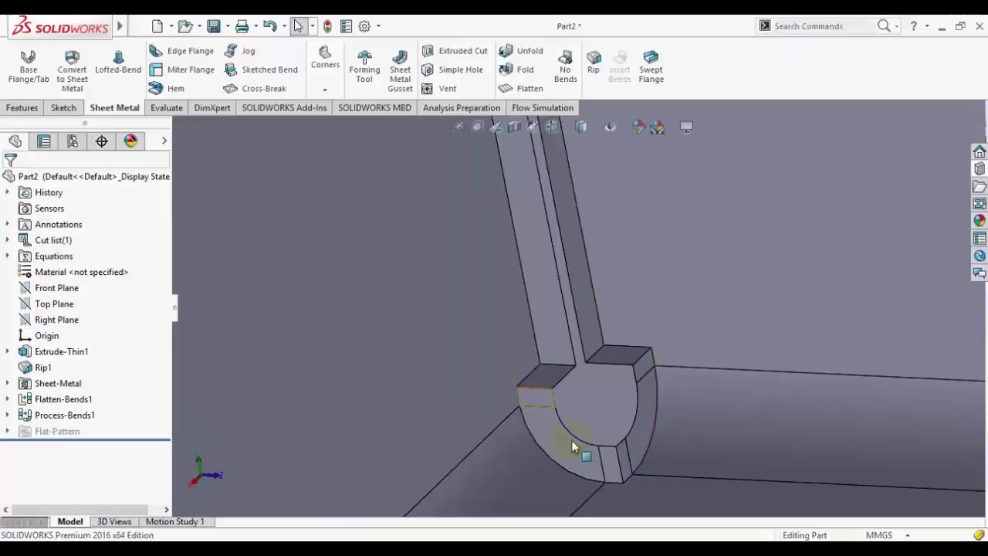
scroll(595, 420, "up", 3)
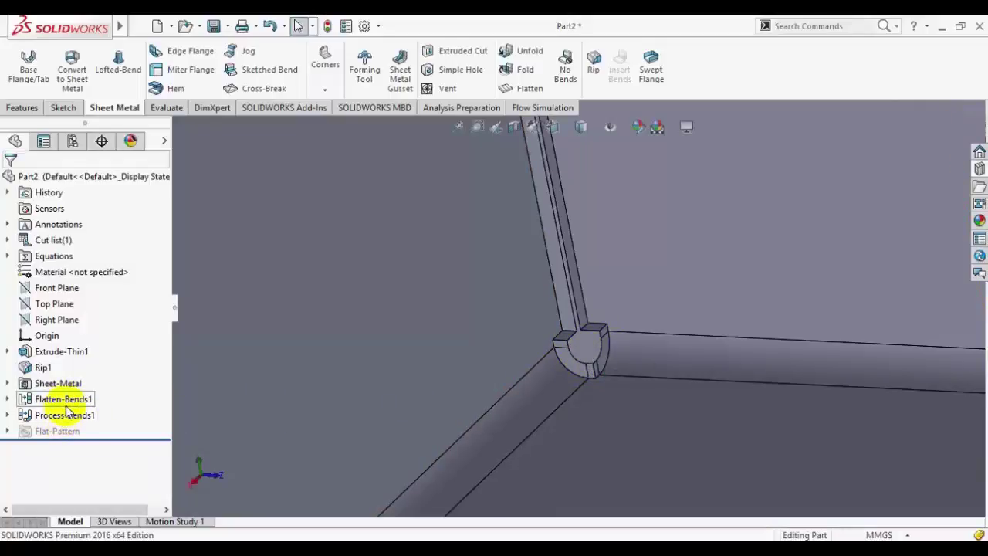
middle_click(604, 403)
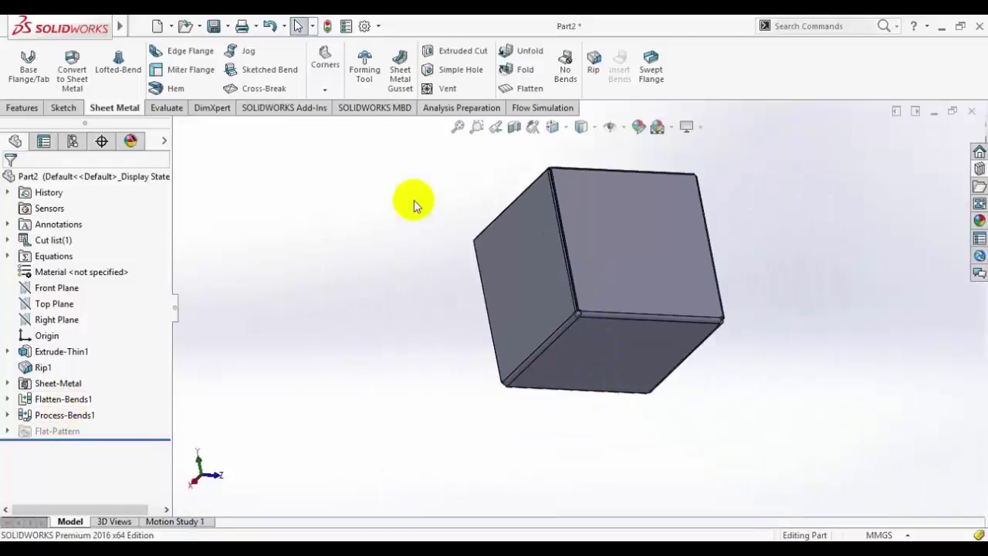
Step: Flatten the box and view its cross-shaped flat pattern face-on, fitted to the screen
left_click(529, 90)
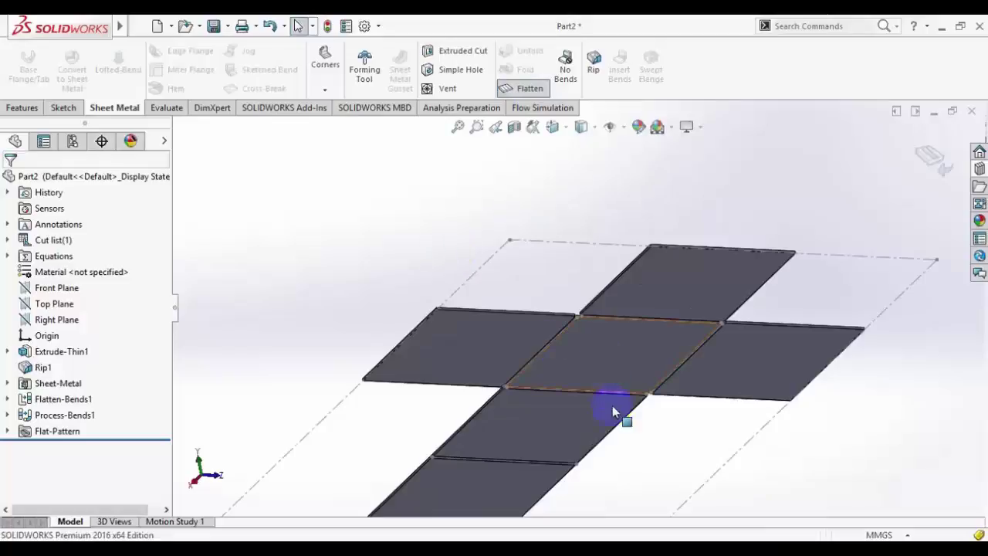
mouse_move(655, 439)
middle_mouse_down()
mouse_move(682, 485)
mouse_move(626, 400)
mouse_move(608, 345)
mouse_move(678, 326)
mouse_move(564, 172)
middle_mouse_up()
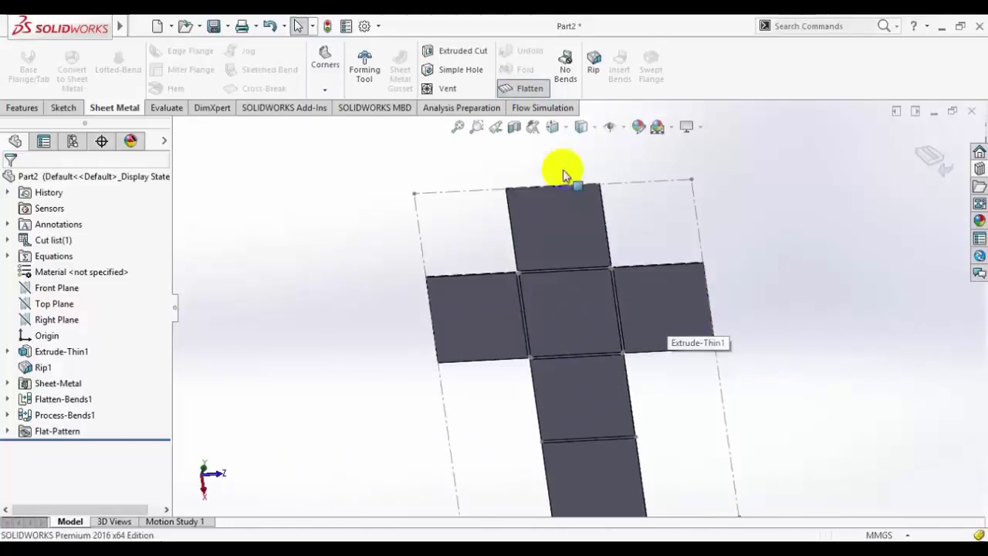
left_click(549, 131)
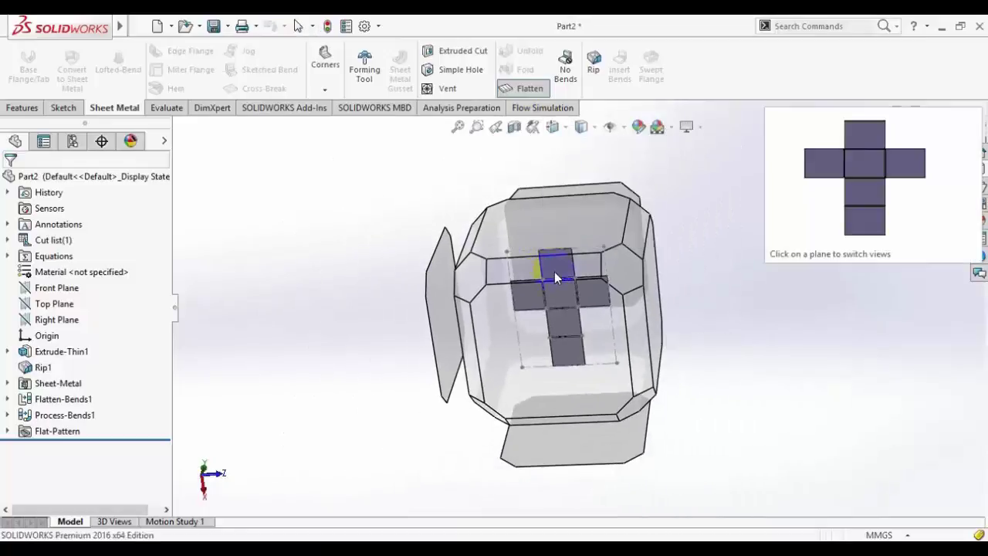
left_click(553, 213)
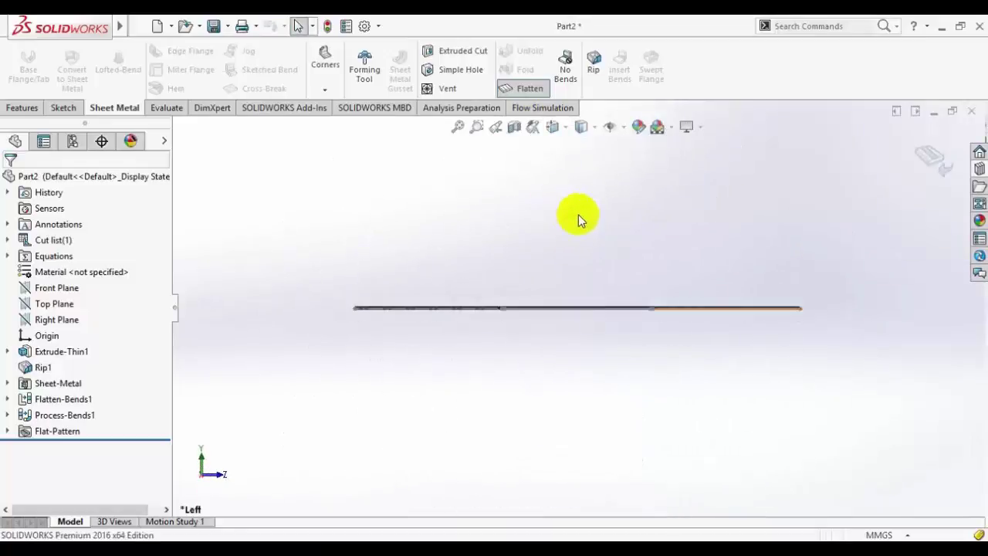
key("shift+Down")
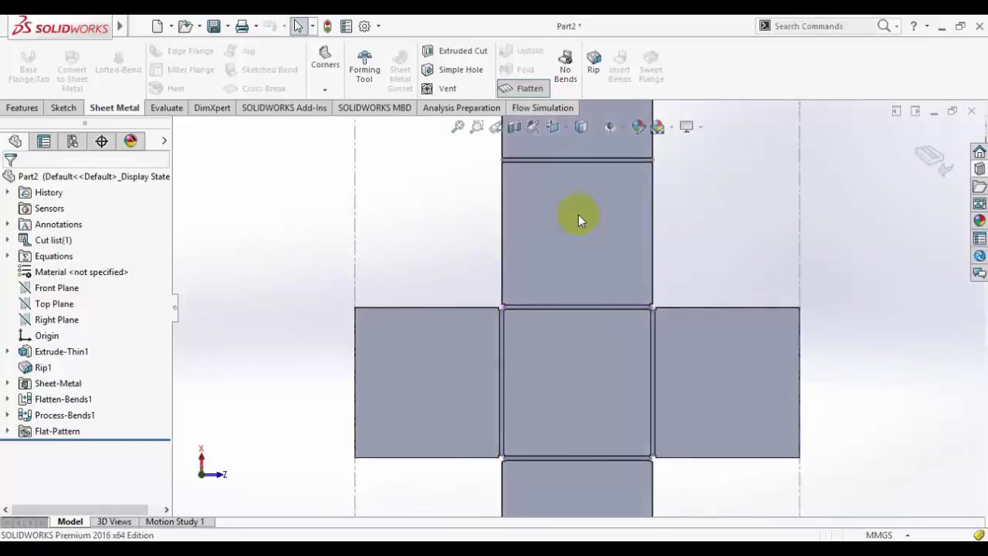
key("f")
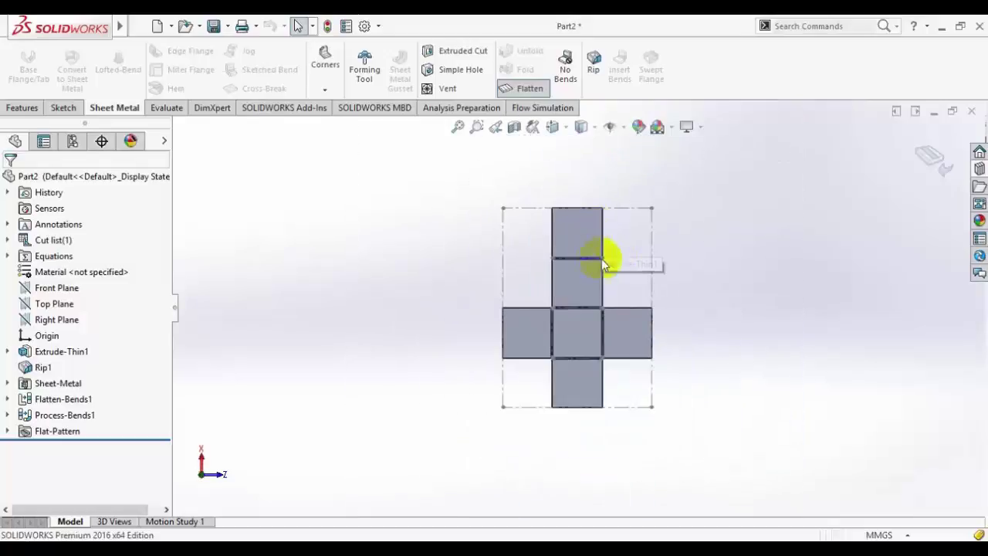
scroll(631, 287, "down", 1)
scroll(631, 286, "down", 2)
scroll(601, 337, "up", 1)
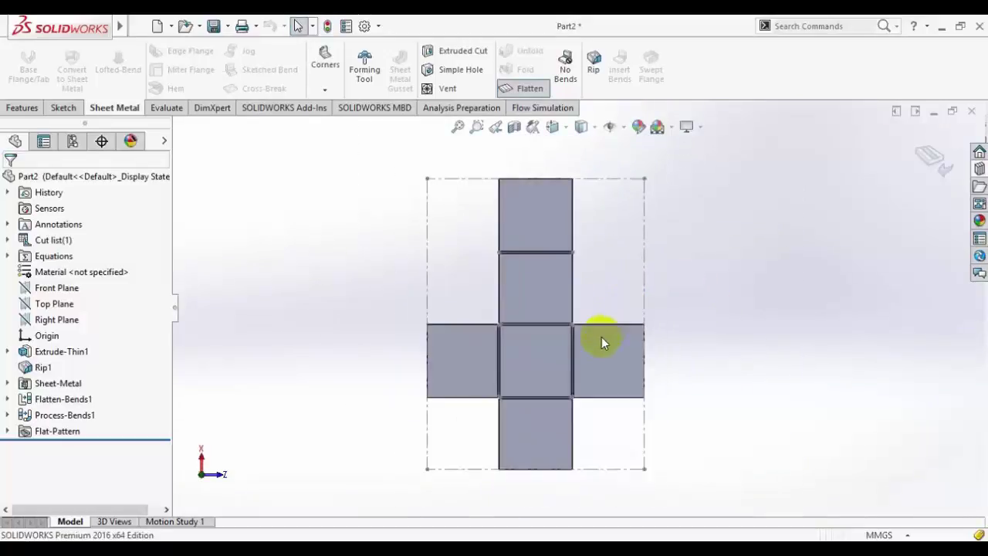
Step: Fold the part back into the closed box and orbit to see it in 3D
left_click(932, 163)
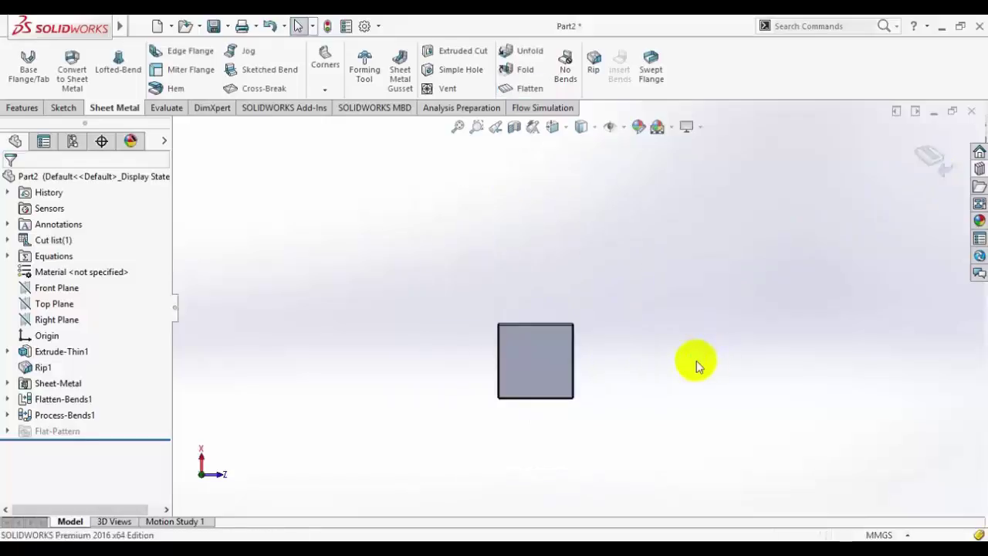
middle_click_drag(625, 374, 570, 336)
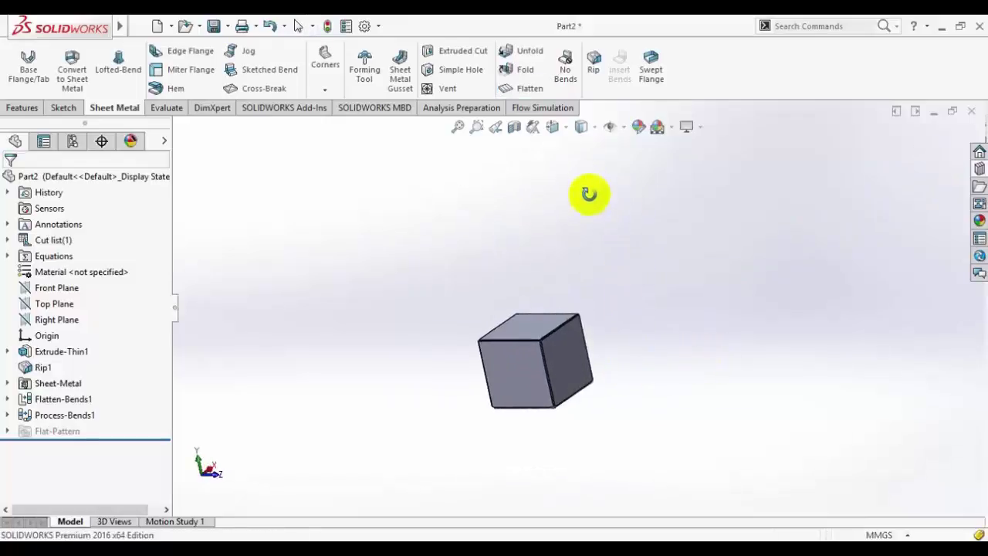
scroll(543, 378, "down", 2)
scroll(543, 378, "down", 2)
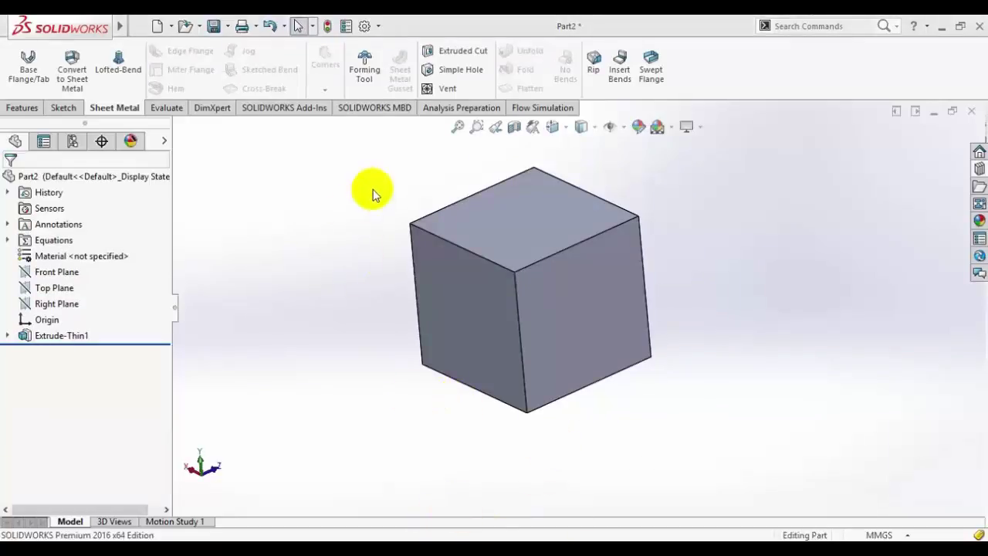
Step: Start Insert Bends and pick seven cube edges to rip: four vertical and three top edges
key("f")
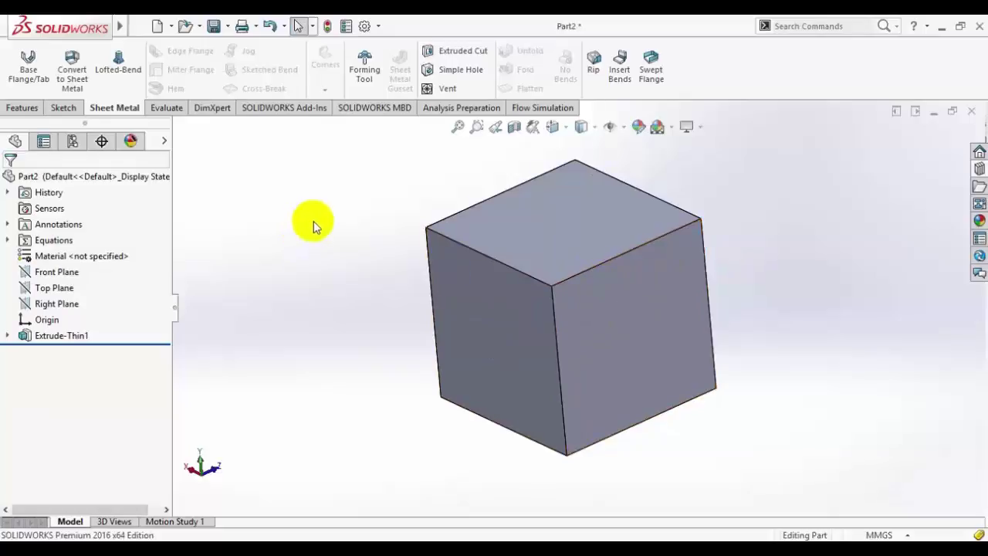
left_click(614, 86)
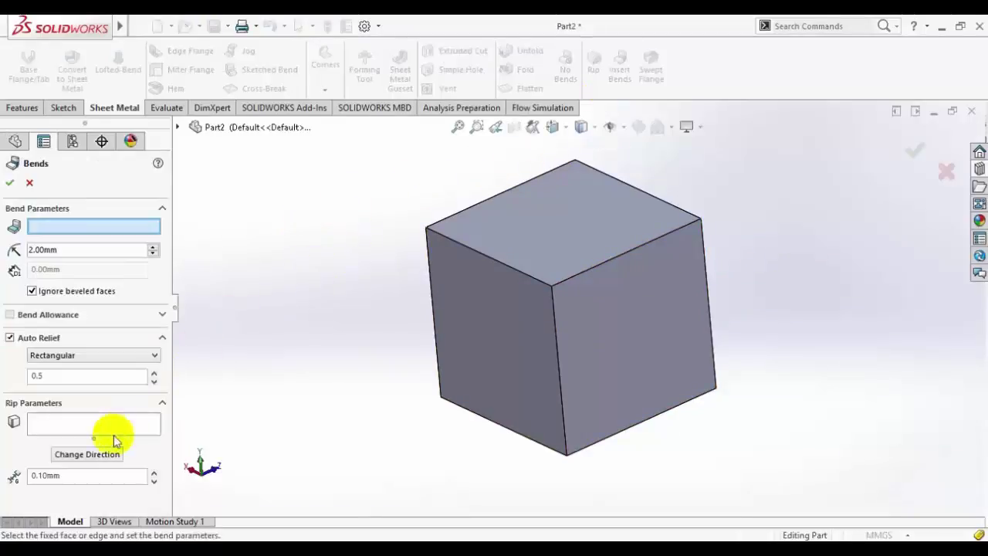
left_click(76, 426)
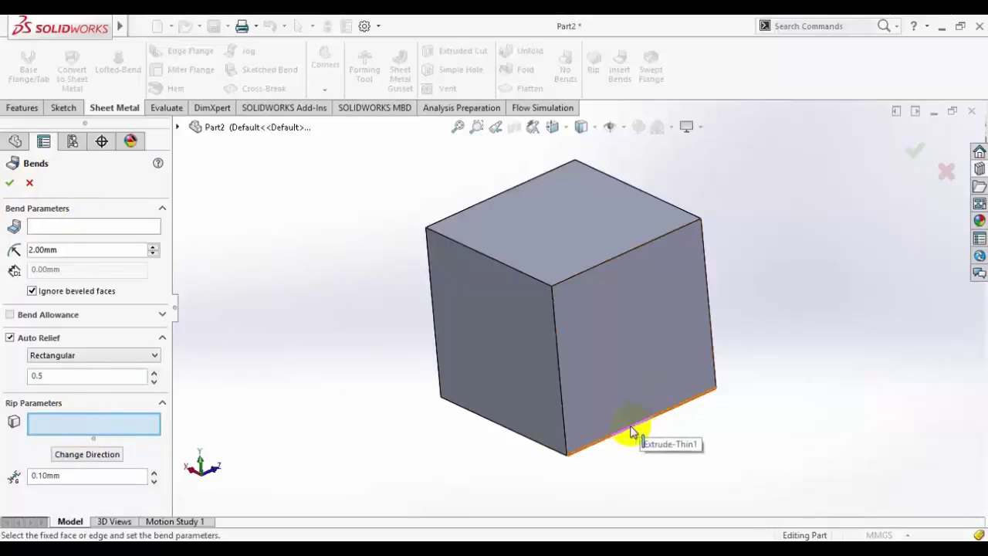
left_click(563, 402)
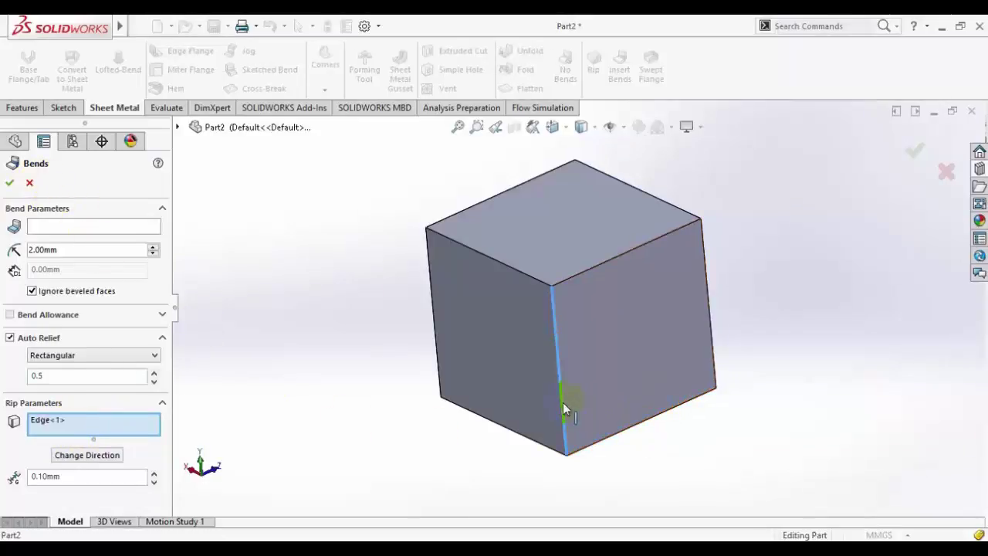
left_click(707, 312)
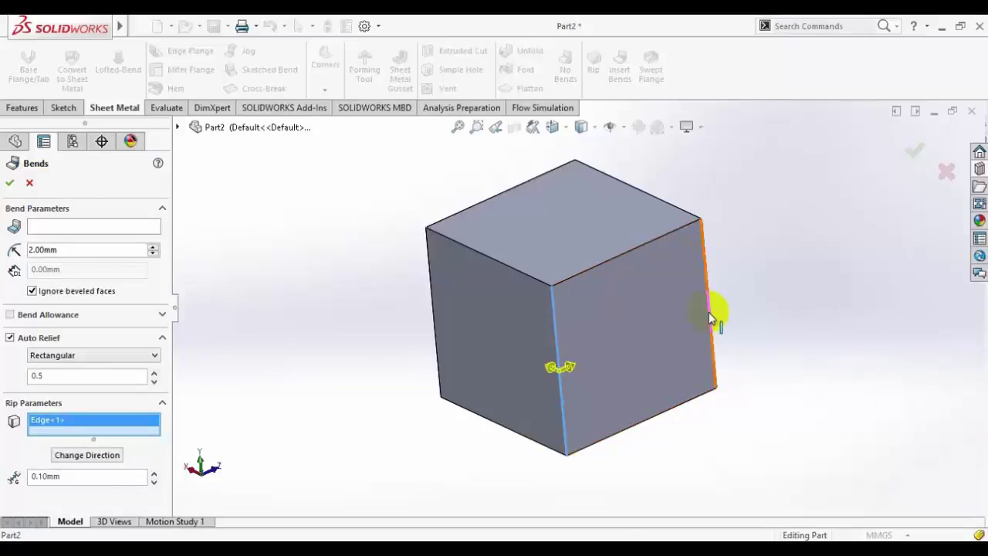
left_click(432, 311)
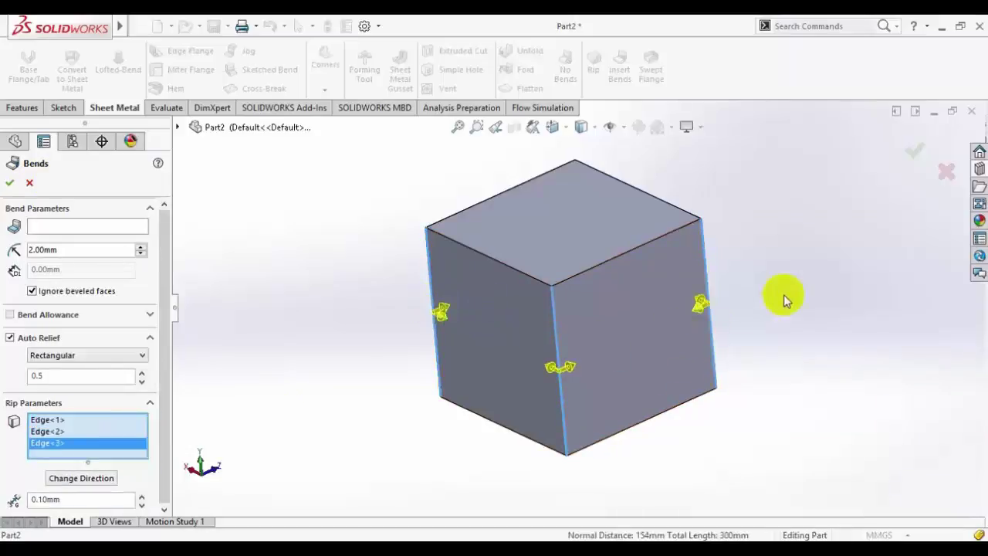
middle_click_drag(783, 298, 722, 355)
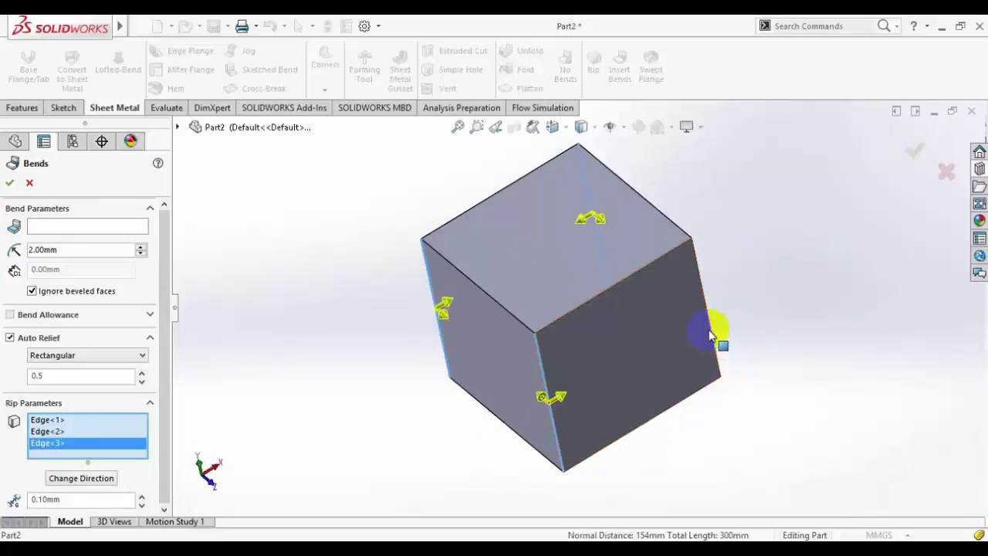
left_click(710, 336)
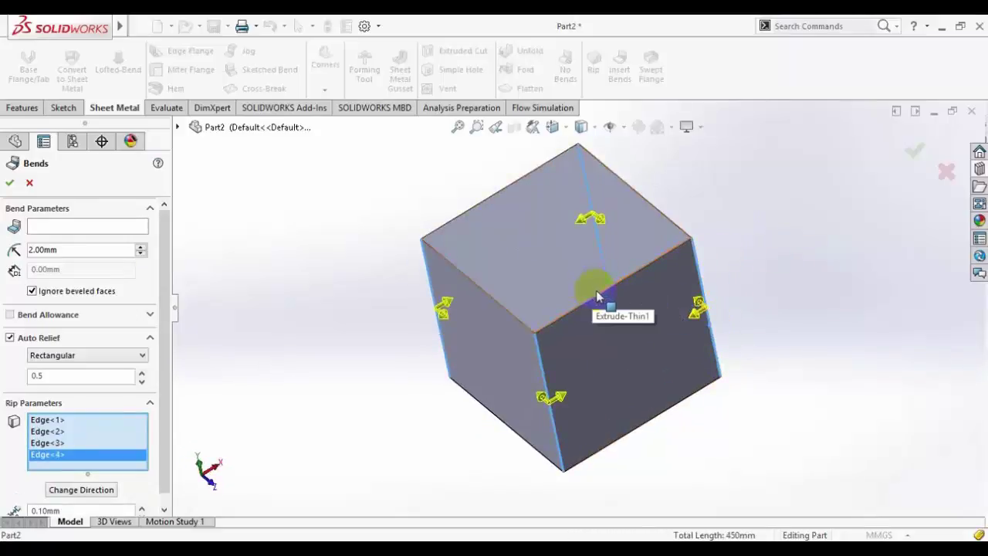
left_click(603, 300)
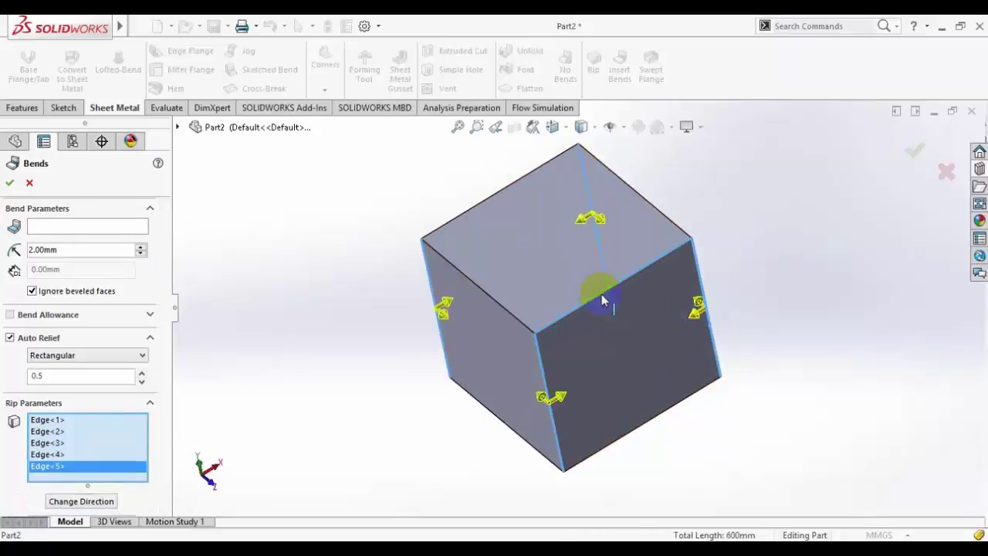
left_click(499, 303)
left_click(647, 199)
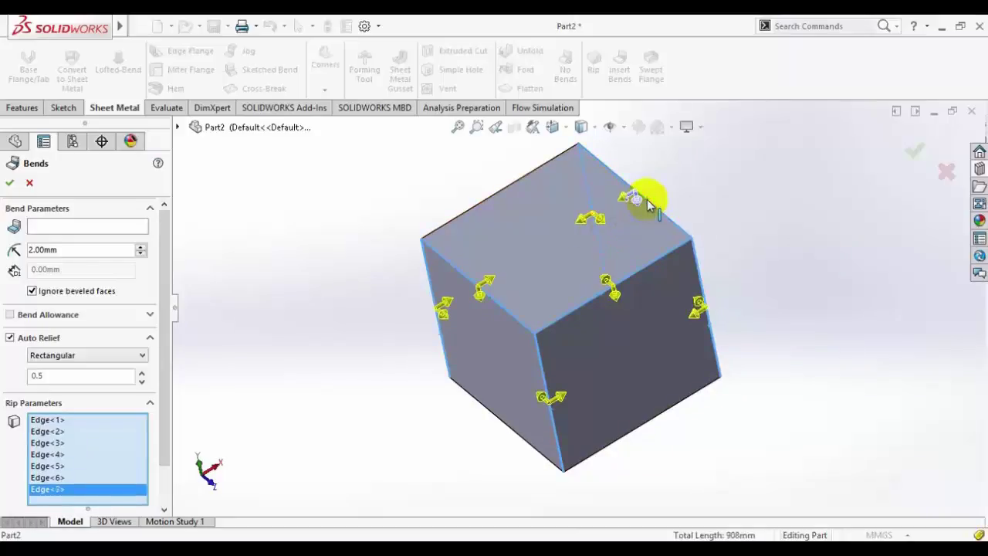
Step: Set the rip gap to 0.50 mm
left_click_drag(163, 399, 161, 470)
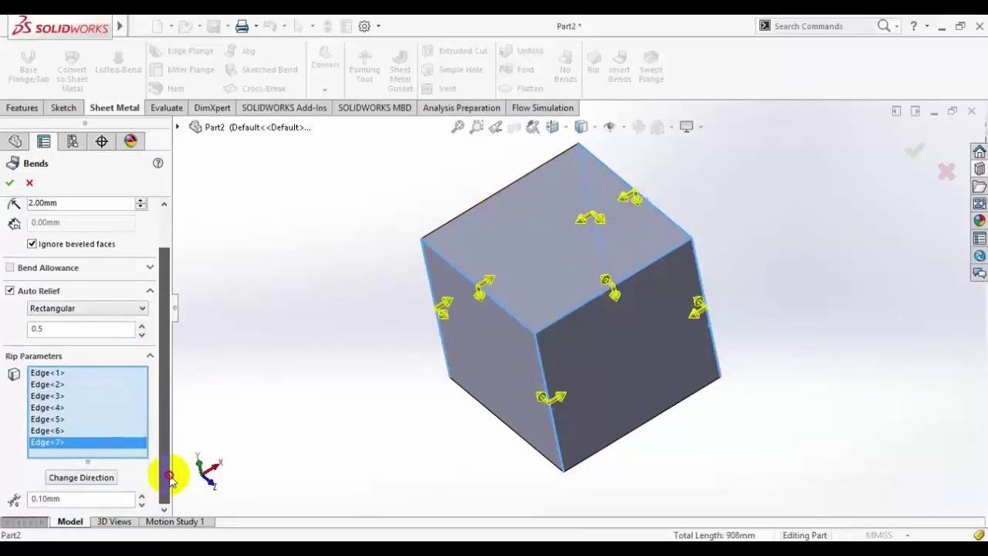
double_click(91, 495)
type("0.5")
key("Return")
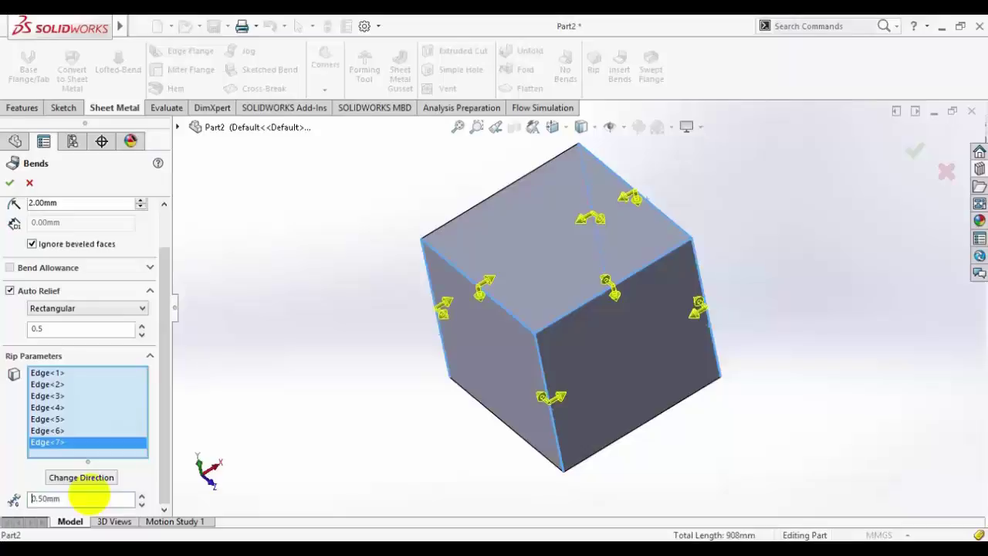
left_click_drag(172, 309, 166, 284)
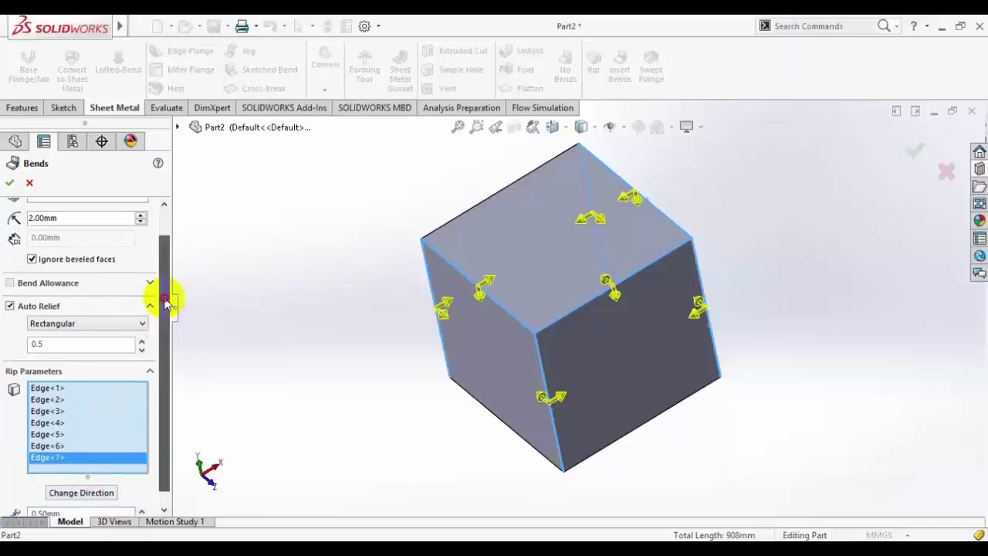
scroll(154, 285, "up", 1)
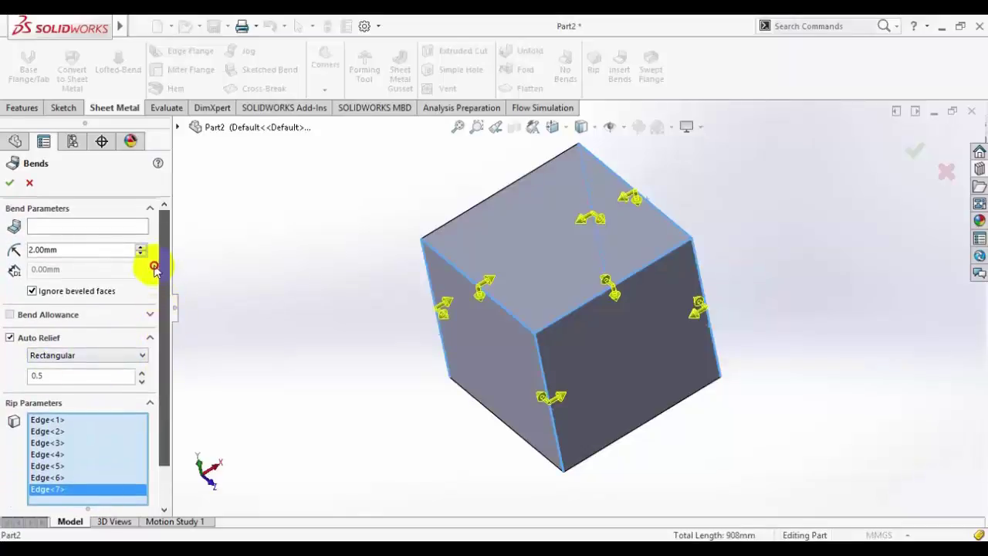
Step: Fix the bottom face, apply the bends and accept the auto relief cuts
left_click(62, 234)
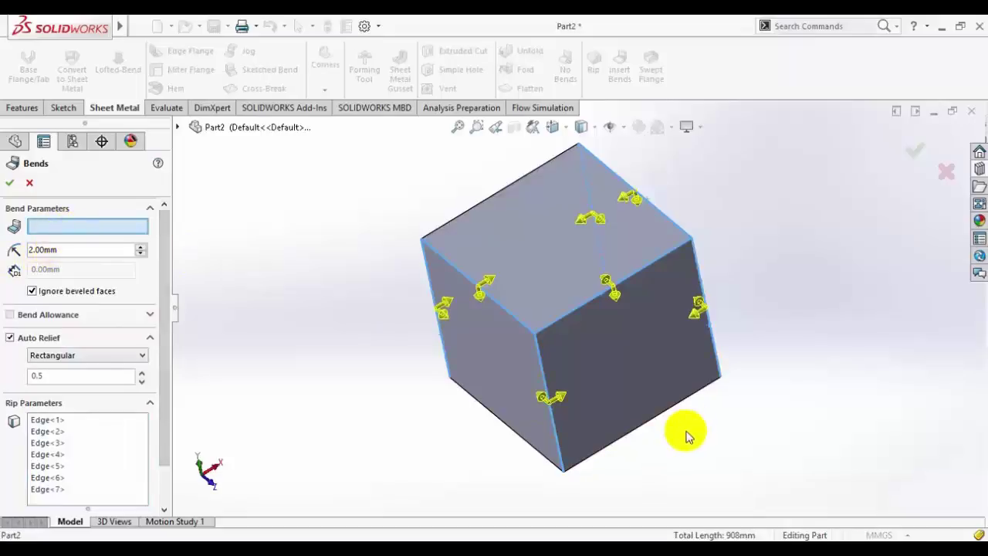
mouse_move(687, 435)
middle_mouse_down()
mouse_move(672, 298)
mouse_move(601, 371)
middle_mouse_up()
left_click(607, 394)
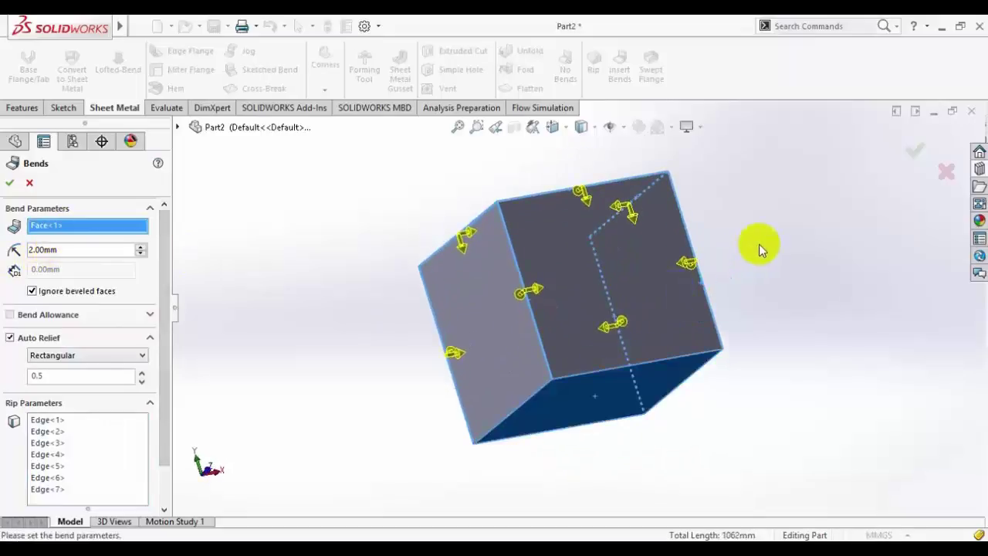
middle_click_drag(760, 242, 792, 343)
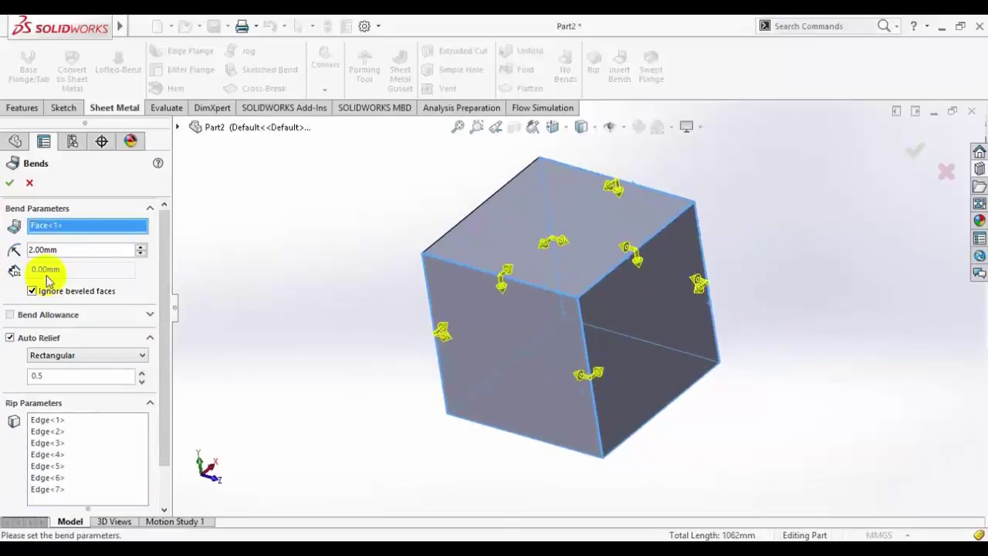
left_click(10, 190)
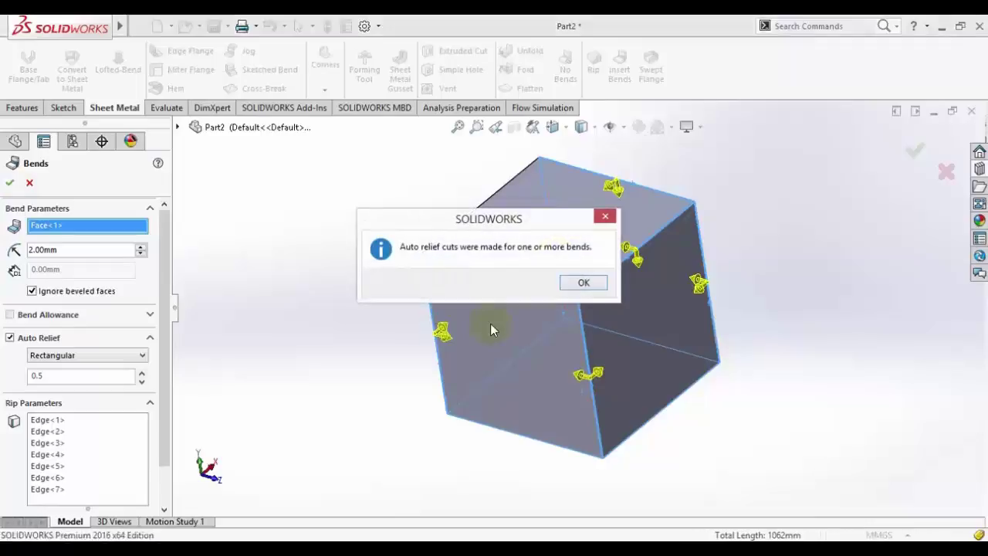
left_click(581, 286)
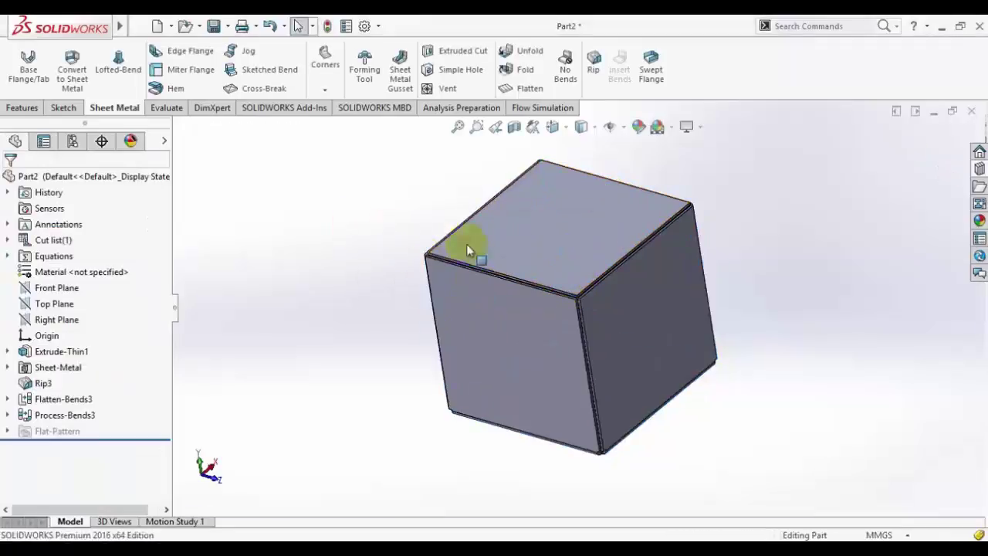
scroll(591, 313, "down", 5)
scroll(597, 303, "up", 5)
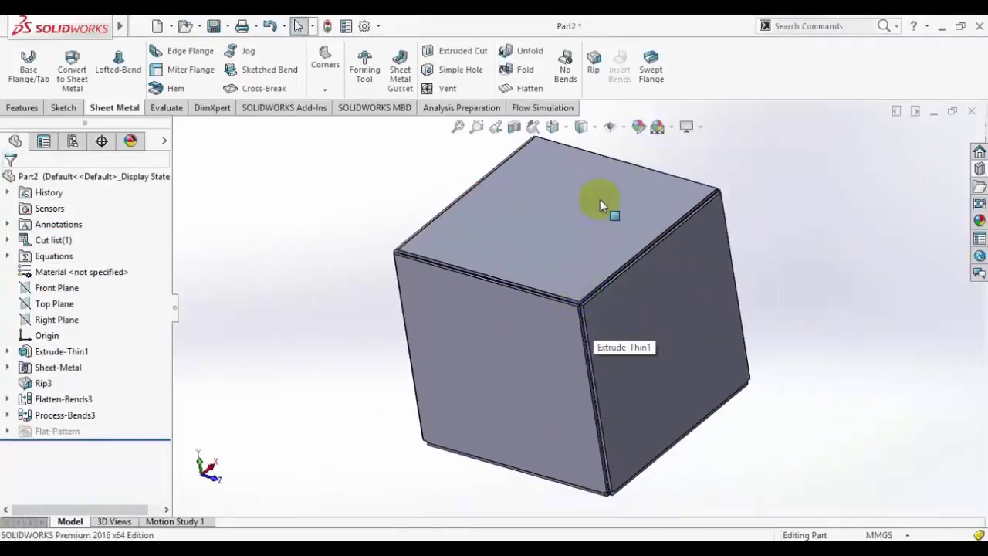
key("f")
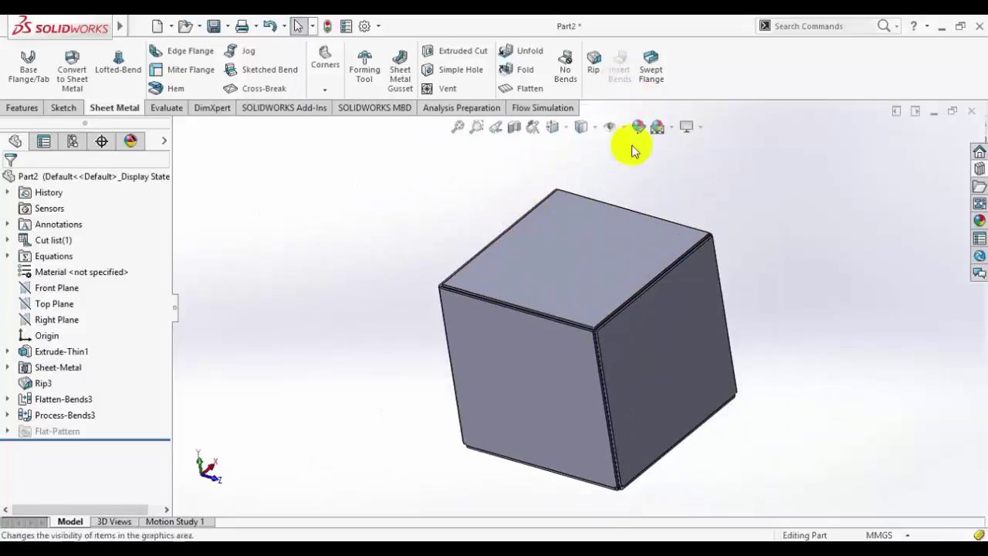
left_click(527, 88)
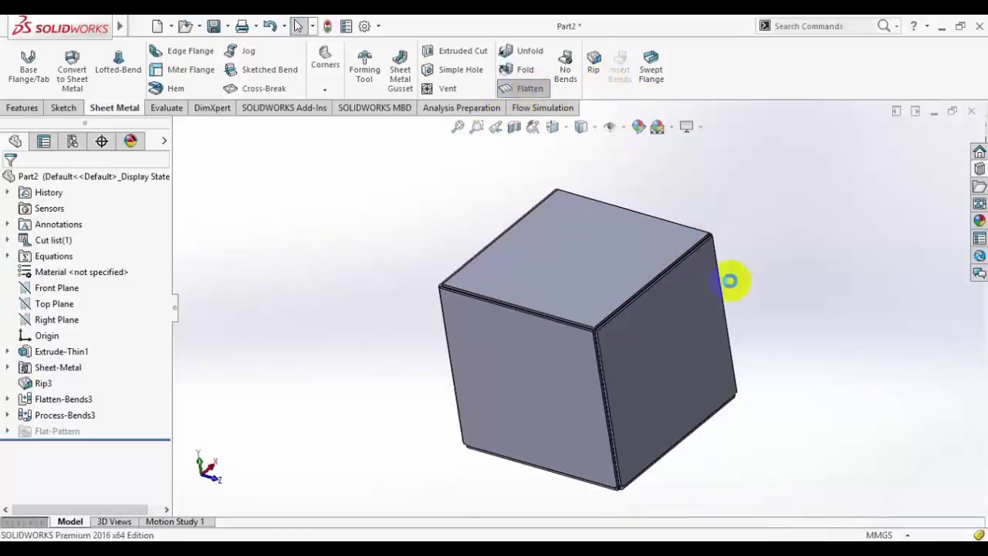
key("f")
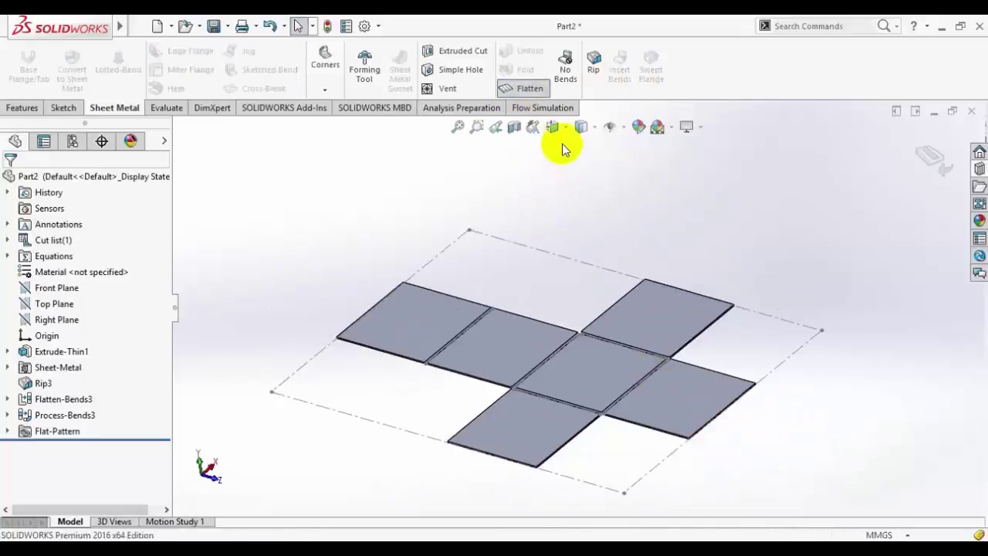
left_click(554, 127)
left_click(519, 233)
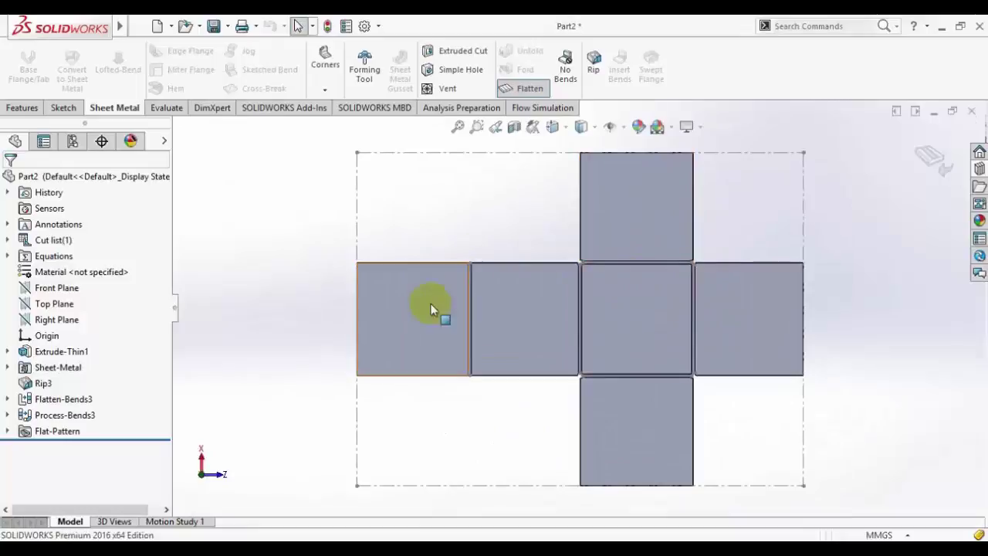
left_click(936, 163)
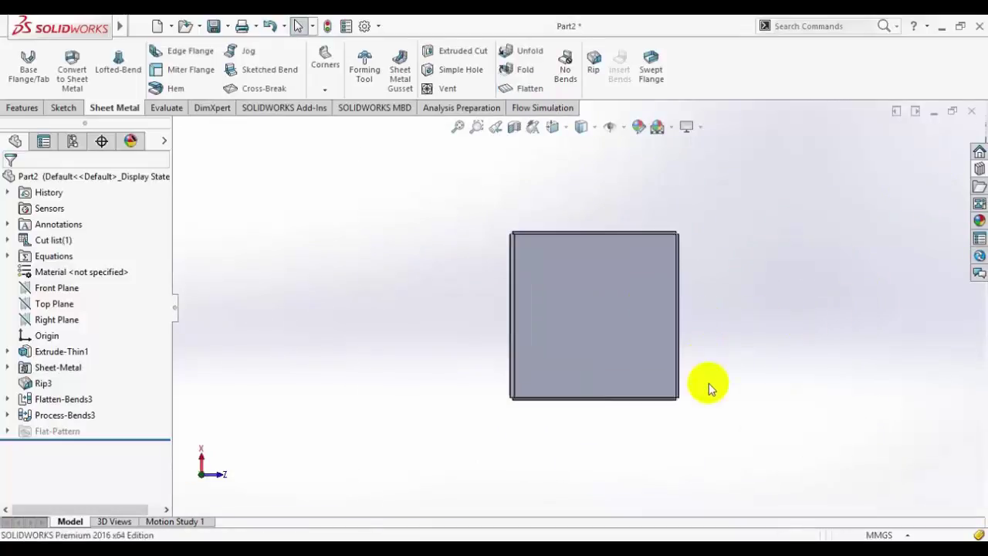
mouse_move(706, 384)
middle_mouse_down()
mouse_move(669, 208)
mouse_move(677, 249)
mouse_move(627, 261)
middle_mouse_up()
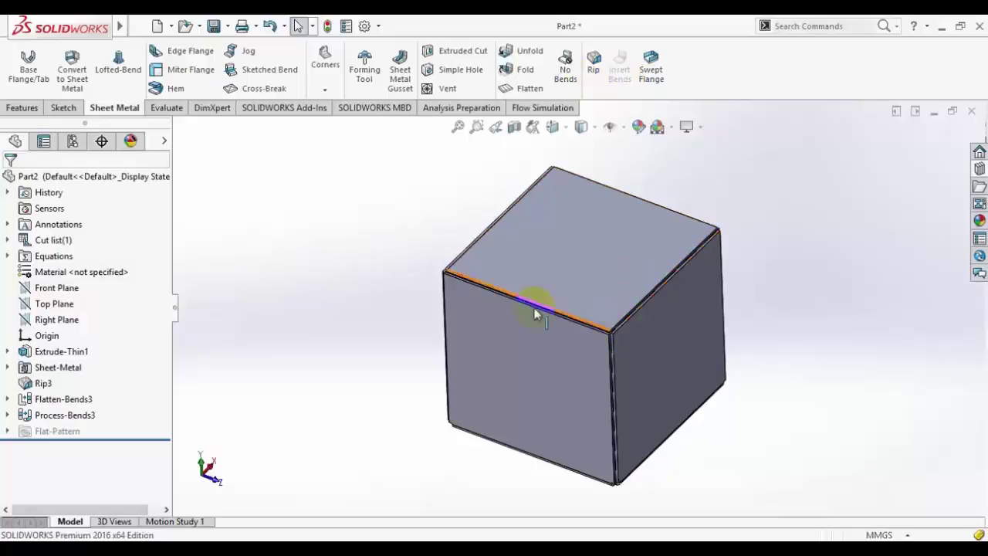
scroll(467, 276, "down", 5)
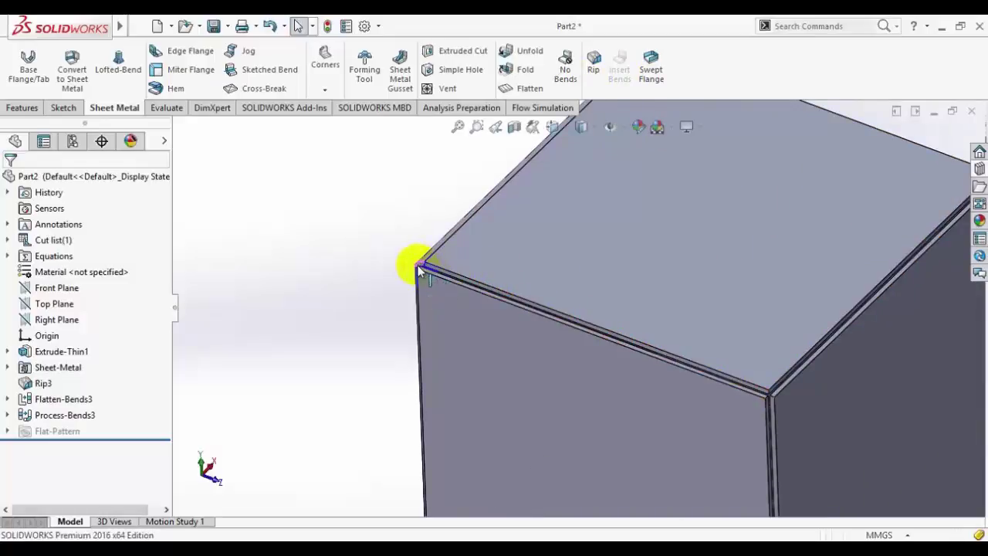
scroll(755, 388, "down", 4)
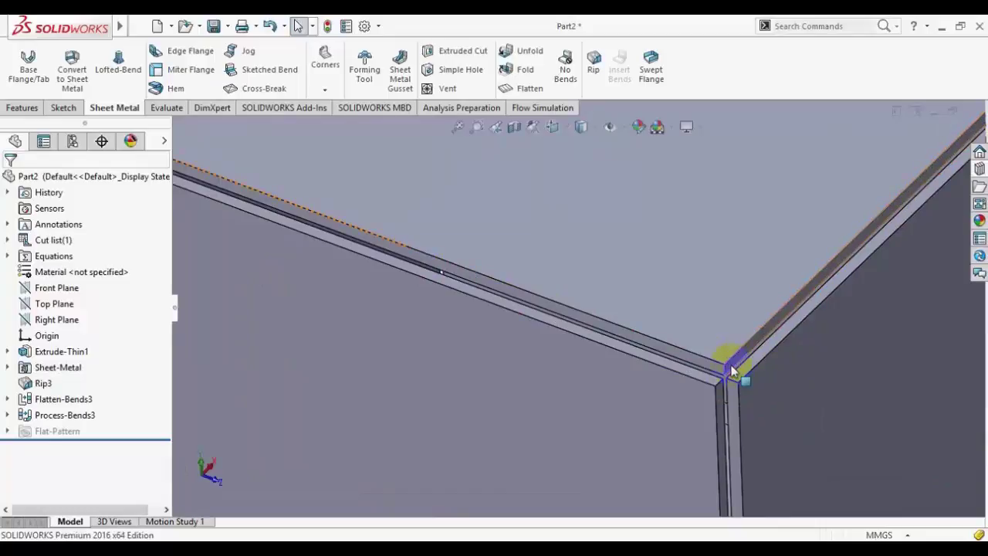
scroll(729, 378, "up", 2)
scroll(688, 426, "up", 3)
scroll(772, 371, "up", 2)
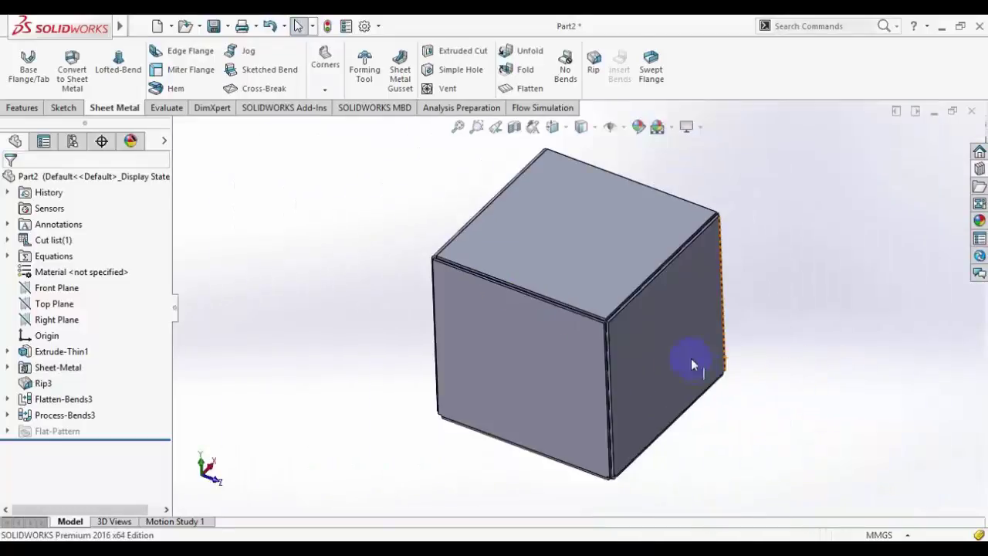
left_click(619, 307)
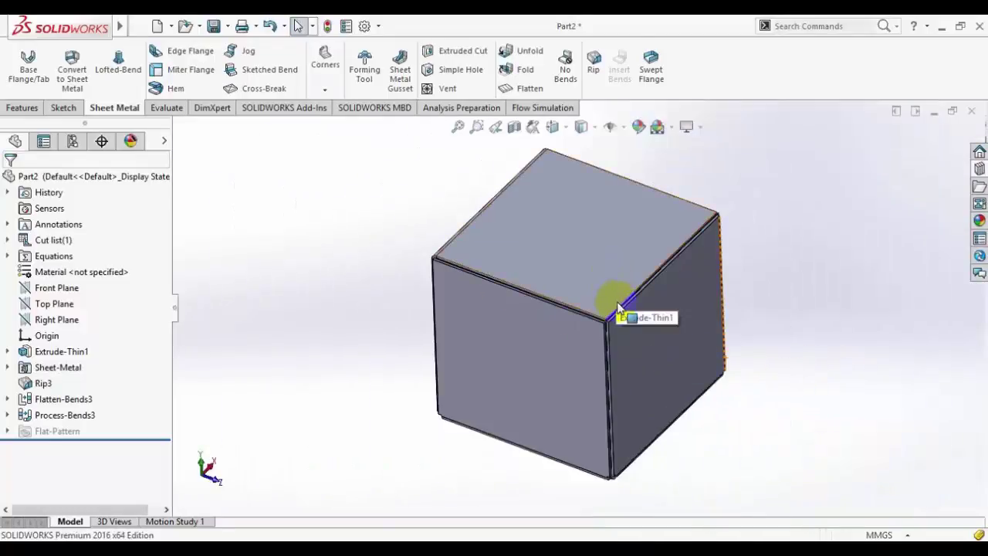
left_click(530, 315)
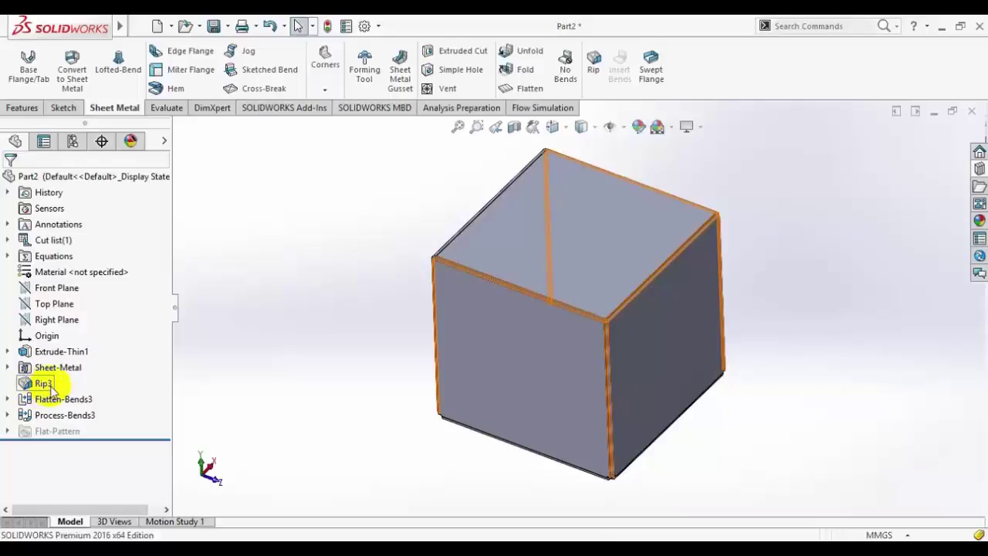
left_click(42, 383)
left_click(60, 399)
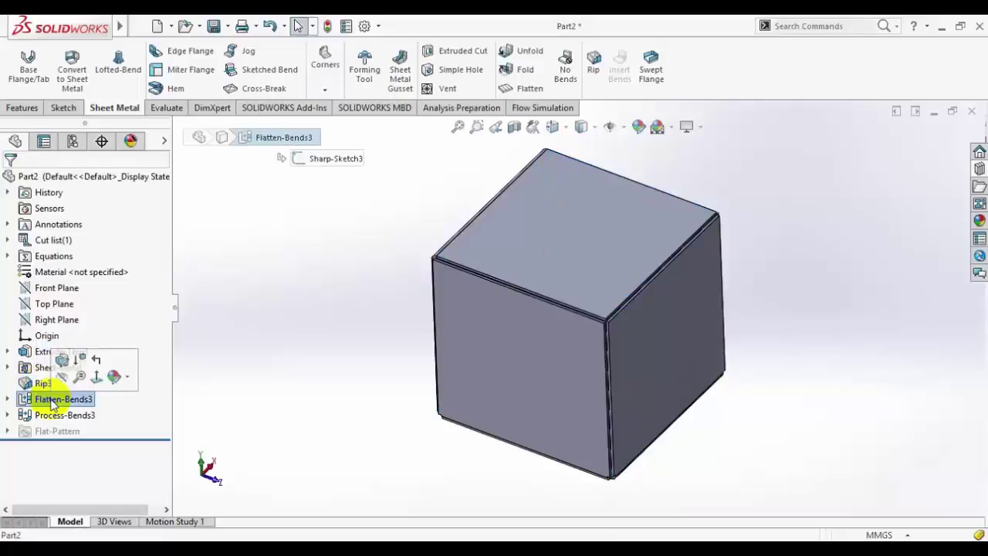
left_click(65, 415)
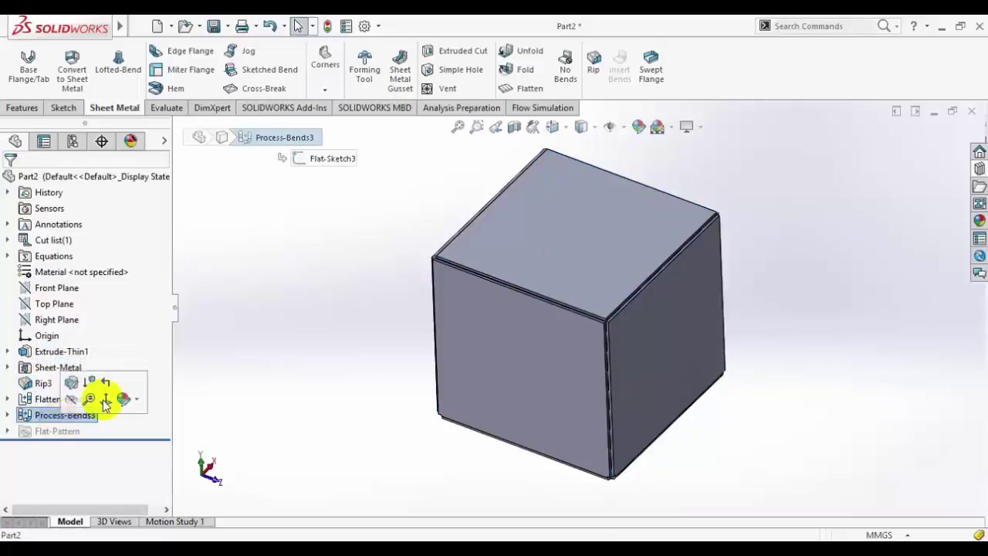
left_click(247, 282)
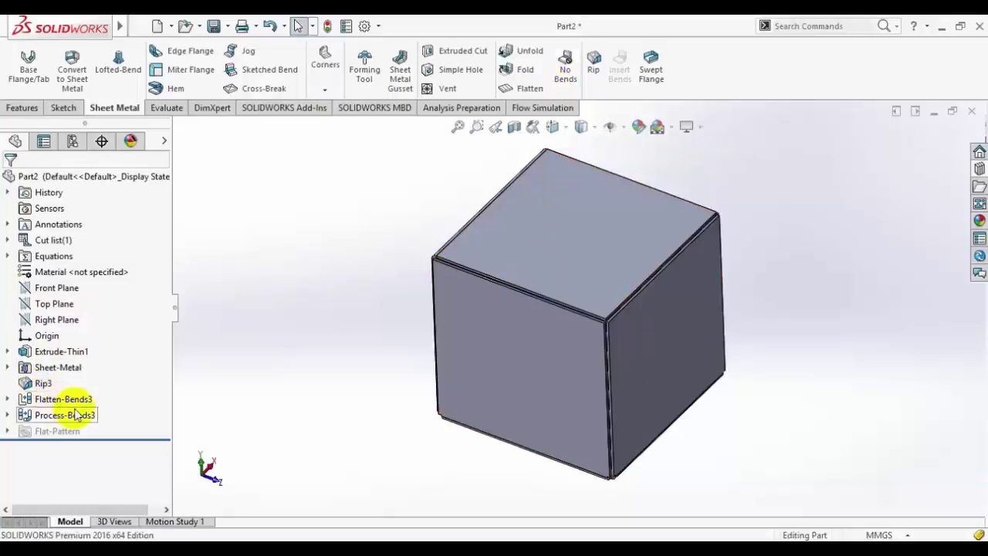
left_click(572, 77)
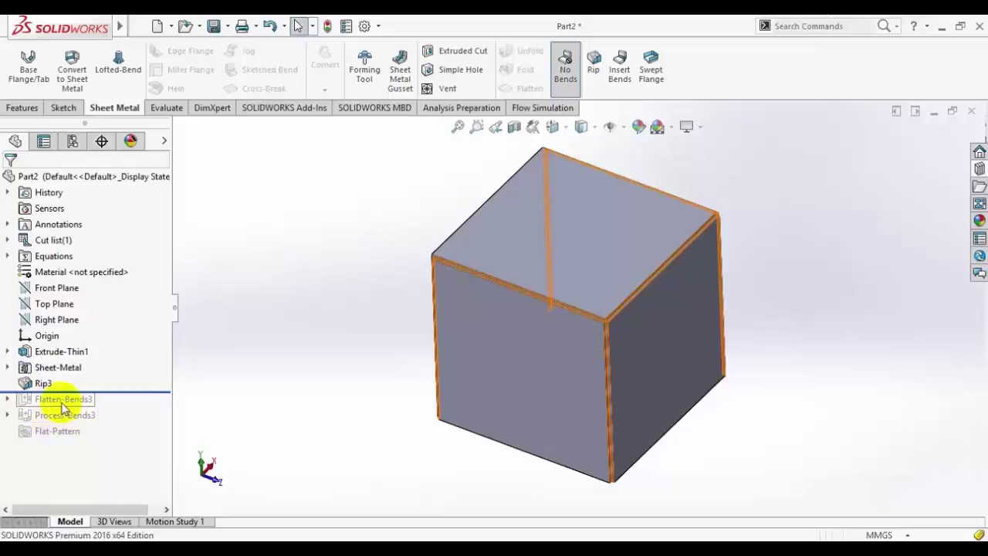
scroll(499, 228, "down", 2)
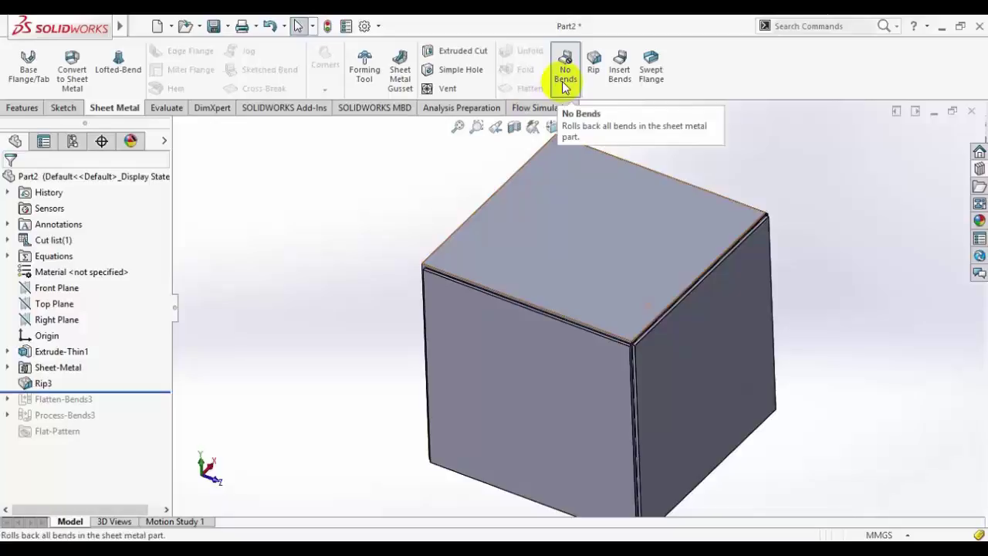
left_click(565, 77)
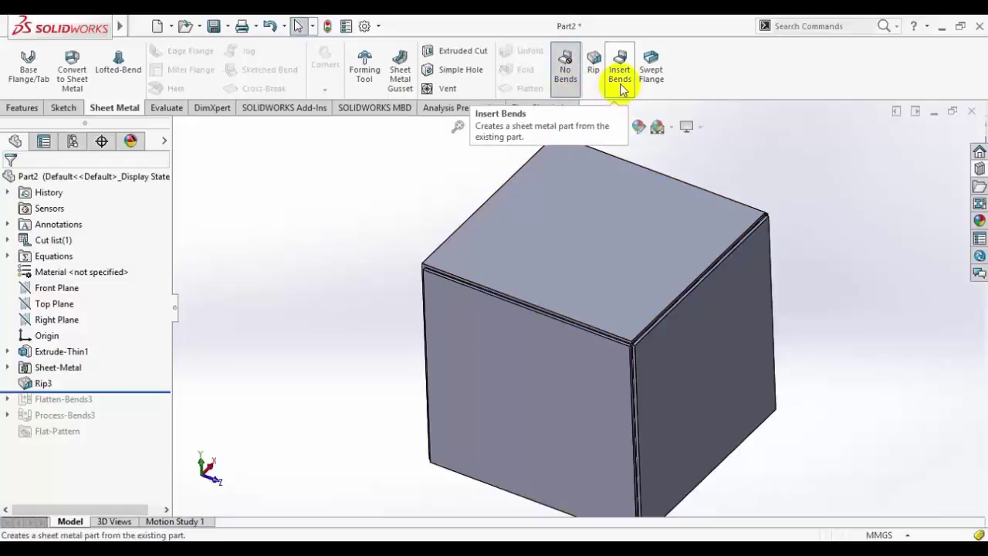
scroll(467, 272, "down", 3)
scroll(417, 251, "down", 2)
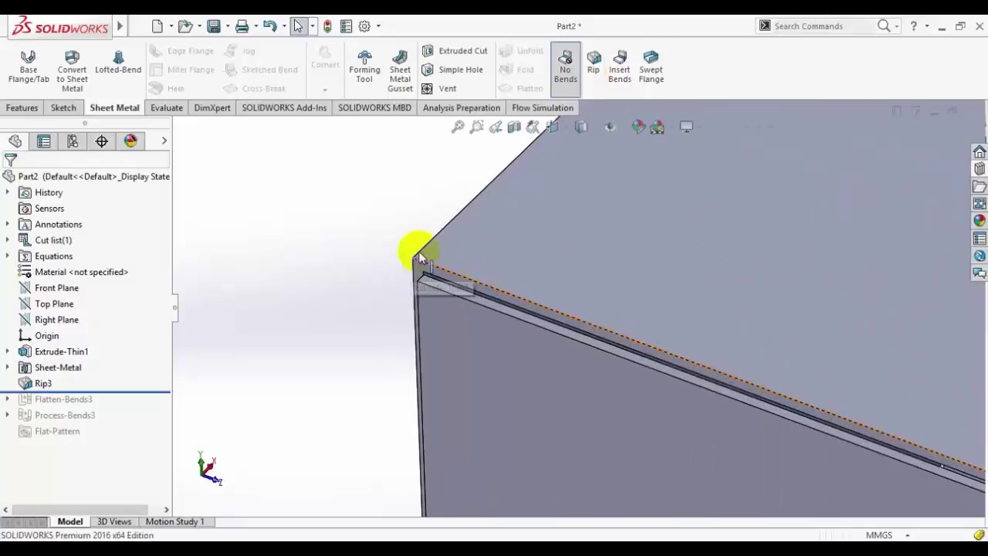
scroll(772, 371, "up", 2)
scroll(772, 375, "down", 2)
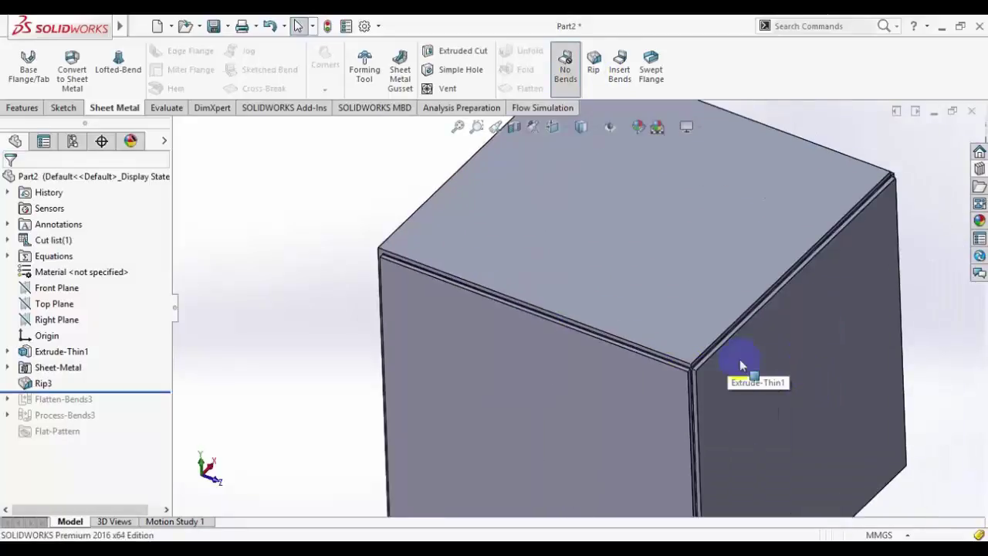
scroll(702, 362, "down", 2)
scroll(641, 362, "down", 2)
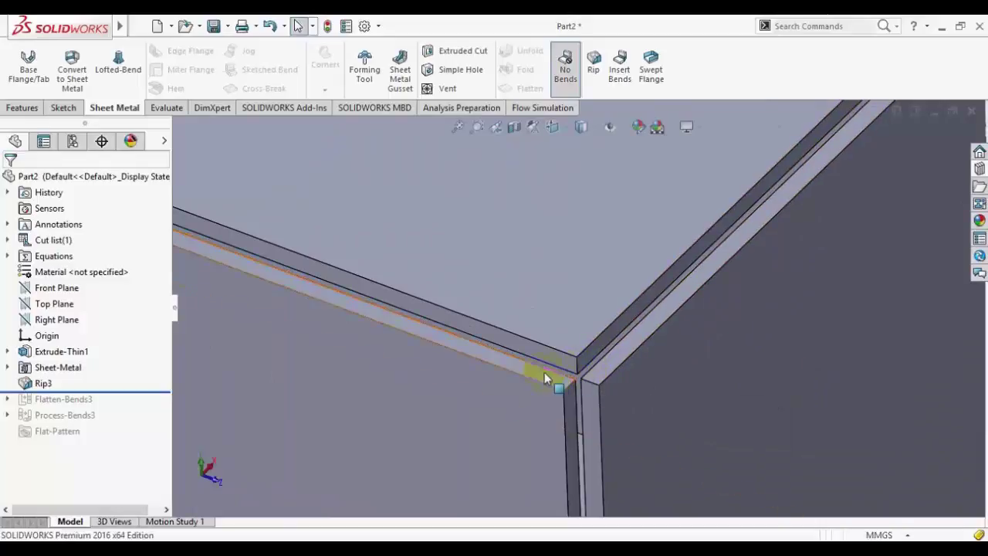
scroll(589, 359, "up", 1)
key("f")
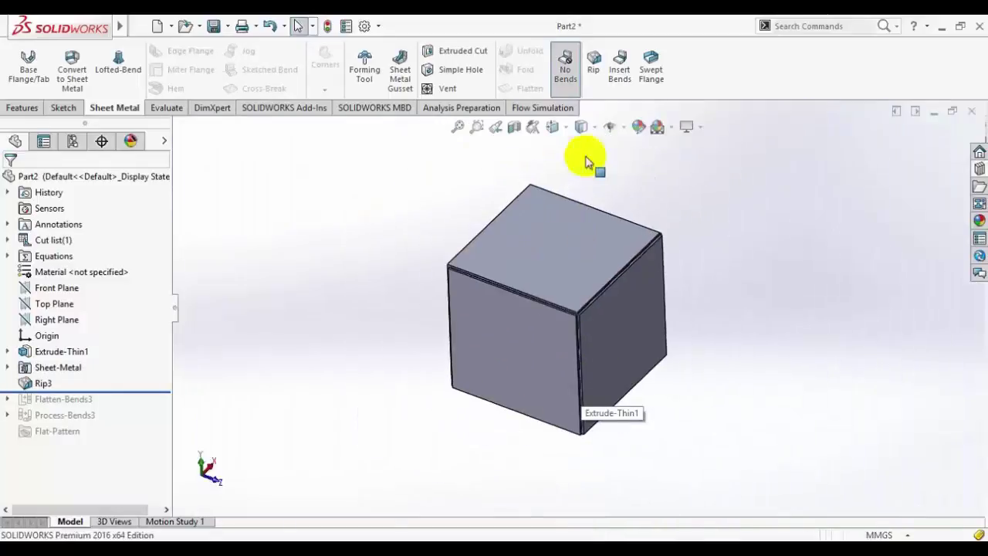
scroll(697, 275, "down", 2)
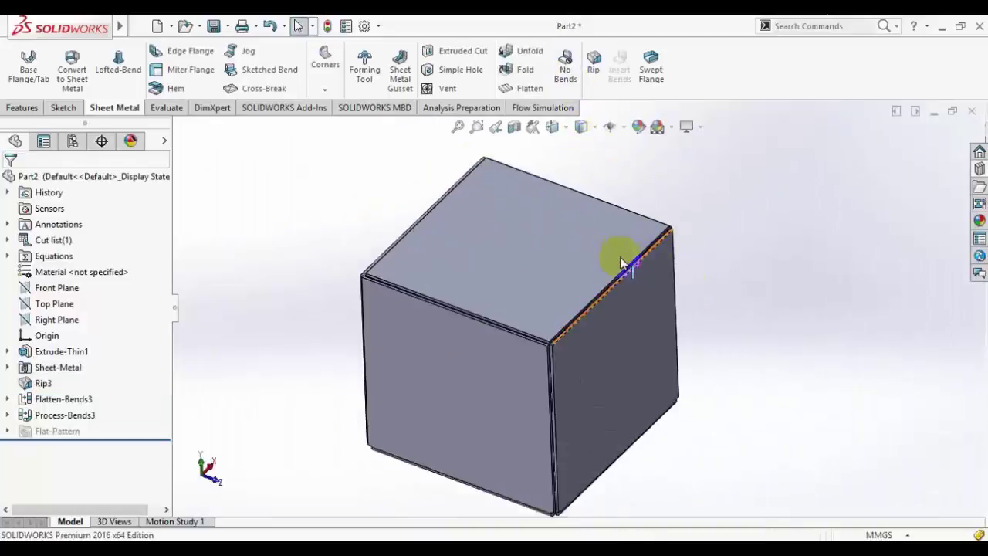
scroll(624, 257, "down", 3)
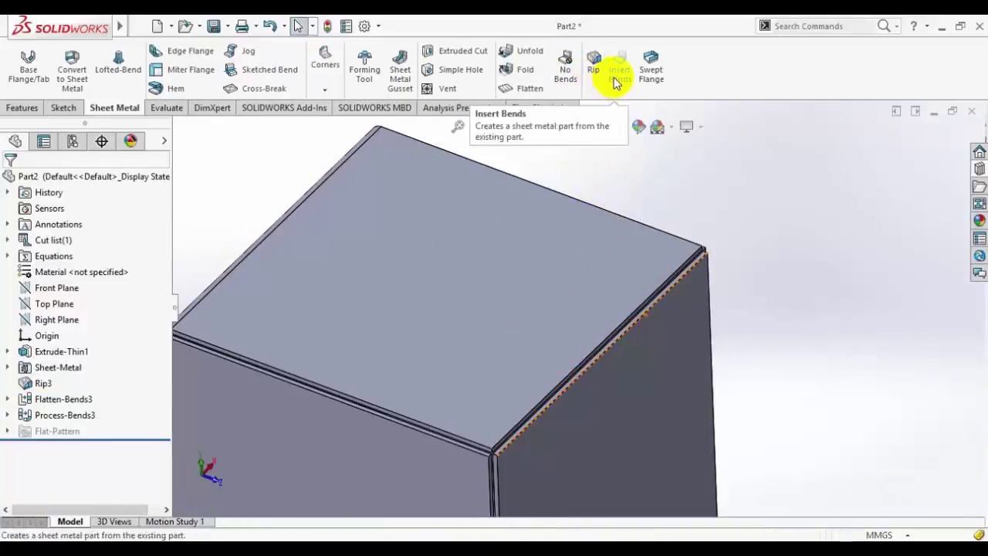
scroll(575, 317, "up", 1)
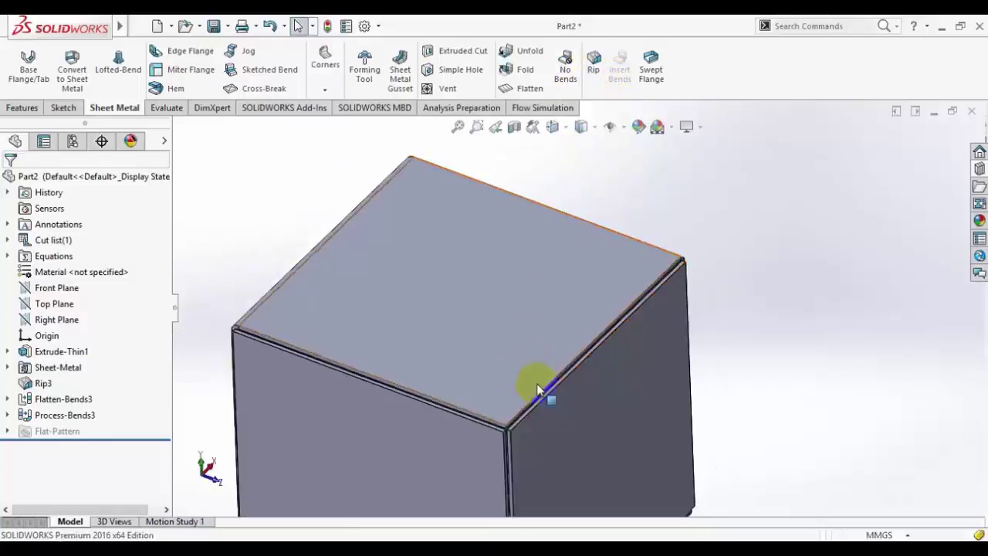
scroll(538, 389, "up", 4)
mouse_move(623, 461)
middle_mouse_down()
mouse_move(563, 441)
mouse_move(542, 354)
middle_mouse_up()
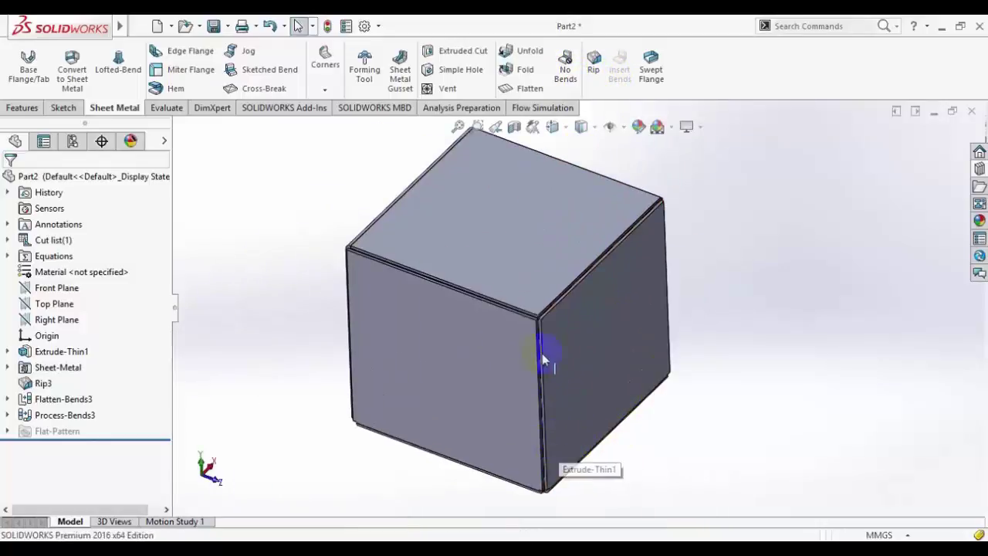
left_click(542, 356)
scroll(542, 356, "up", 1)
left_click(515, 300)
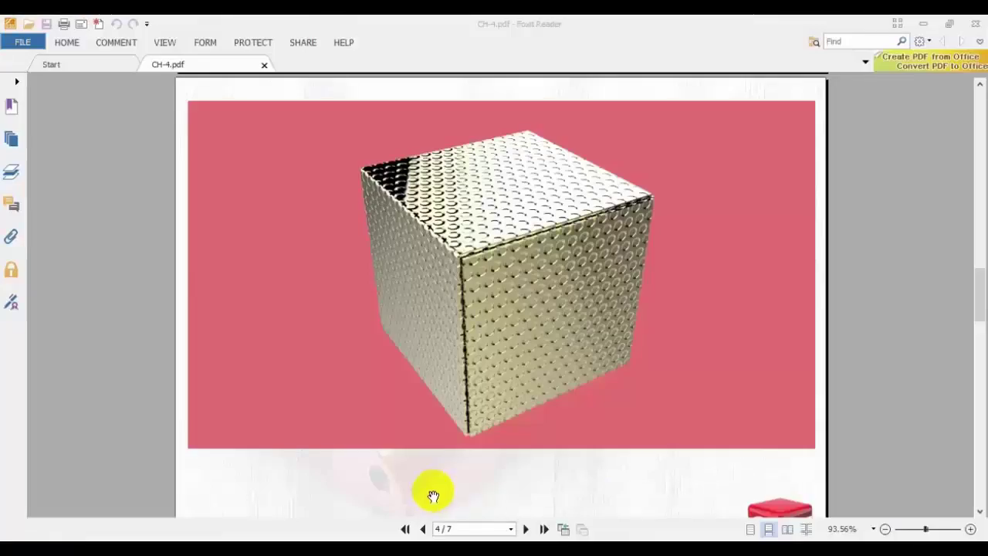
Step: Scroll CH-4.pdf from the cube page to page 5 of 7 showing the dodecahedron
left_click(587, 261)
scroll(587, 261, "down", 5)
scroll(587, 261, "down", 5)
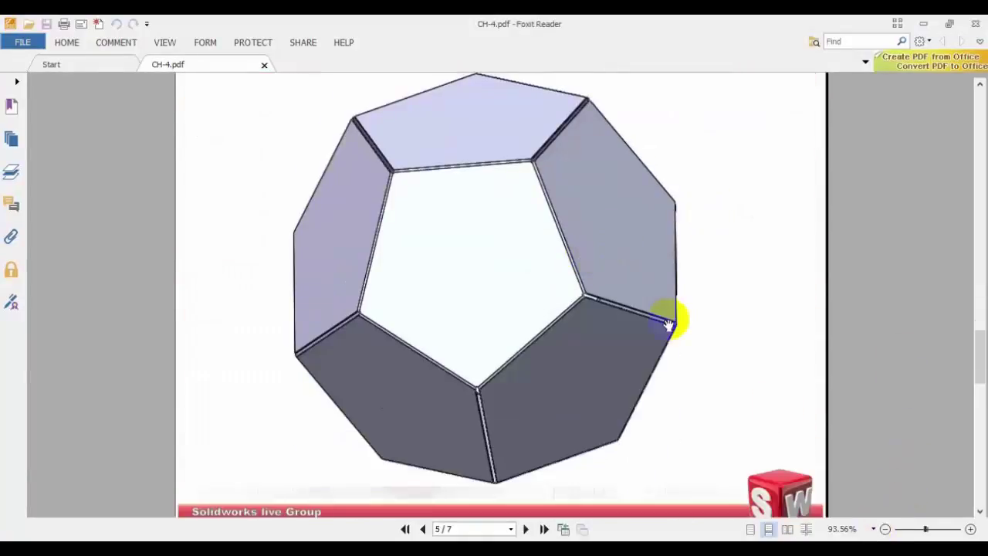
scroll(669, 323, "up", 1)
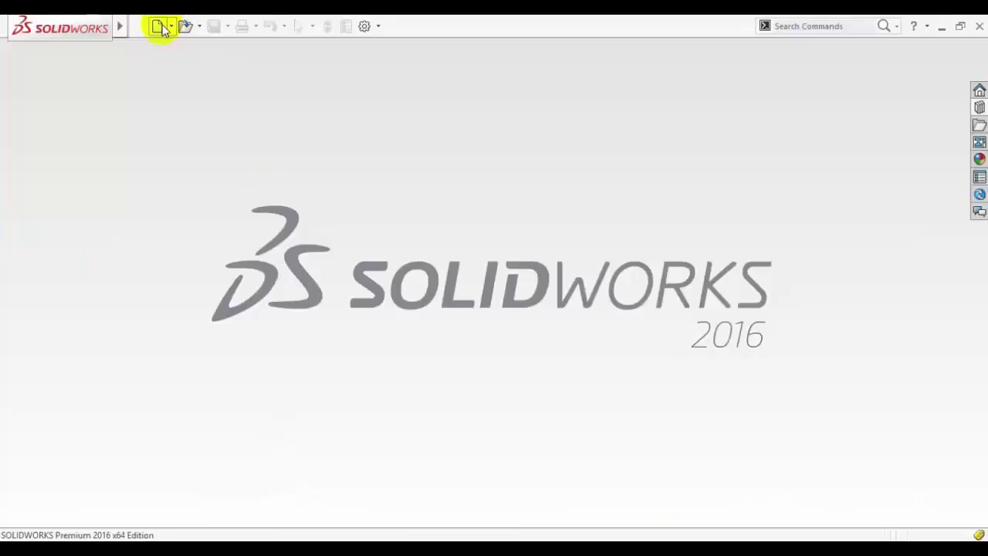
Step: Create a new part and sketch a pentagon centred on the origin on the Top Plane
left_click(159, 27)
double_click(113, 152)
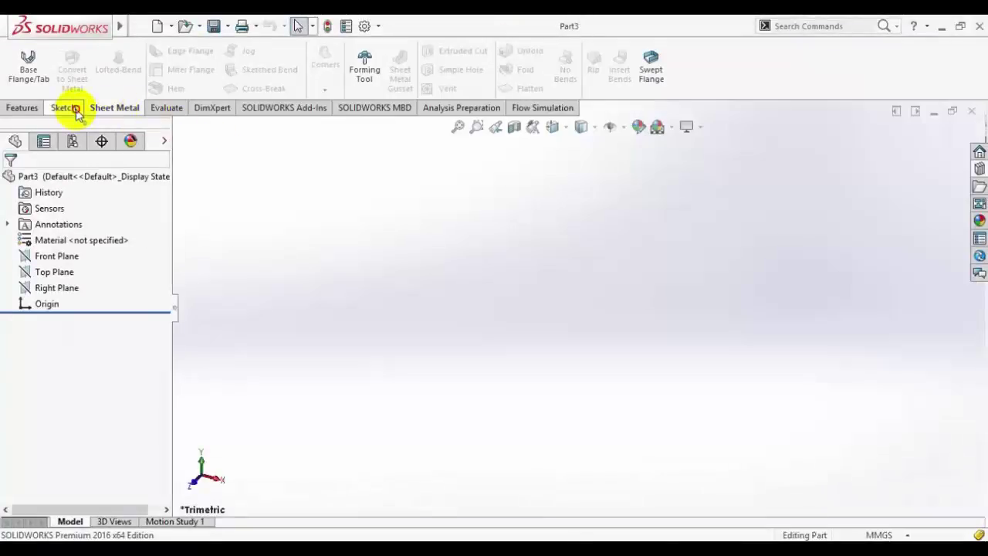
left_click(76, 113)
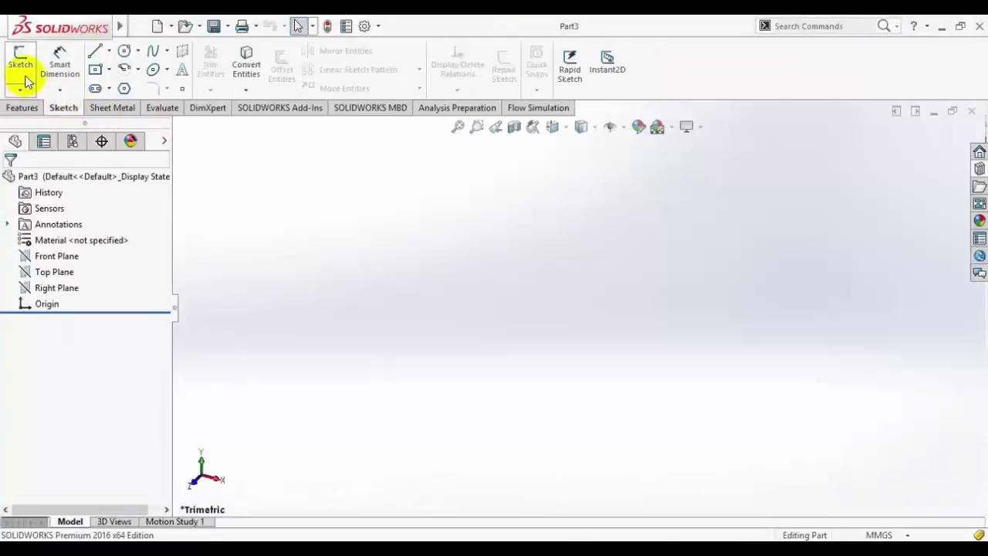
left_click(21, 58)
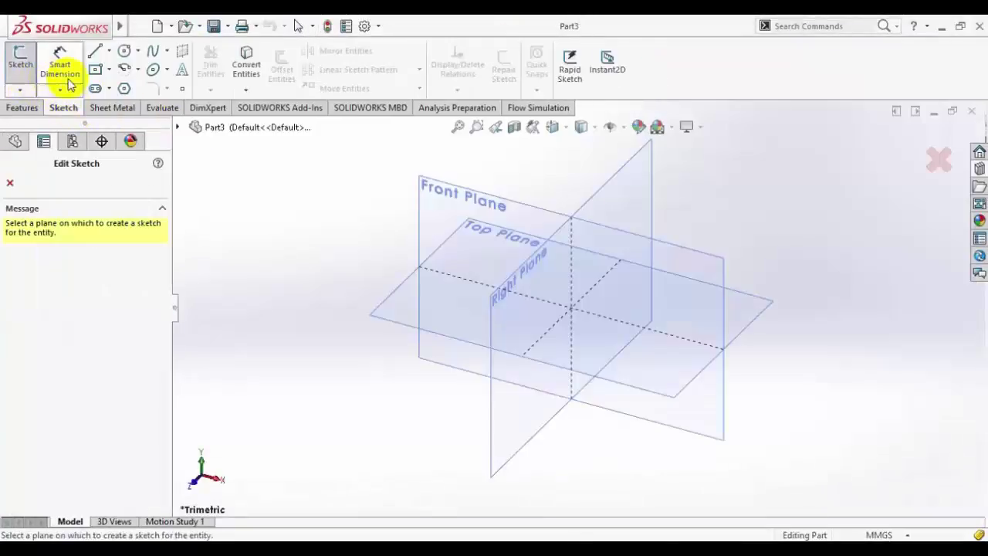
left_click(395, 304)
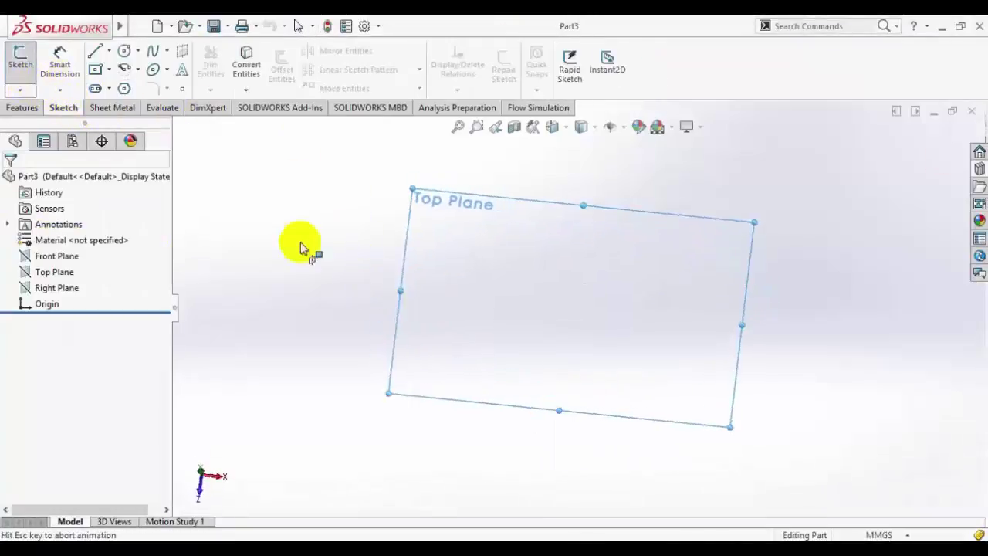
left_click(125, 90)
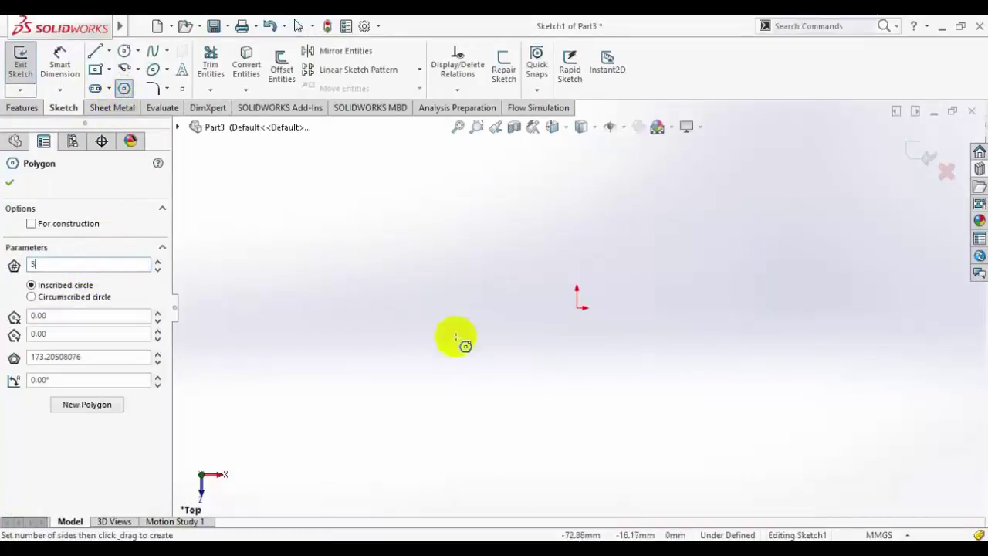
left_click(576, 306)
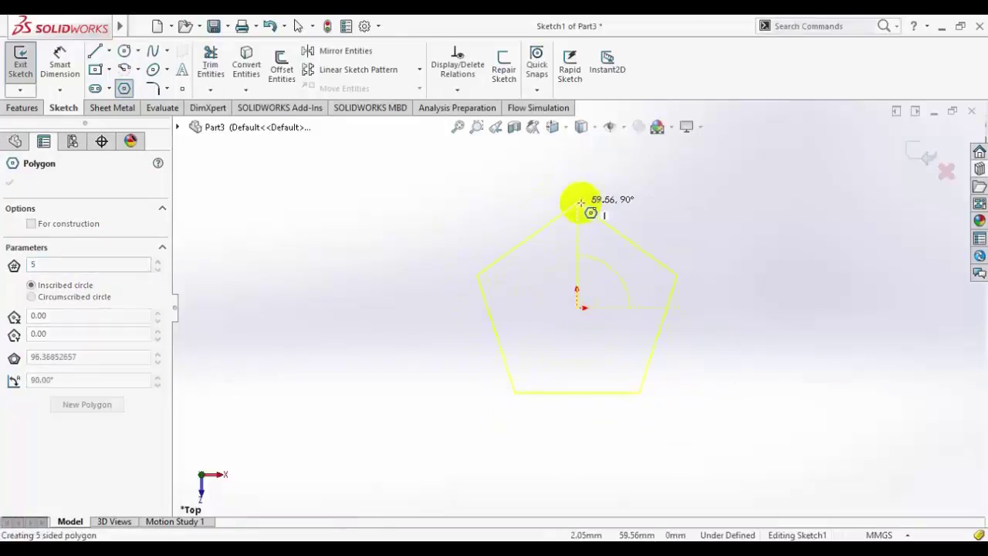
left_click(578, 193)
left_click(333, 224)
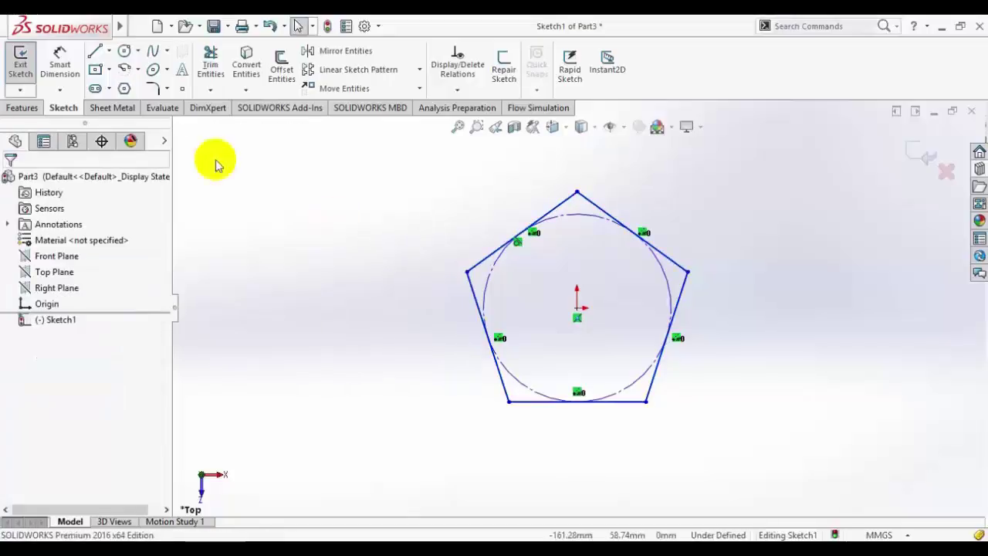
Step: Dimension the pentagon's upper-left side to 100 mm and close the sketch
left_click(60, 62)
left_click(495, 259)
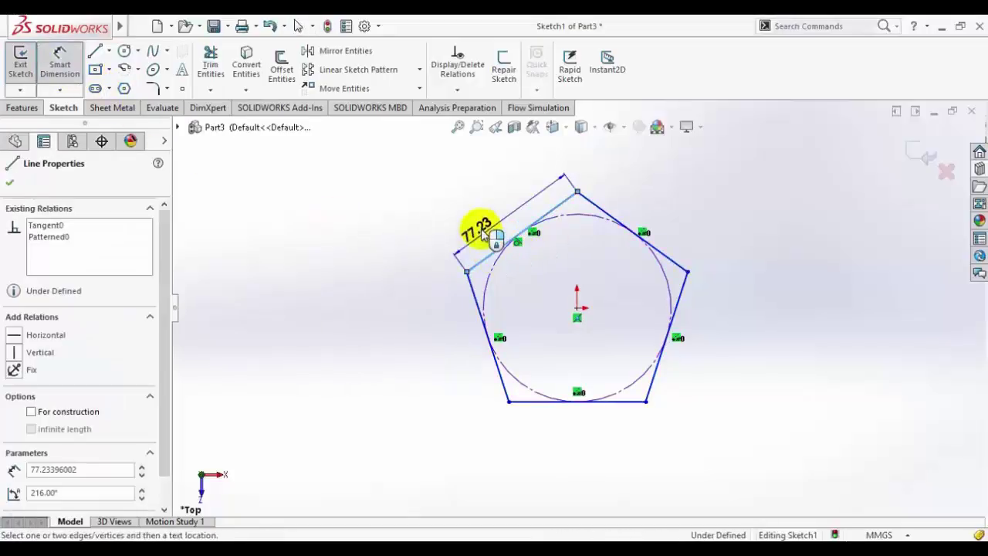
left_click(483, 232)
type("100")
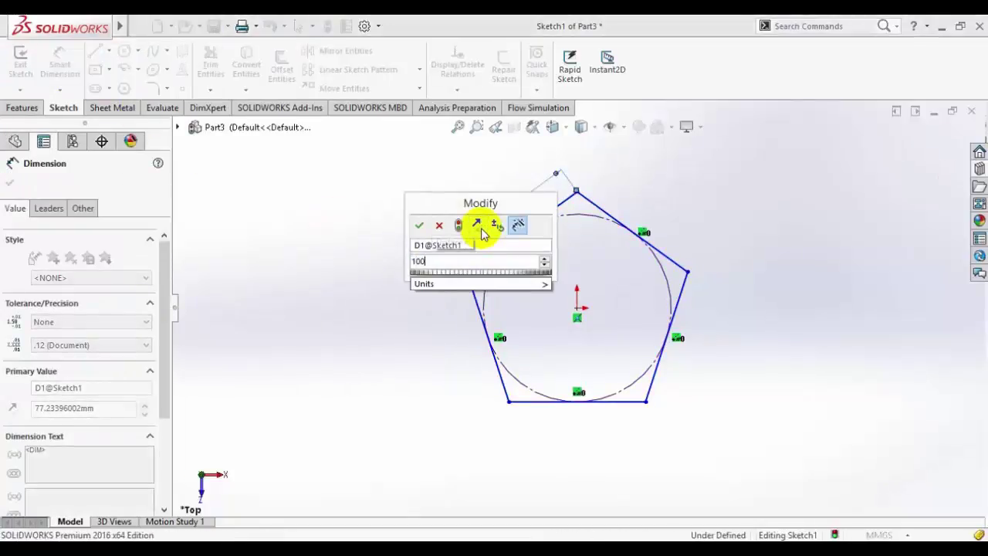
key("Return")
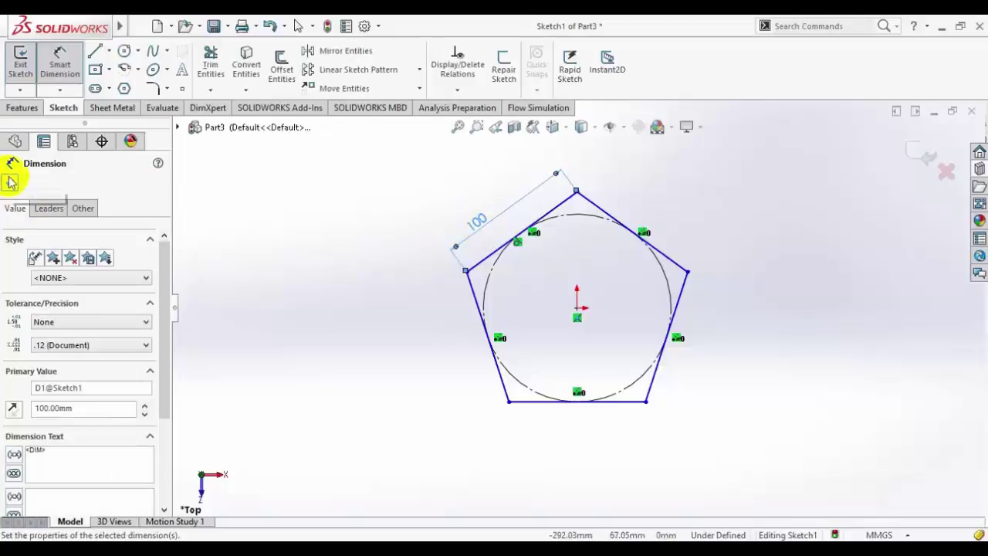
left_click(10, 182)
left_click(26, 113)
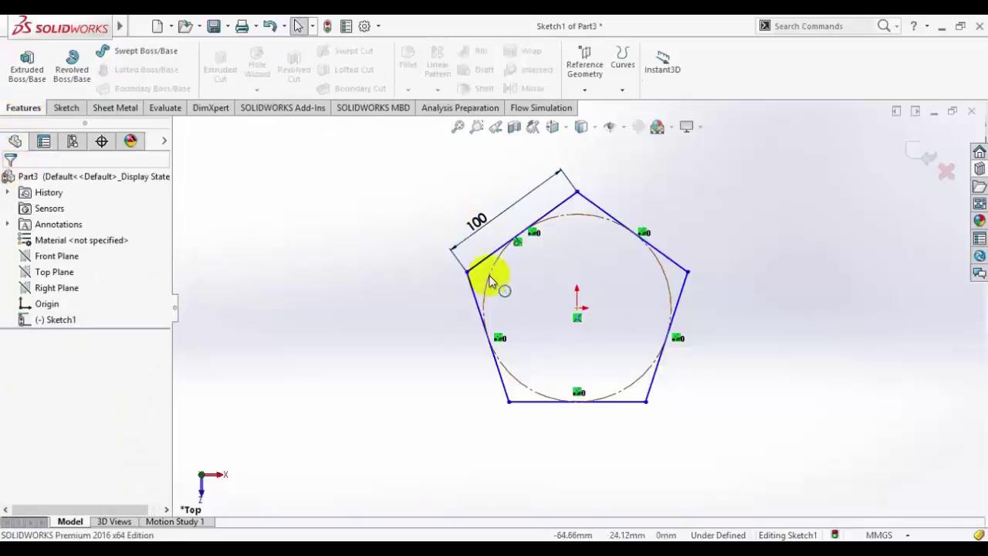
Step: Extrude the pentagon 210 mm with a 30° outward draft
left_click(17, 75)
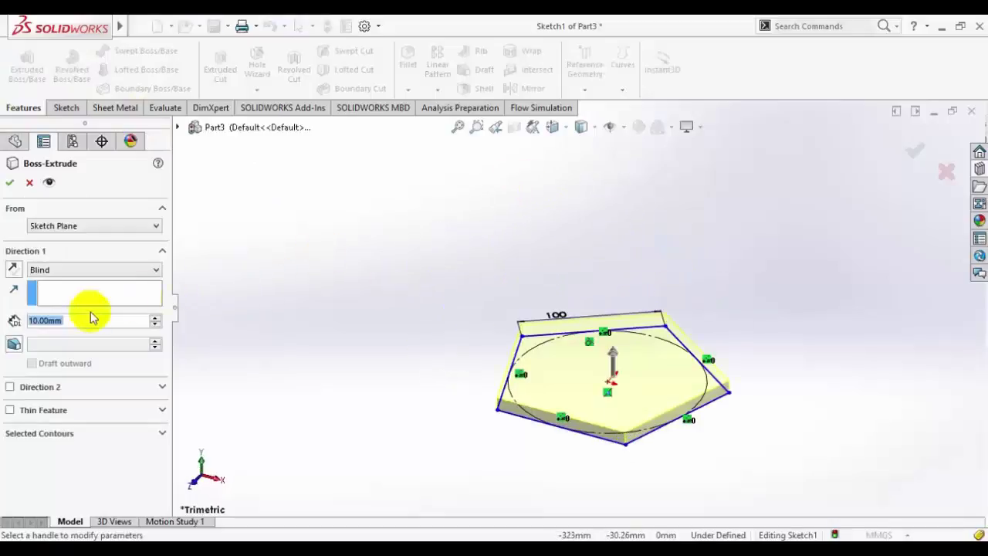
type("210")
key("Return")
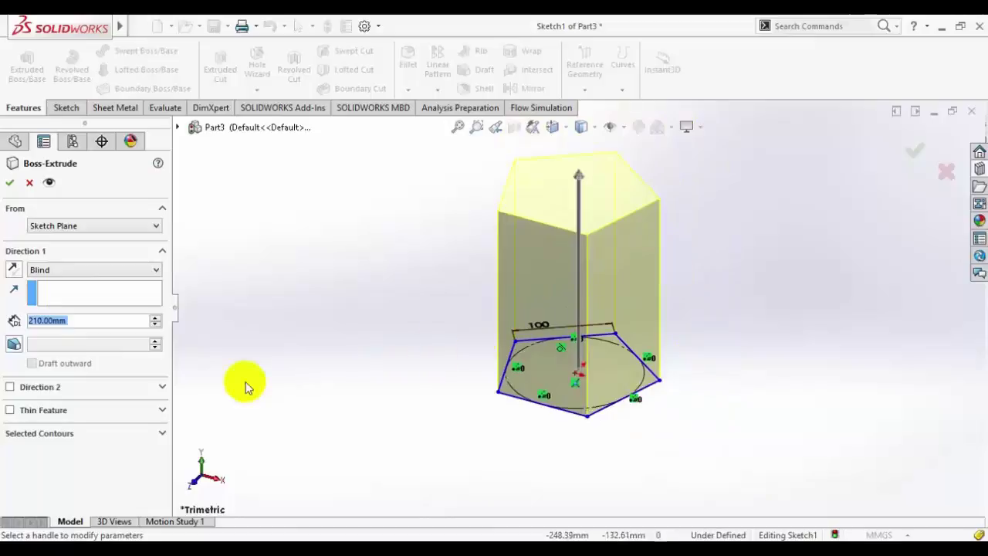
left_click(14, 343)
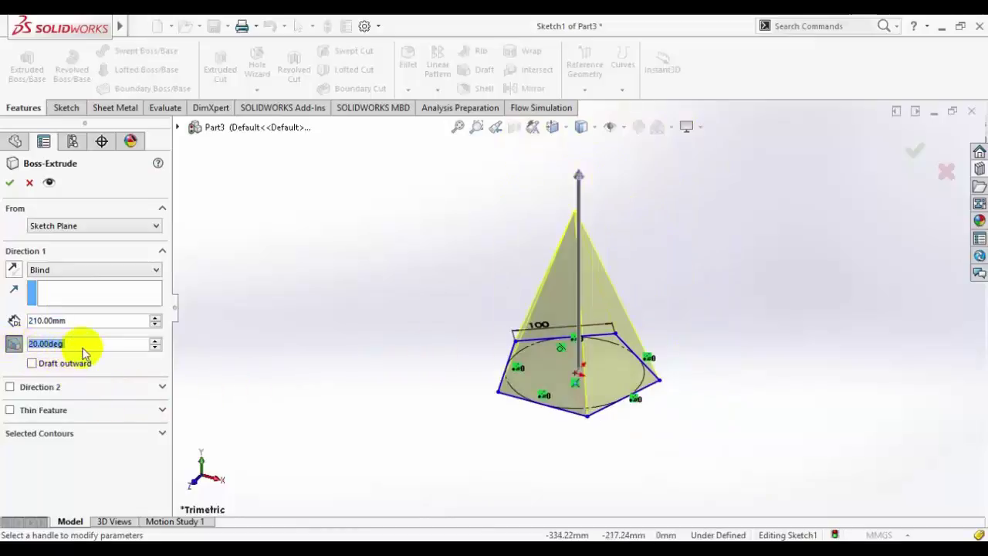
left_click(32, 364)
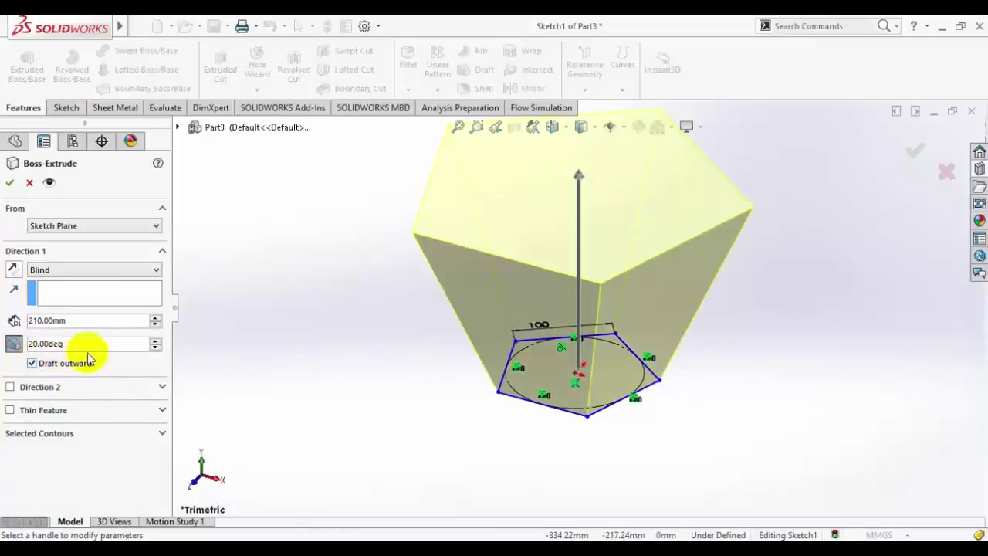
type("30")
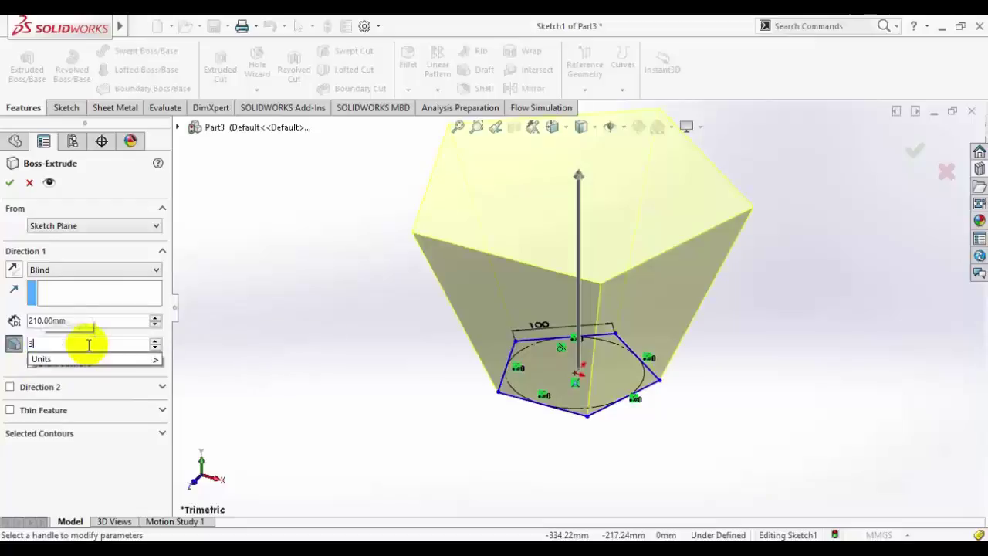
key("Return")
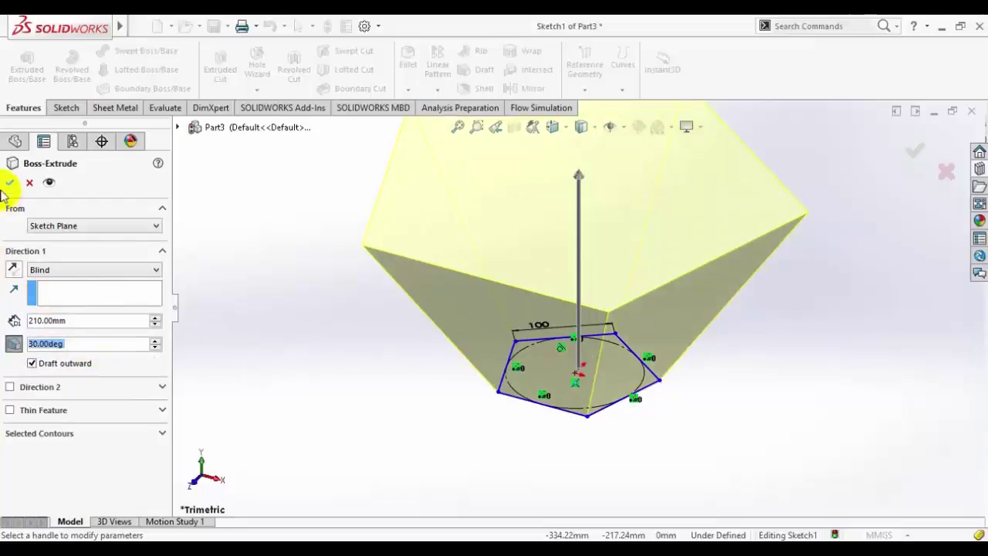
left_click(10, 183)
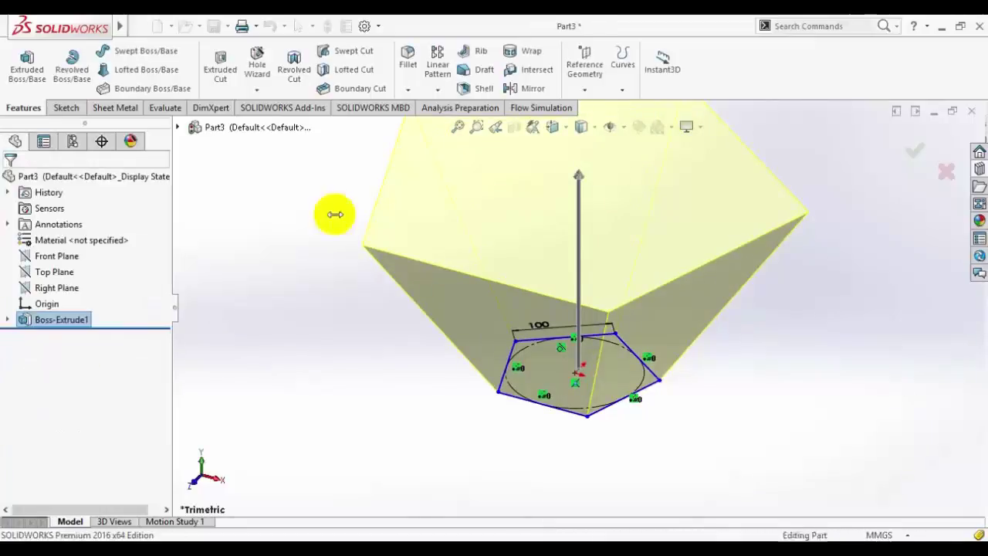
scroll(633, 219, "up", 3)
scroll(544, 286, "down", 3)
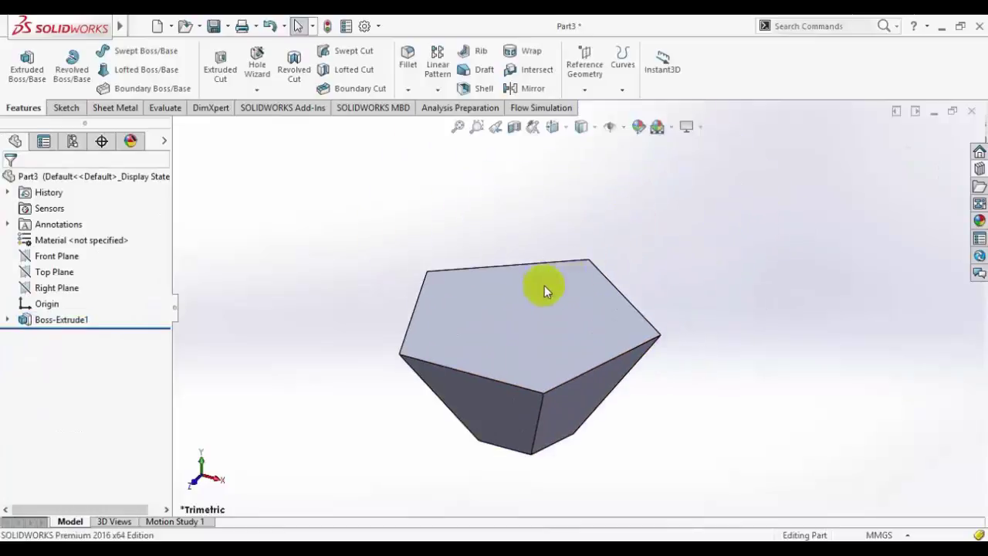
left_click(545, 286)
Step: Sketch a pentagon centred on the origin on the top face, viewed normal to it
left_click(651, 254)
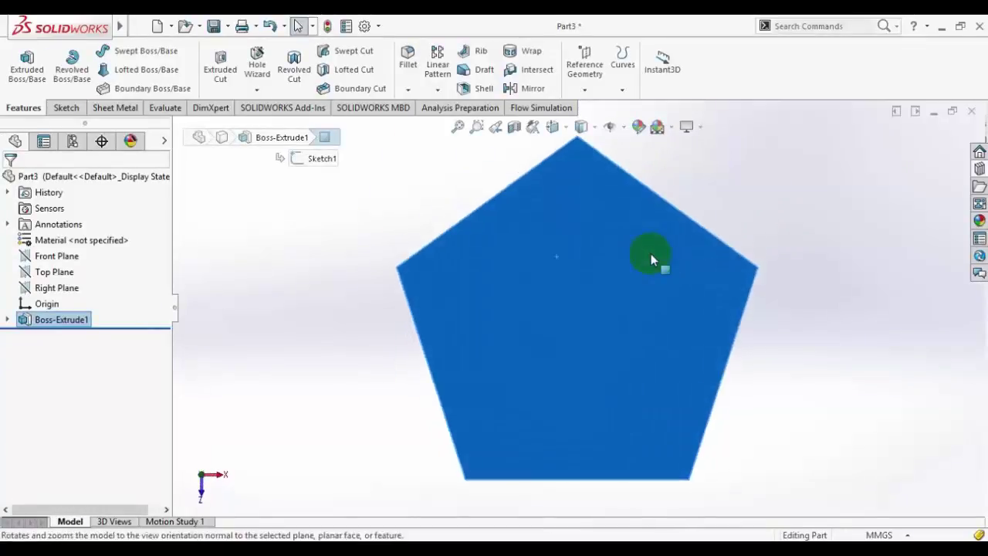
left_click(67, 107)
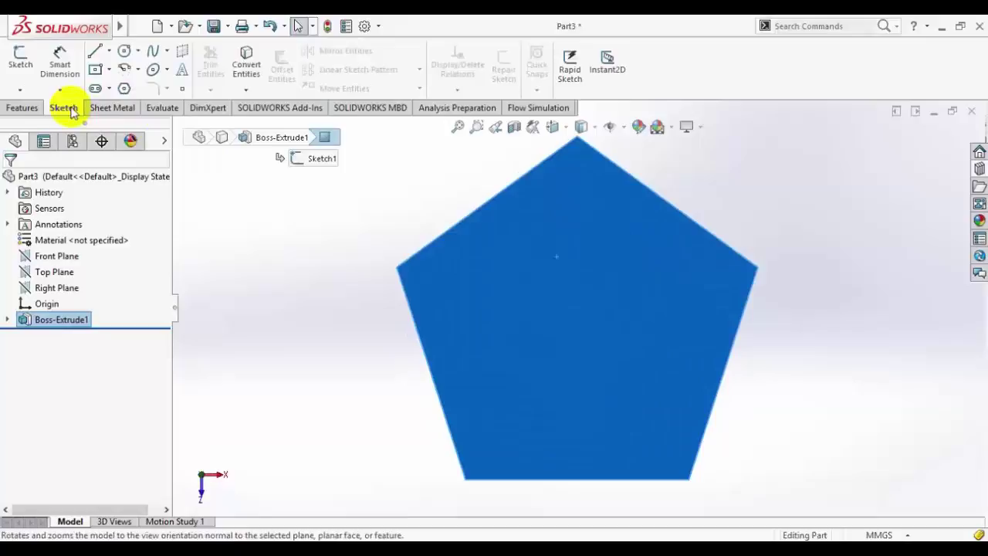
left_click(21, 66)
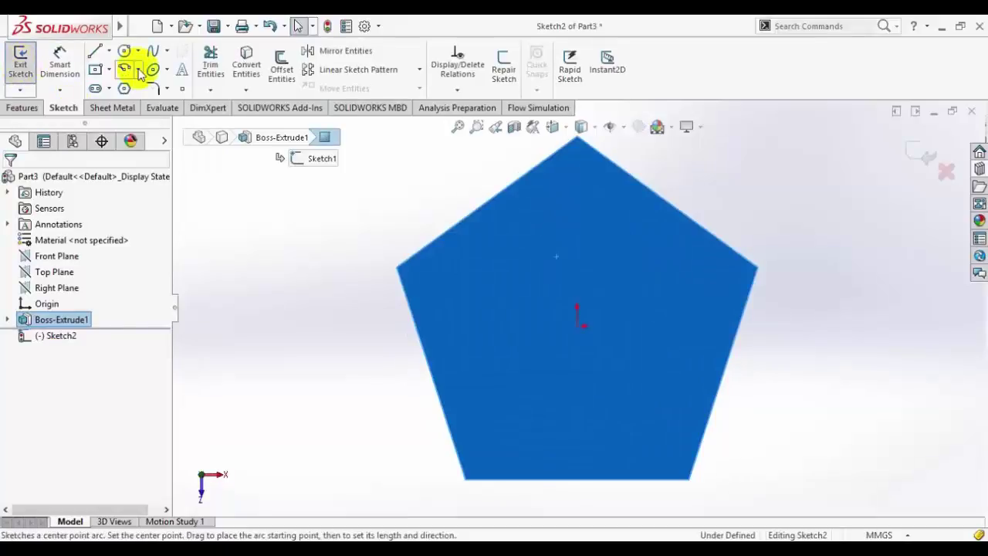
left_click(126, 88)
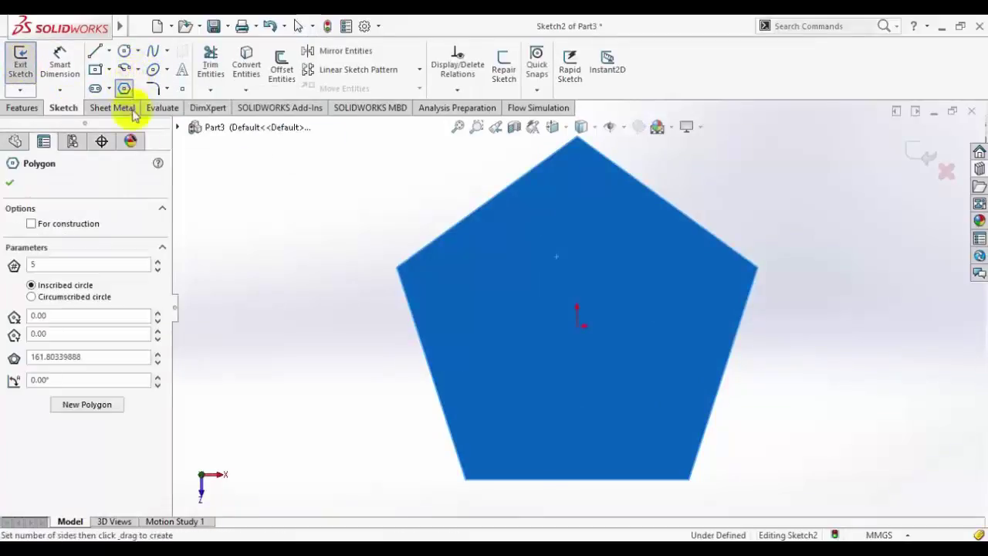
mouse_move(577, 329)
left_mouse_down()
mouse_move(487, 202)
mouse_move(518, 248)
left_mouse_up()
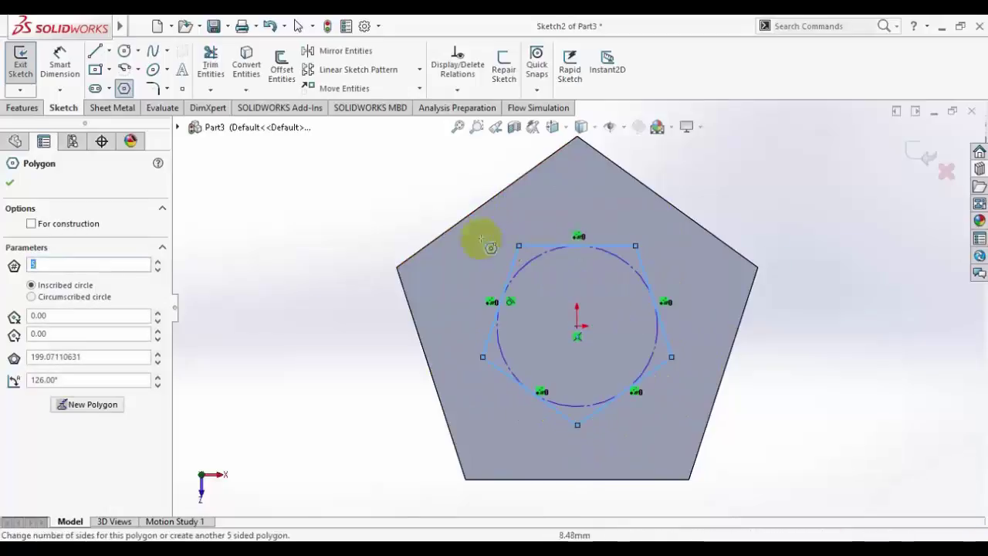
right_click(360, 203)
left_click(361, 203)
right_click(360, 203)
left_click(386, 214)
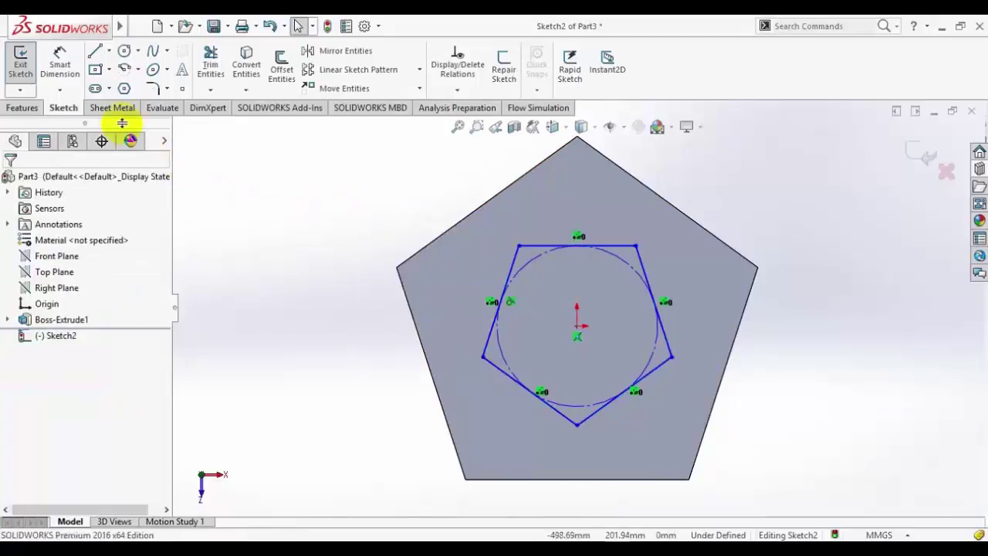
Step: Dimension a side of the inner pentagon to 100 mm and exit the sketch
left_click(508, 272)
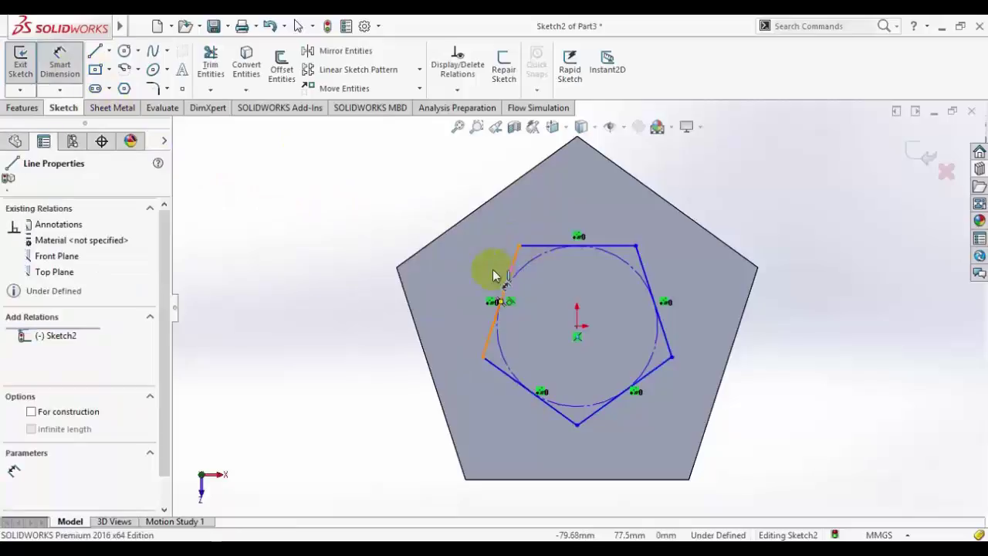
left_click(487, 280)
type("1")
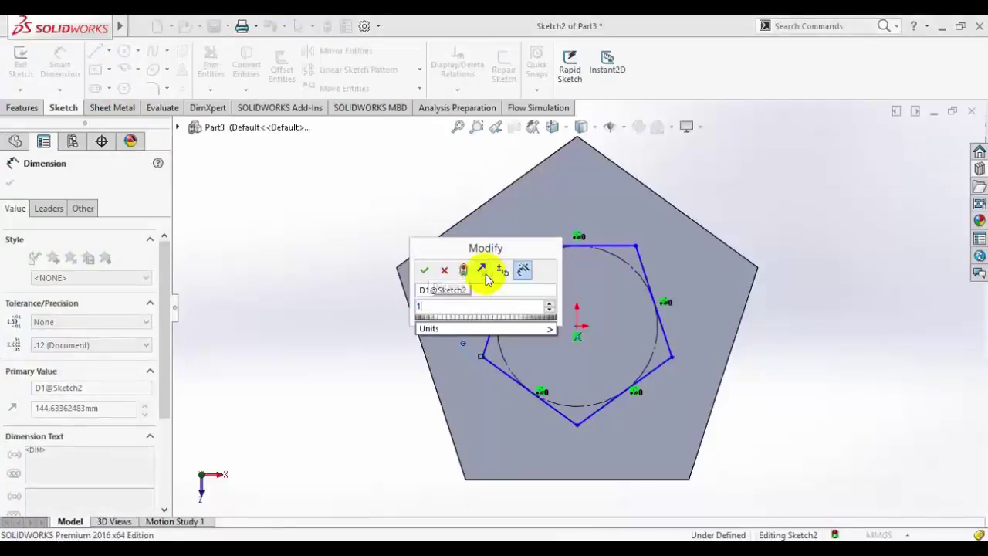
type("00")
key("Return")
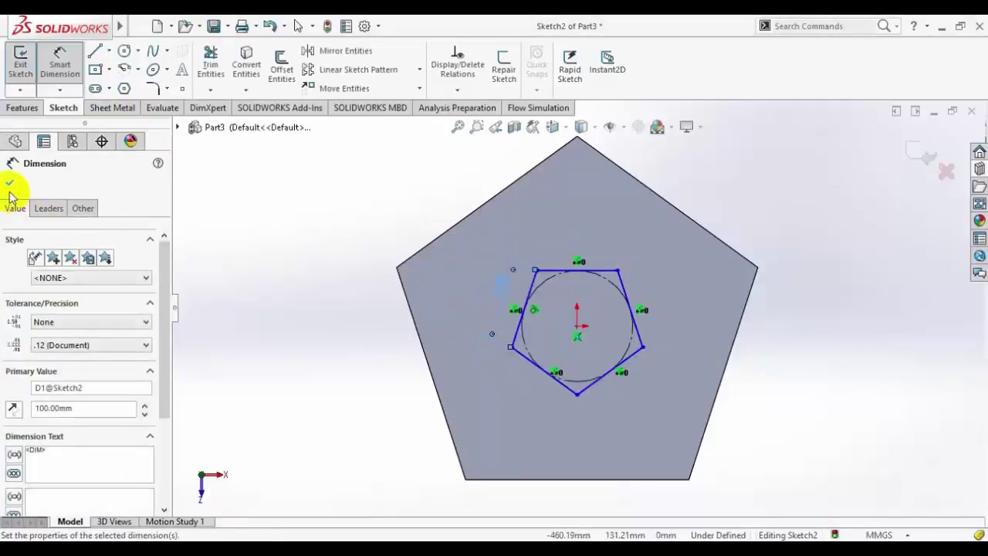
left_click(11, 188)
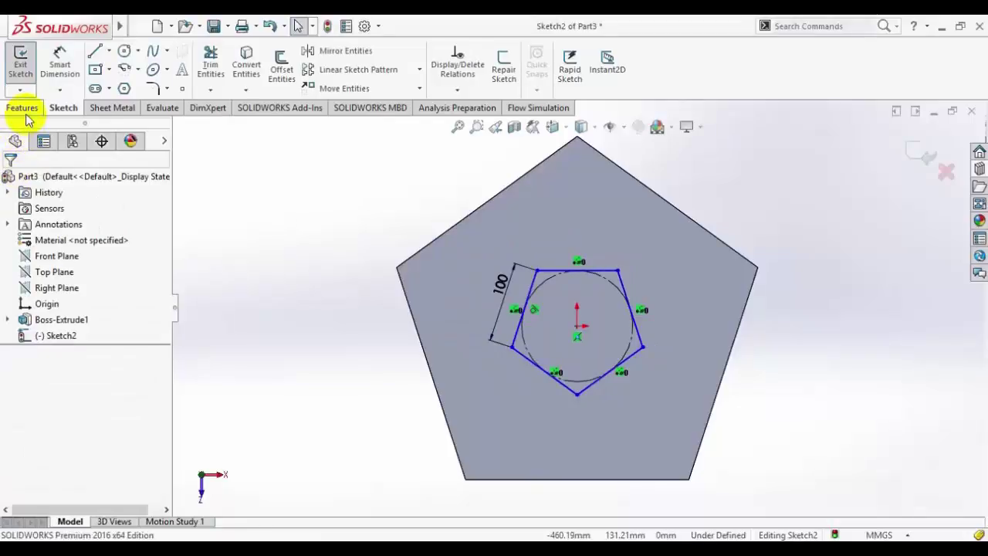
left_click(22, 109)
left_click(220, 68)
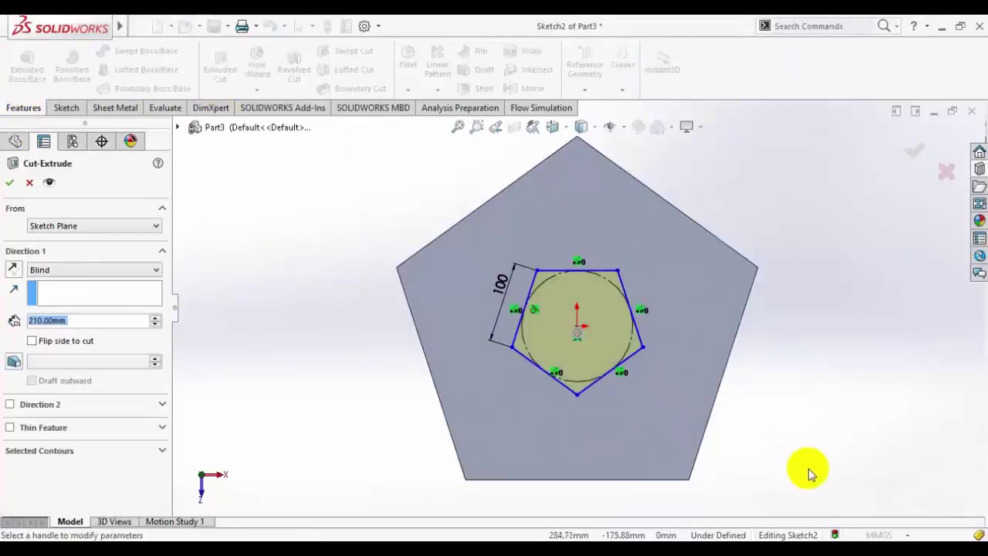
left_click(552, 138)
left_click(567, 326)
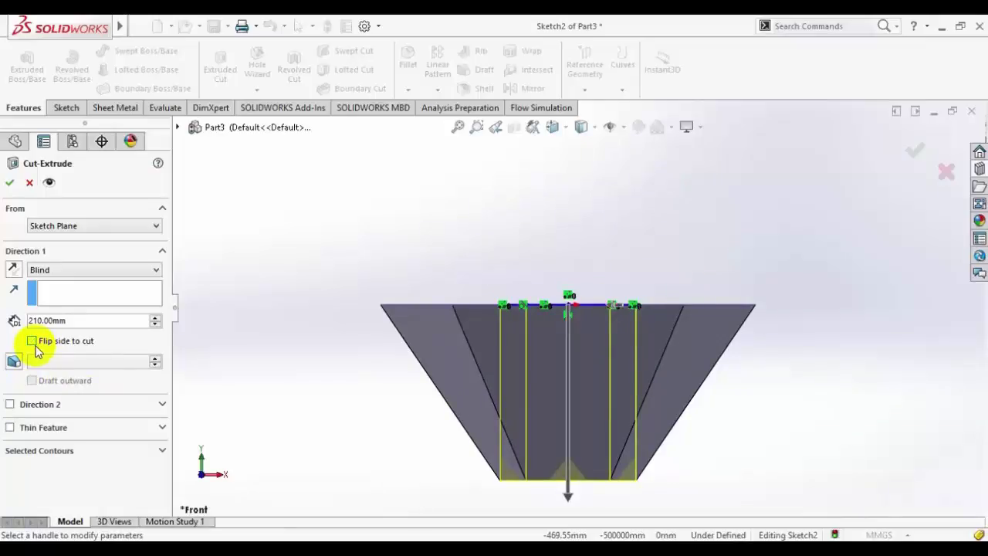
left_click(14, 361)
type("30")
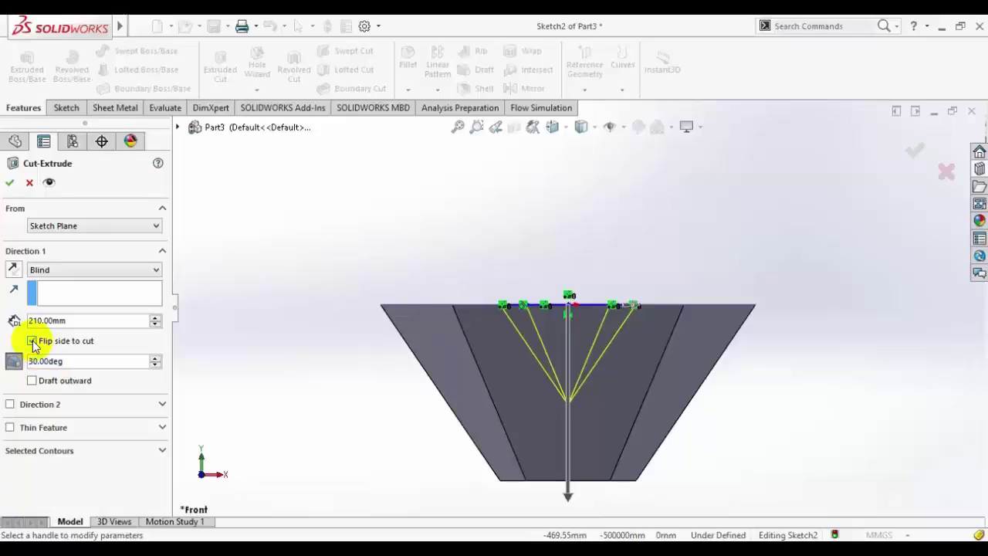
left_click(10, 184)
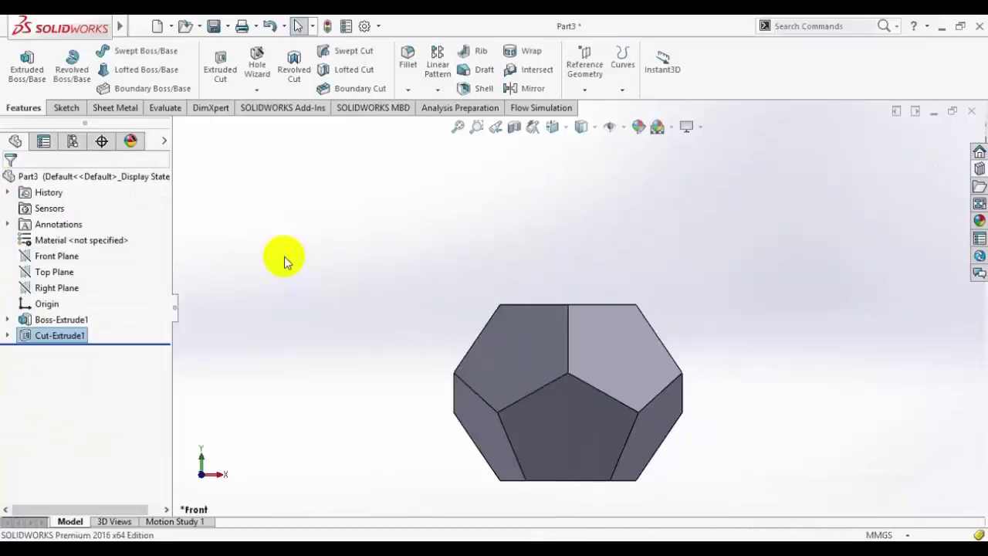
scroll(703, 363, "down", 1)
mouse_move(701, 356)
middle_mouse_down()
mouse_move(624, 276)
mouse_move(633, 224)
mouse_move(642, 419)
mouse_move(687, 486)
mouse_move(728, 349)
mouse_move(757, 446)
mouse_move(666, 459)
middle_mouse_up()
left_click(688, 438)
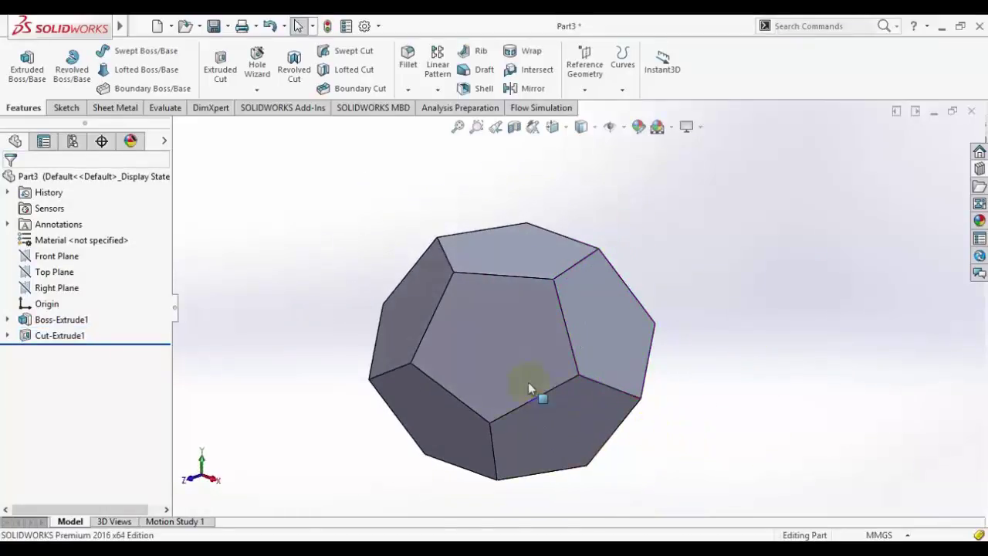
scroll(528, 382, "down", 1)
scroll(453, 253, "down", 1)
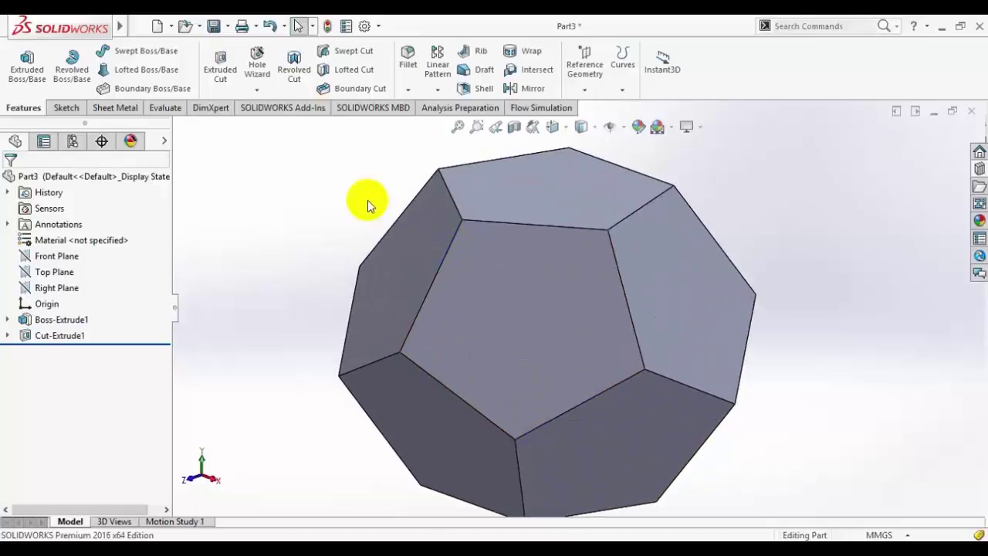
scroll(541, 347, "up", 1)
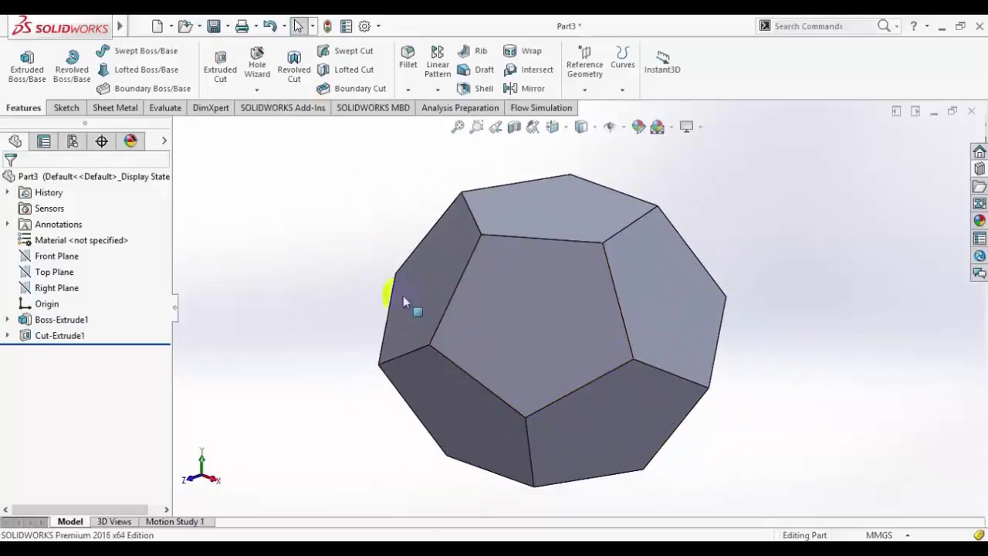
Step: Start Convert to Sheet Metal with the top face fixed and select the first bend edges
left_click(122, 112)
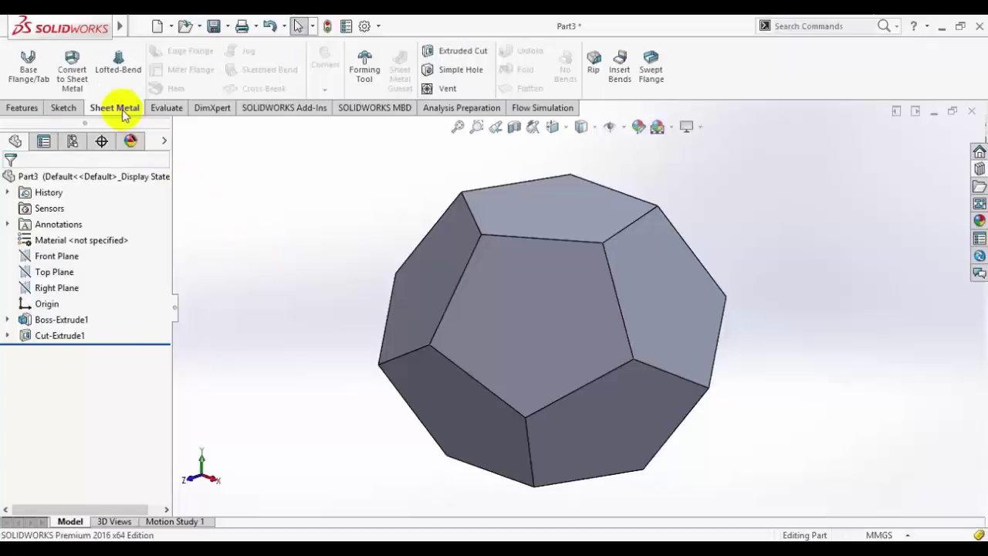
left_click(70, 73)
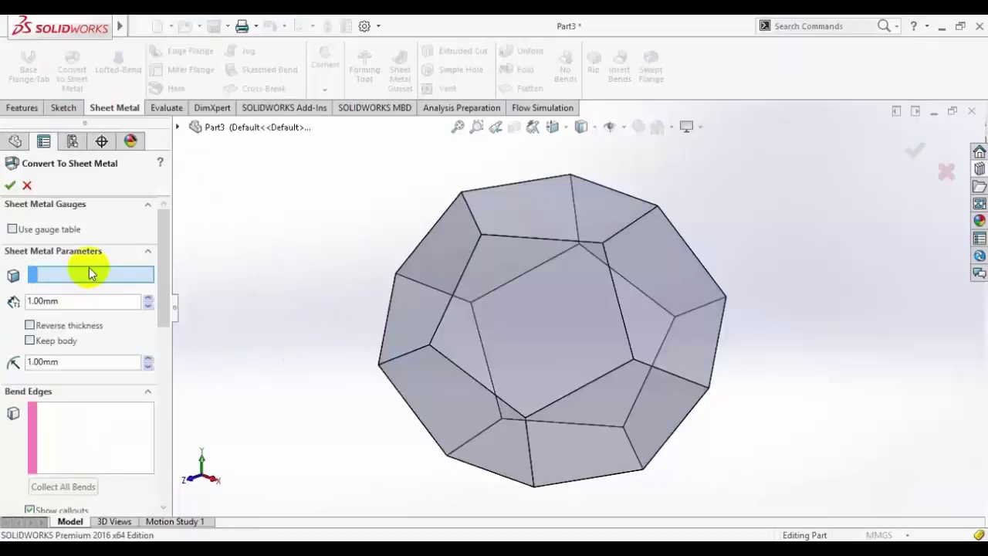
left_click(525, 212)
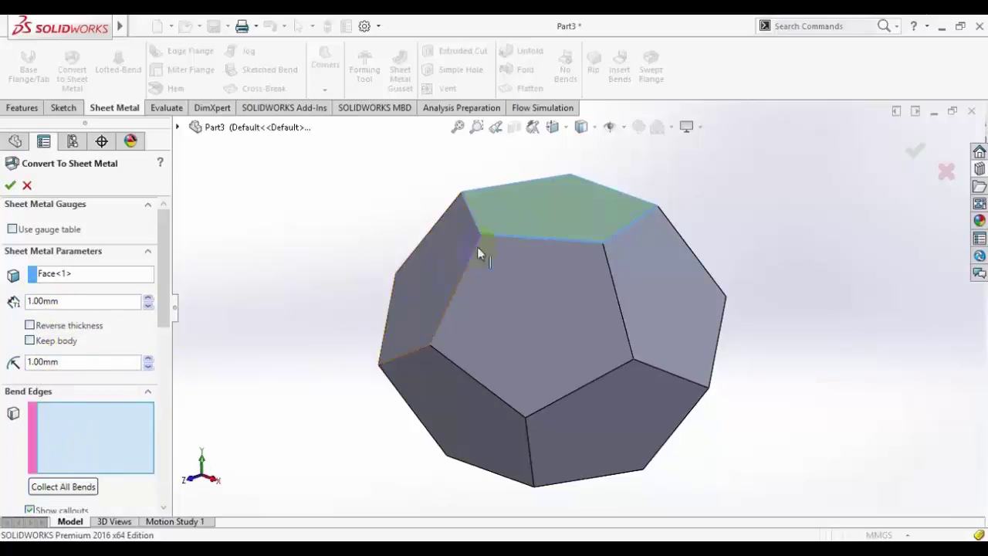
left_click(501, 237)
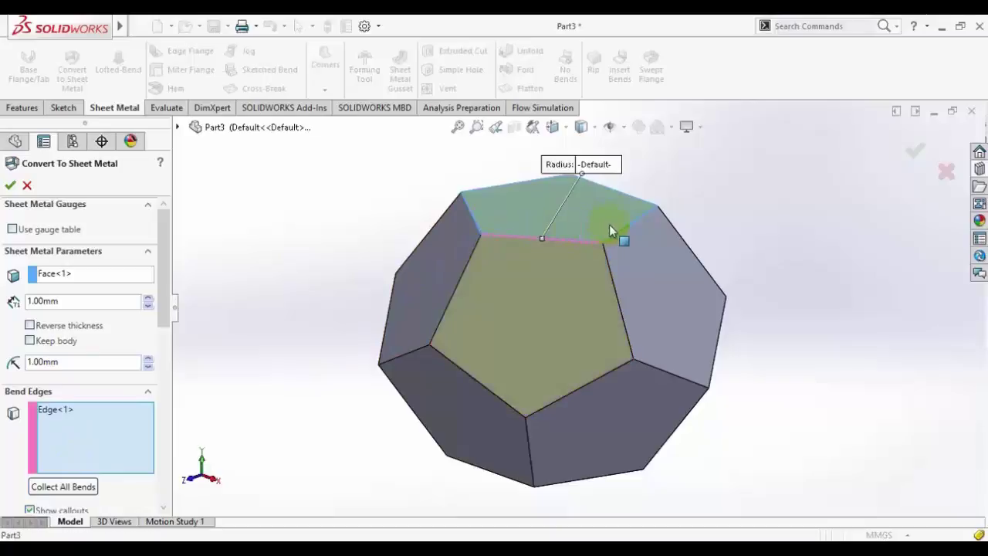
left_click(606, 249)
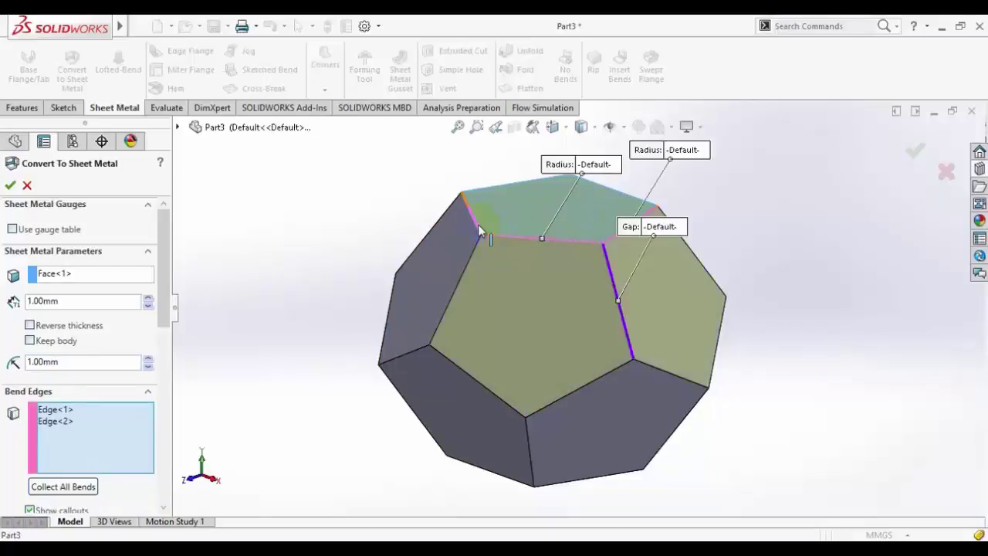
left_click(478, 229)
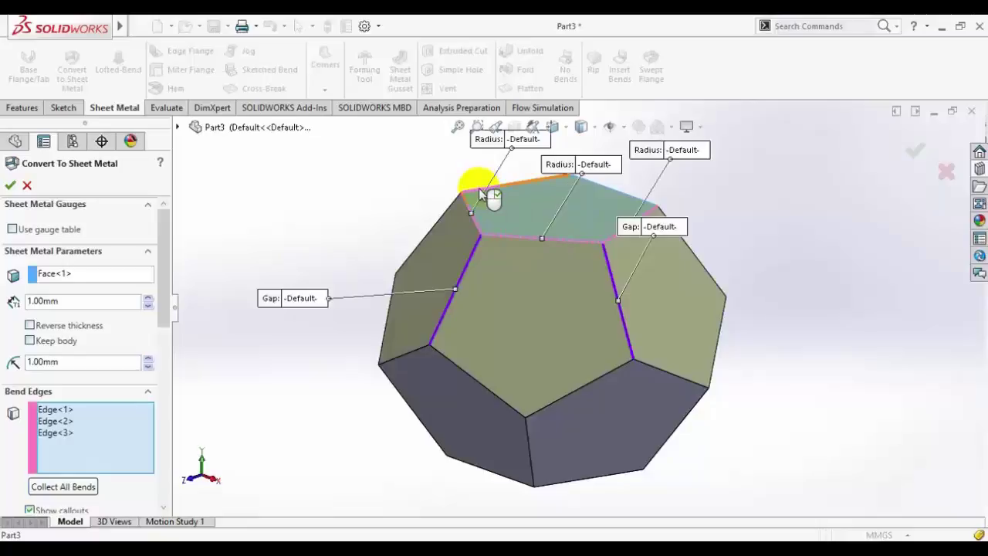
left_click(624, 194)
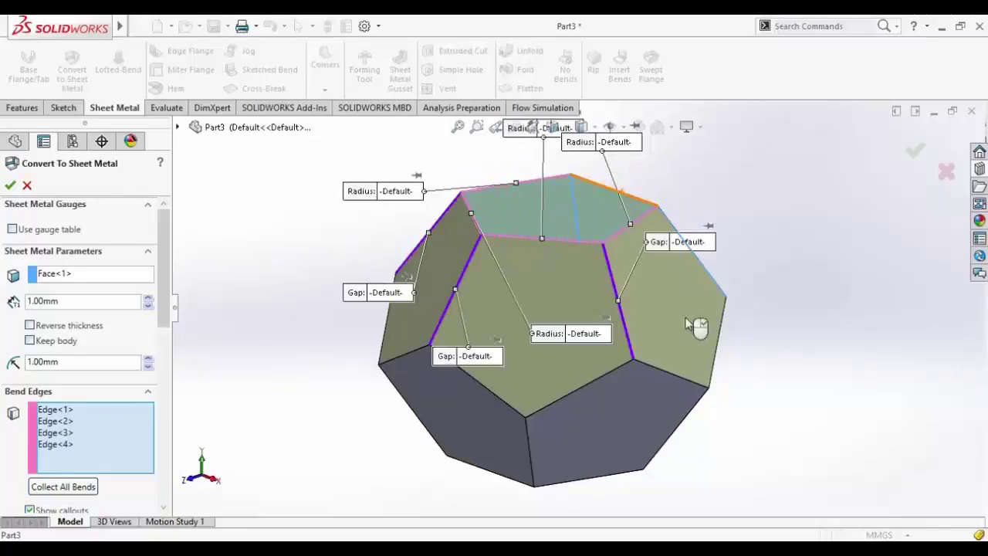
left_click(720, 386)
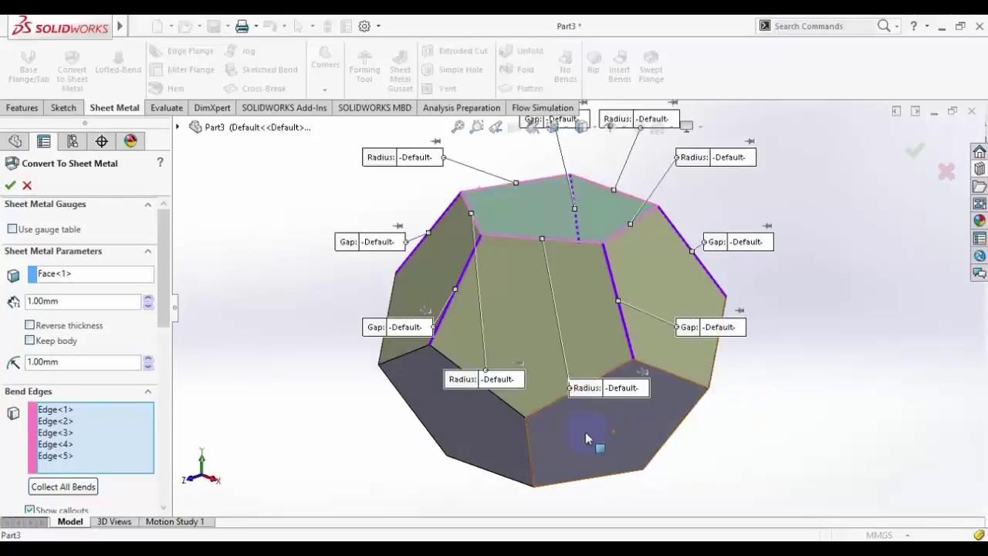
left_click(550, 415)
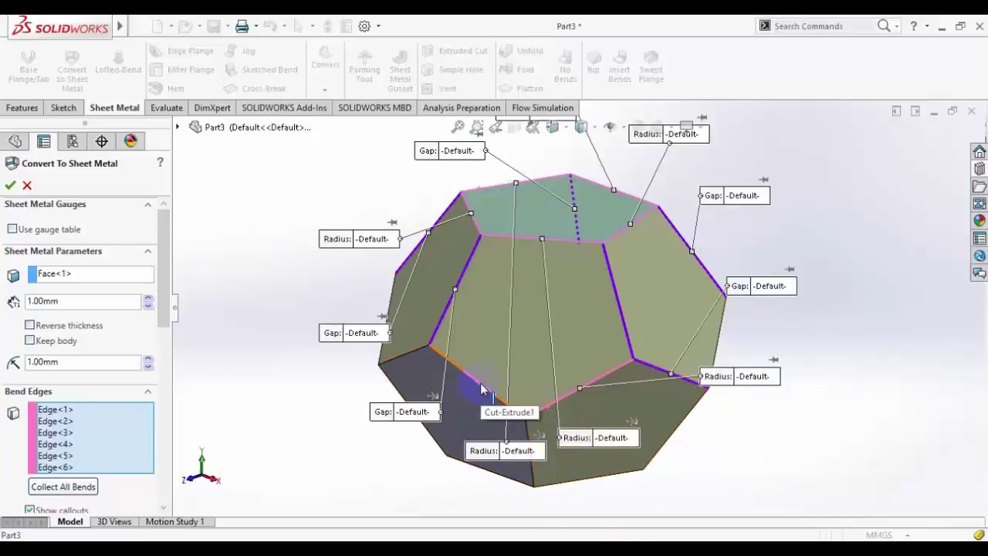
left_click(530, 451)
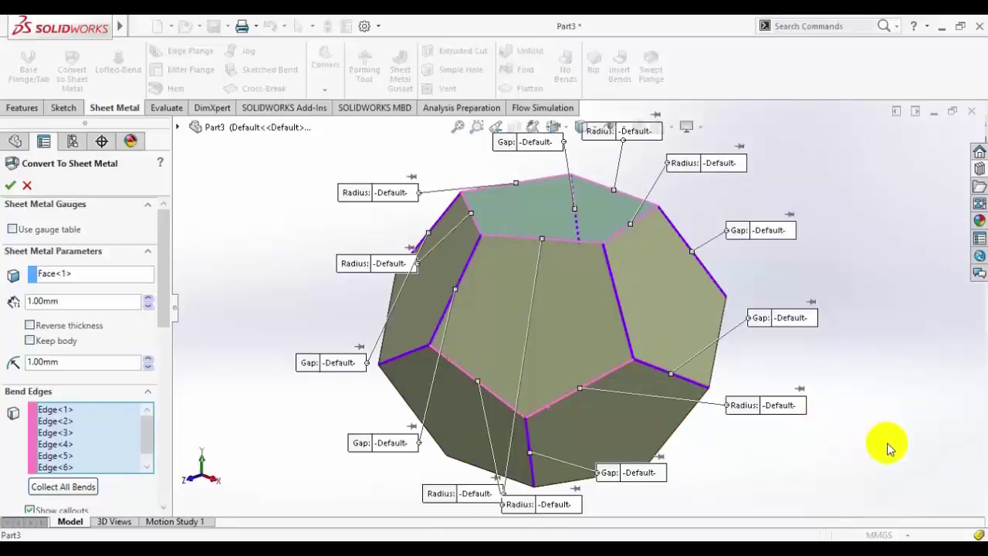
Step: Orbit around the dodecahedron and add the remaining hidden edges as bends
mouse_move(888, 448)
middle_mouse_down()
mouse_move(774, 469)
mouse_move(794, 496)
middle_mouse_up()
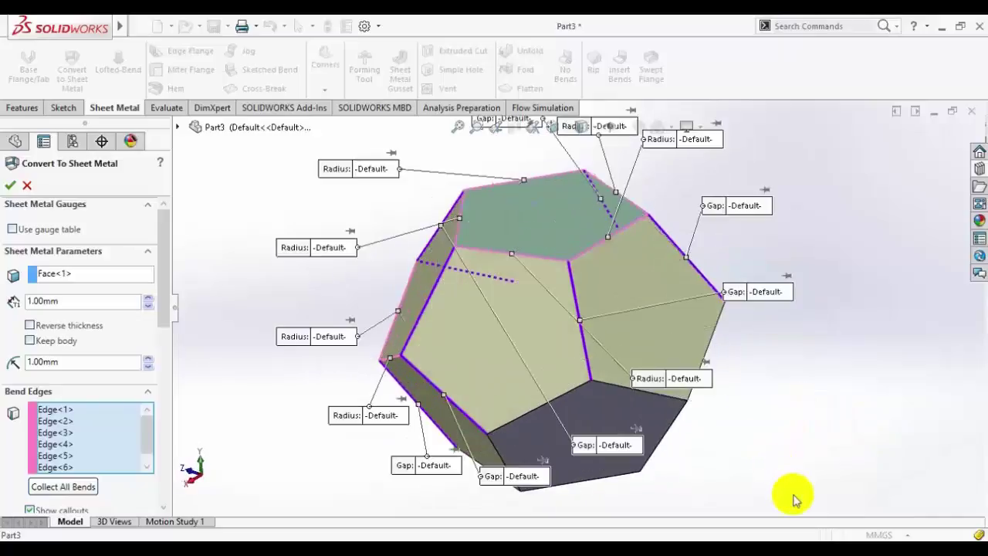
left_click(594, 422)
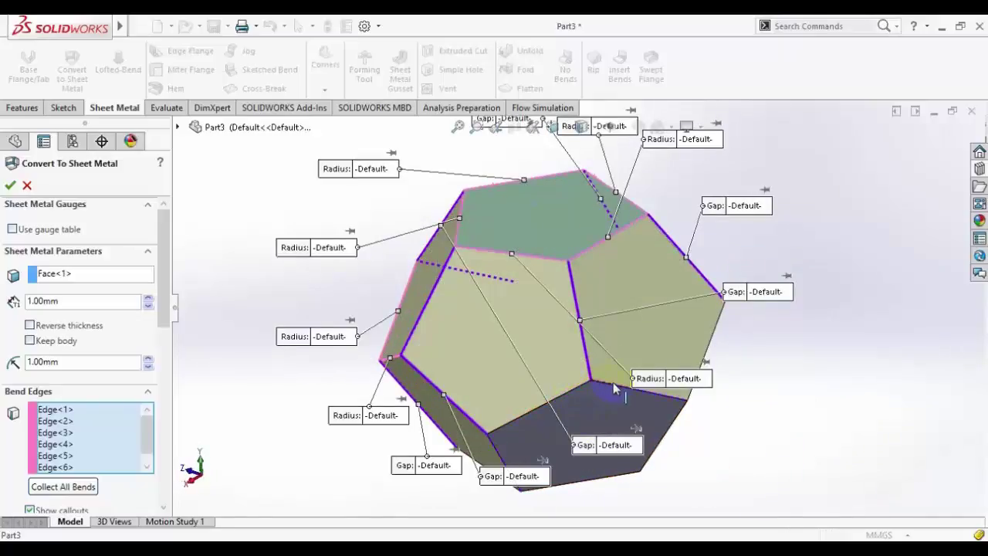
left_click(615, 388)
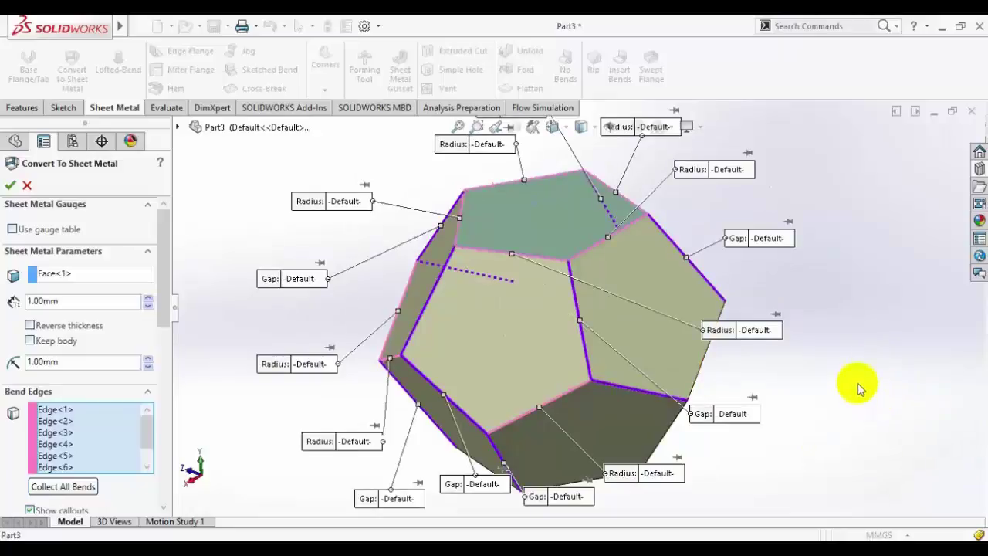
mouse_move(849, 450)
middle_mouse_down()
mouse_move(836, 415)
mouse_move(787, 450)
mouse_move(800, 470)
mouse_move(641, 386)
middle_mouse_up()
left_click(641, 378)
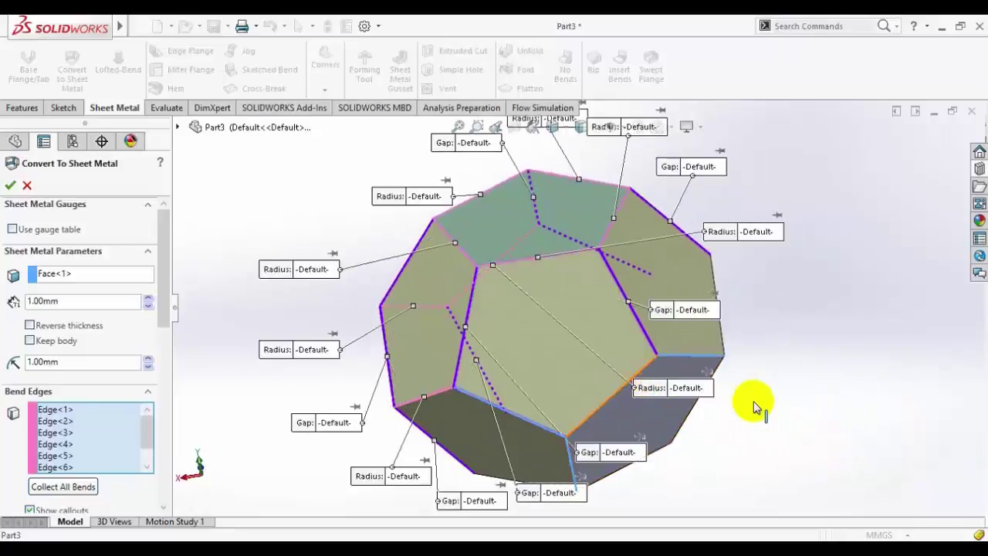
mouse_move(874, 472)
middle_mouse_down()
mouse_move(816, 397)
mouse_move(767, 404)
mouse_move(772, 485)
mouse_move(541, 373)
middle_mouse_up()
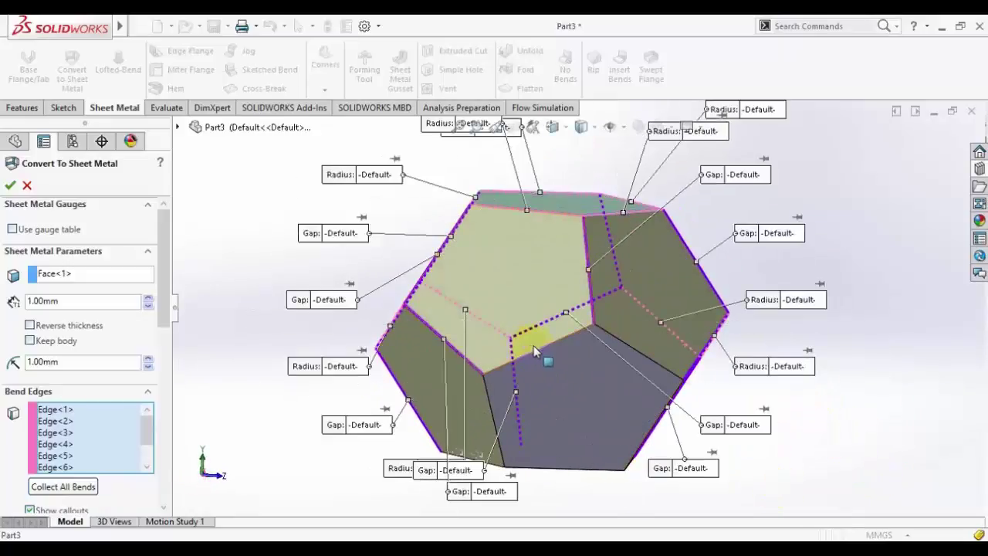
left_click(540, 350)
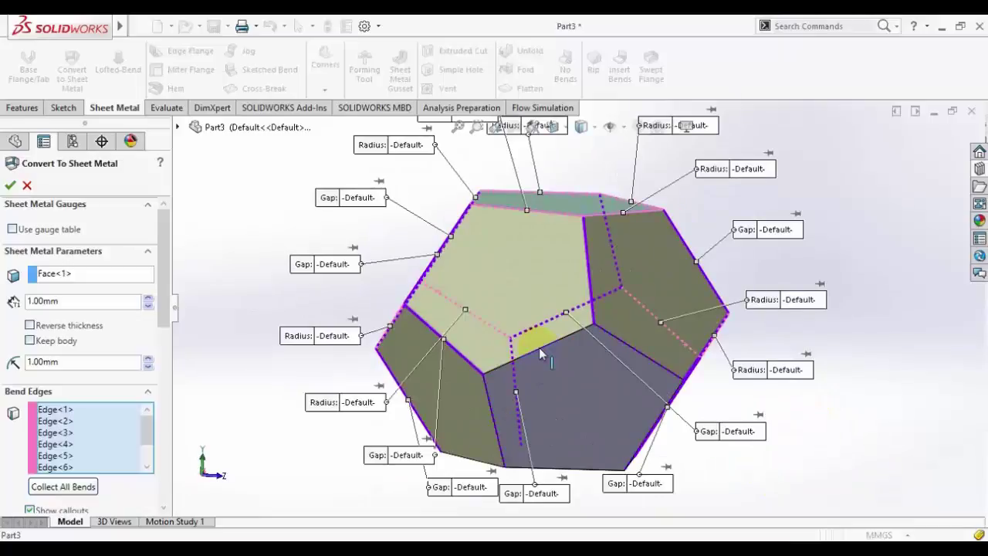
left_click(541, 353)
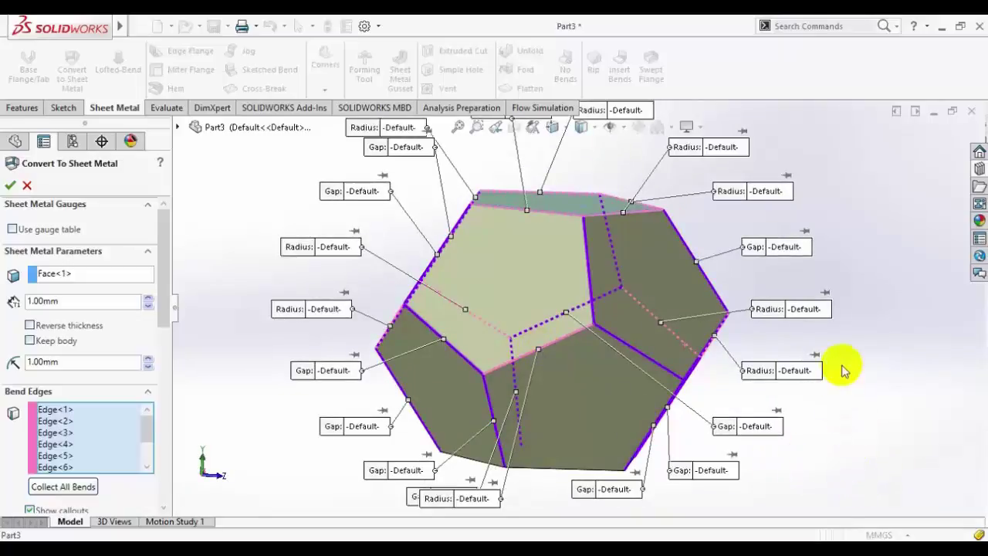
middle_click_drag(873, 415, 878, 227)
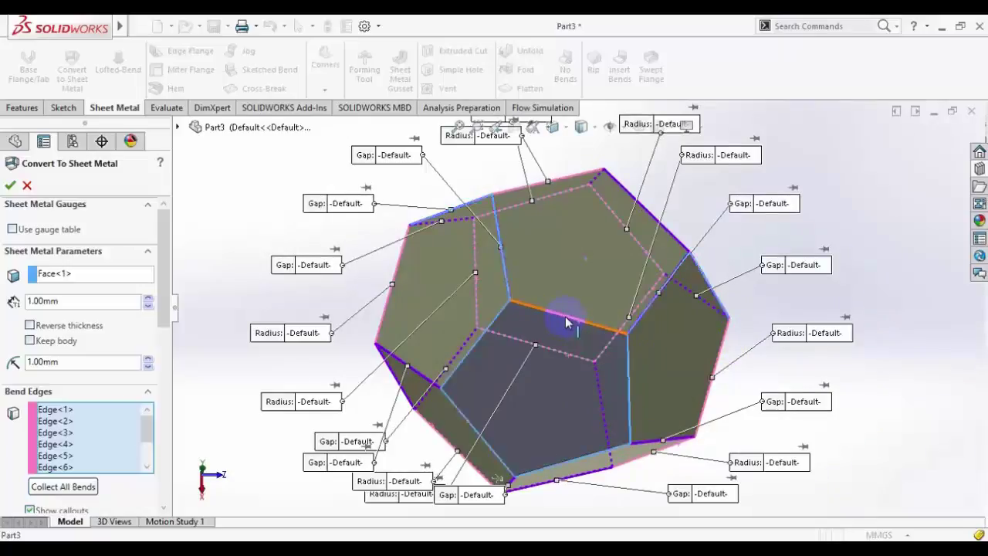
left_click(566, 323)
left_click(586, 399)
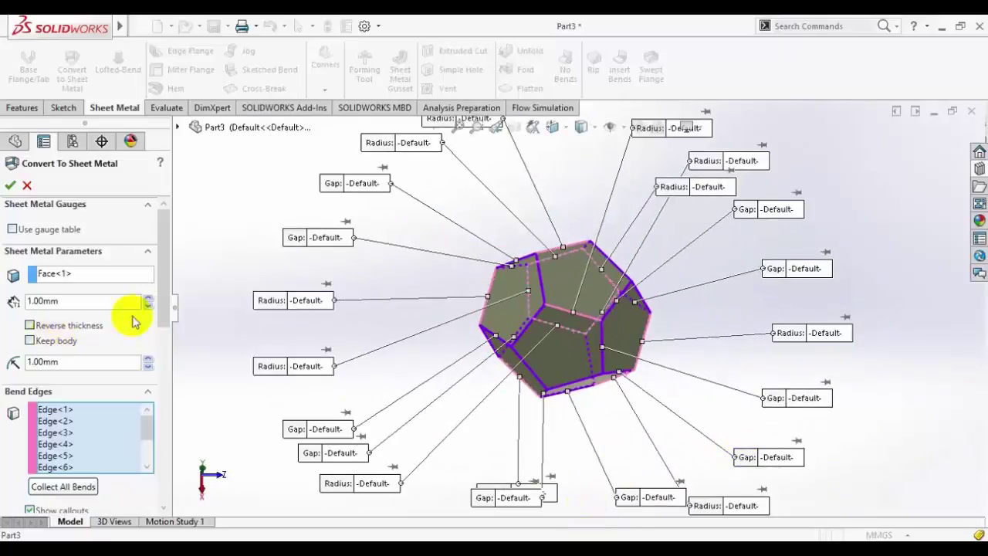
mouse_move(151, 302)
left_mouse_down()
mouse_move(163, 320)
mouse_move(144, 472)
left_mouse_up()
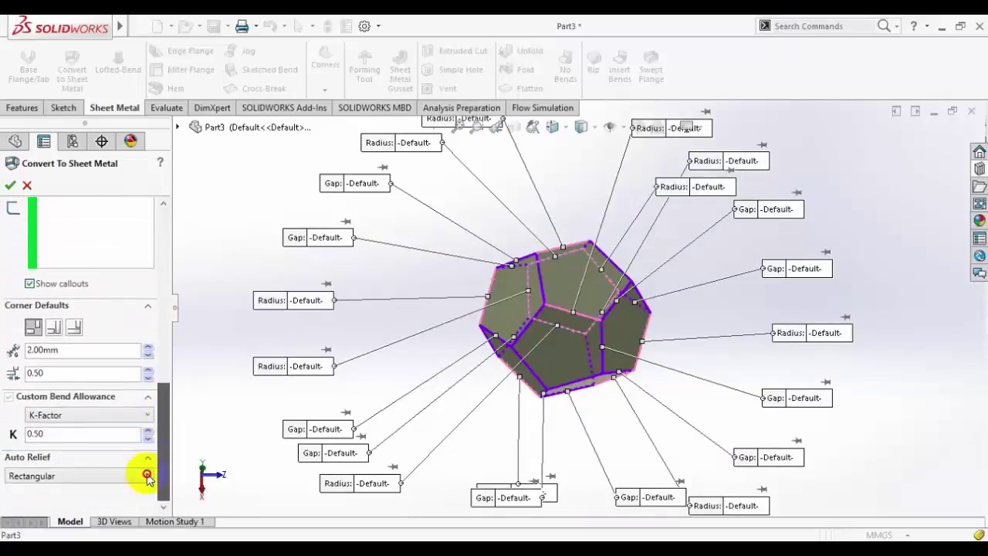
Step: Set the corner gap to 1.00 mm and K-factor to 0.32, then confirm the conversion
double_click(52, 351)
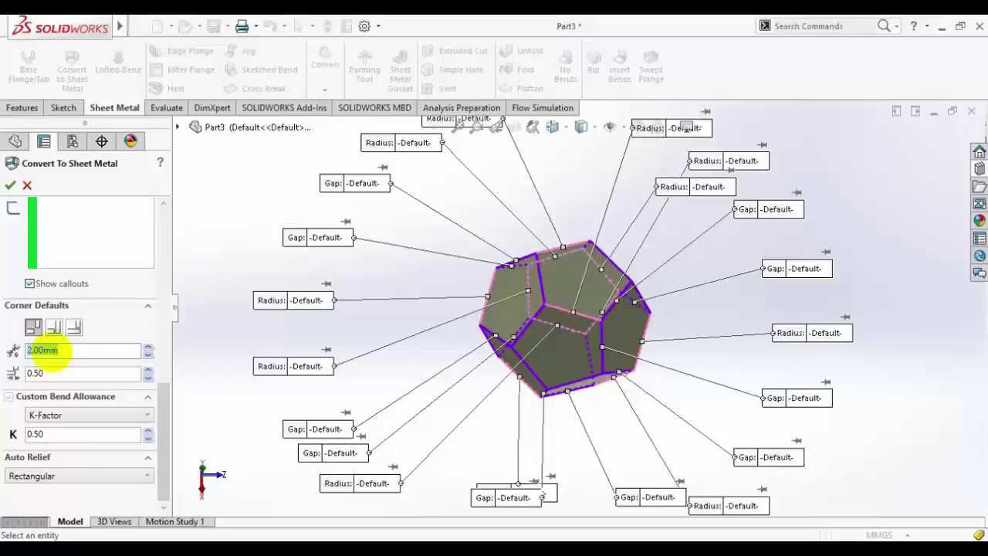
type("1")
key("Return")
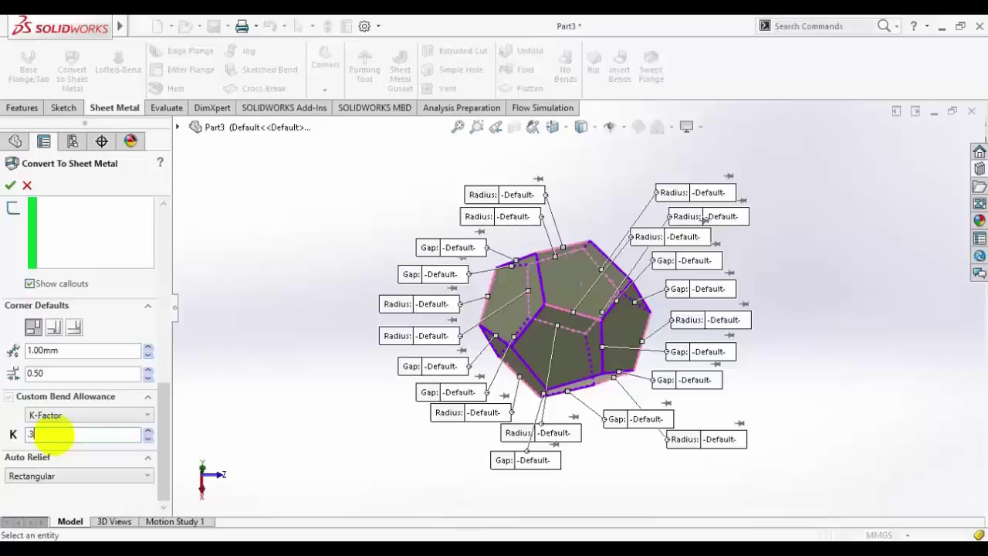
type("0.32")
key("Return")
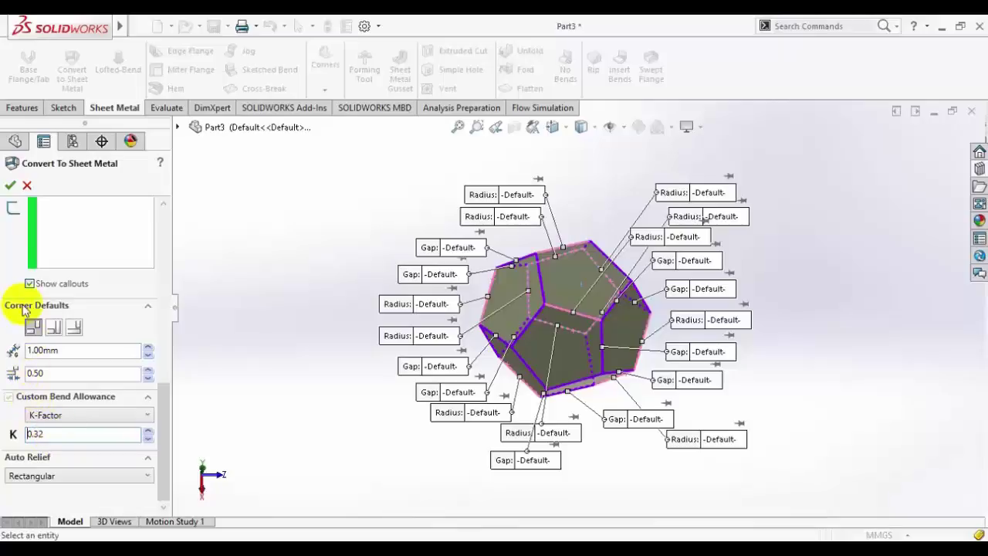
left_click(9, 187)
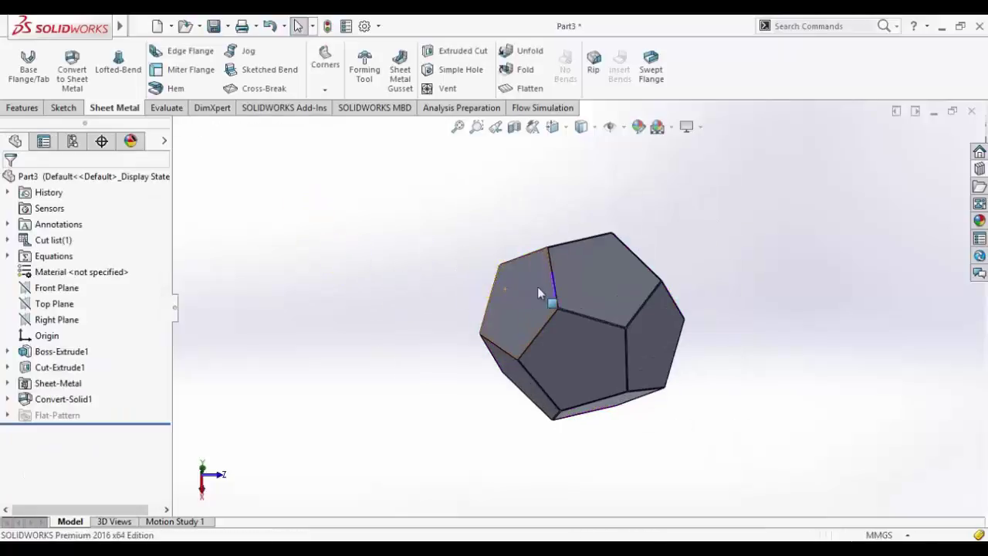
Step: Flatten the converted dodecahedron into its twelve-pentagon flat pattern
scroll(540, 286, "down", 3)
scroll(769, 339, "up", 2)
middle_click_drag(783, 319, 726, 522)
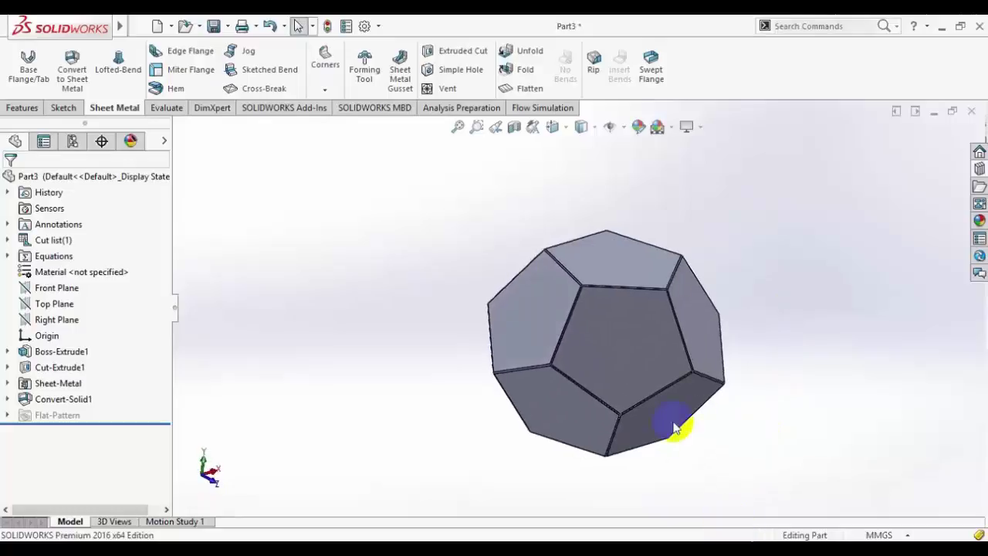
left_click(530, 89)
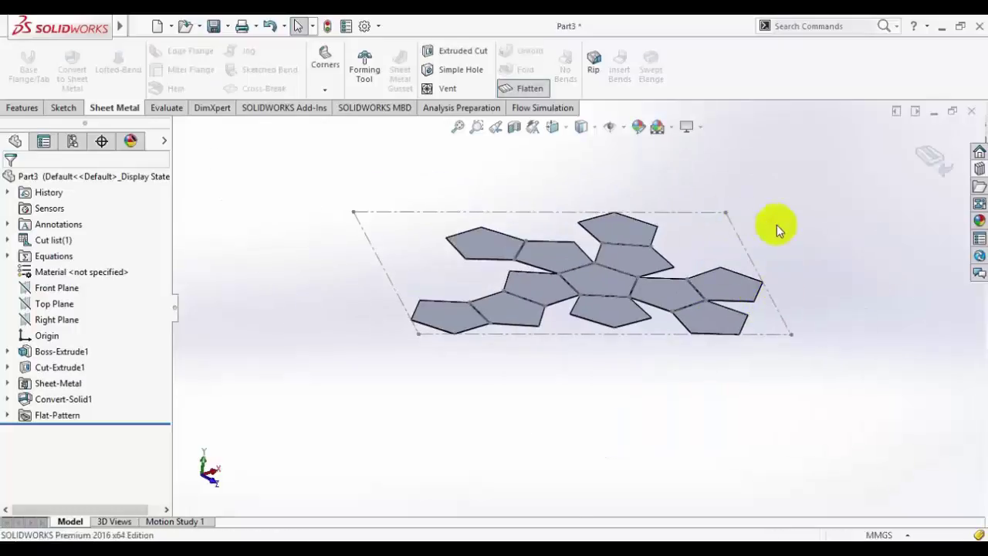
mouse_move(777, 224)
middle_mouse_down()
mouse_move(746, 294)
mouse_move(749, 375)
mouse_move(736, 376)
mouse_move(728, 349)
mouse_move(754, 316)
mouse_move(762, 397)
mouse_move(741, 393)
mouse_move(749, 392)
middle_mouse_up()
scroll(697, 490, "up", 3)
scroll(697, 490, "up", 1)
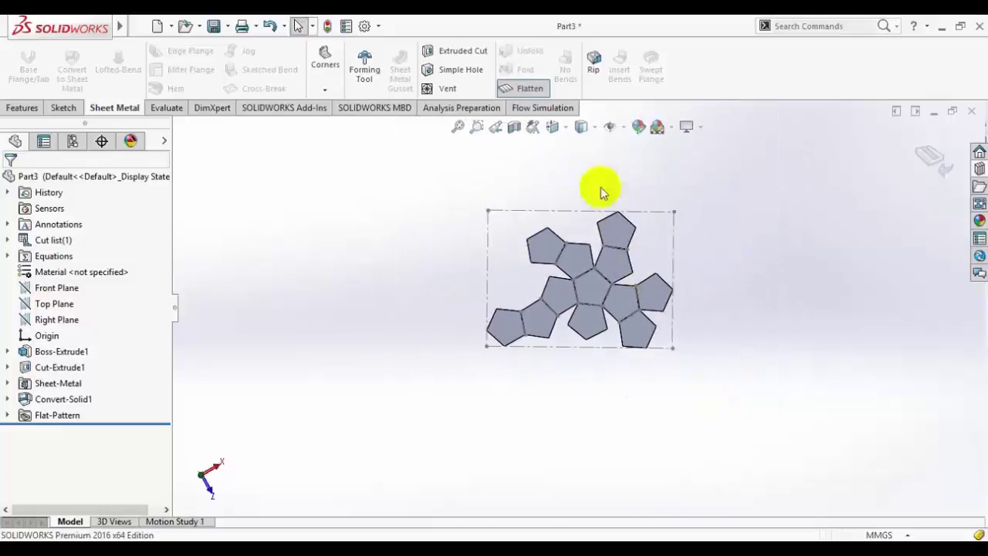
Step: View the flat pattern from the top and open Flat-Pattern3's options in the tree
left_click(562, 127)
left_click(572, 227)
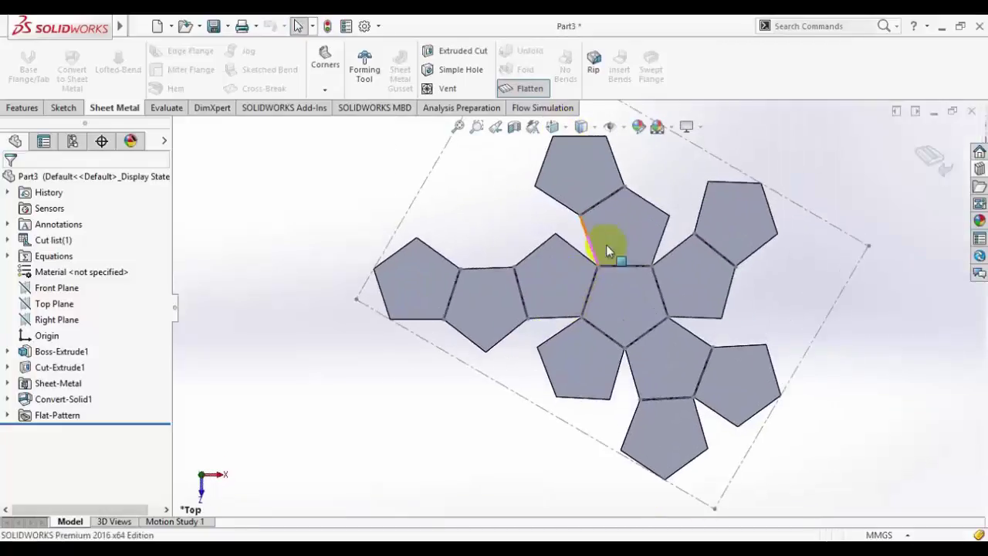
scroll(846, 308, "up", 2)
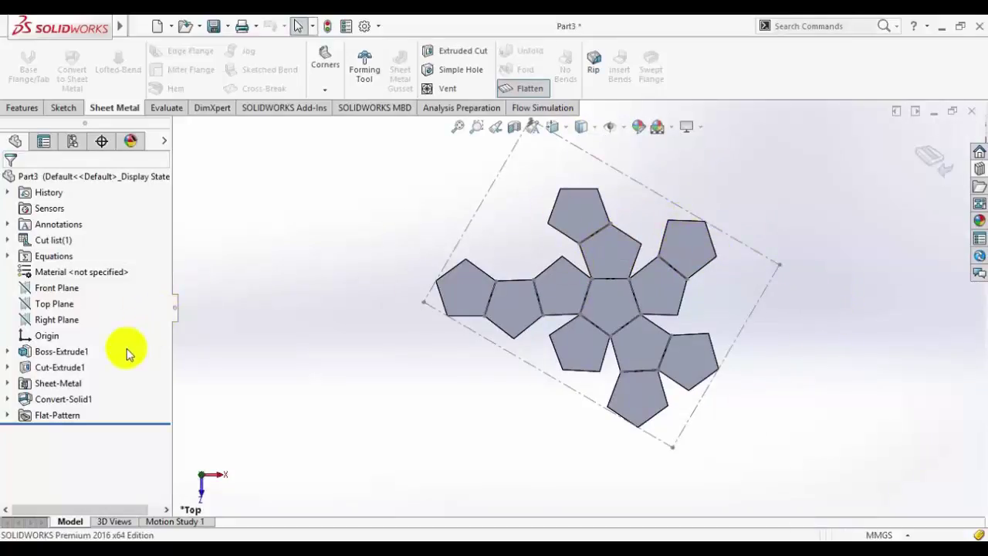
left_click(6, 417)
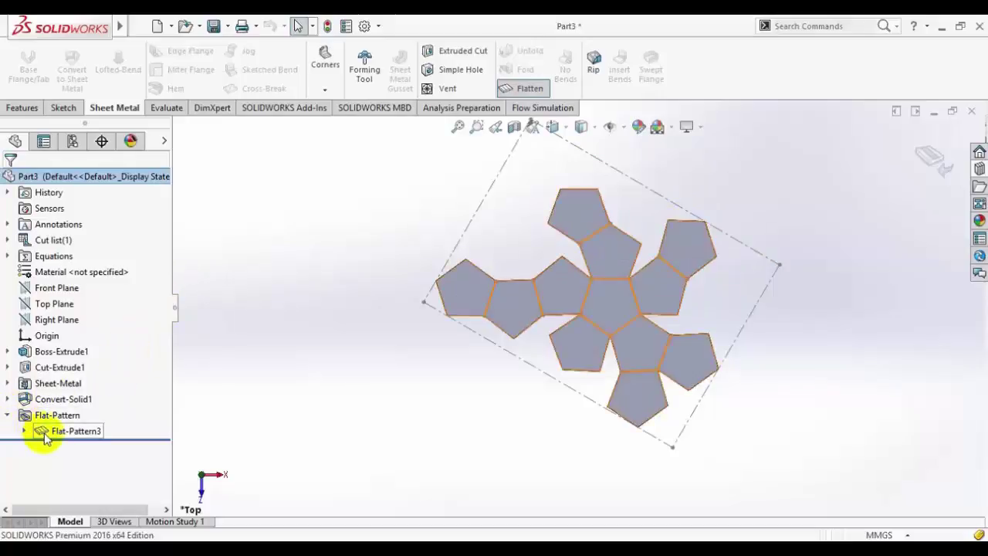
right_click(40, 431)
Step: Use the central face's top edge as the flat pattern's grain direction, then fold the dodecahedron back up
left_click(58, 224)
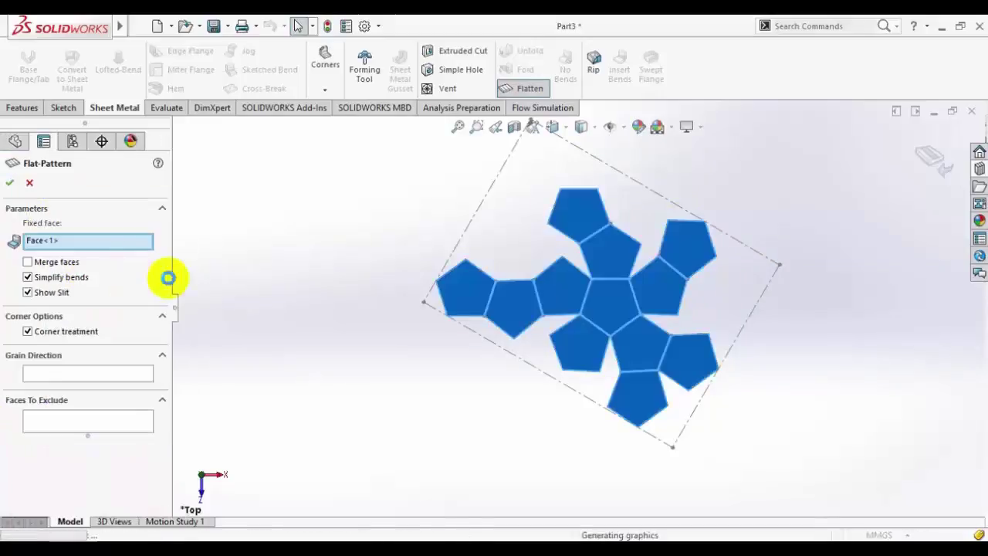
left_click(83, 376)
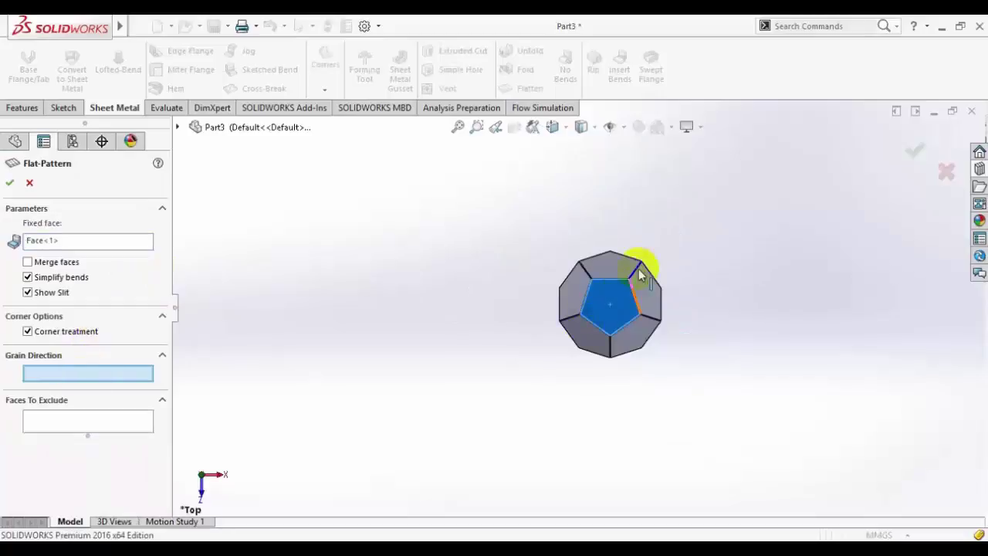
scroll(639, 268, "down", 3)
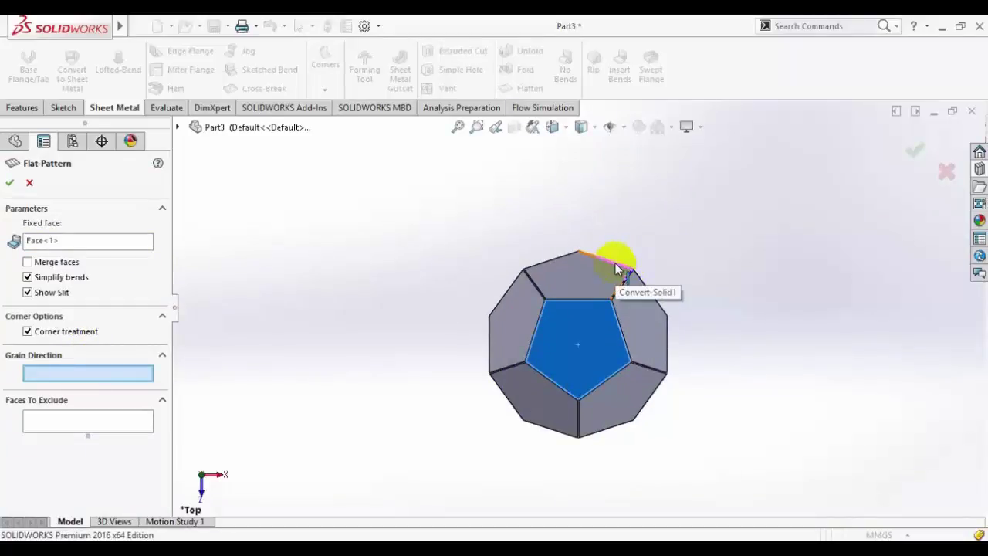
left_click(591, 302)
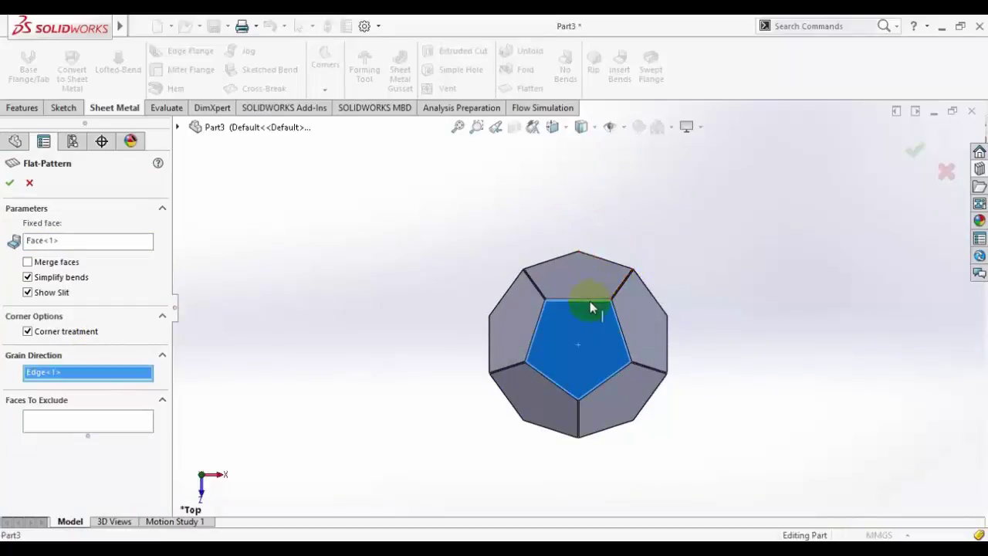
left_click(9, 181)
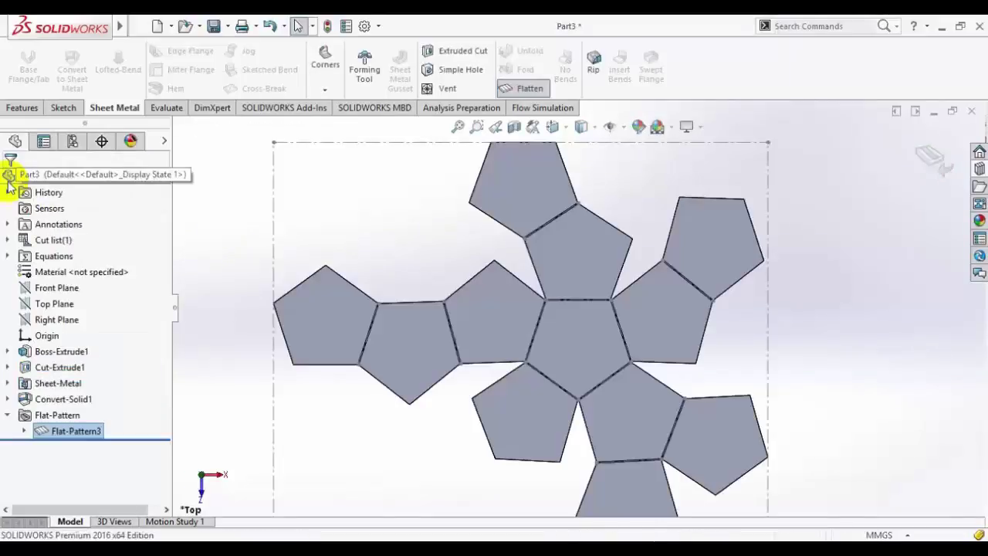
scroll(448, 278, "up", 3)
left_click(792, 363)
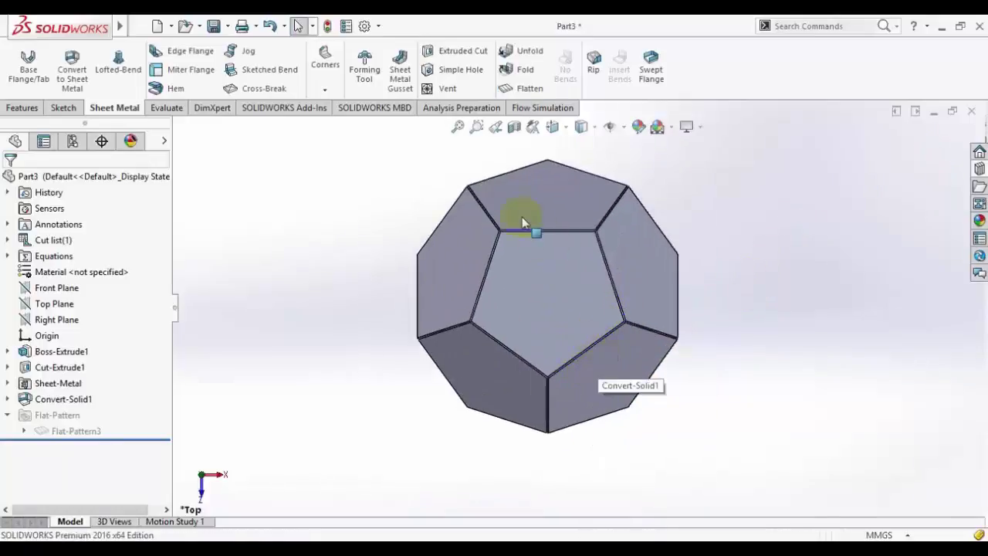
scroll(522, 222, "down", 2)
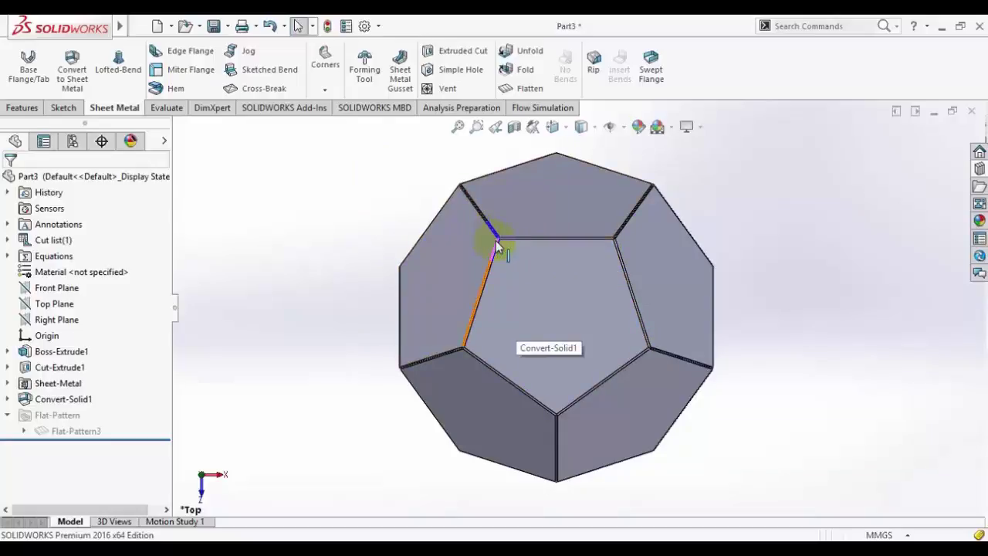
left_click(745, 226)
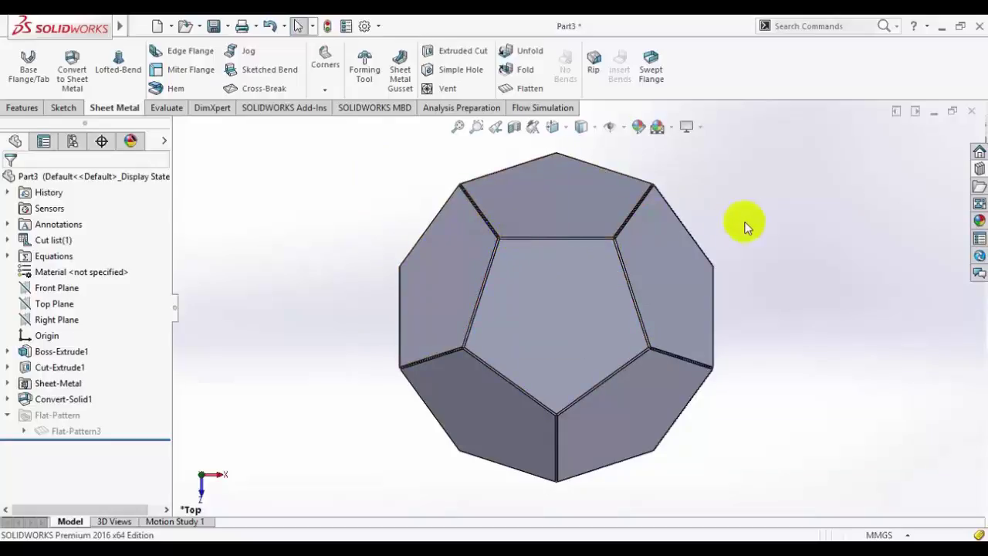
left_click(615, 373)
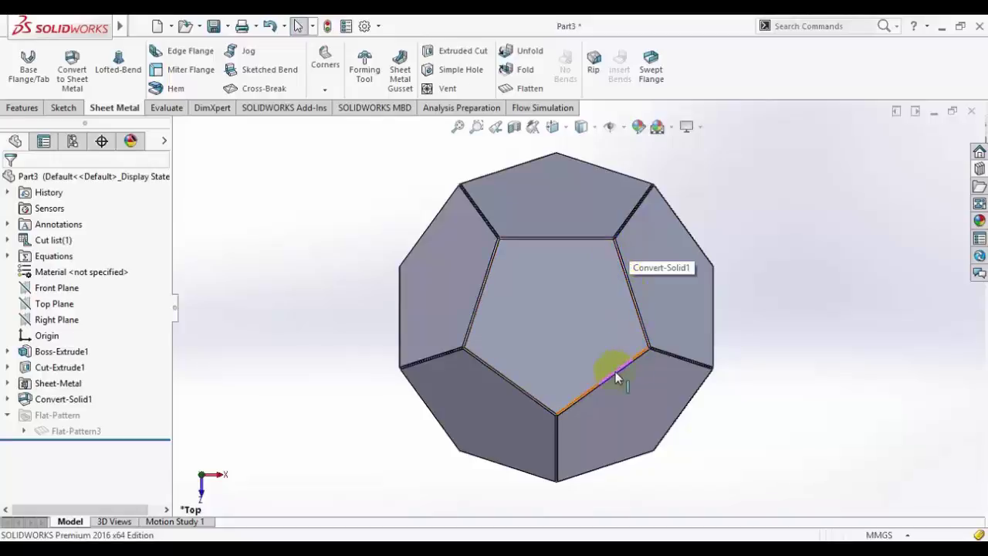
left_click(760, 240)
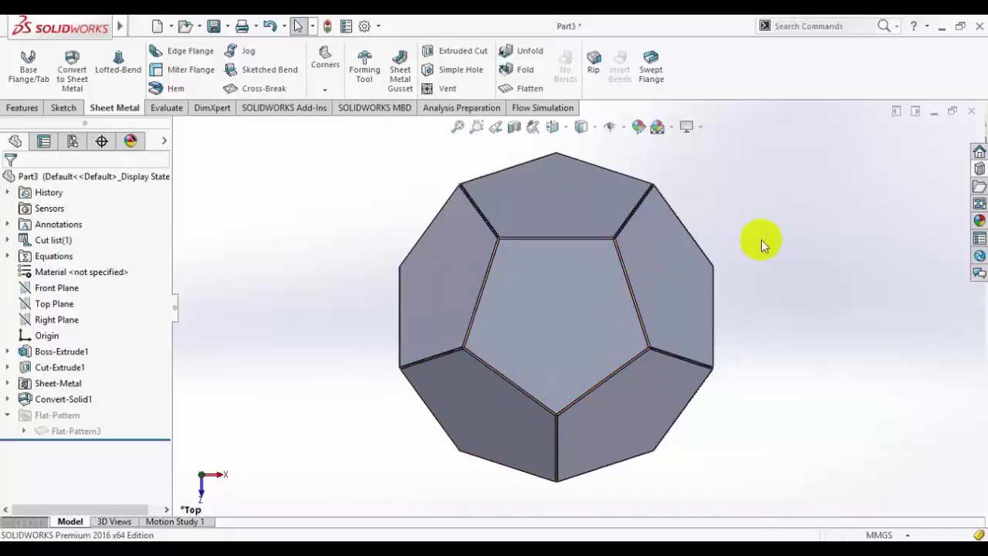
left_click(624, 227)
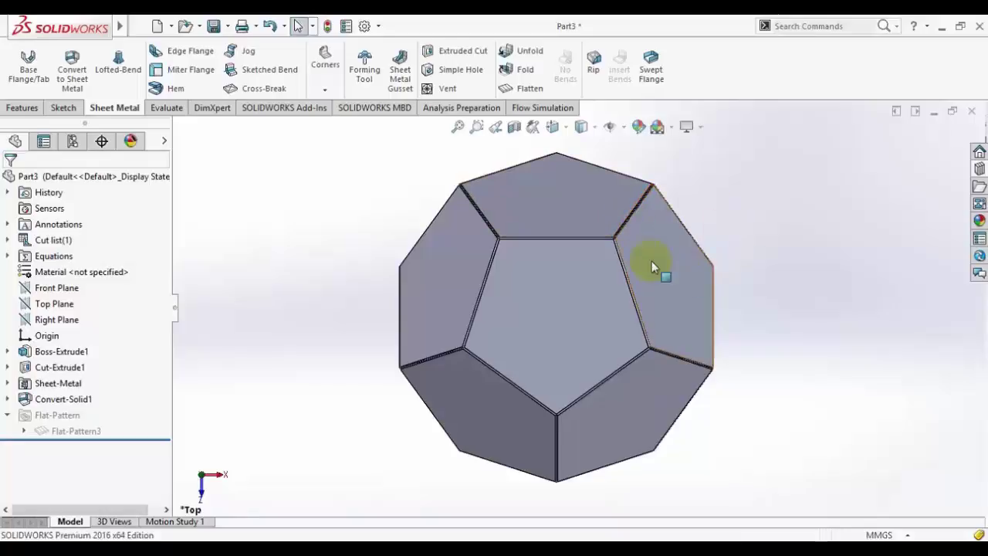
left_click(401, 222)
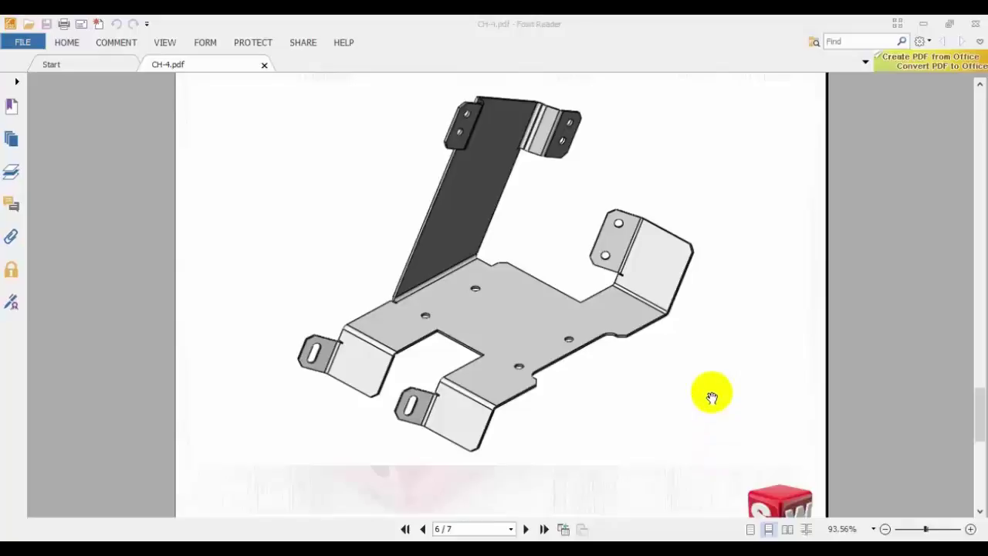
Step: Scroll the CH-4 PDF up to page 5 and back to page 6, then bring the Training parts folder forward
scroll(695, 386, "up", 3)
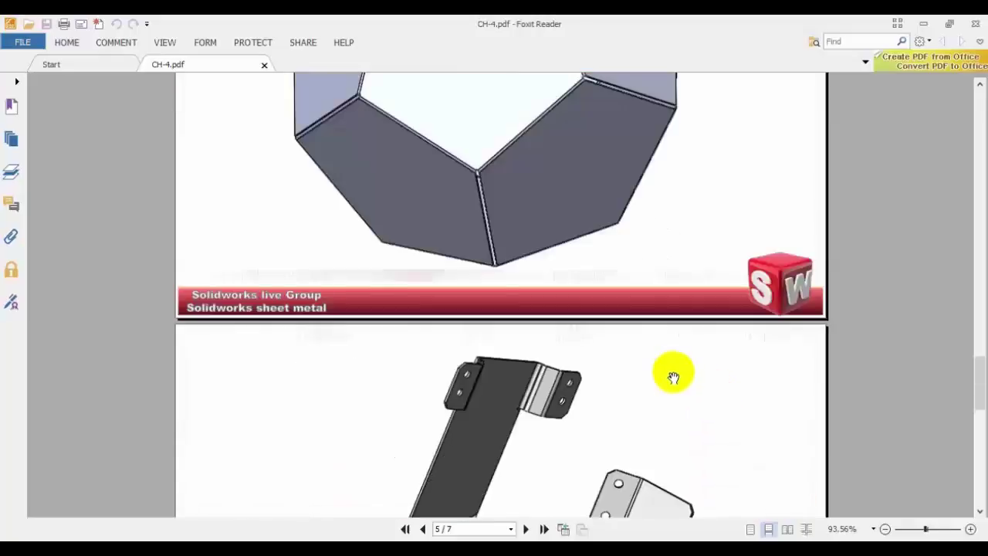
scroll(587, 309, "up", 3)
scroll(544, 315, "down", 2)
scroll(544, 315, "down", 3)
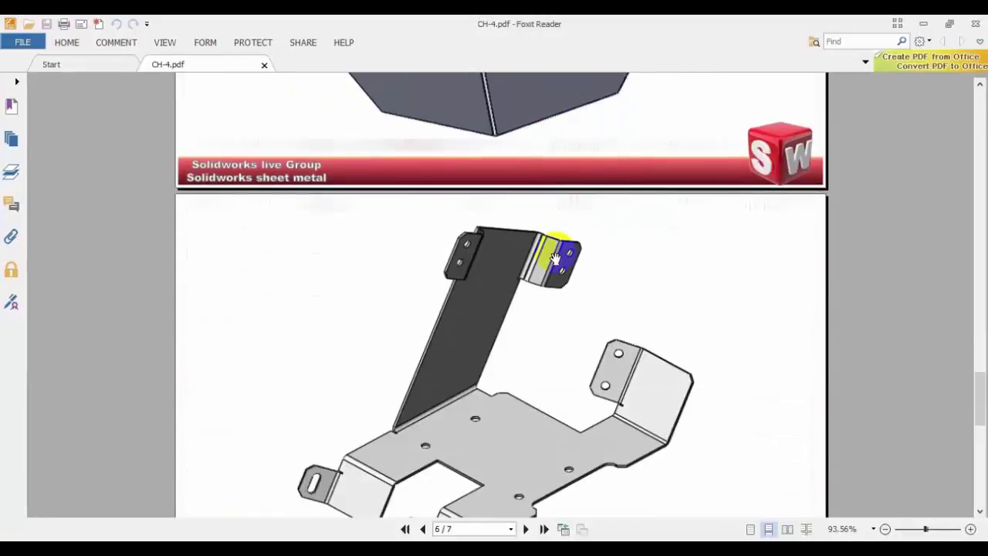
scroll(567, 260, "down", 2)
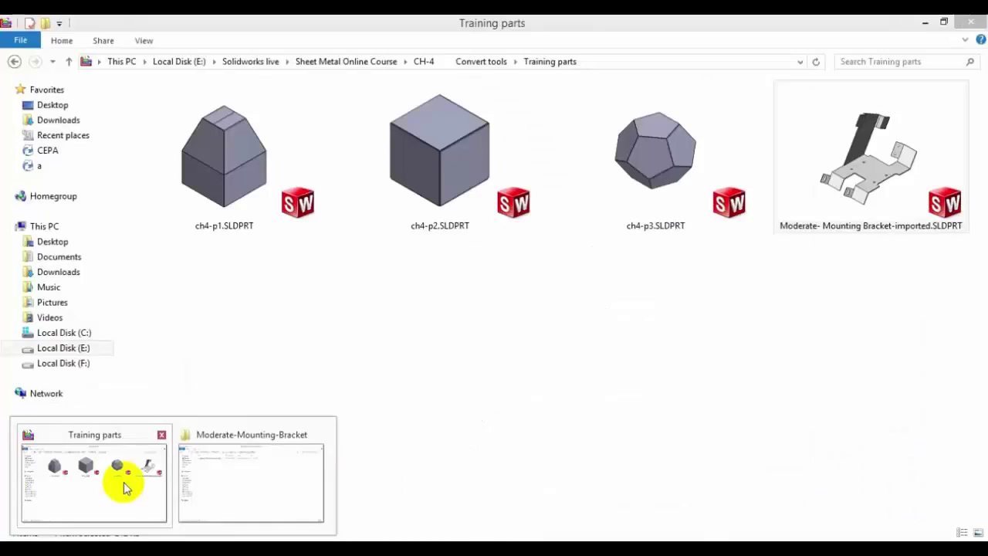
left_click(126, 487)
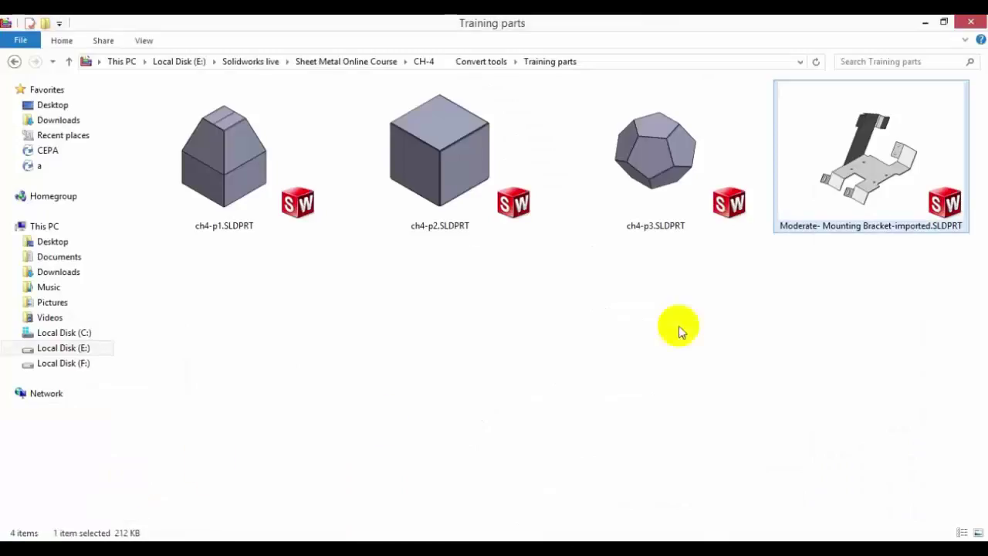
Step: Open Moderate- Mounting Bracket-imported.SLDPRT from the Training parts folder and zoom around the bracket
double_click(900, 203)
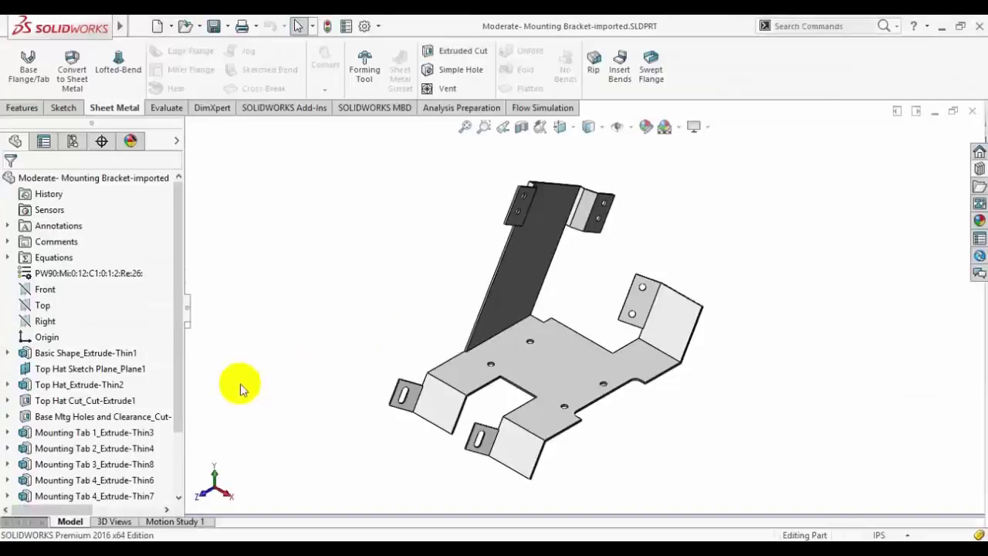
scroll(240, 384, "down", 3)
scroll(135, 413, "down", 2)
scroll(827, 327, "up", 3)
scroll(811, 281, "up", 2)
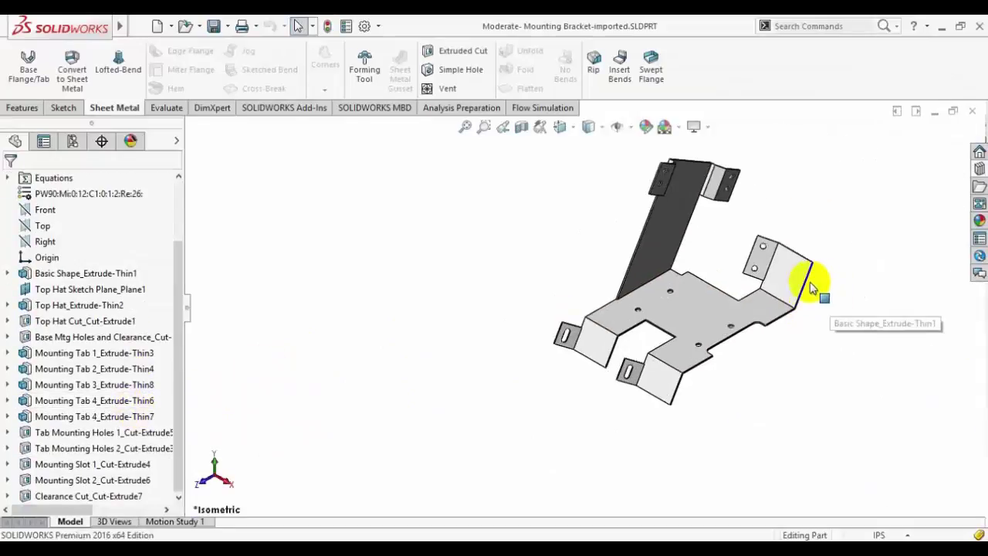
scroll(684, 221, "down", 2)
scroll(735, 240, "down", 1)
scroll(735, 239, "up", 1)
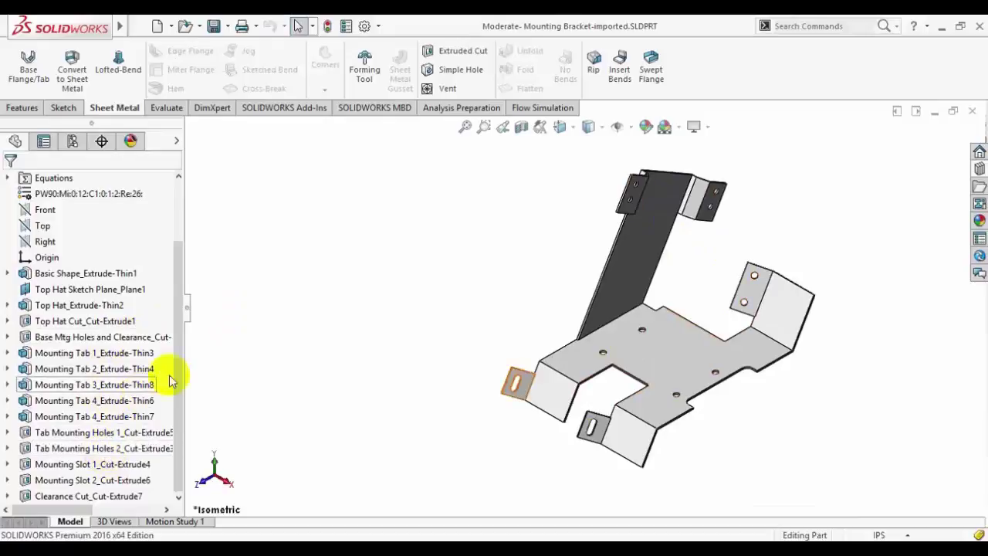
scroll(721, 305, "down", 1)
scroll(704, 297, "up", 1)
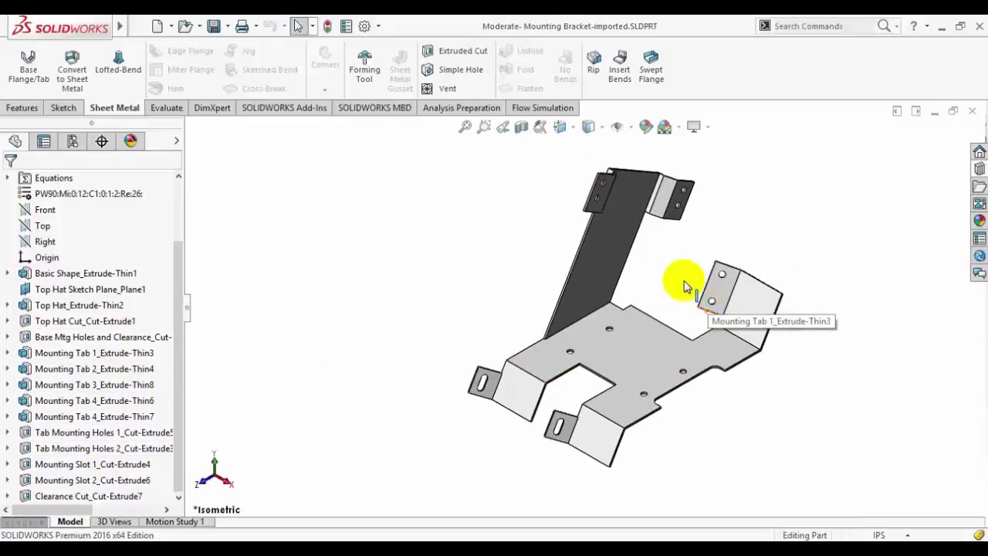
Step: Insert bends with the base face fixed, 0.1000in radius and Rectangular 0.5 relief, then show the flat pattern
left_click(619, 68)
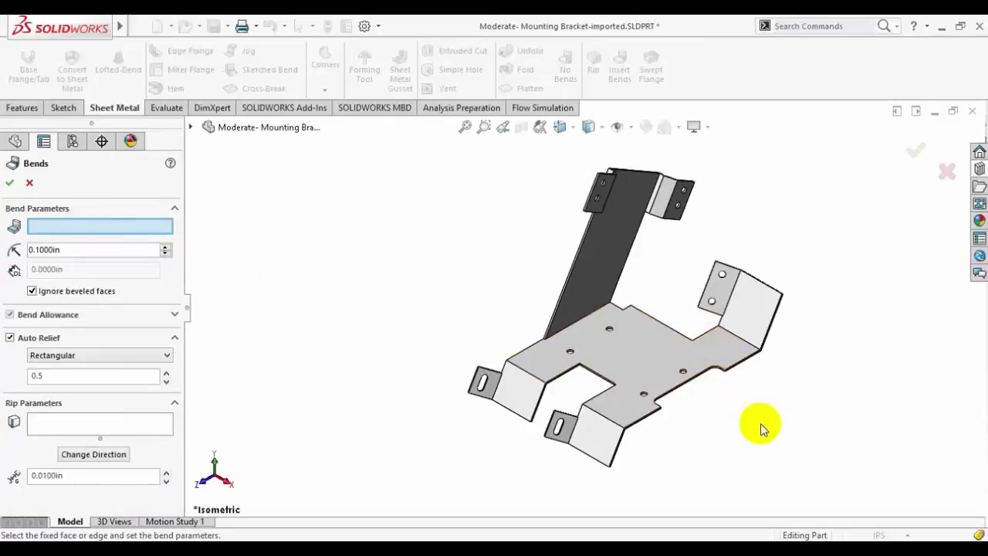
middle_click_drag(760, 429, 701, 278)
left_click(650, 341)
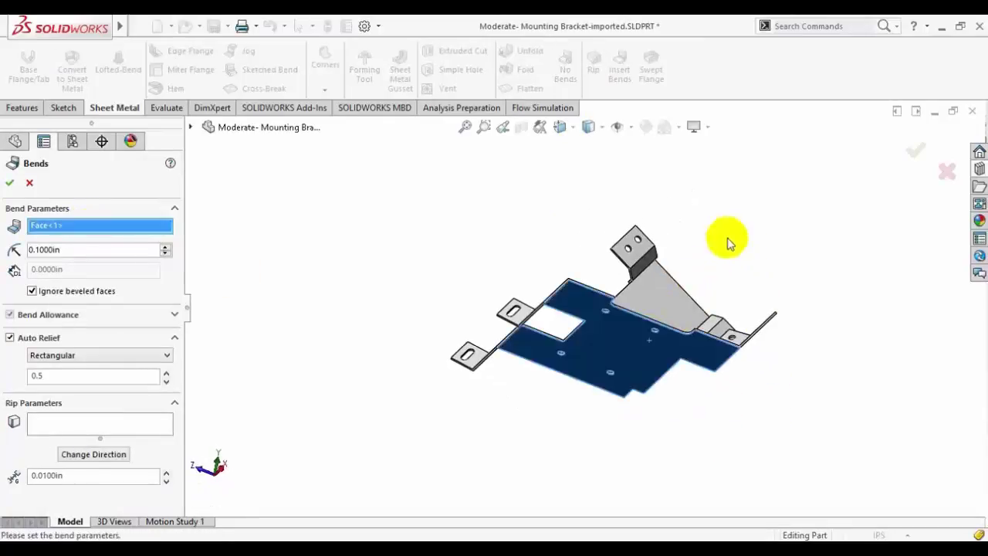
mouse_move(728, 244)
middle_mouse_down()
mouse_move(746, 410)
mouse_move(734, 420)
middle_mouse_up()
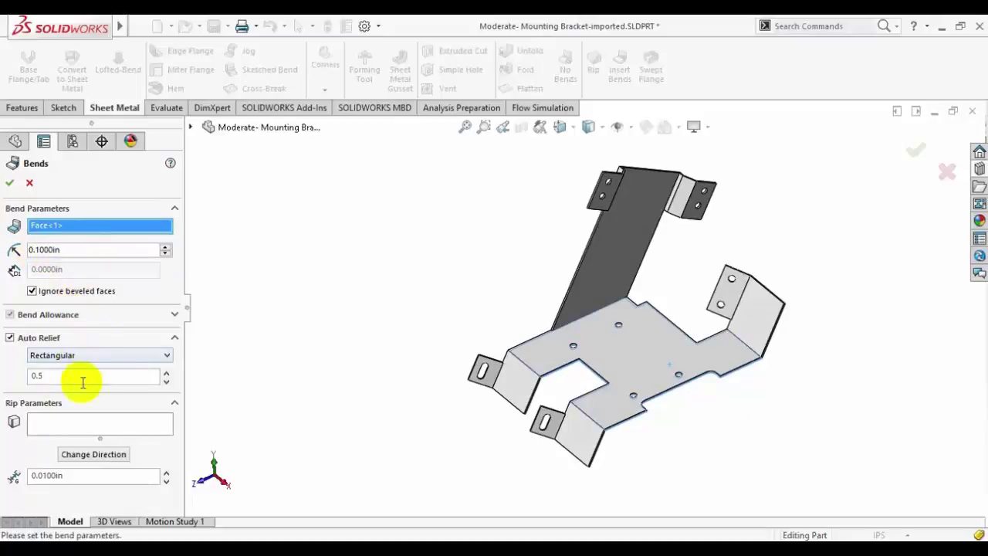
left_click(9, 182)
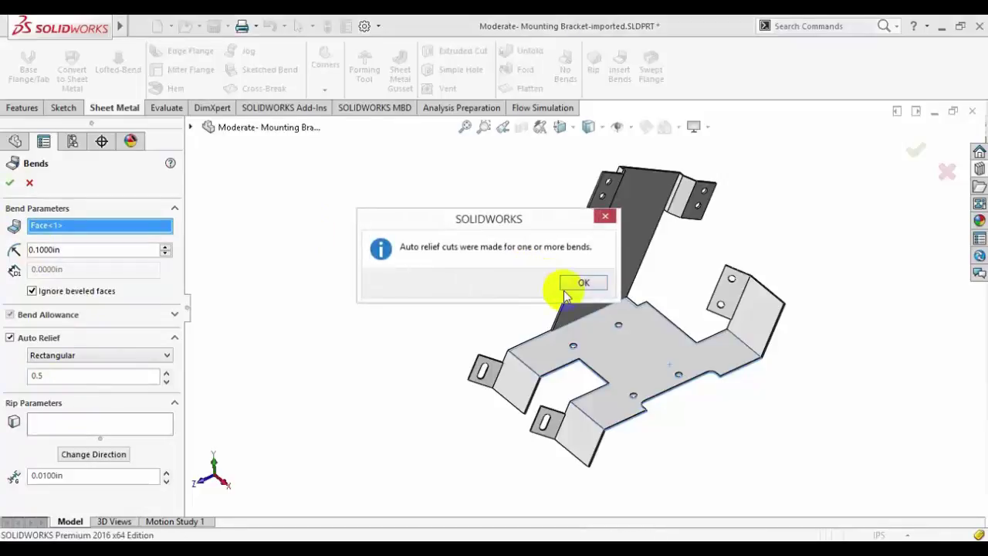
left_click(583, 283)
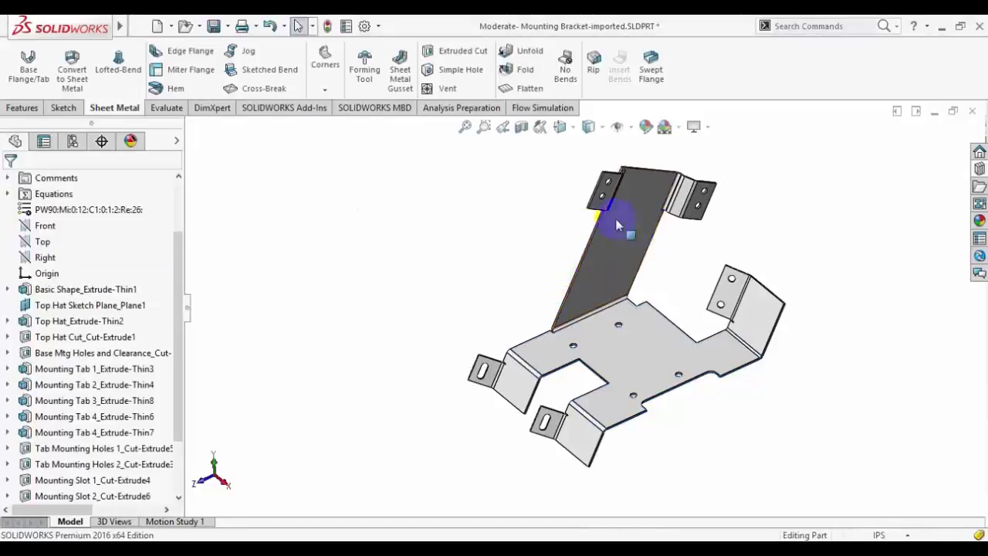
scroll(708, 270, "down", 2)
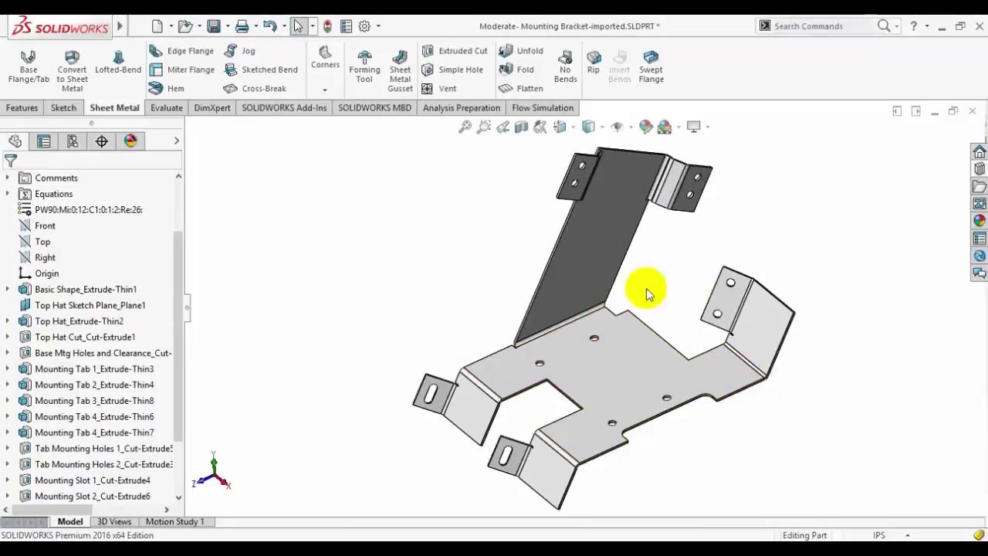
left_click(530, 90)
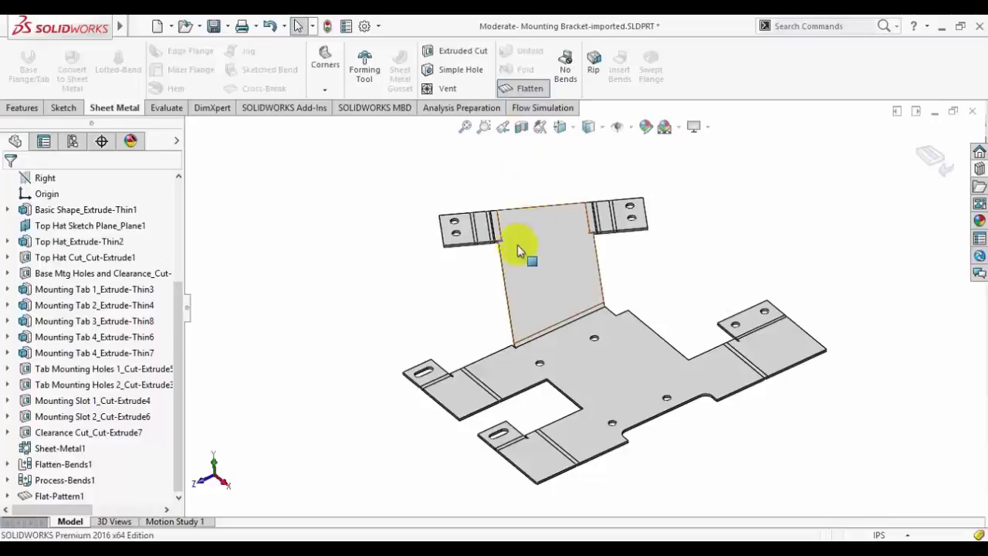
Step: Hide the Bounding-Box1 sketch under Flat-Pattern1 so only the bend lines remain visible
mouse_move(652, 239)
middle_mouse_down()
mouse_move(701, 214)
mouse_move(690, 368)
mouse_move(574, 415)
middle_mouse_up()
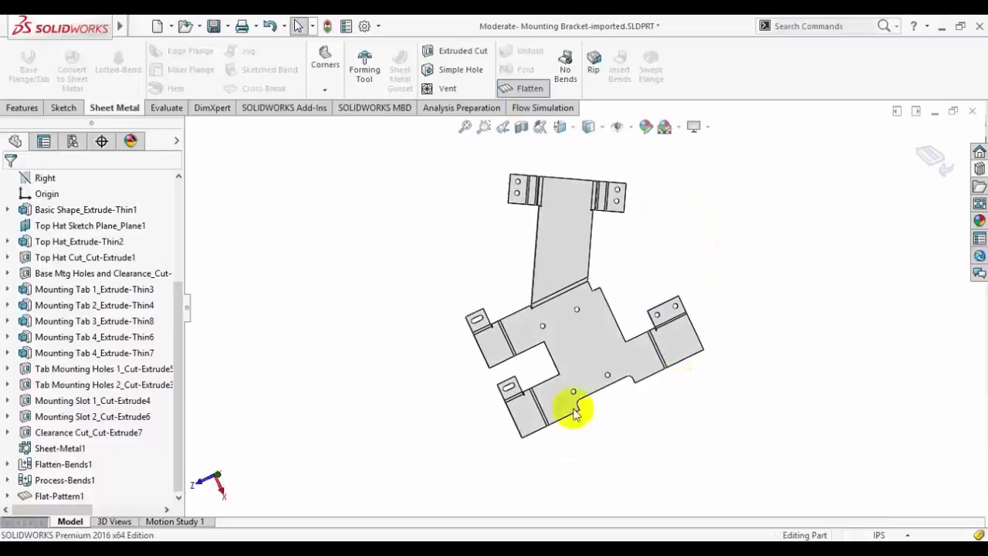
left_click(7, 496)
left_click(77, 276)
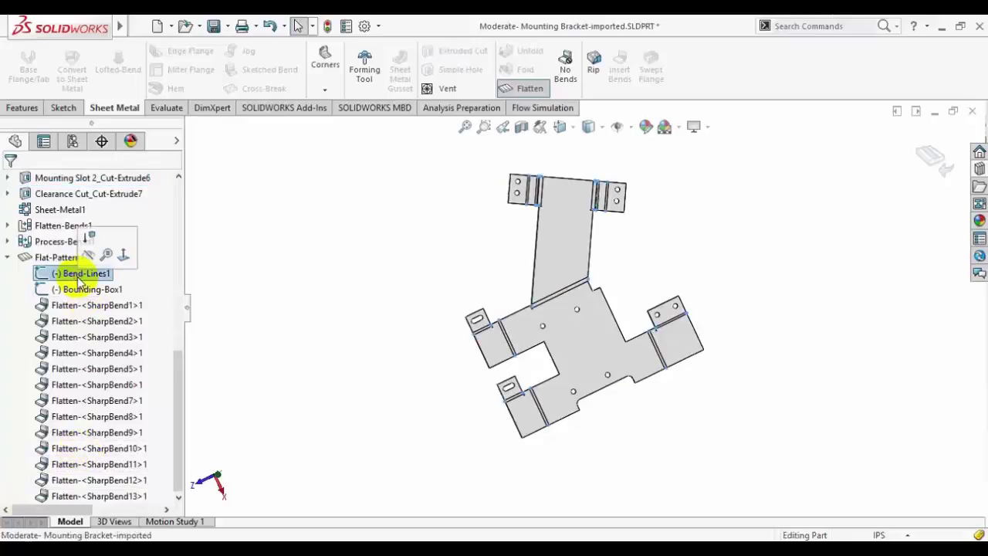
left_click(79, 289)
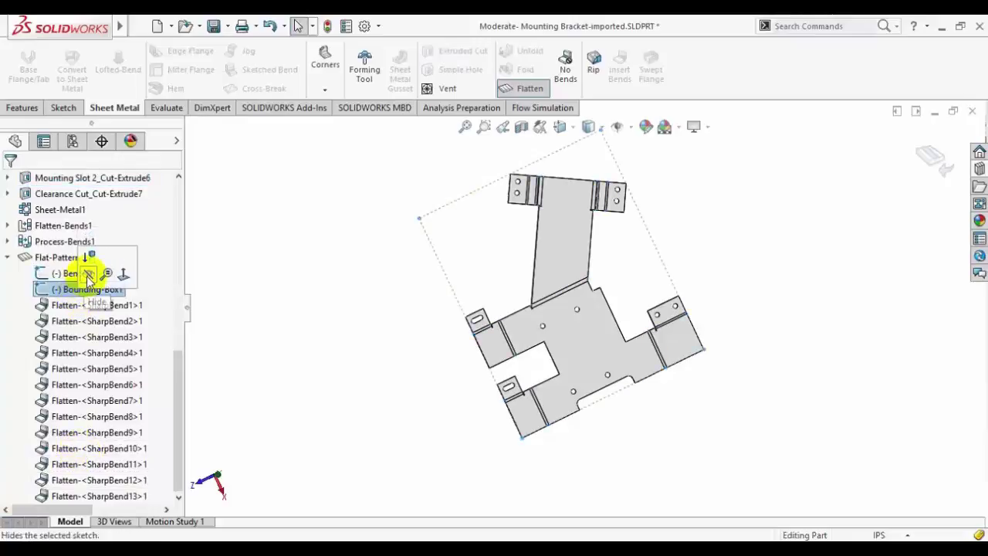
left_click(89, 276)
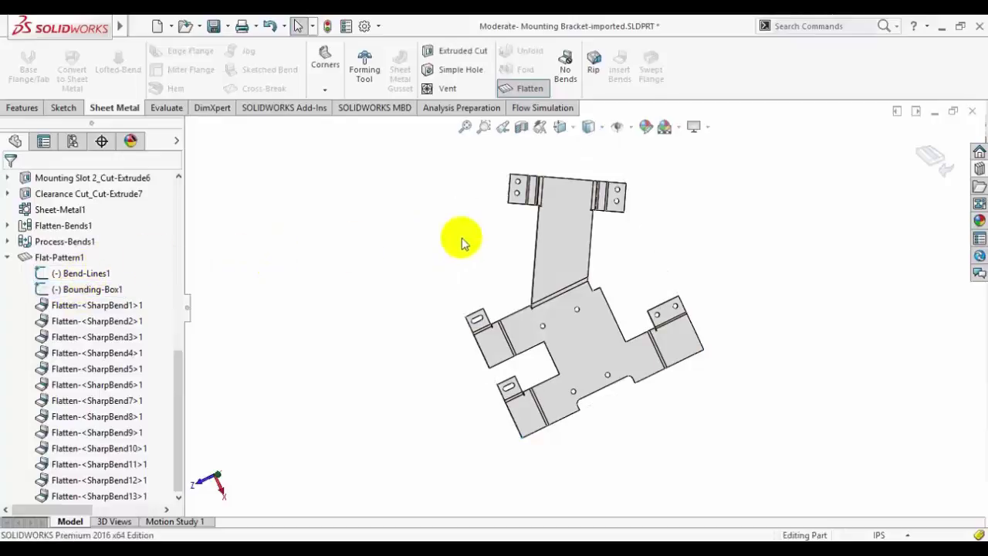
scroll(462, 243, "down", 2)
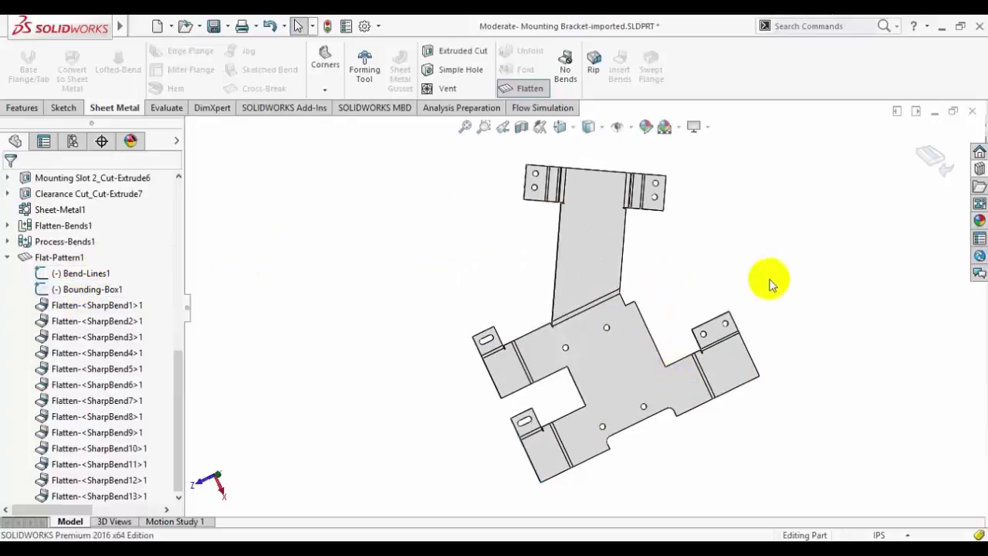
Step: Turn Flatten off to refold the bracket, inspect it in 3-D, and collapse Flat-Pattern1
left_click(933, 159)
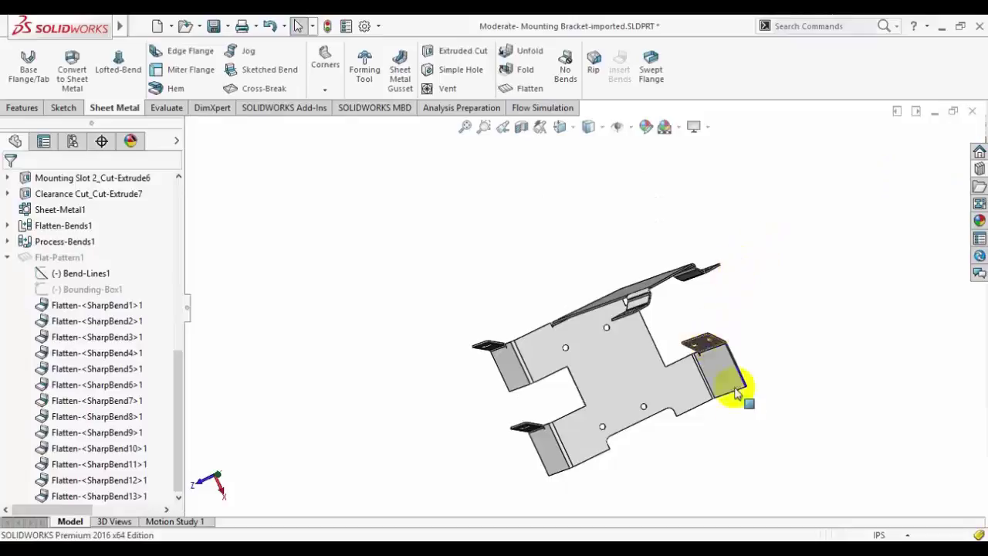
mouse_move(721, 437)
middle_mouse_down()
mouse_move(711, 319)
mouse_move(739, 294)
mouse_move(746, 343)
mouse_move(714, 417)
middle_mouse_up()
scroll(679, 386, "down", 2)
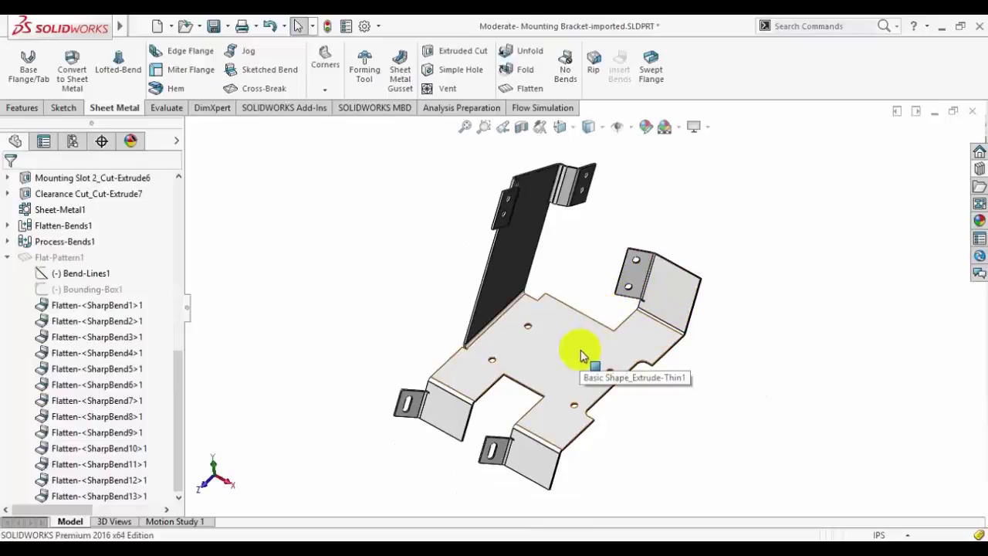
scroll(560, 376, "down", 2)
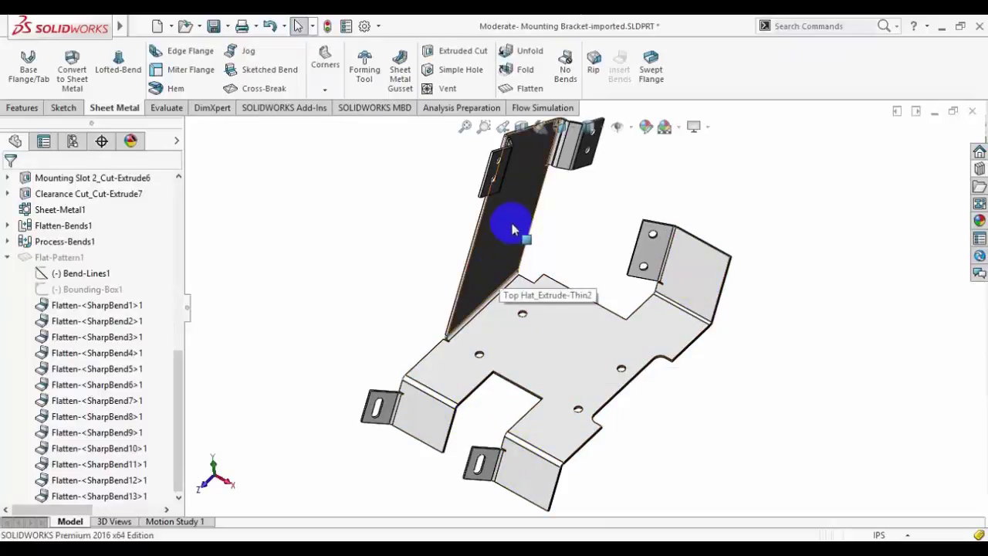
scroll(580, 193, "down", 2)
scroll(576, 203, "down", 2)
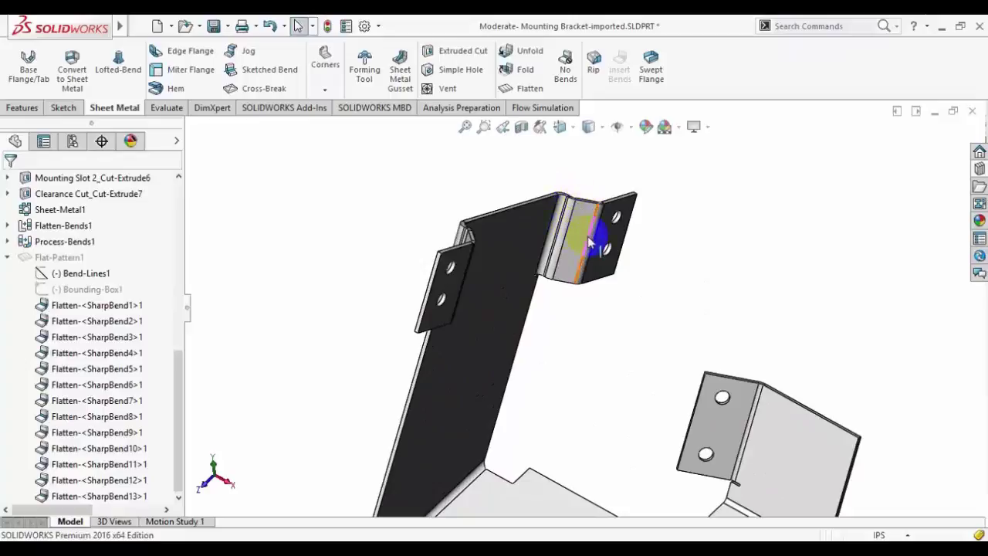
scroll(470, 305, "up", 4)
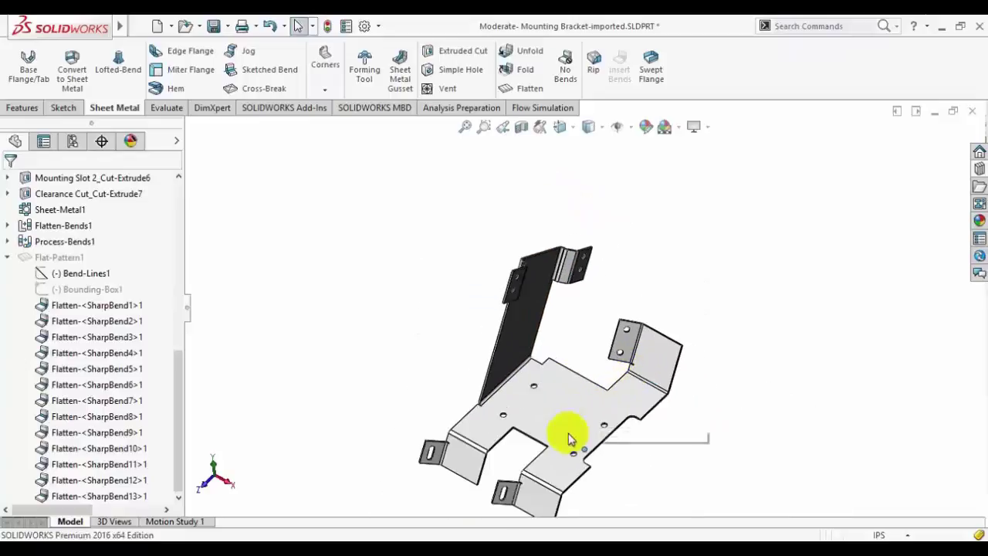
scroll(566, 451, "down", 3)
scroll(570, 306, "up", 3)
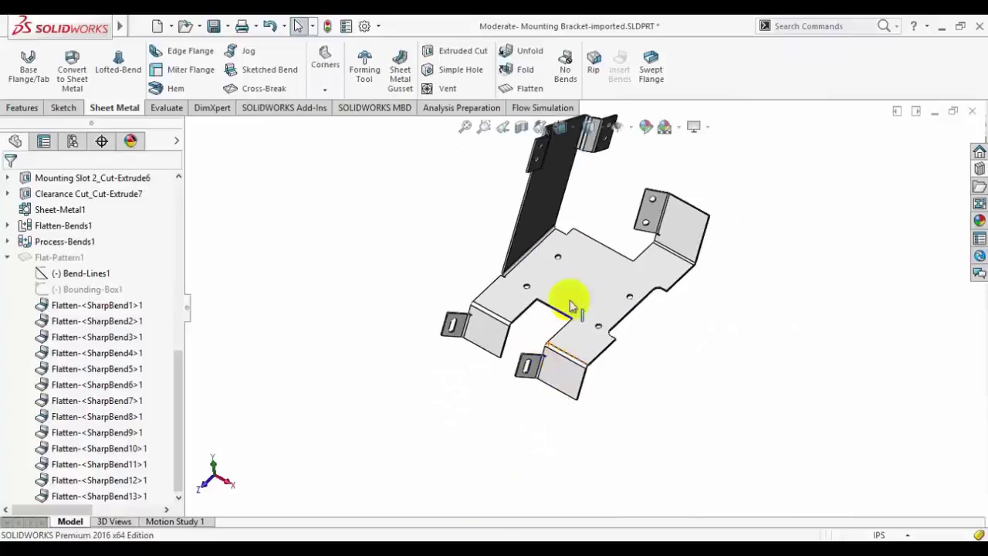
scroll(592, 239, "up", 2)
scroll(592, 258, "down", 3)
scroll(591, 332, "up", 1)
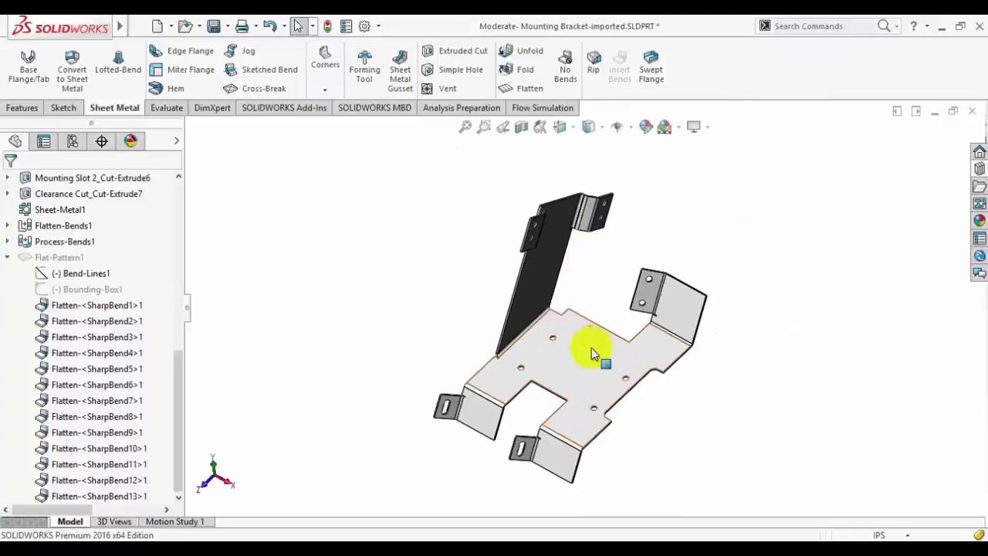
scroll(591, 353, "down", 1)
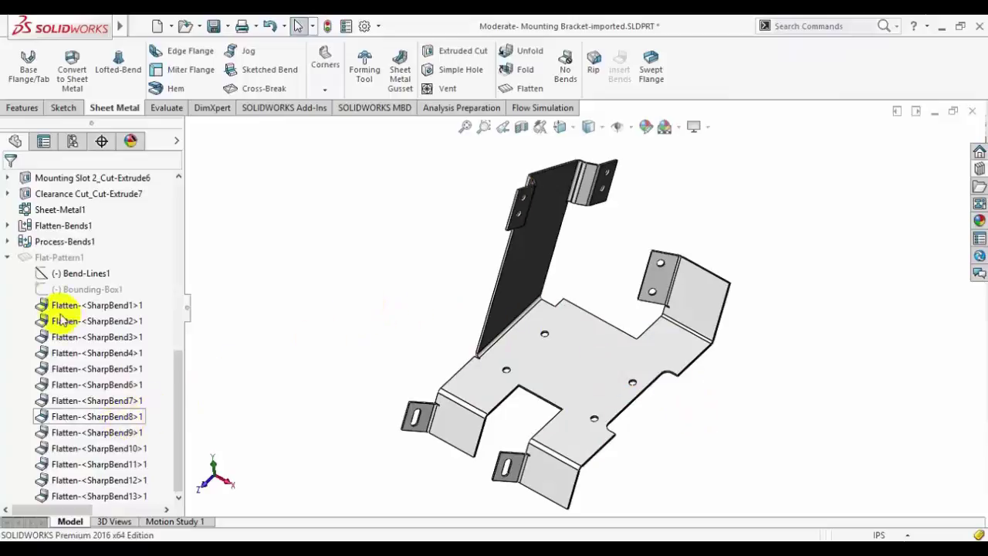
left_click(9, 257)
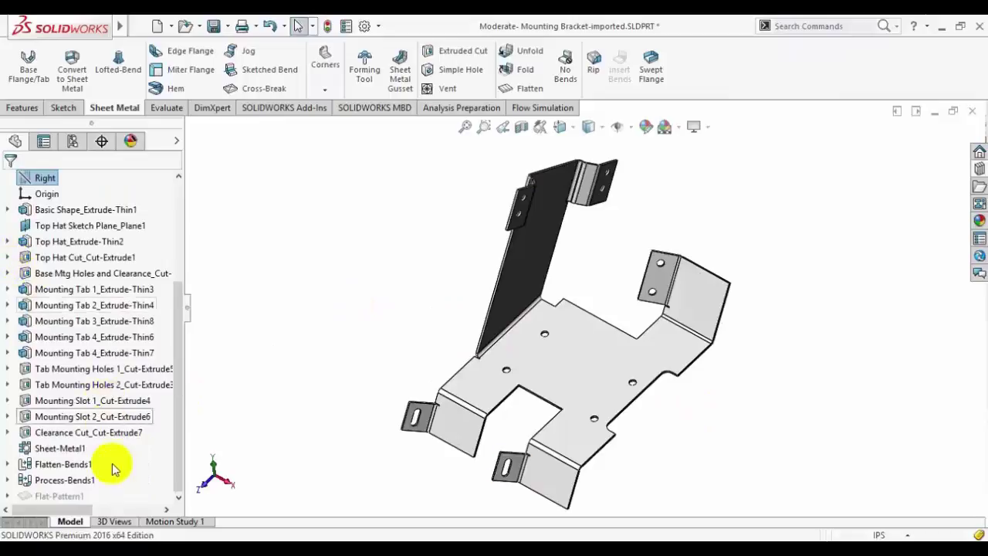
Step: Save a copy named Moderate- Mounting Bracket-converted.SLDPRT, keeping the imported part open
left_click(228, 27)
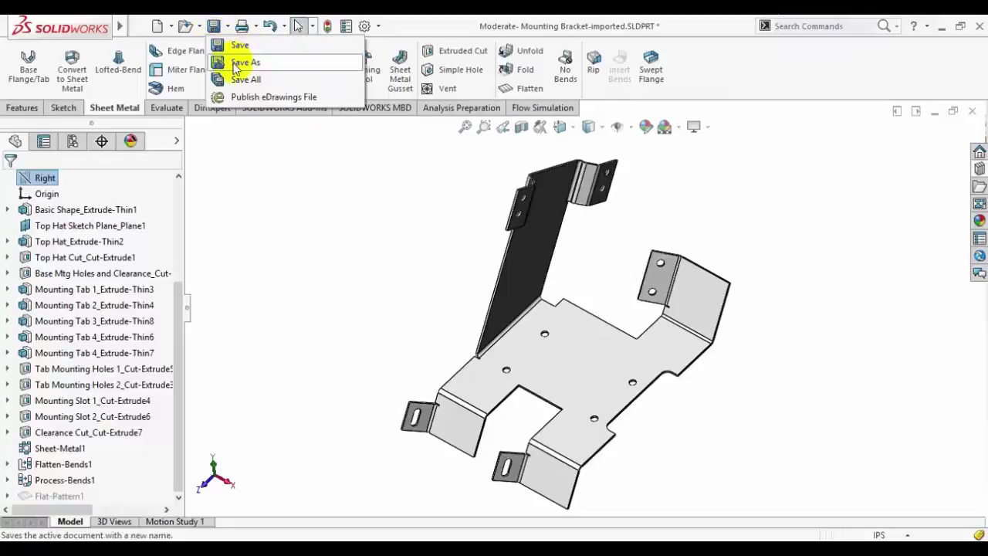
left_click(239, 61)
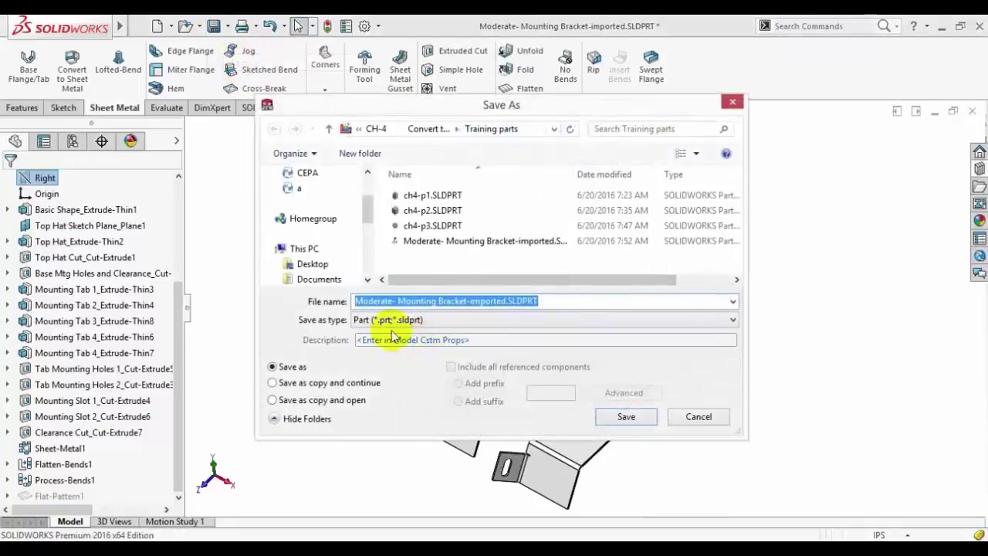
left_click(273, 382)
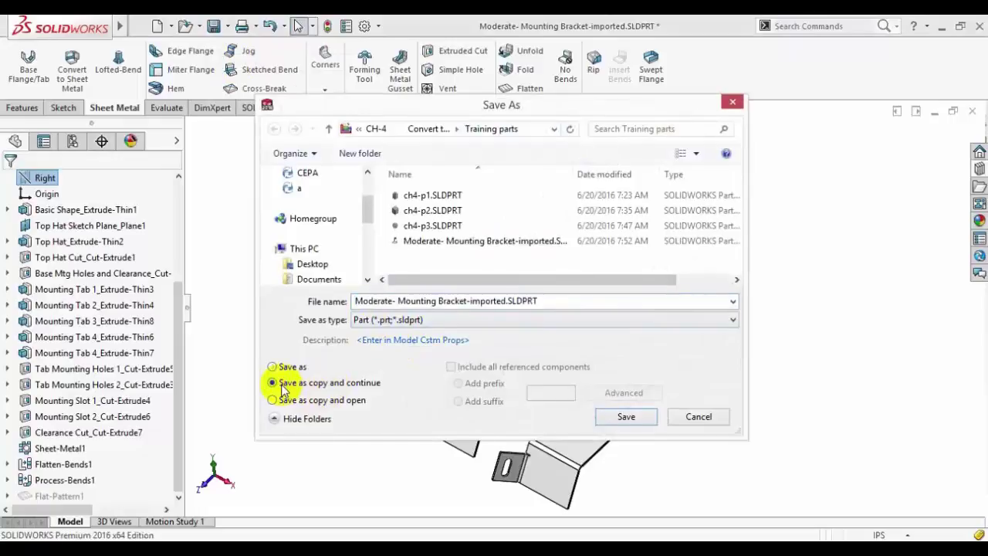
triple_click(470, 303)
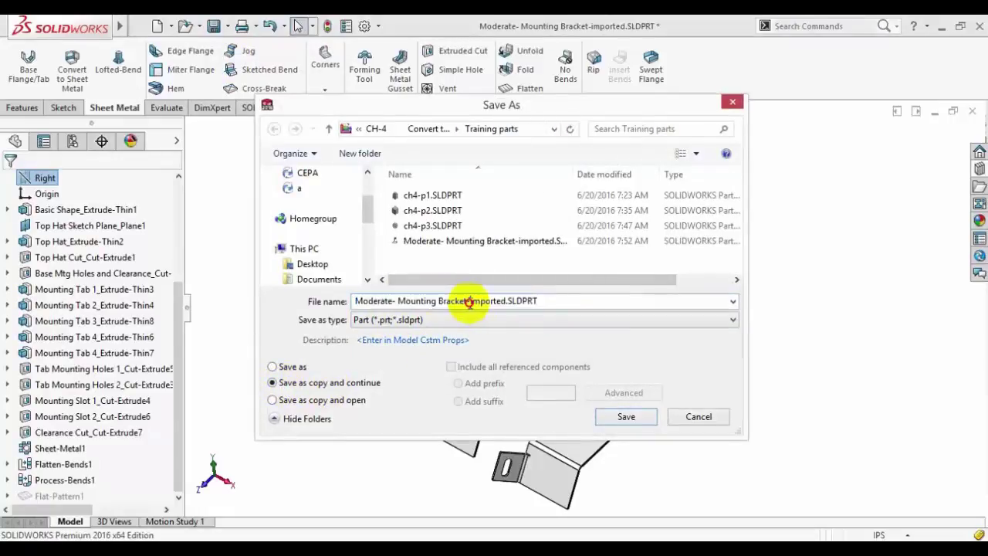
left_click_drag(469, 302, 497, 300)
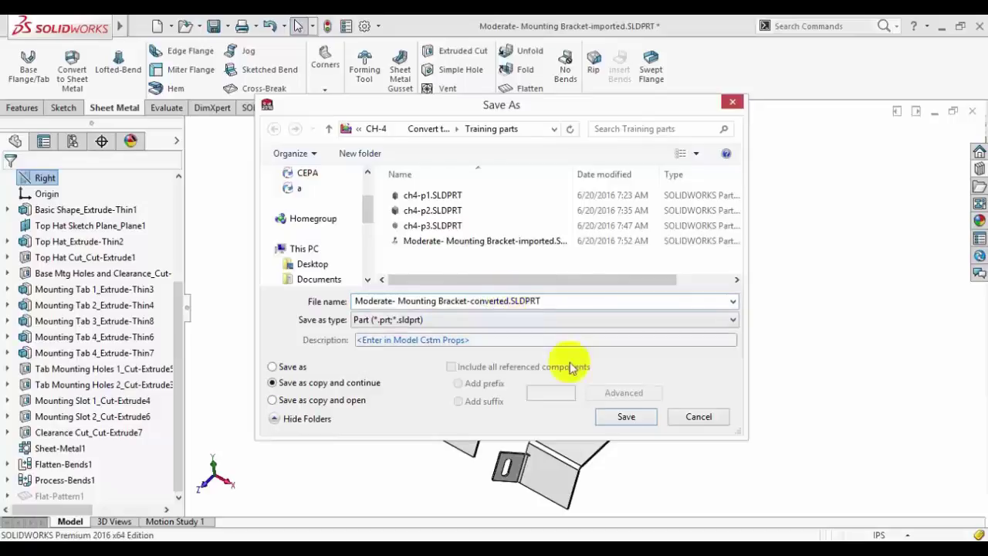
left_click(614, 416)
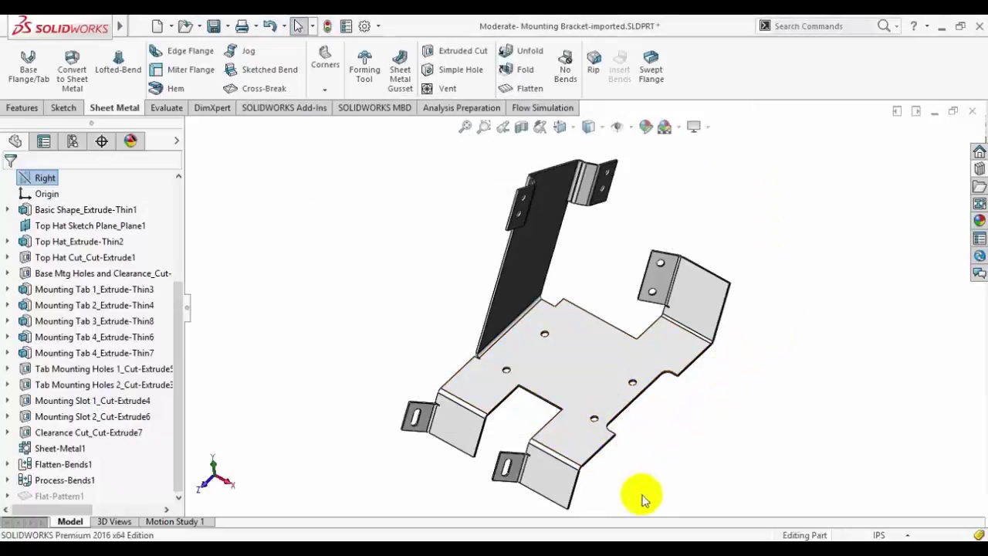
Step: Scroll the guide to page 7 and open Moderate-Correct-and-Flatten-Imported-Sheet-Metal.SLDPRT from Training parts
left_click(575, 536)
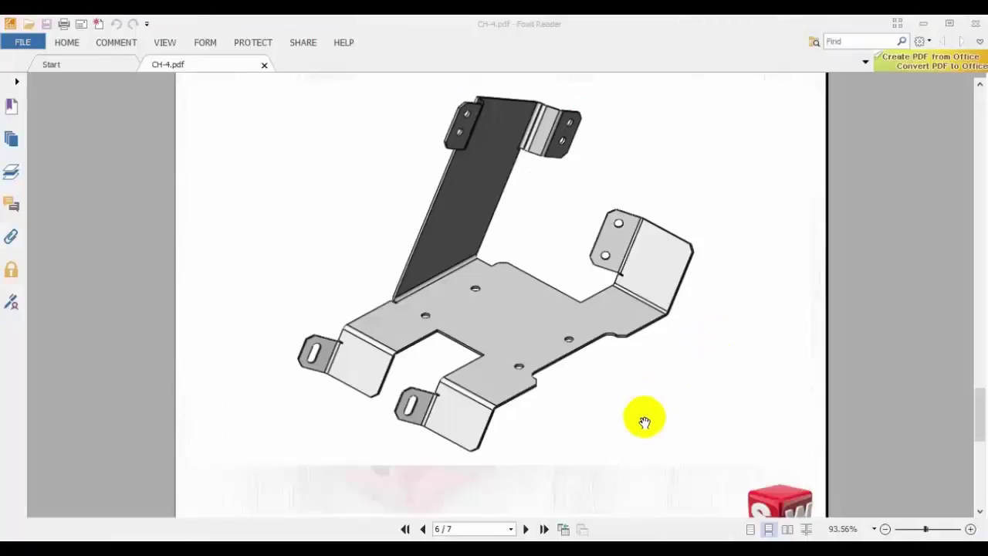
scroll(644, 385, "down", 1)
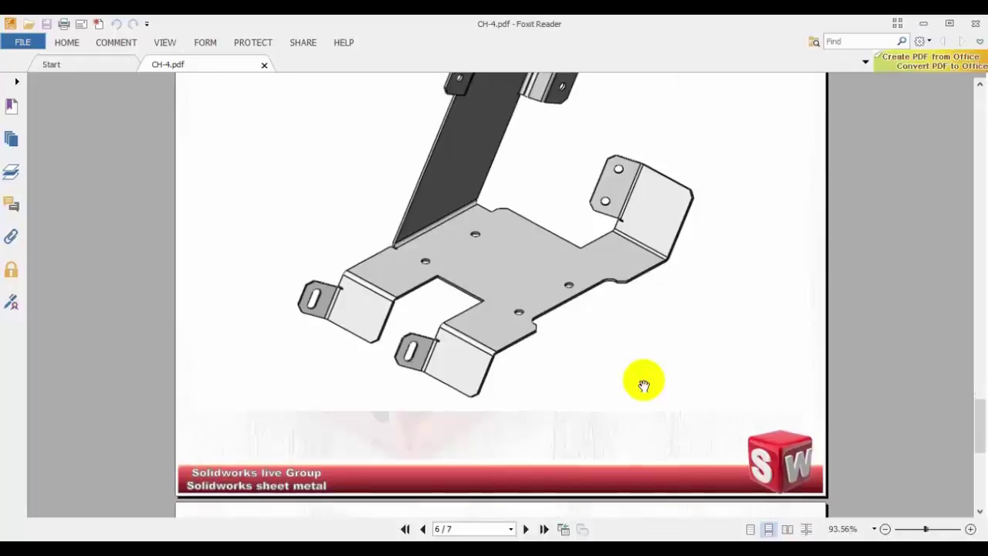
scroll(644, 385, "down", 3)
scroll(644, 385, "down", 2)
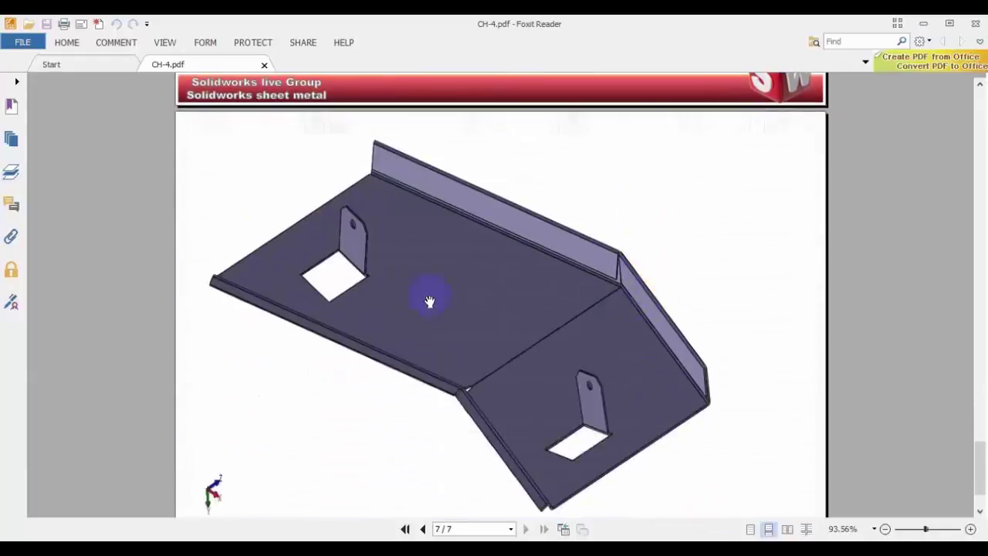
scroll(474, 390, "down", 1)
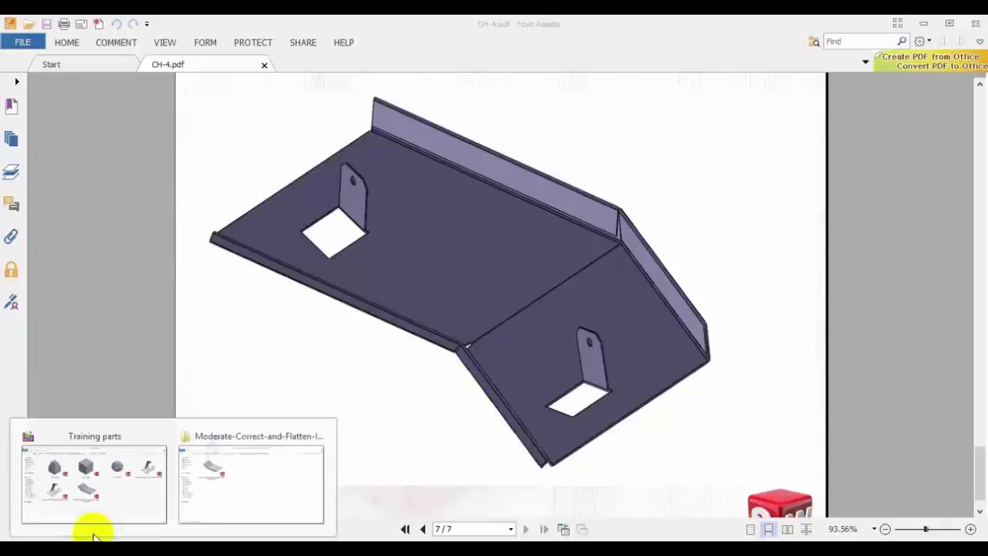
left_click(123, 487)
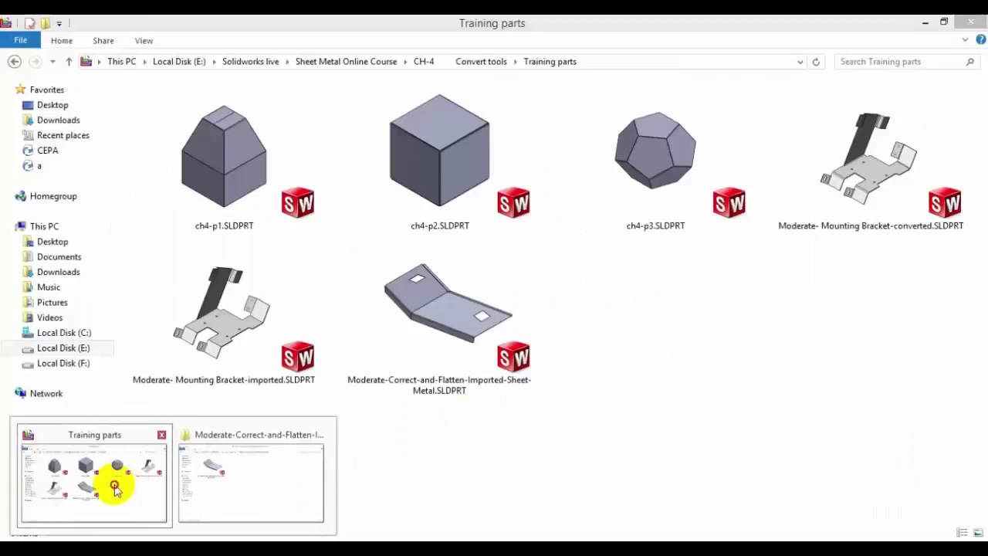
double_click(454, 332)
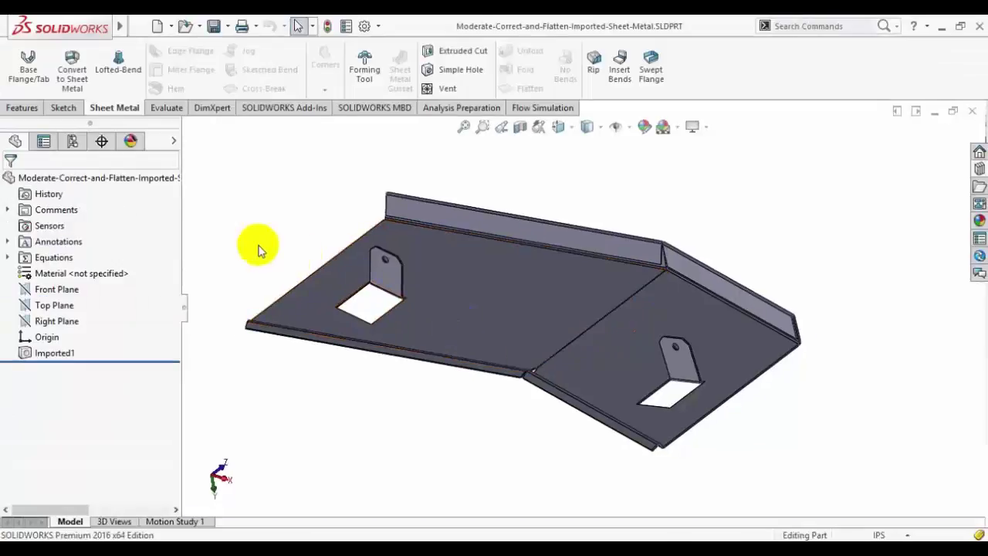
scroll(259, 247, "down", 2)
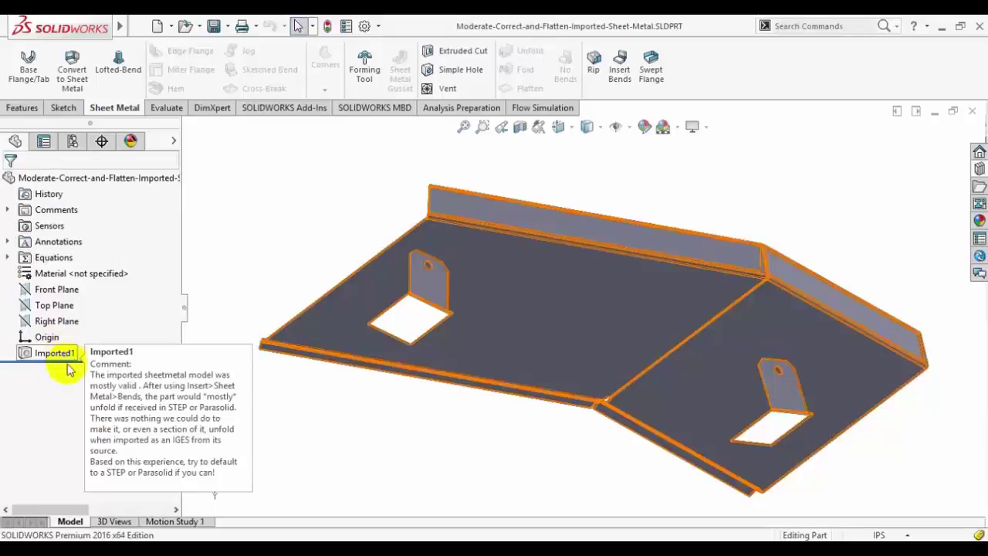
scroll(772, 417, "up", 2)
scroll(561, 293, "down", 3)
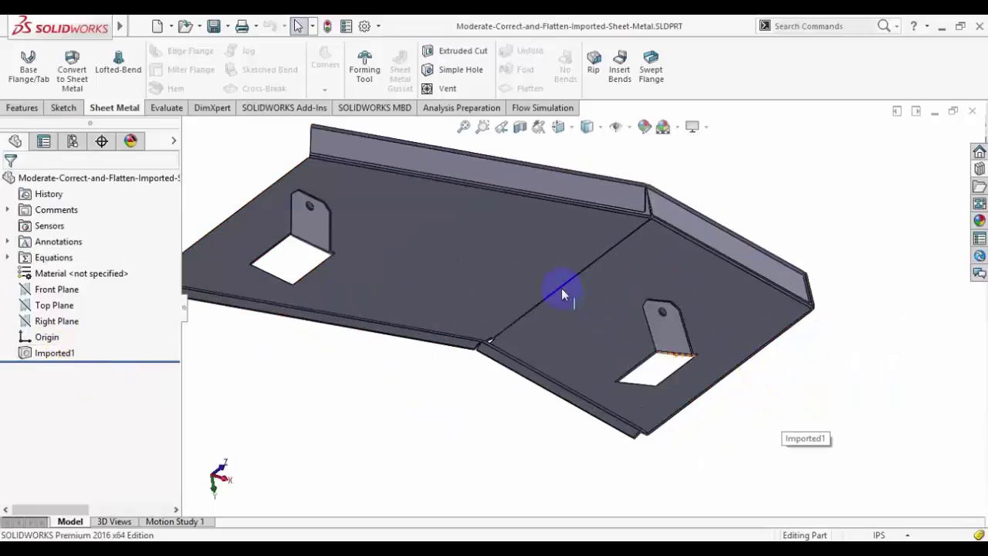
scroll(562, 294, "up", 2)
scroll(320, 221, "down", 1)
scroll(638, 288, "down", 2)
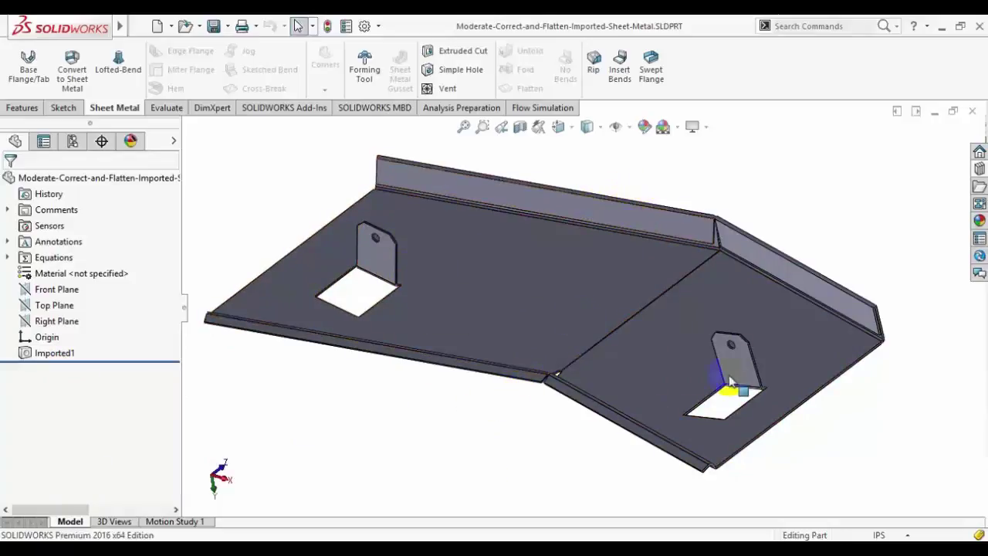
Step: Insert 0.10in-radius bends on the imported plate with its top face as the fixed face
left_click(618, 77)
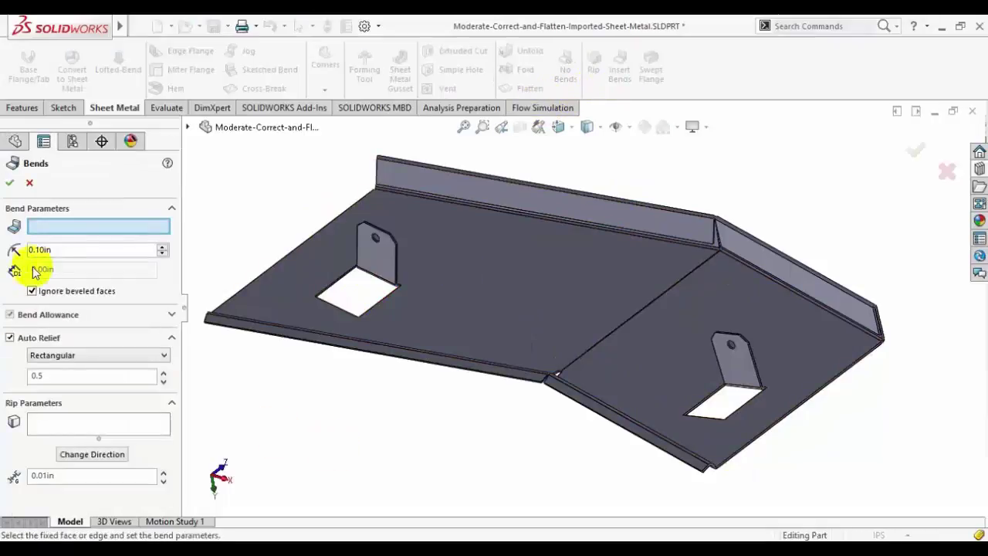
middle_click_drag(834, 441, 723, 332)
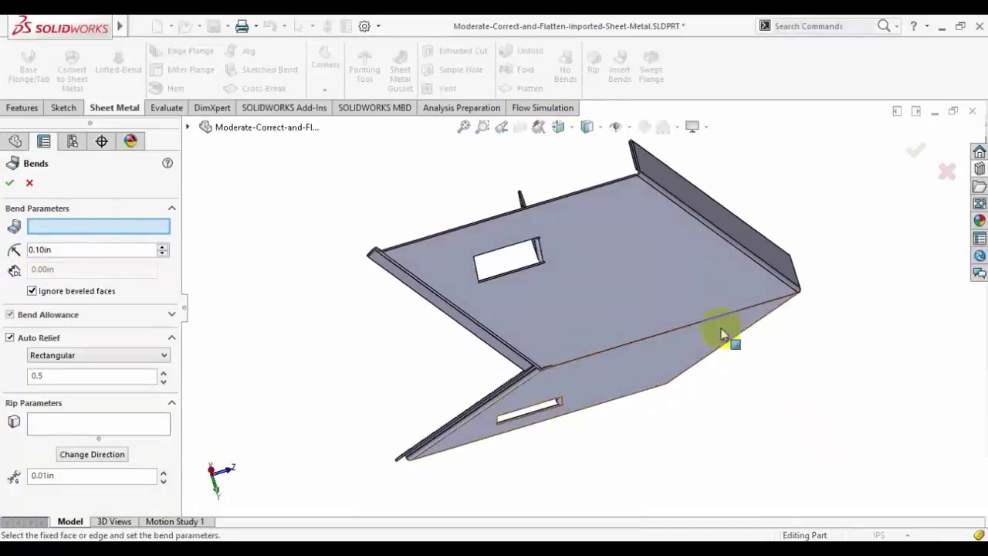
left_click(650, 294)
middle_click_drag(340, 199, 392, 316)
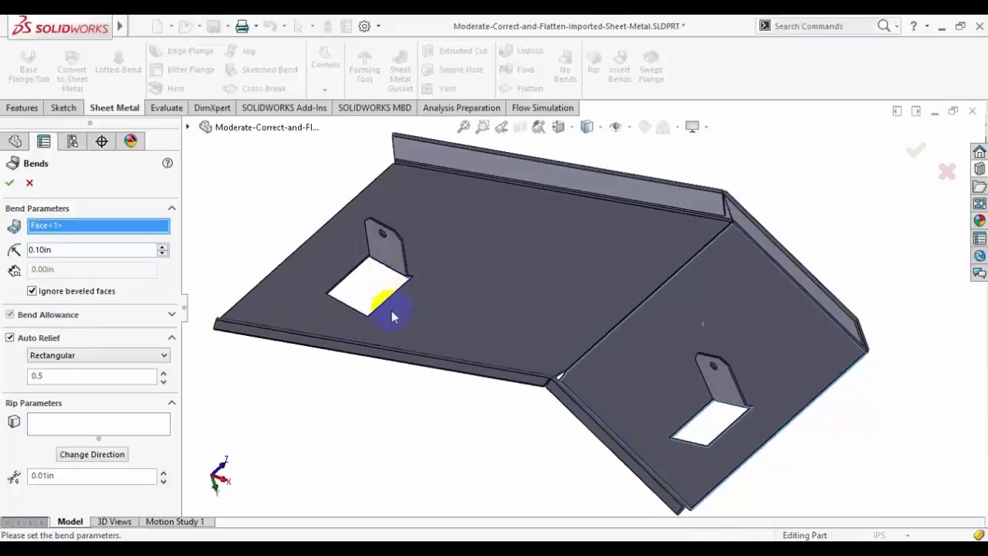
middle_click_drag(366, 348, 607, 247)
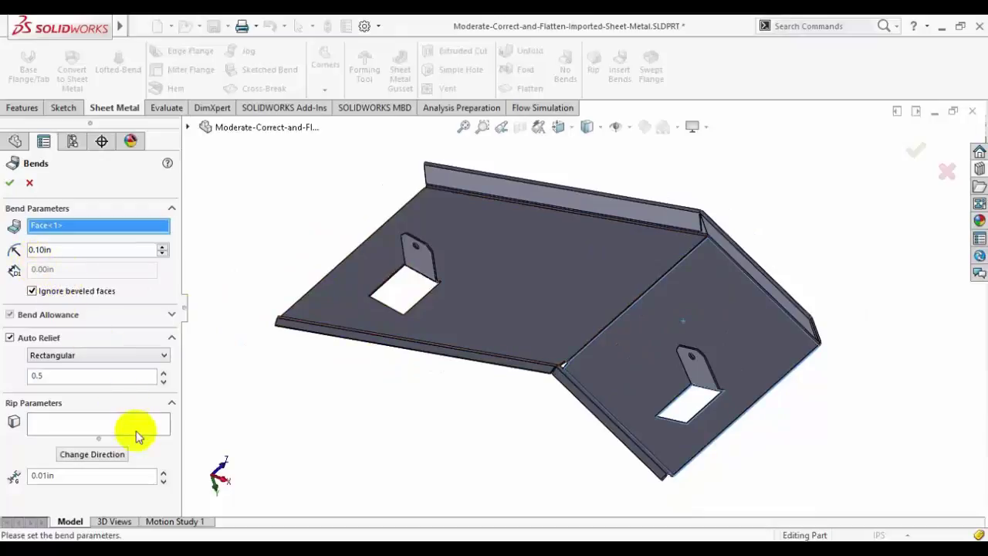
left_click(6, 185)
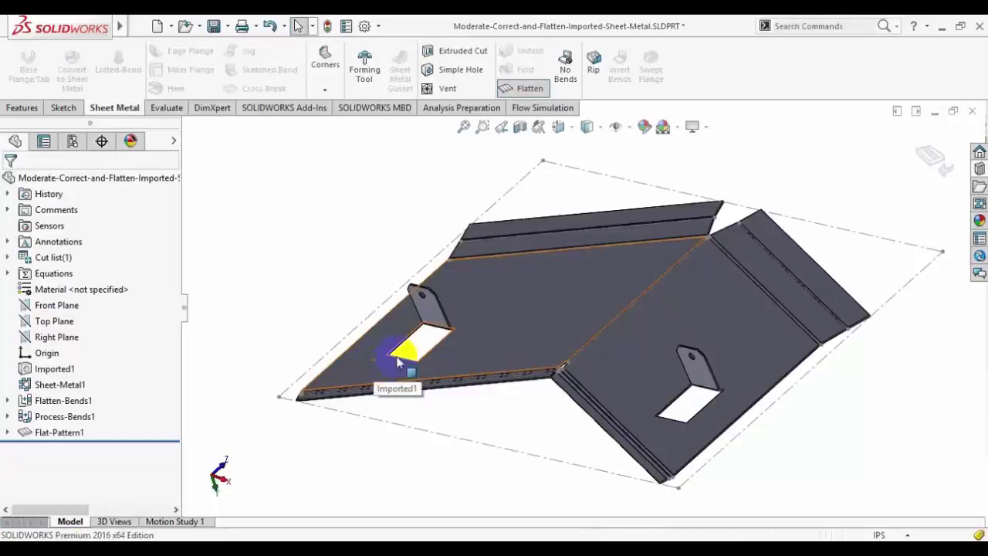
Step: Zoom in on a tab's bend edge, then turn Flatten off to refold the plate
mouse_move(907, 417)
middle_mouse_down()
mouse_move(908, 386)
mouse_move(911, 433)
middle_mouse_up()
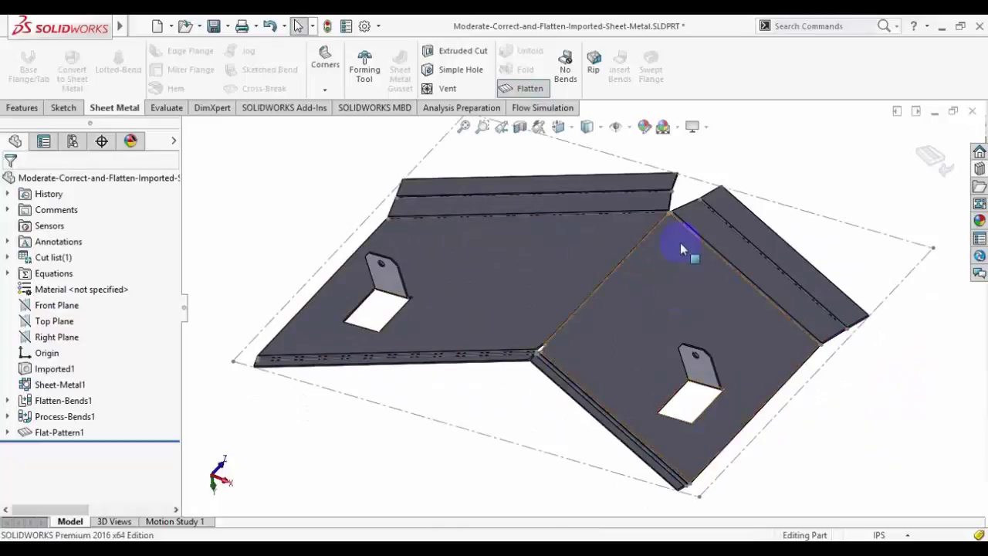
scroll(702, 340, "down", 3)
scroll(687, 369, "down", 4)
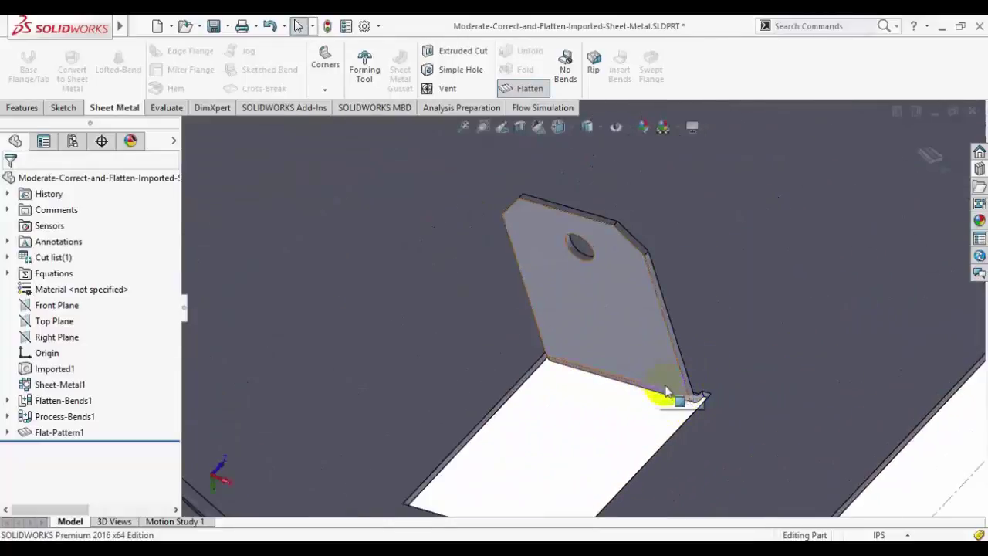
left_click(661, 405)
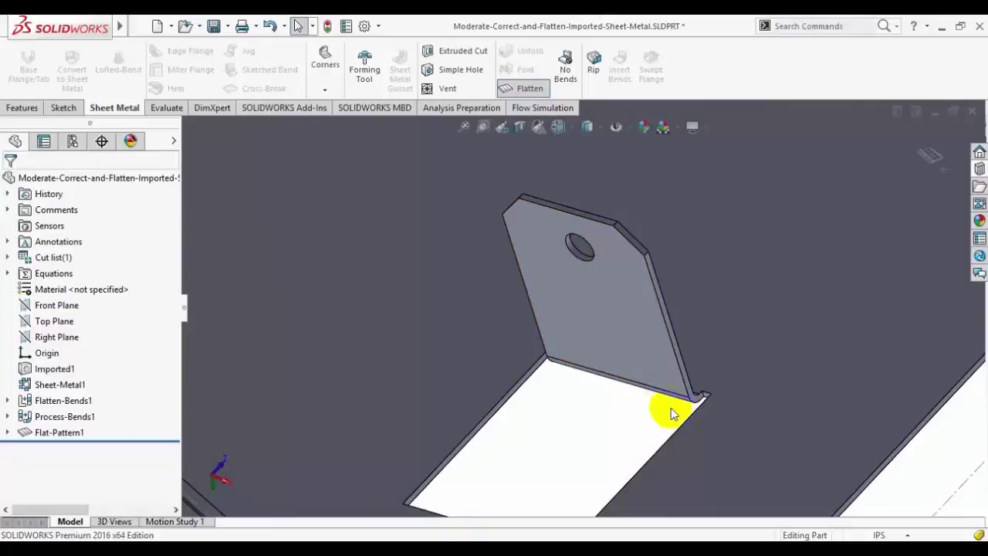
scroll(657, 315, "up", 3)
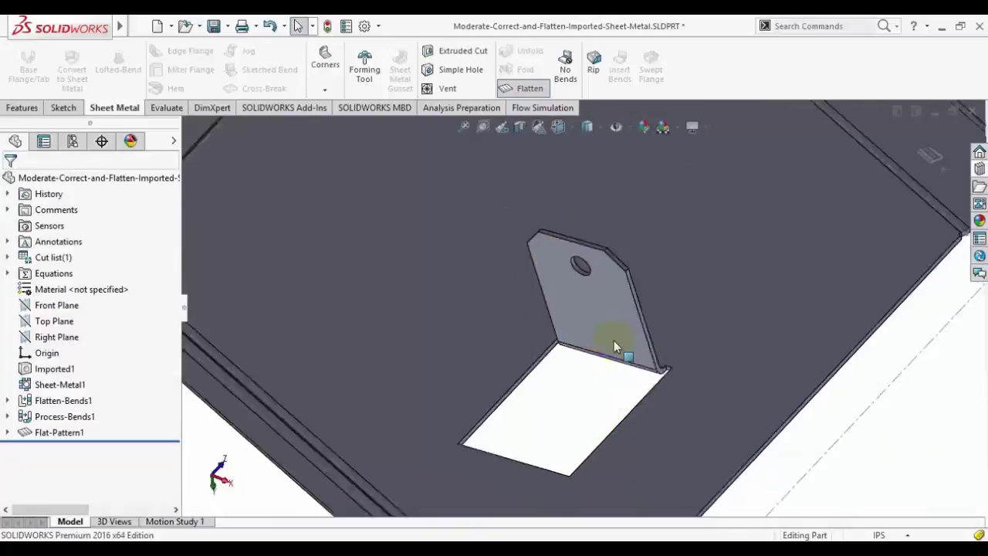
scroll(600, 335, "up", 3)
middle_click_drag(551, 342, 344, 270)
scroll(576, 284, "down", 3)
scroll(765, 323, "up", 3)
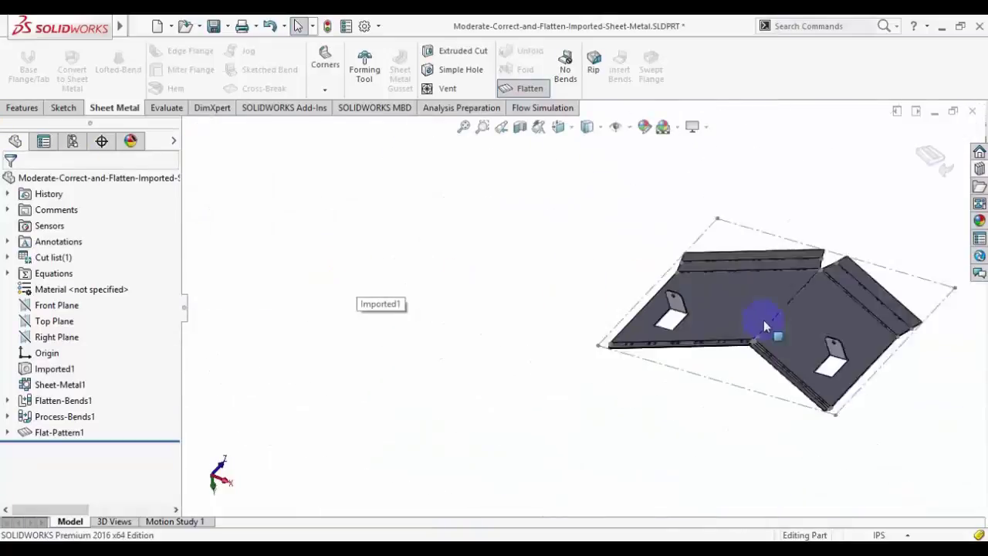
left_click(926, 158)
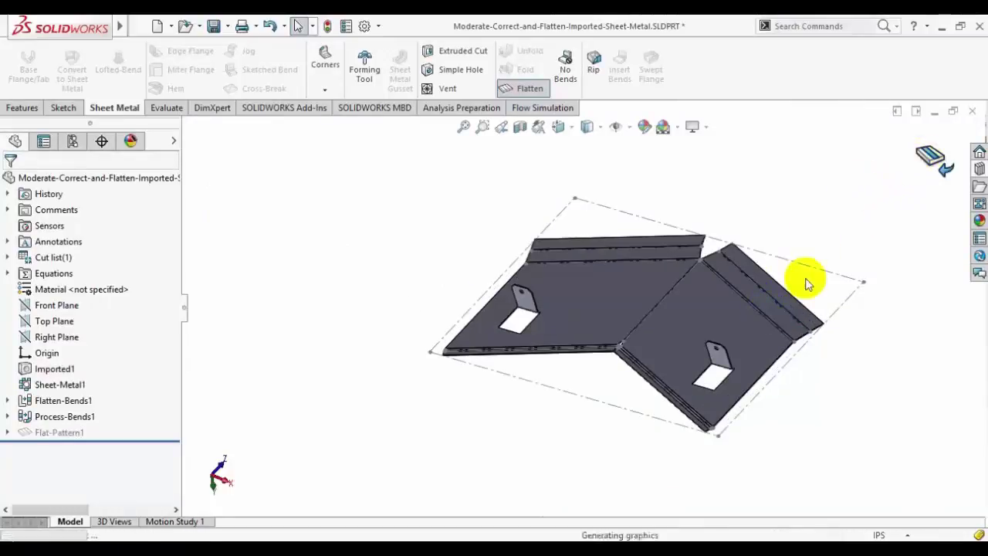
left_click(73, 418)
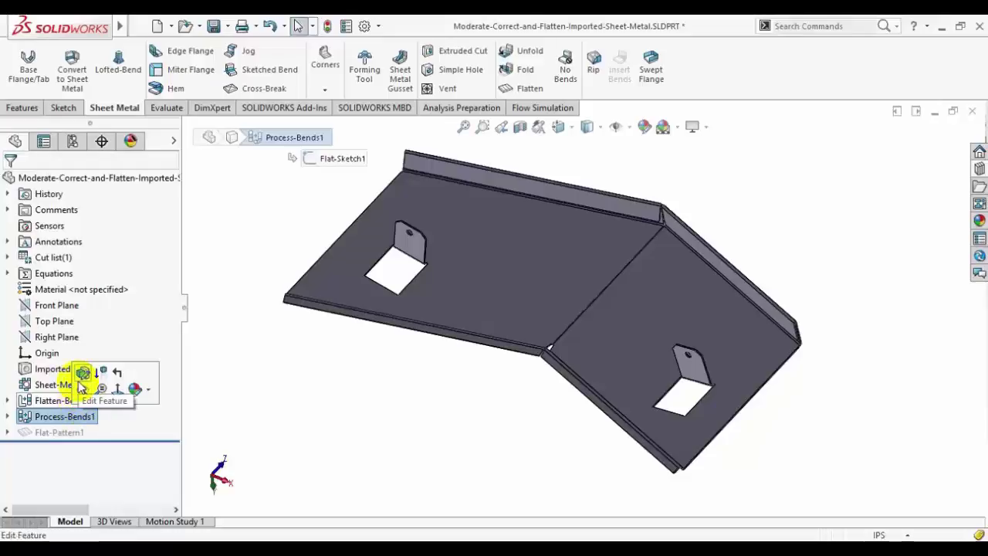
left_click(81, 381)
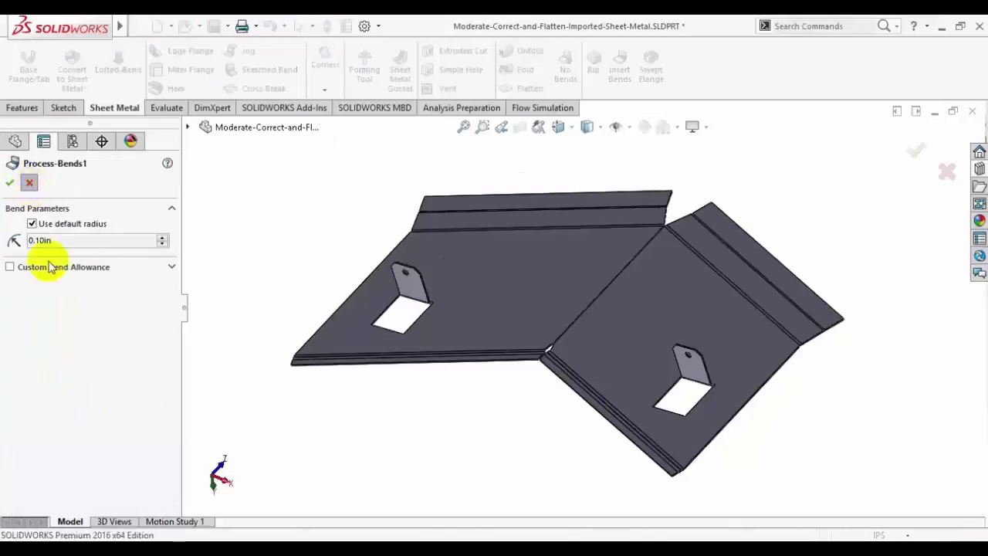
left_click(69, 399)
left_click(80, 368)
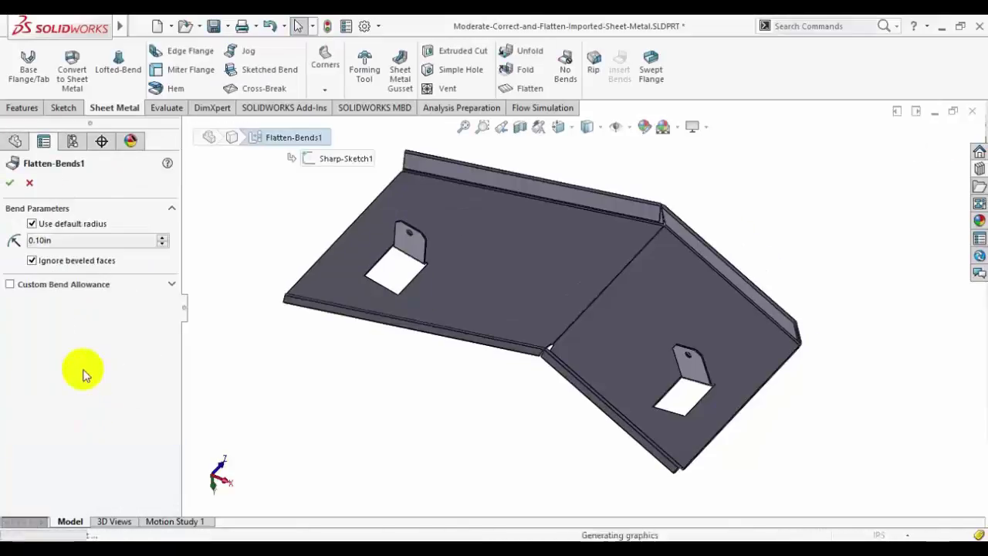
left_click(29, 185)
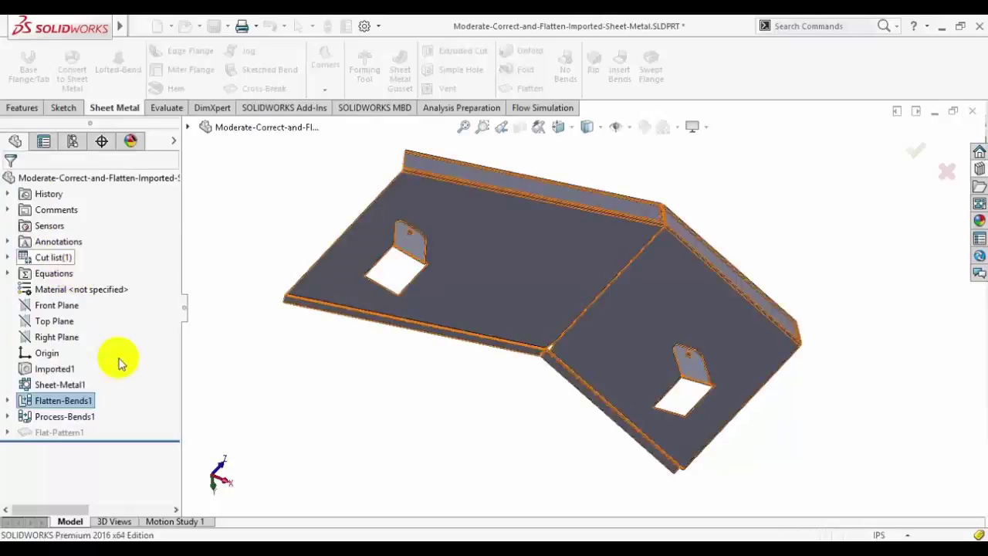
left_click(12, 434)
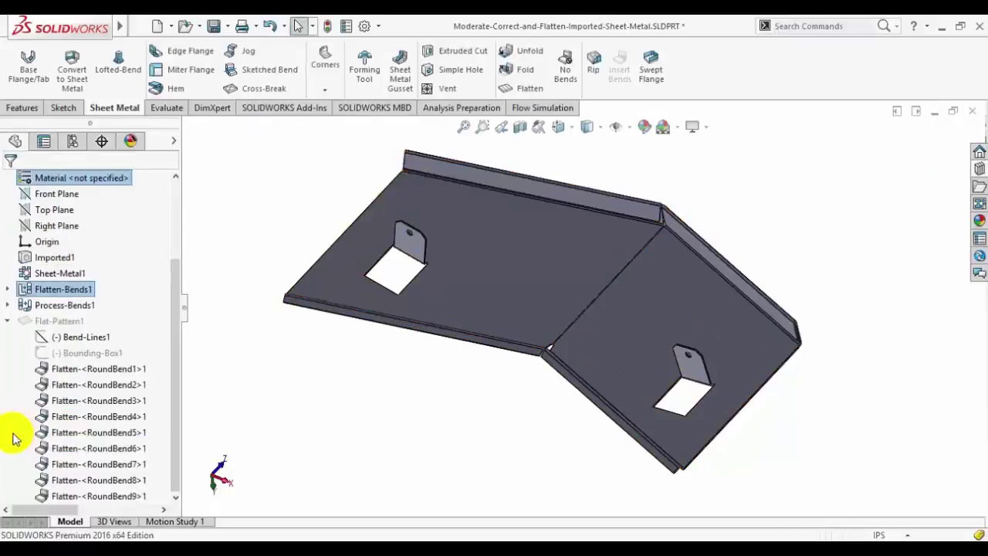
left_click(7, 321)
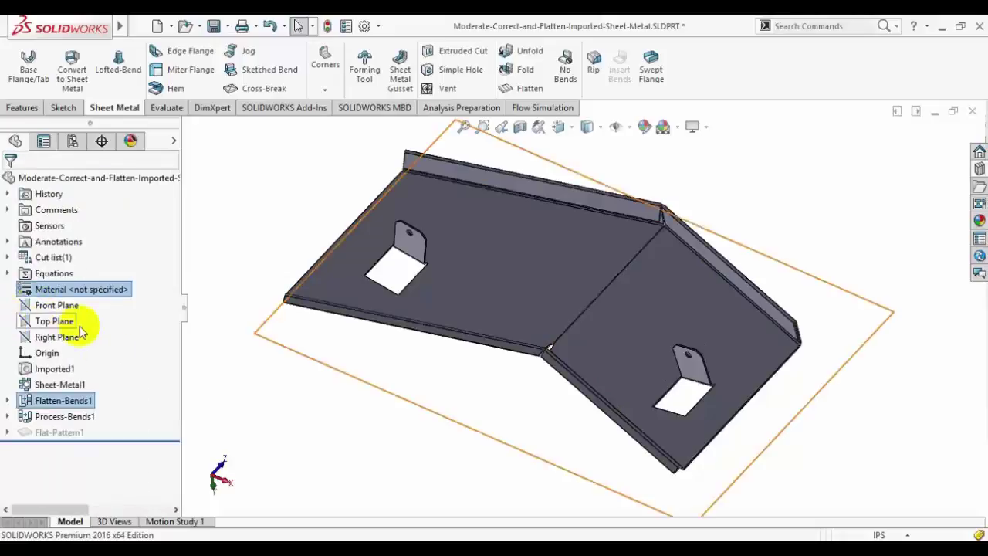
left_click(71, 418, "shift")
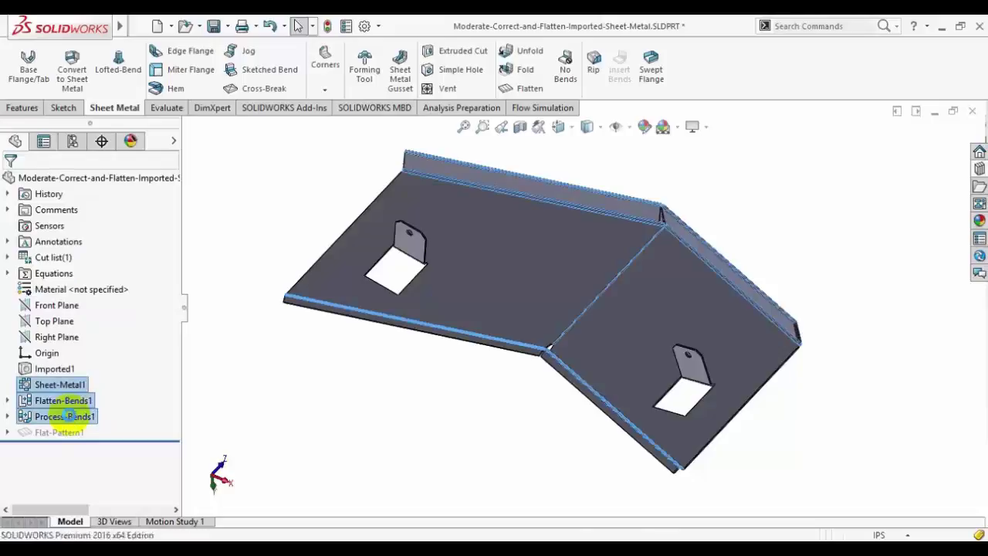
Step: Delete the sheet-metal features to leave only Imported1, save, and enable the Surfaces CommandManager tab
key("Delete")
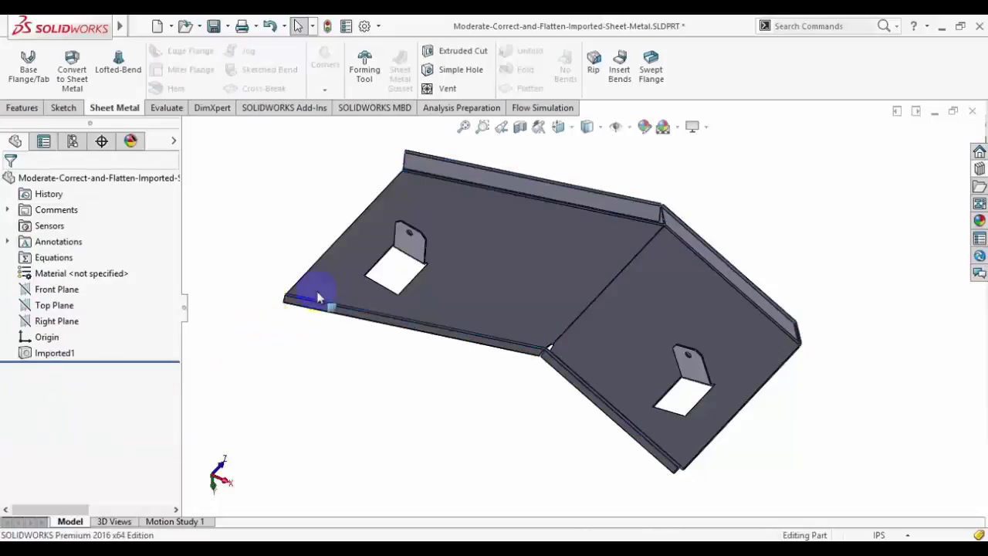
left_click(214, 25)
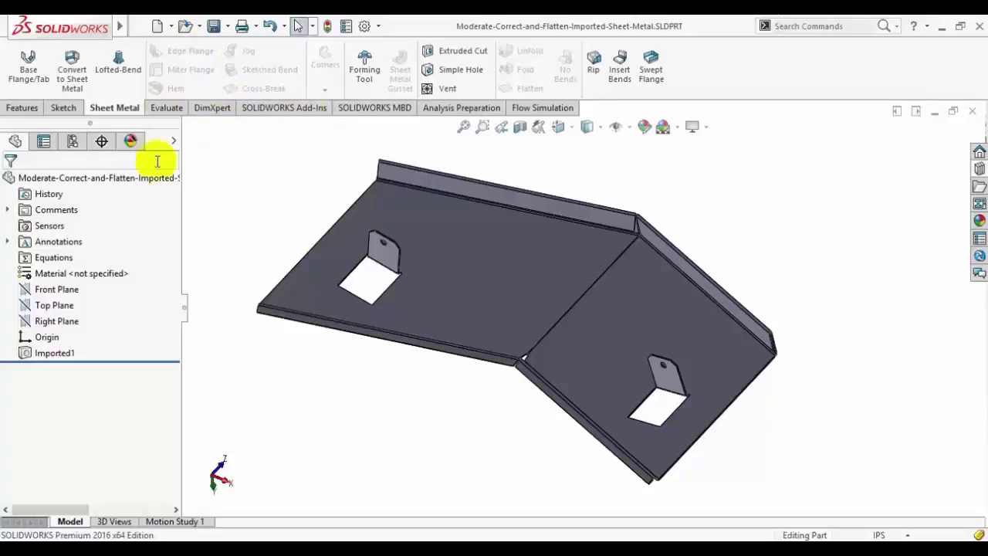
right_click(221, 114)
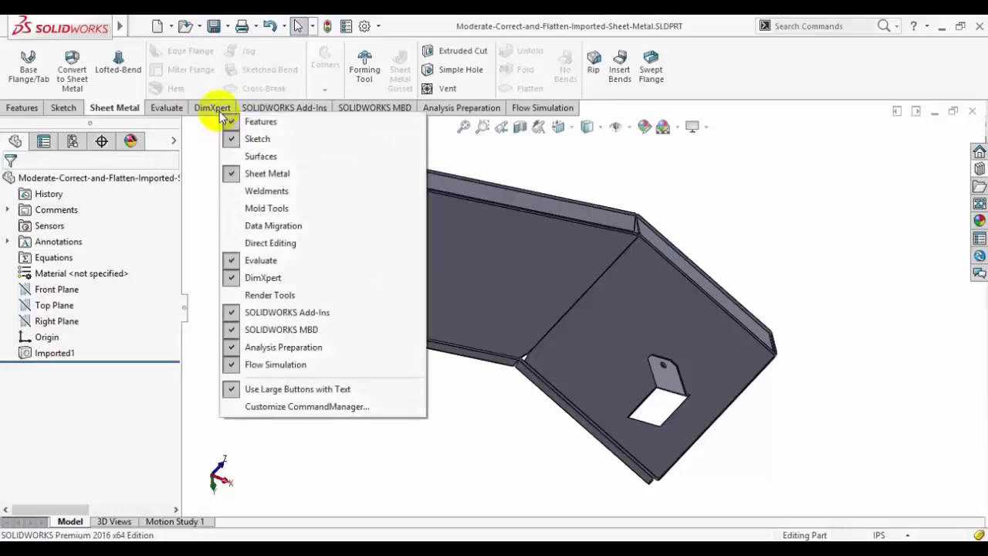
left_click(236, 157)
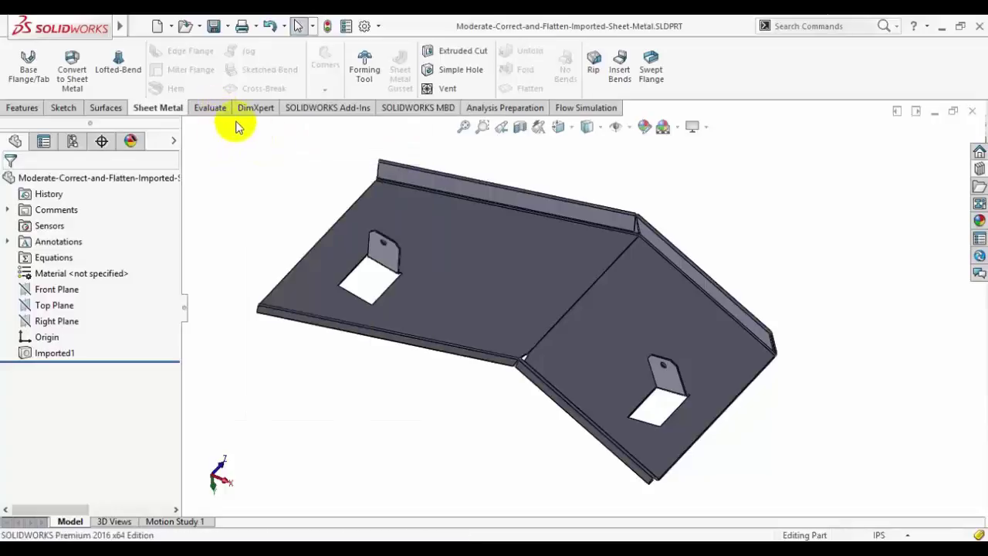
left_click(105, 108)
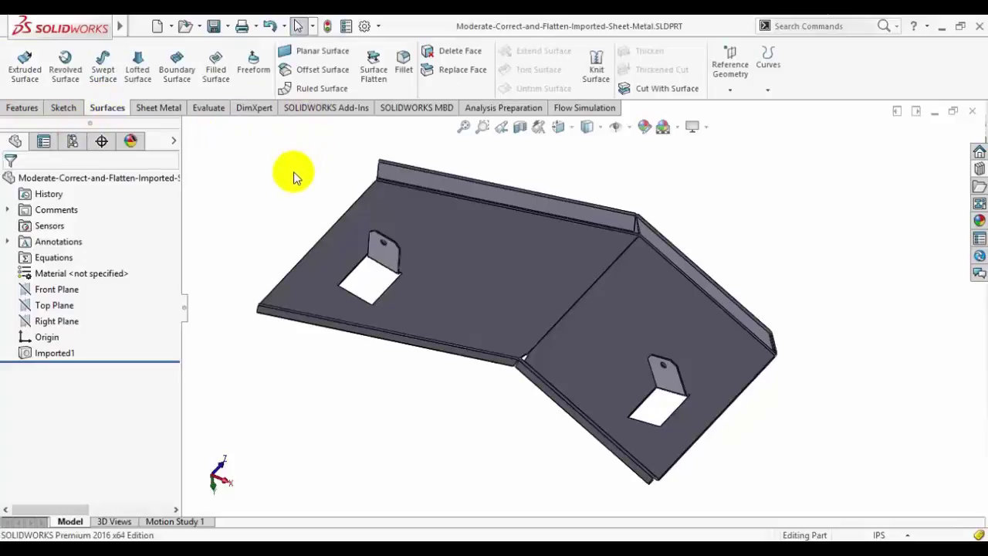
Step: Start an Offset Surface at 0.00in and select the plate's top, bend and flange faces
left_click(316, 75)
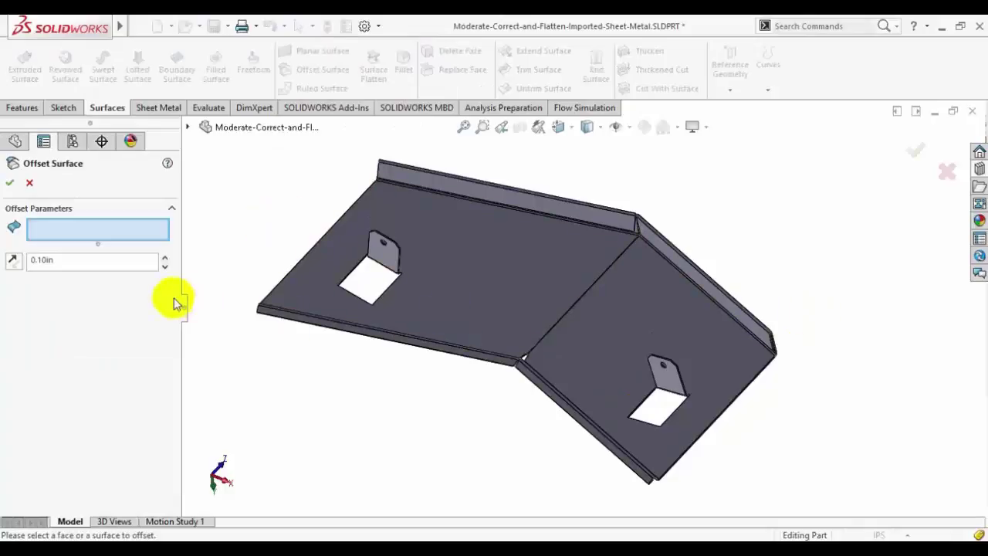
type("0")
key("Return")
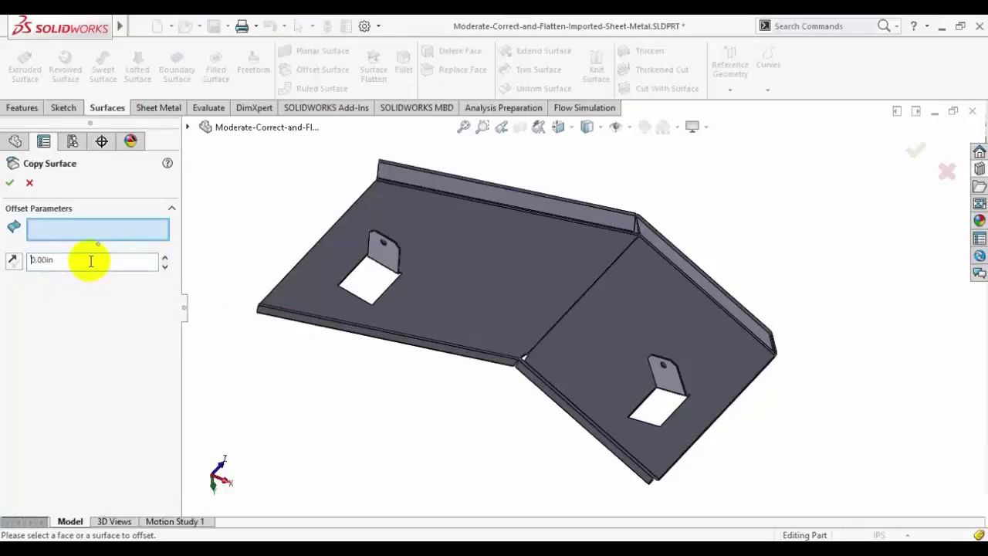
mouse_move(734, 379)
middle_mouse_down()
mouse_move(772, 368)
mouse_move(764, 305)
mouse_move(721, 271)
mouse_move(673, 315)
middle_mouse_up()
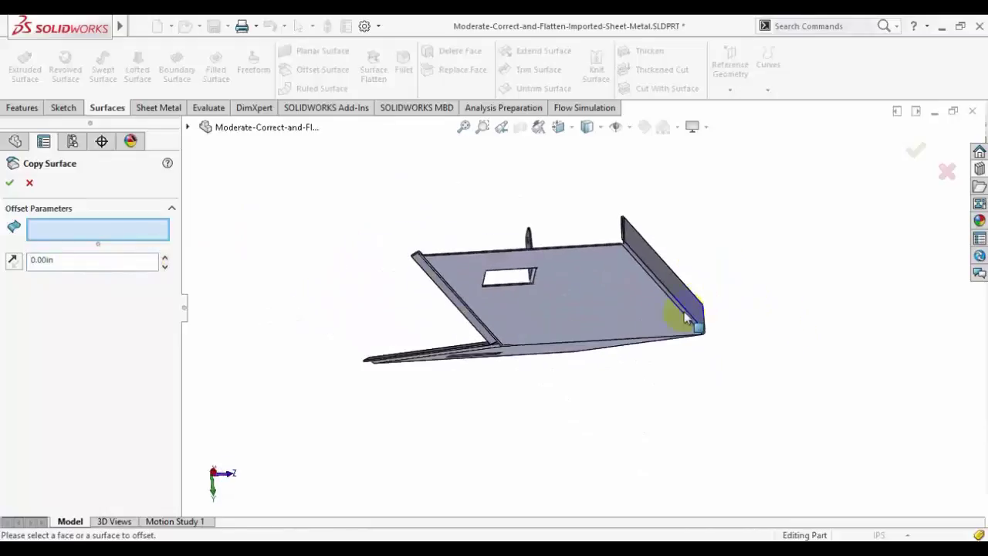
left_click(633, 316)
scroll(647, 270, "down", 3)
scroll(610, 262, "down", 2)
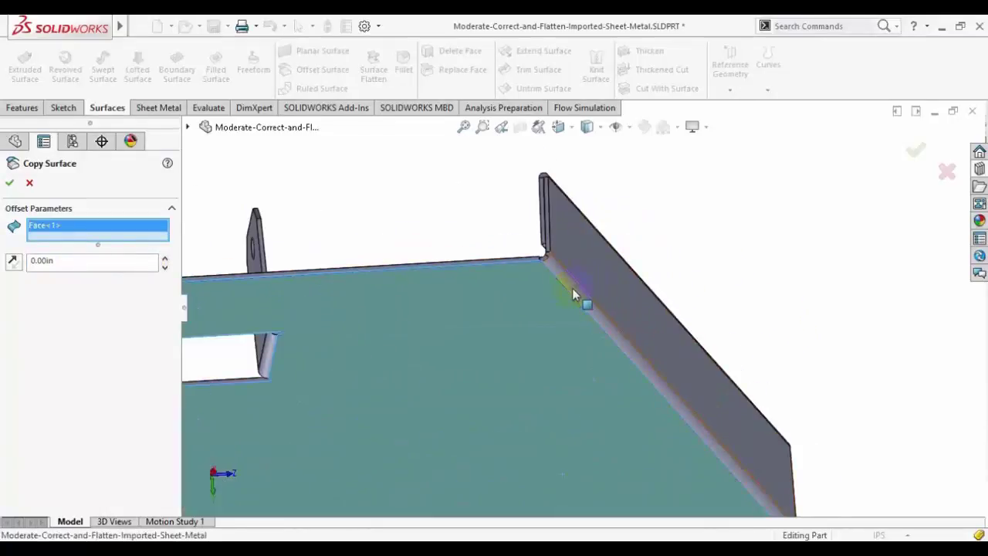
left_click(574, 294)
left_click(716, 230)
Step: Add more plate, flange-edge and bend faces to the copy surface selection
mouse_move(716, 230)
middle_mouse_down()
mouse_move(783, 370)
mouse_move(778, 423)
mouse_move(834, 501)
mouse_move(607, 298)
mouse_move(502, 255)
mouse_move(480, 302)
mouse_move(479, 335)
mouse_move(419, 408)
mouse_move(584, 452)
mouse_move(514, 221)
middle_mouse_up()
left_click(480, 296)
left_click(478, 335)
scroll(452, 434, "up", 3)
mouse_move(453, 435)
middle_mouse_down()
mouse_move(504, 345)
mouse_move(498, 368)
mouse_move(387, 337)
middle_mouse_up()
left_click(504, 345)
left_click(499, 339)
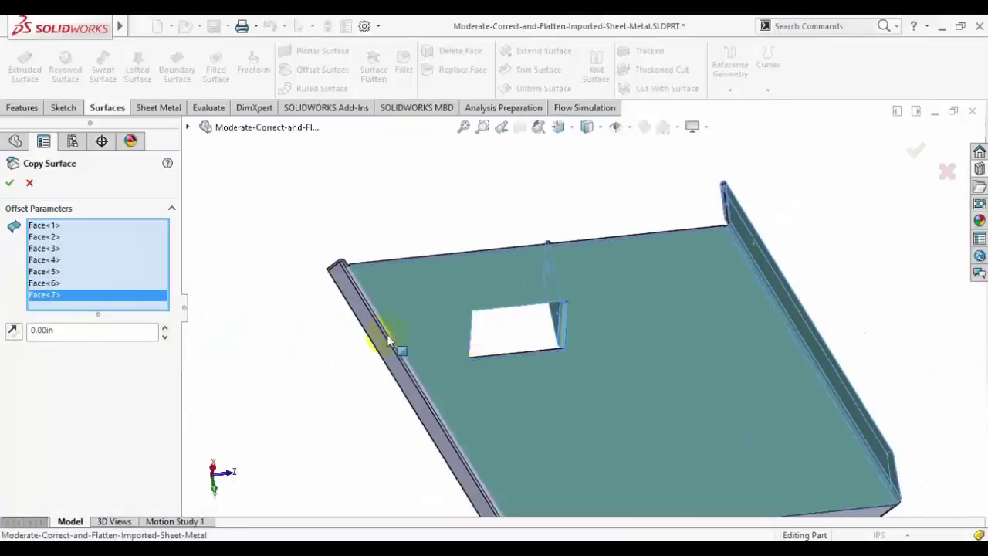
scroll(388, 340, "up", 3)
middle_click_drag(392, 172, 424, 304)
left_click(436, 311)
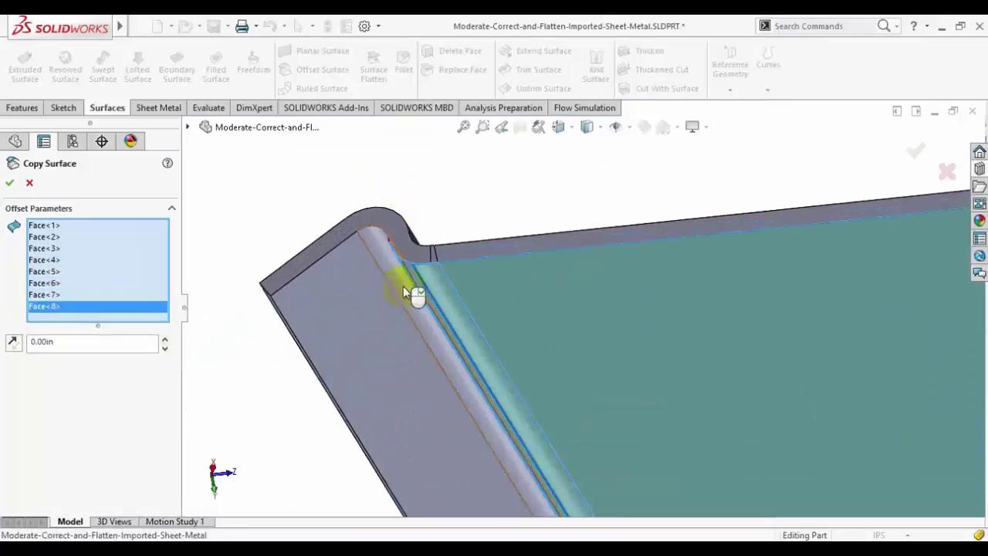
left_click(389, 273)
left_click(362, 305)
Step: Add the dark flange face, bend corner face, another bend and the large bottom face
scroll(478, 386, "down", 3)
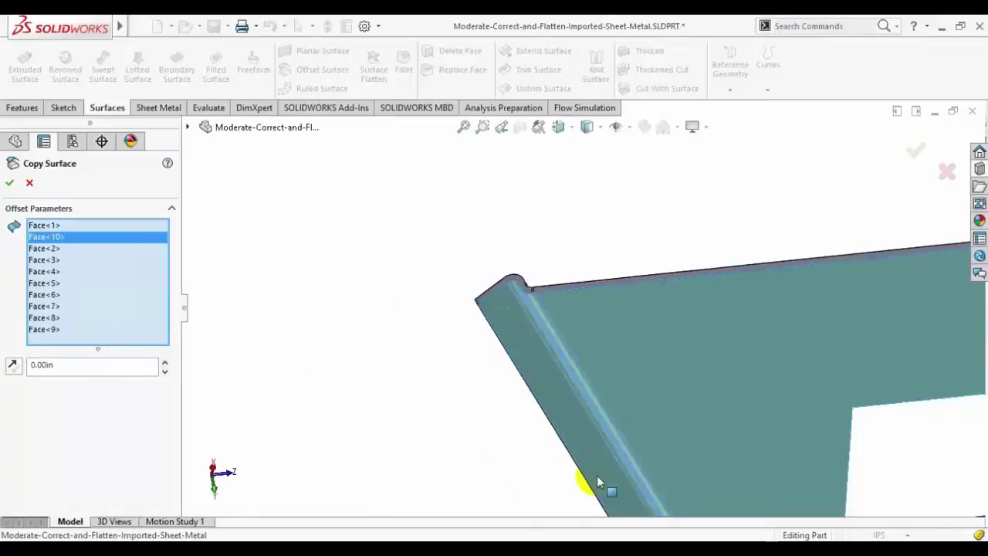
mouse_move(597, 476)
middle_mouse_down()
mouse_move(637, 482)
mouse_move(746, 451)
middle_mouse_up()
scroll(747, 451, "up", 3)
mouse_move(827, 419)
middle_mouse_down()
mouse_move(816, 402)
mouse_move(771, 388)
middle_mouse_up()
scroll(772, 339, "up", 3)
scroll(718, 344, "up", 3)
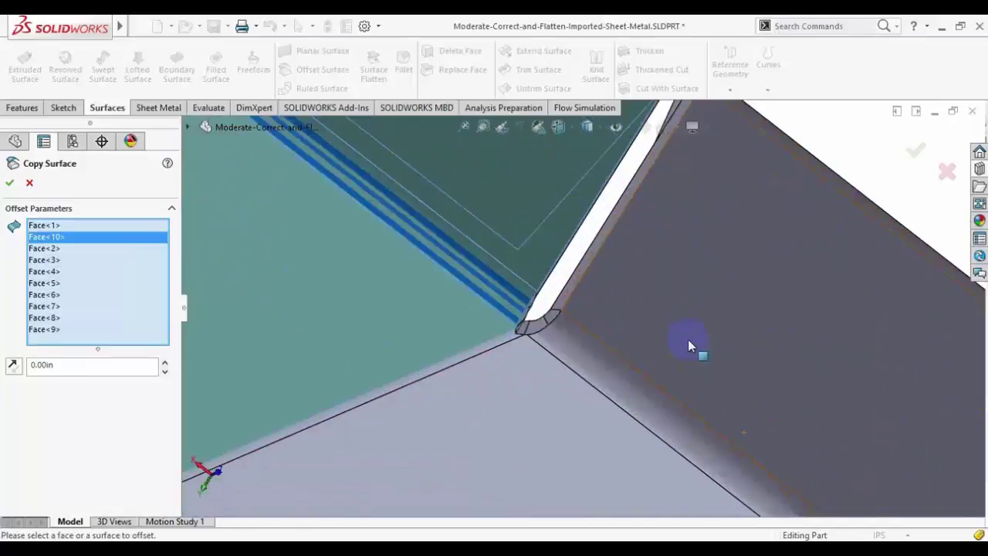
mouse_move(704, 172)
middle_mouse_down()
mouse_move(600, 264)
mouse_move(540, 287)
middle_mouse_up()
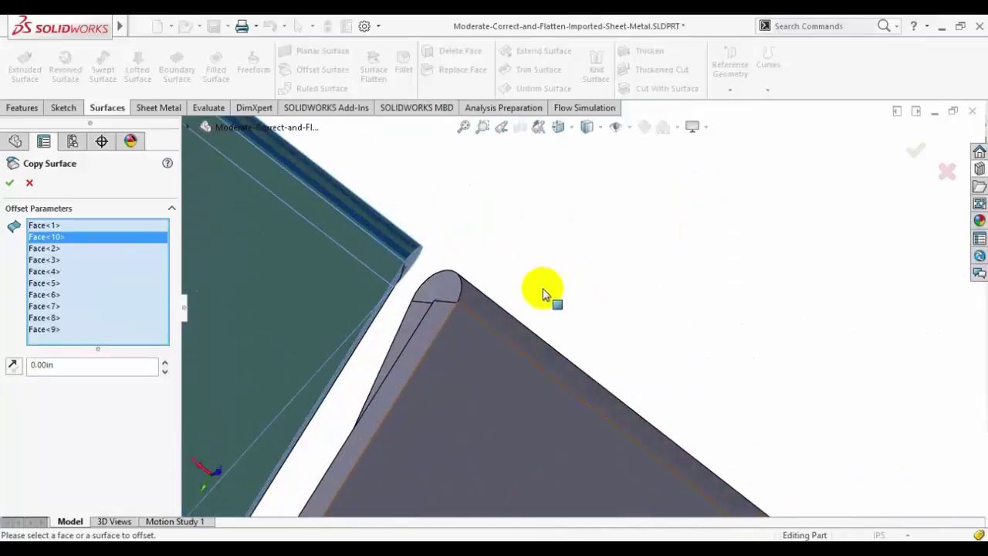
left_click(502, 320)
left_click(484, 394)
mouse_move(484, 394)
middle_mouse_down()
mouse_move(512, 459)
mouse_move(557, 378)
middle_mouse_up()
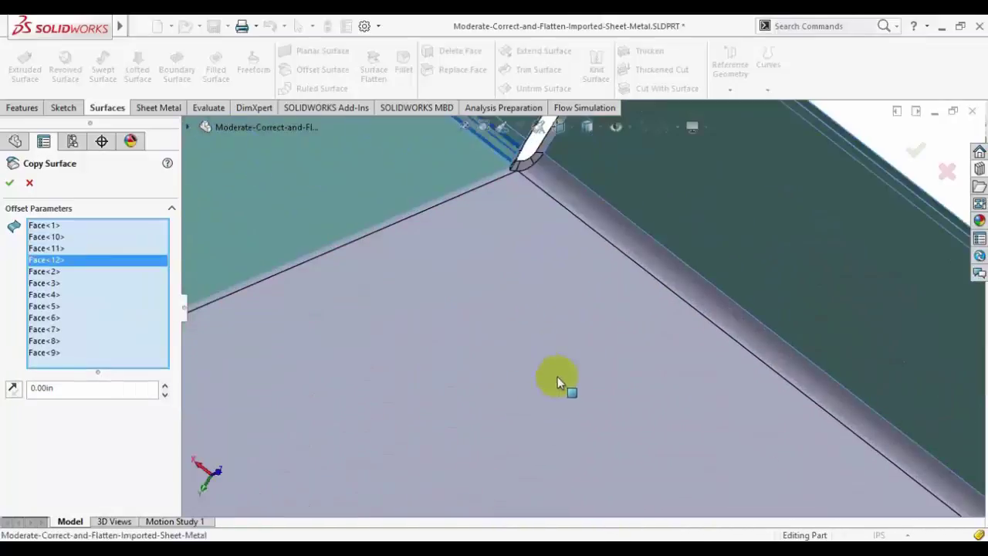
left_click(567, 202)
left_click(456, 340)
Step: Add another bend face and a flange underside face, bringing the list to Face<17>
scroll(517, 193, "down", 3)
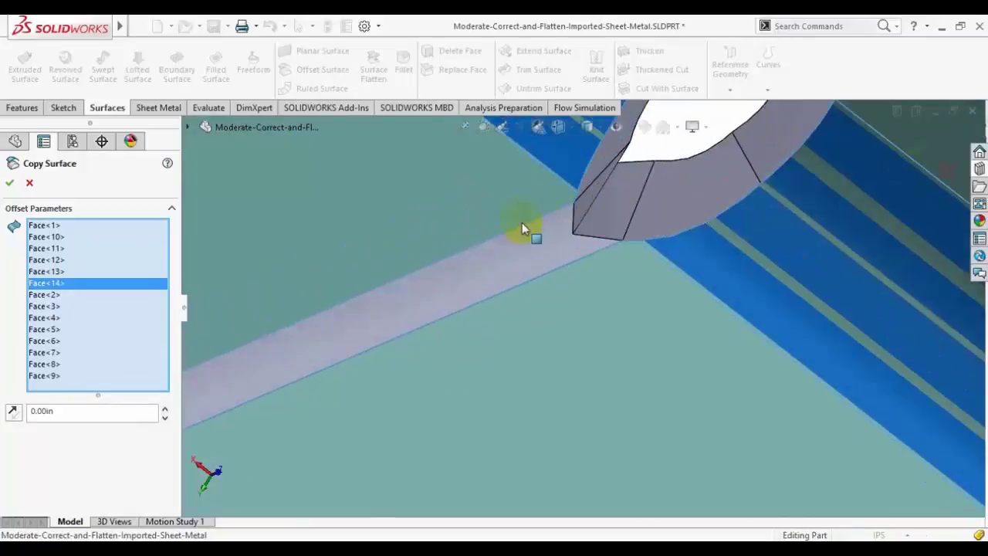
left_click(512, 247)
scroll(479, 320, "up", 2)
scroll(495, 378, "up", 1)
mouse_move(494, 378)
middle_mouse_down()
mouse_move(489, 414)
mouse_move(458, 397)
mouse_move(430, 236)
mouse_move(468, 218)
mouse_move(293, 331)
mouse_move(481, 298)
middle_mouse_up()
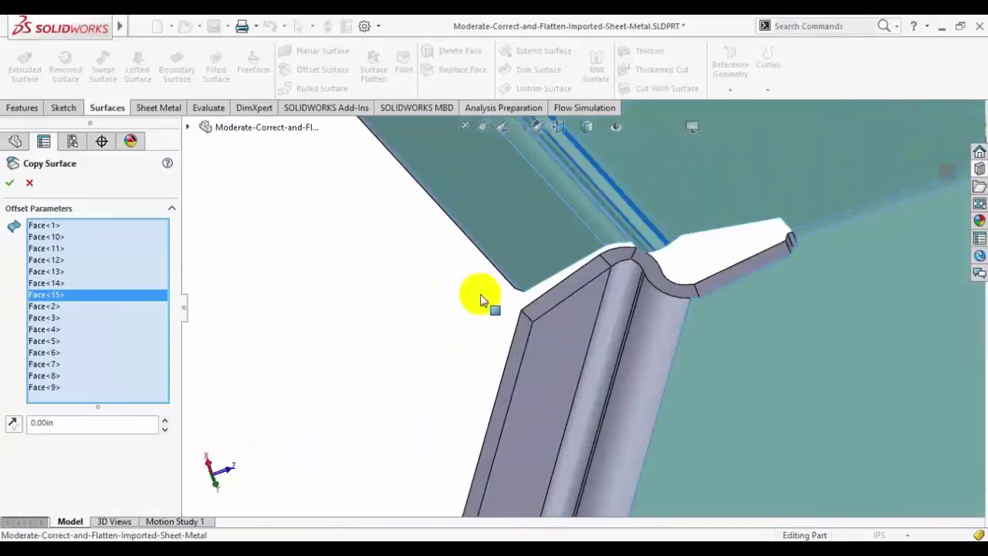
left_click(654, 307)
scroll(651, 302, "down", 3)
scroll(633, 249, "down", 3)
Step: Add the next bend, curved relief, adjoining bend and inner bend faces to the copy set
left_click(538, 242)
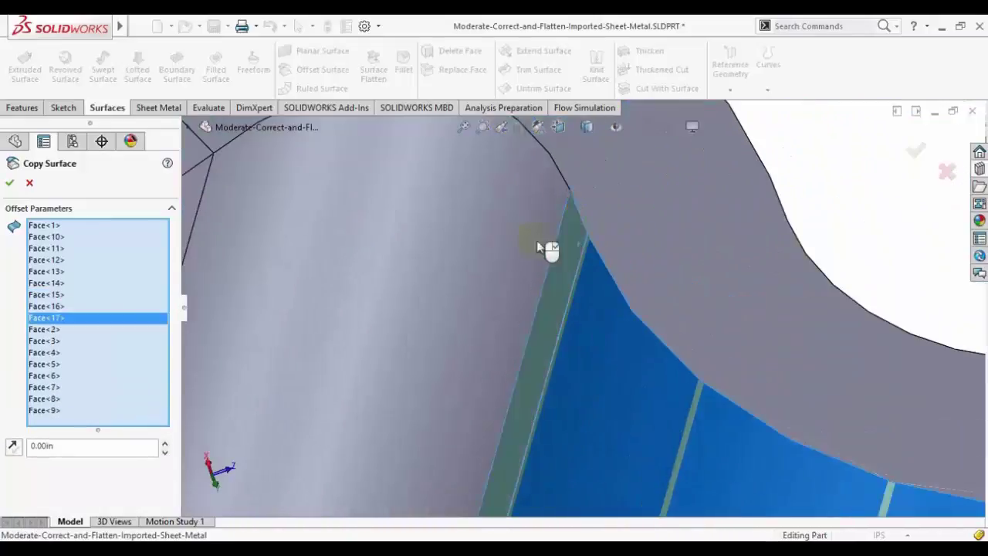
left_click(508, 237)
scroll(436, 310, "up", 3)
left_click(438, 313)
scroll(506, 255, "down", 2)
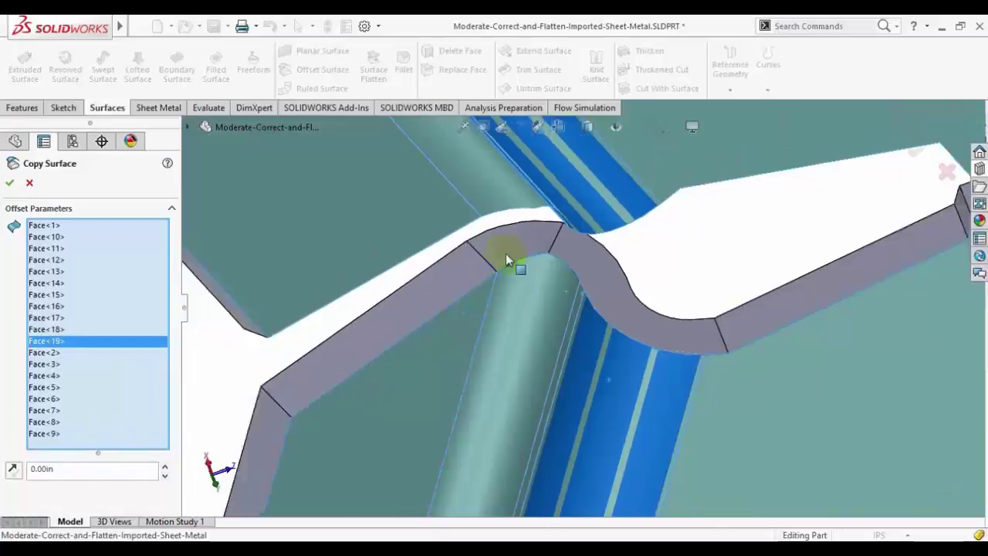
scroll(588, 291, "up", 2)
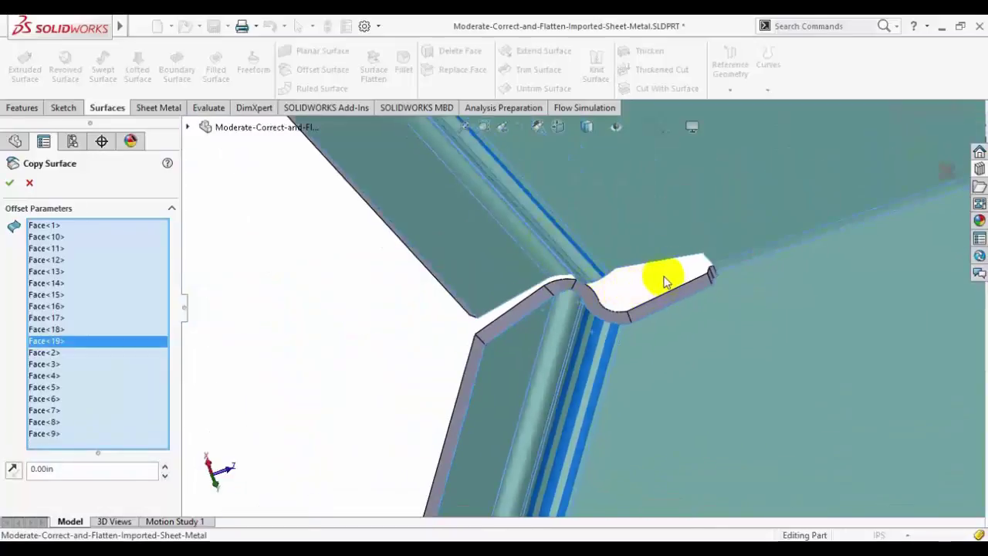
middle_click_drag(282, 322, 348, 337)
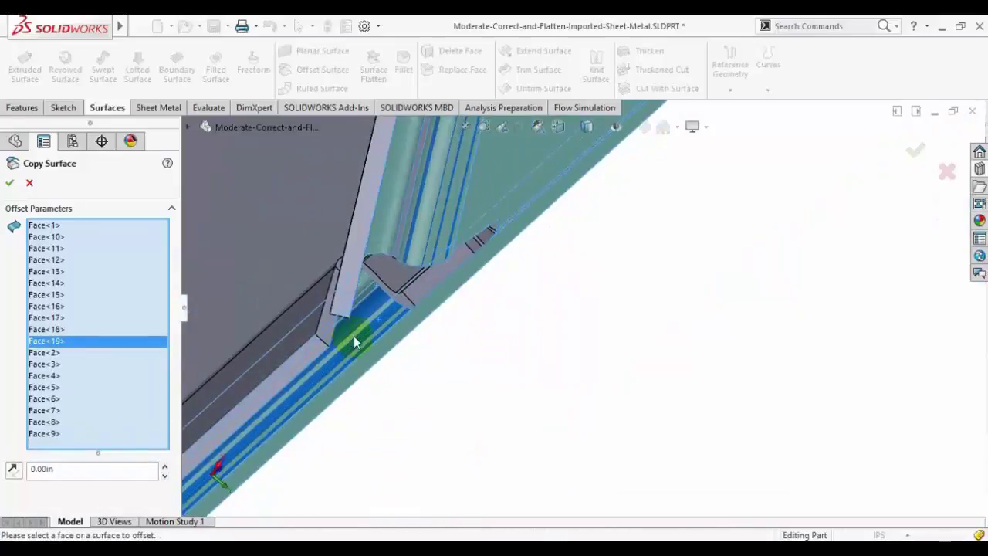
scroll(450, 225, "down", 2)
scroll(449, 225, "down", 2)
left_click(418, 403)
Step: Add the square-hole corner face and its adjacent bend face to the copy set
scroll(436, 417, "up", 3)
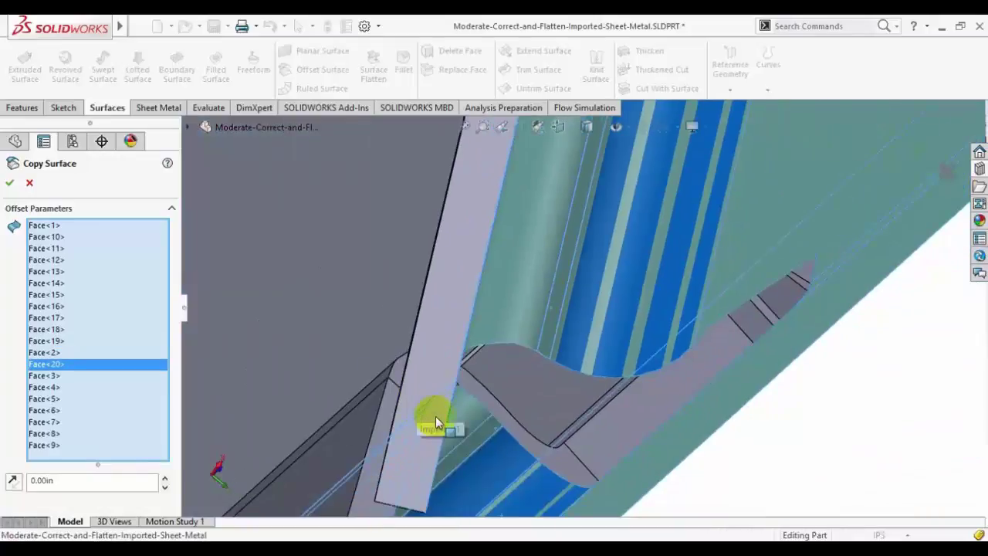
scroll(436, 424, "up", 2)
scroll(608, 413, "up", 2)
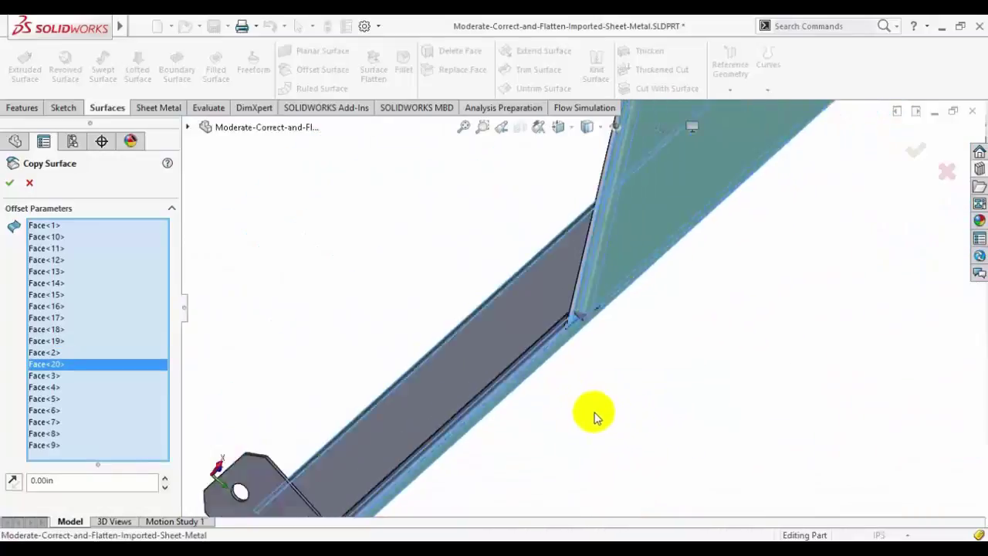
scroll(604, 415, "up", 1)
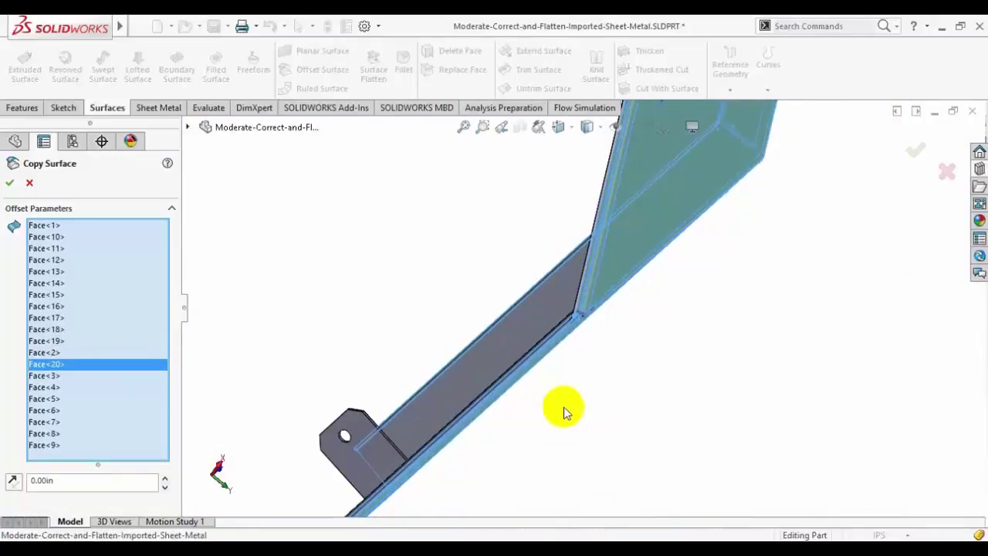
scroll(633, 379, "down", 3)
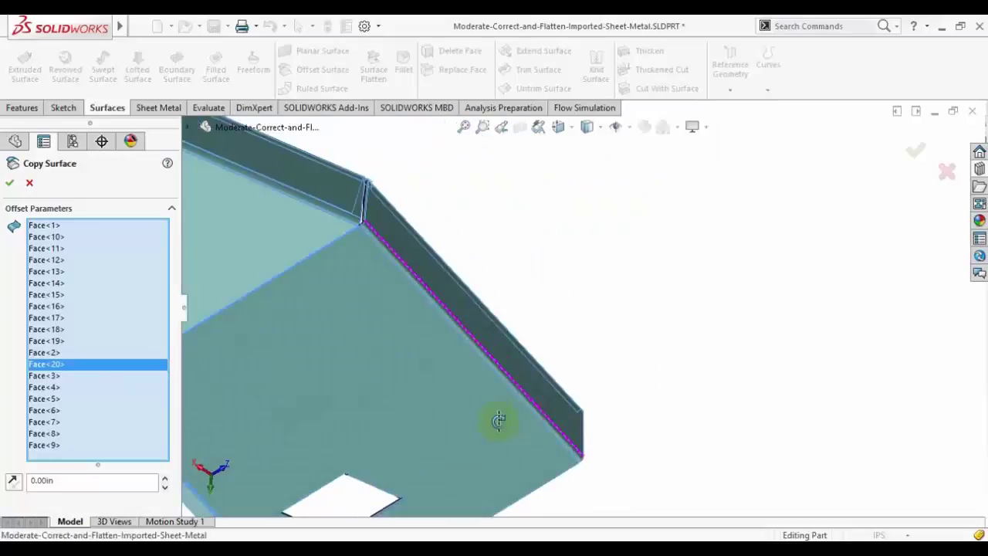
middle_click_drag(488, 408, 430, 492)
scroll(588, 371, "down", 3)
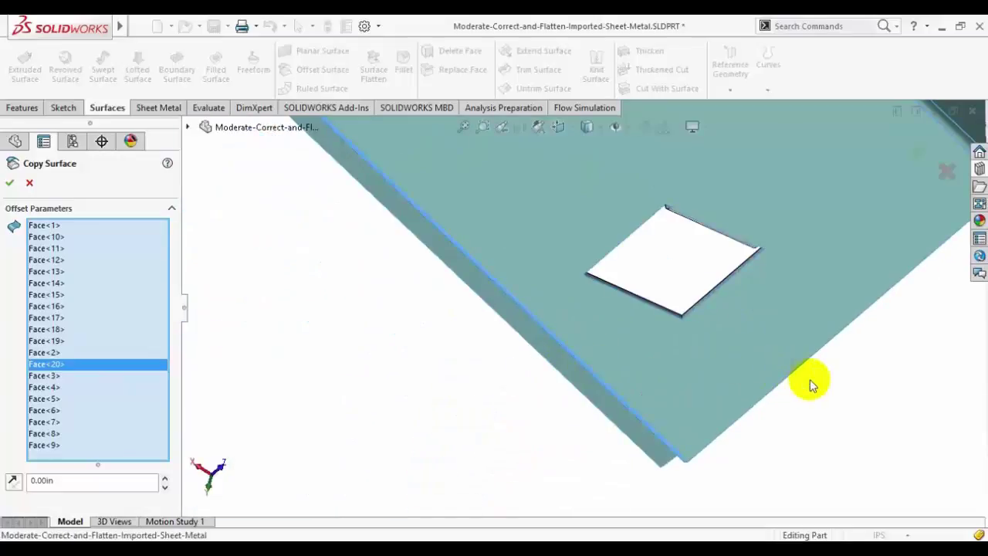
mouse_move(810, 379)
middle_mouse_down()
mouse_move(823, 342)
mouse_move(865, 324)
mouse_move(774, 177)
middle_mouse_up()
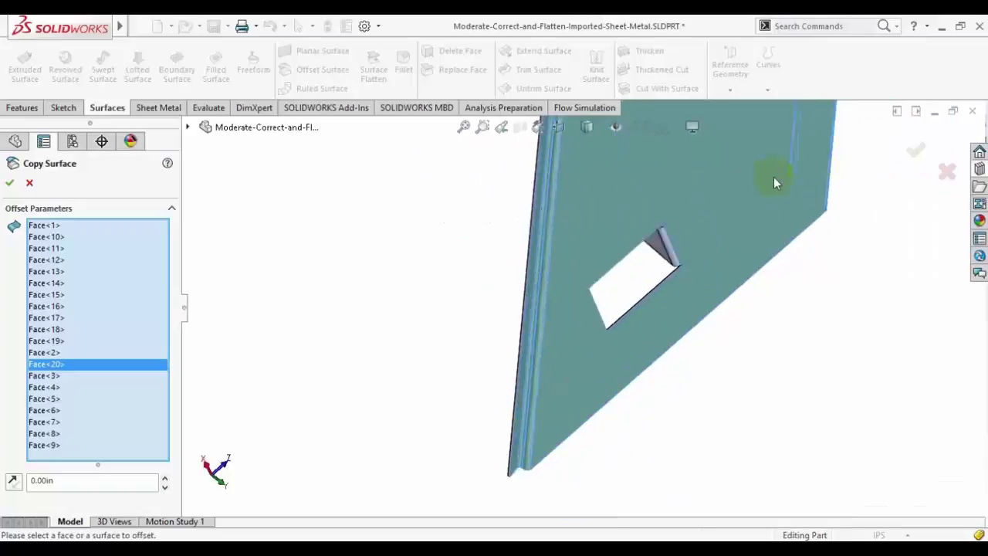
scroll(499, 300, "down", 5)
left_click(593, 396)
left_click(540, 434)
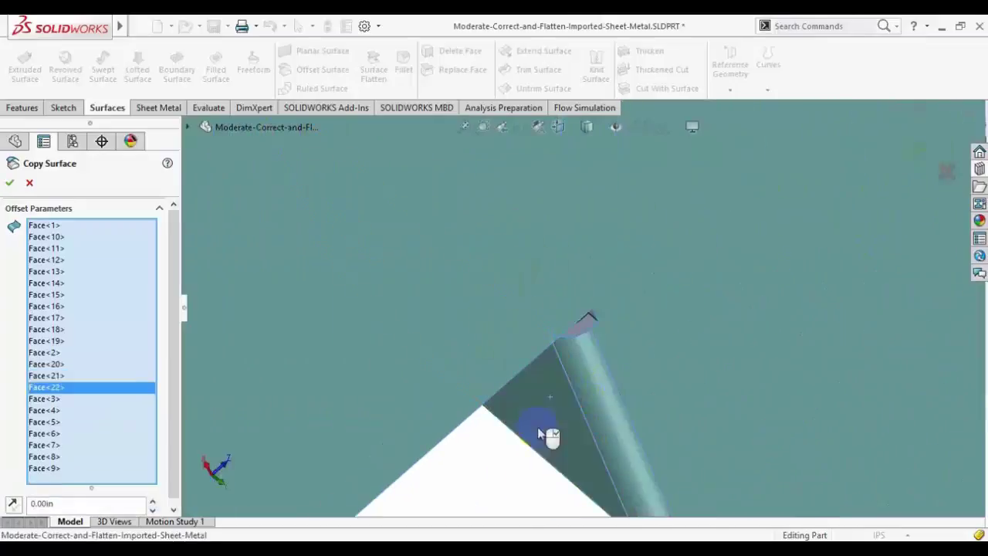
Step: Add the top flange face, bringing the selection to Face<23>
scroll(541, 433, "up", 5)
scroll(530, 496, "up", 3)
mouse_move(578, 489)
middle_mouse_down()
mouse_move(647, 206)
mouse_move(624, 192)
mouse_move(646, 190)
mouse_move(623, 239)
mouse_move(694, 391)
mouse_move(677, 386)
middle_mouse_up()
scroll(448, 267, "up", 3)
scroll(827, 286, "down", 3)
scroll(673, 215, "down", 4)
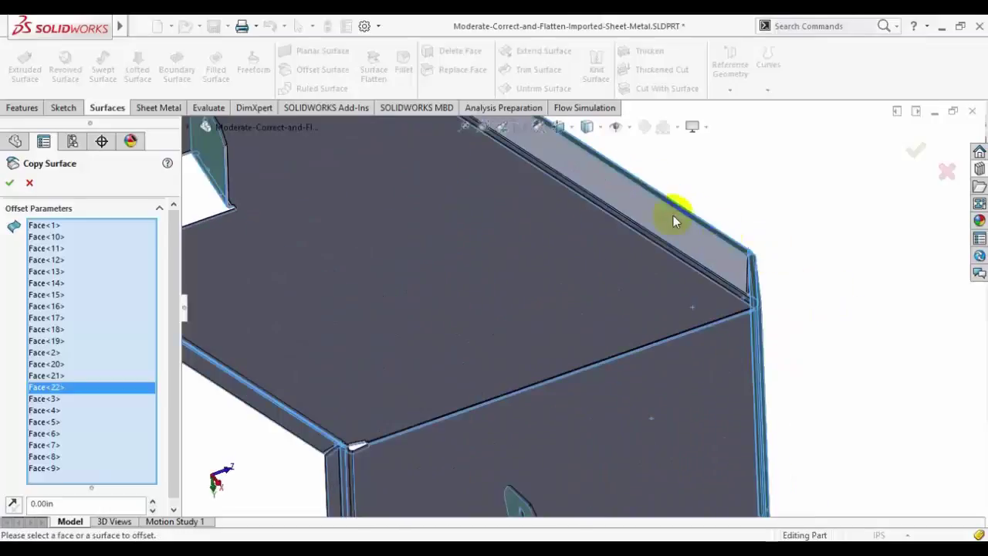
scroll(673, 220, "down", 3)
left_click(690, 380)
scroll(575, 417, "down", 3)
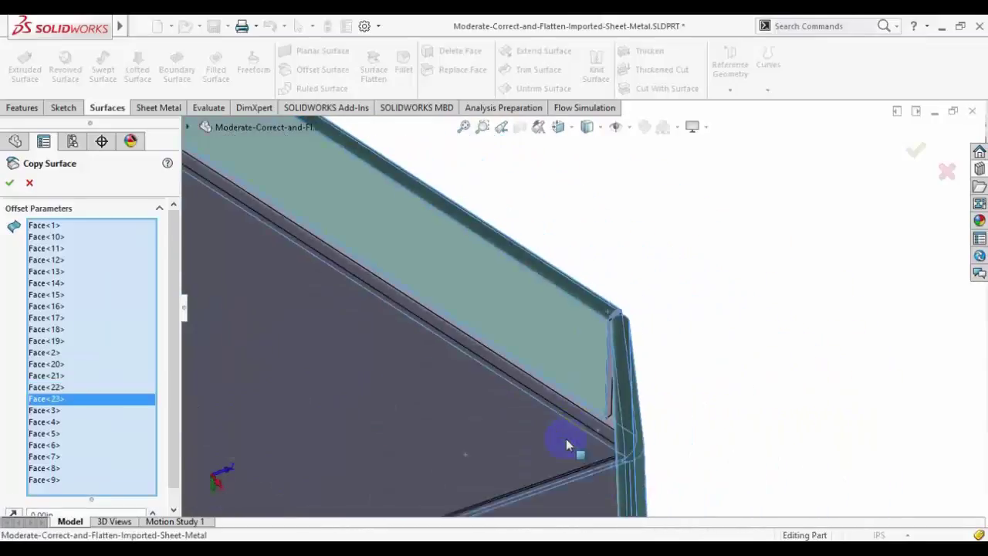
scroll(569, 452, "up", 2)
scroll(523, 418, "up", 3)
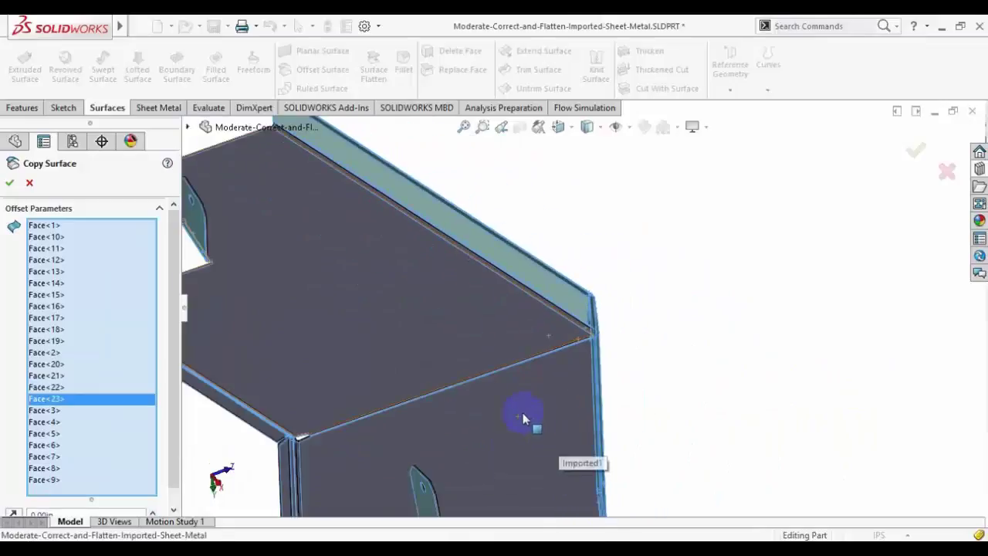
scroll(522, 419, "up", 3)
scroll(481, 353, "down", 1)
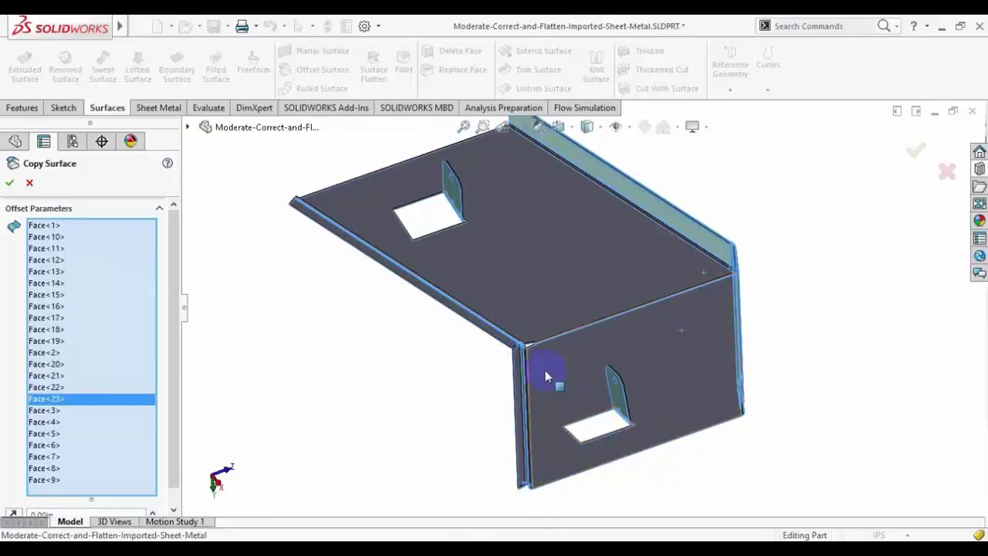
scroll(546, 376, "down", 3)
scroll(545, 298, "down", 2)
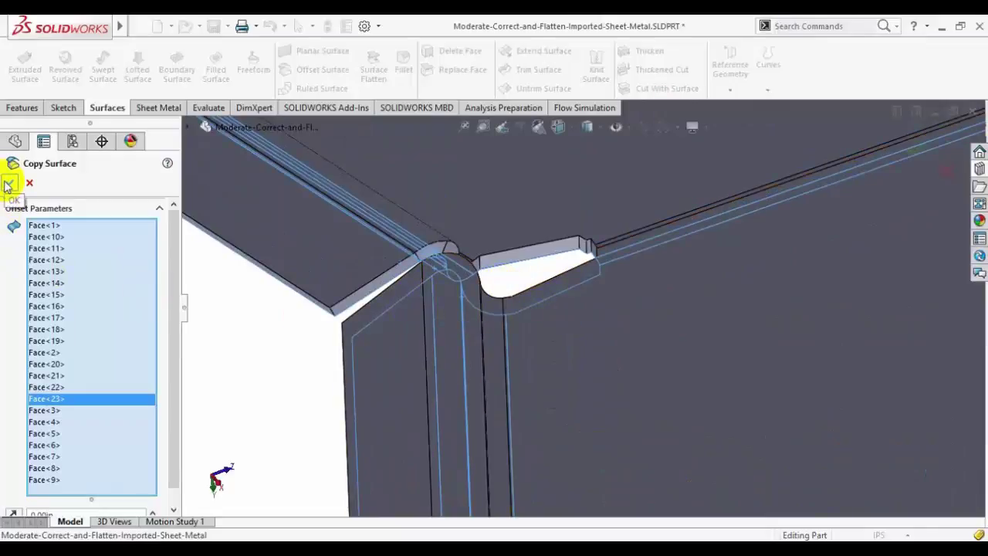
mouse_move(173, 451)
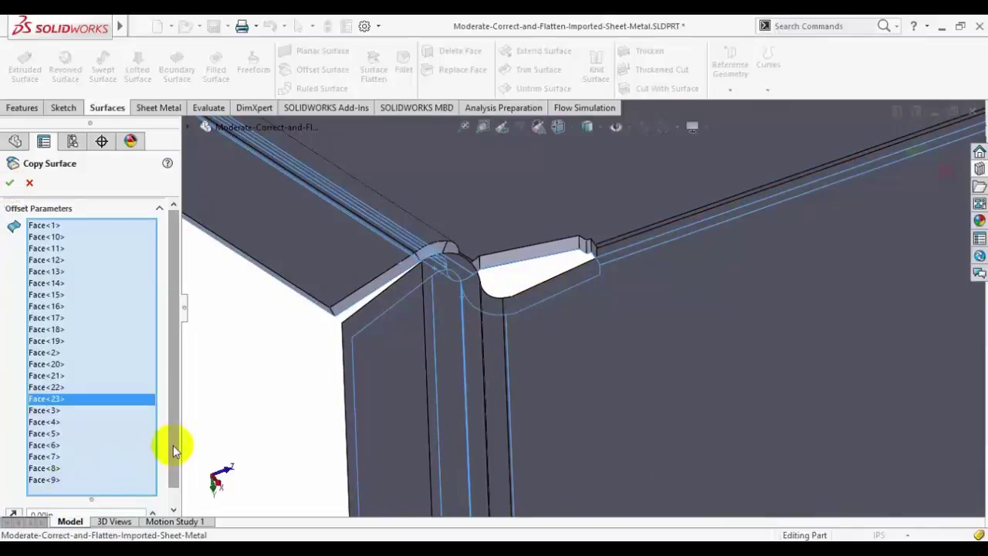
scroll(173, 445, "down", 1)
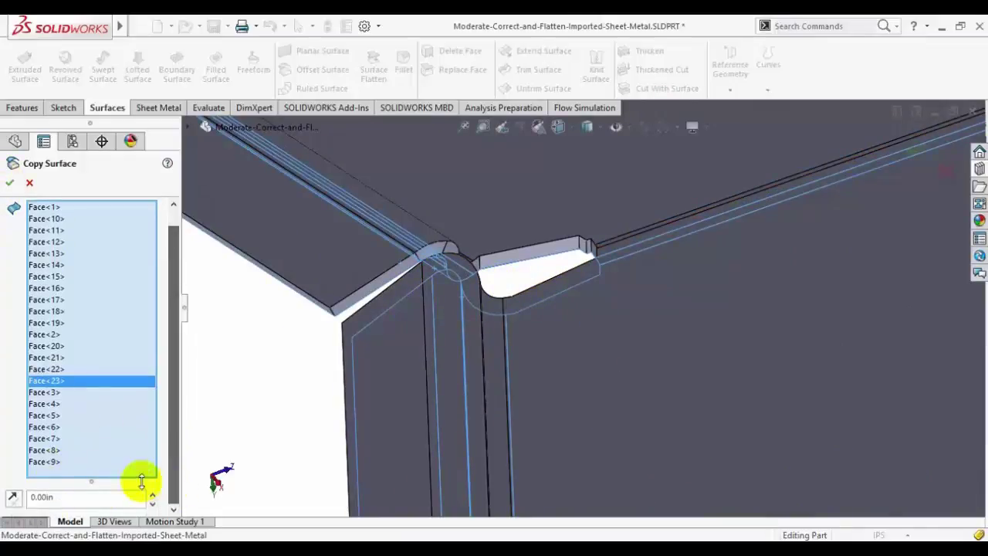
Step: Confirm the zero-offset copy to create Surface-Offset1 and check the resulting surface body
left_click(8, 182)
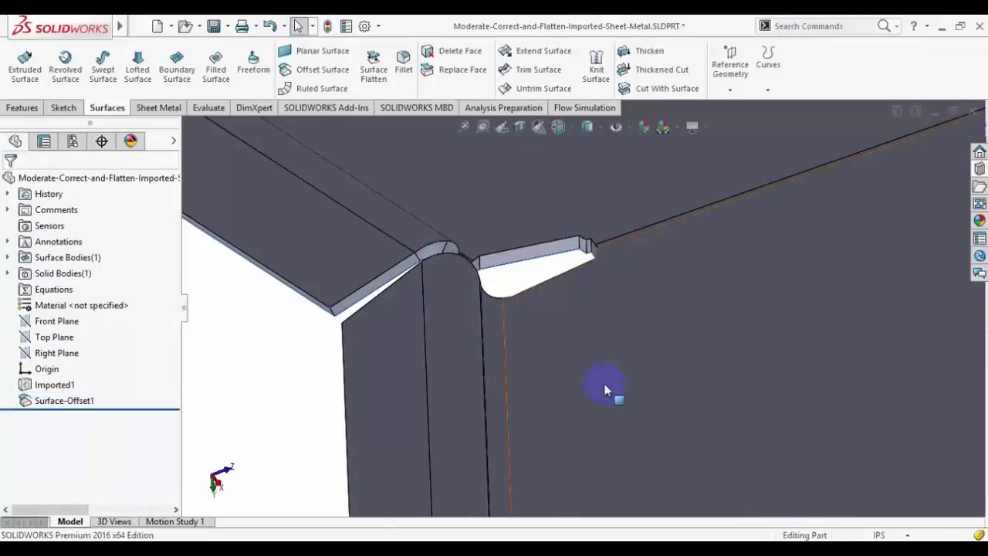
scroll(607, 390, "up", 5)
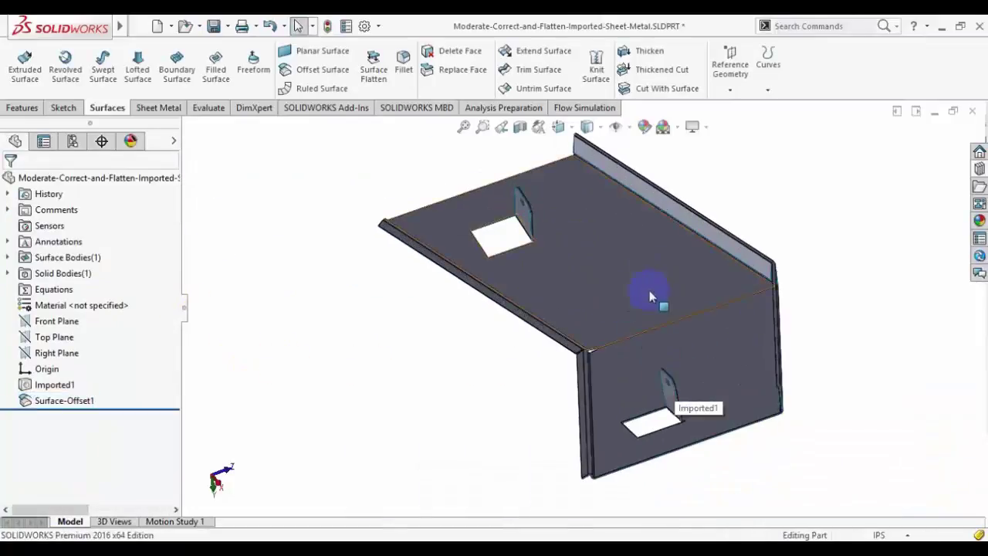
left_click(524, 216)
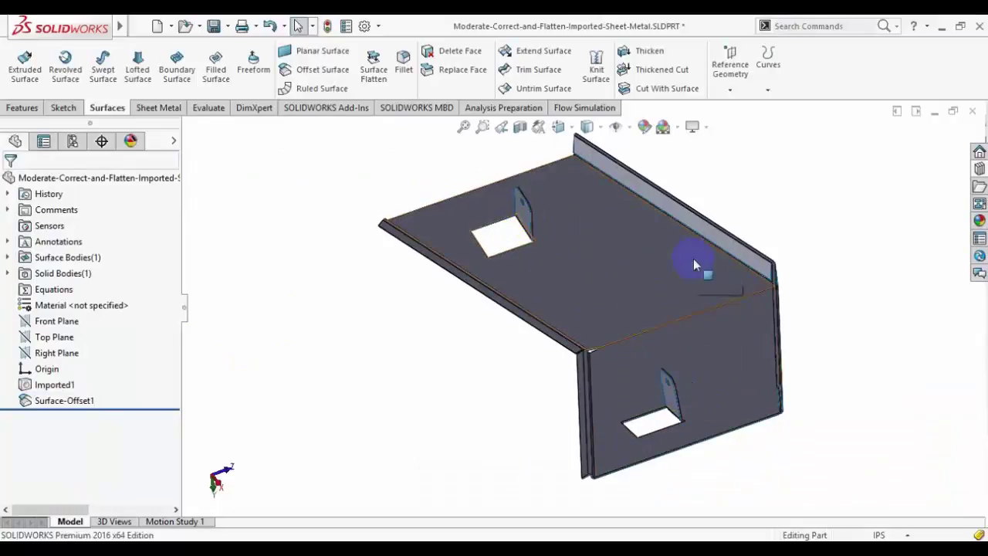
left_click(420, 179)
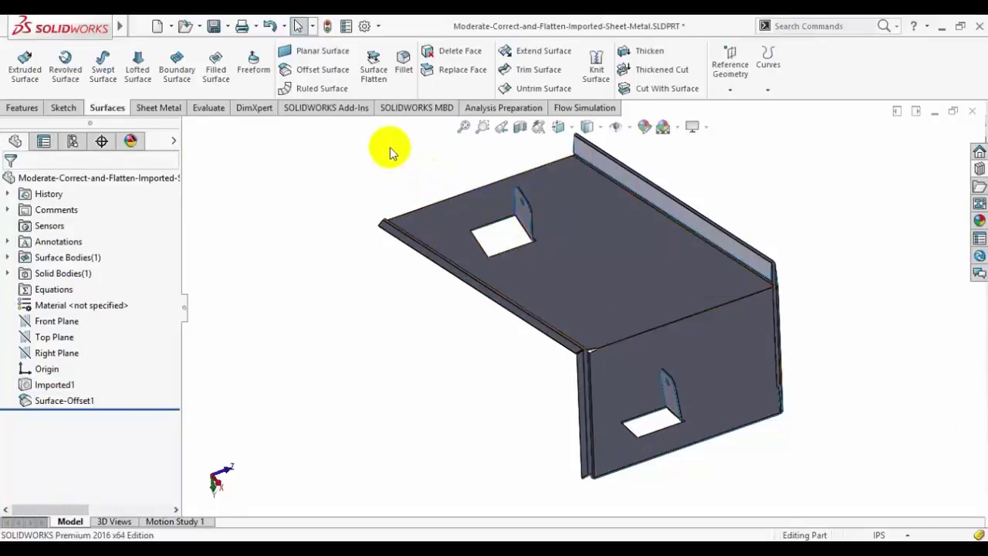
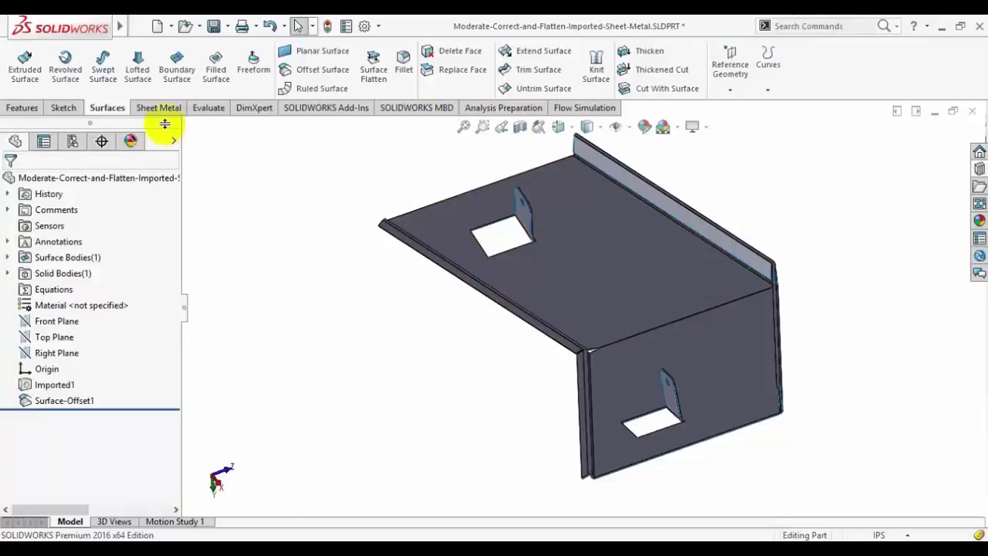
Step: Enable the Direct Editing tab in the CommandManager and switch to it
right_click(242, 113)
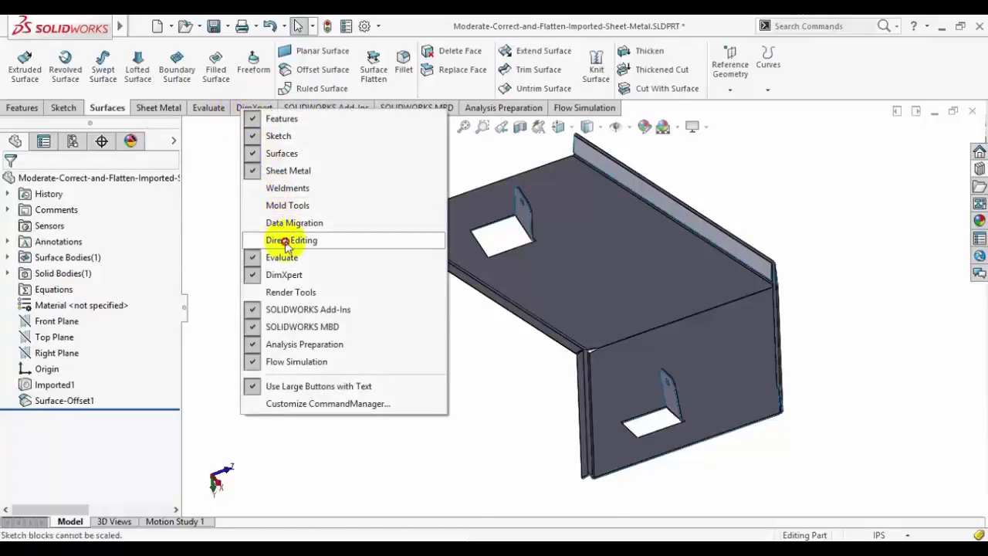
left_click(285, 241)
left_click(215, 113)
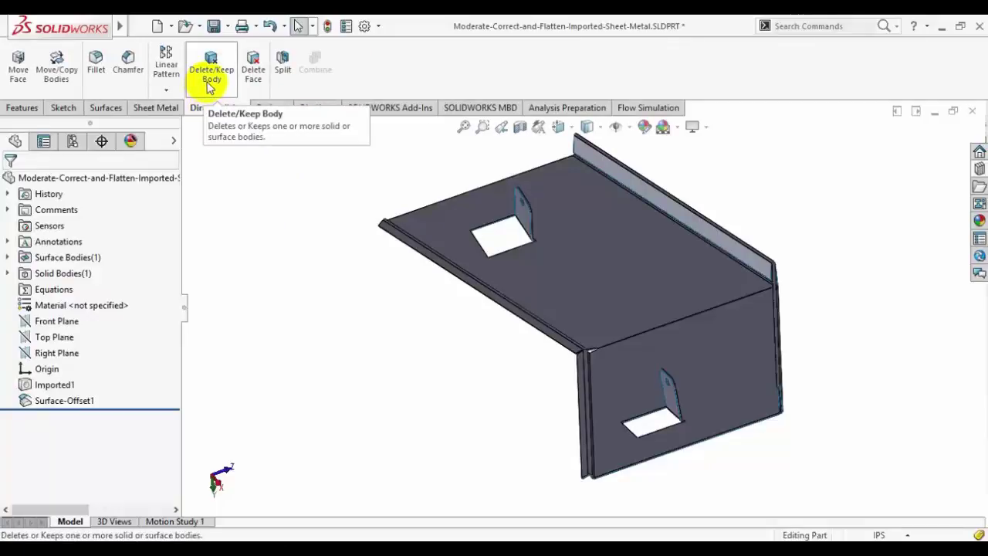
Step: Delete the imported solid body with Delete/Keep Body, keeping only the offset surface
left_click(208, 88)
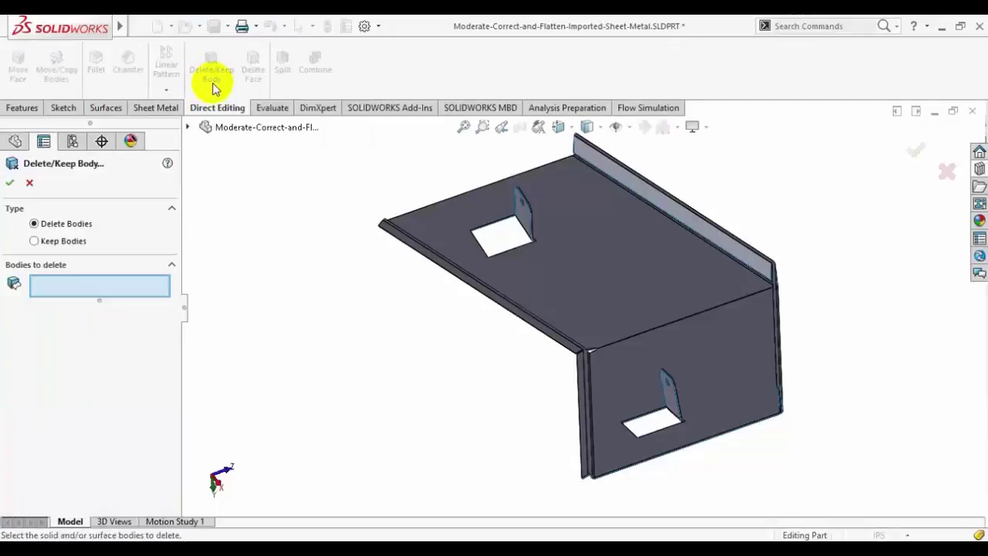
left_click(613, 240)
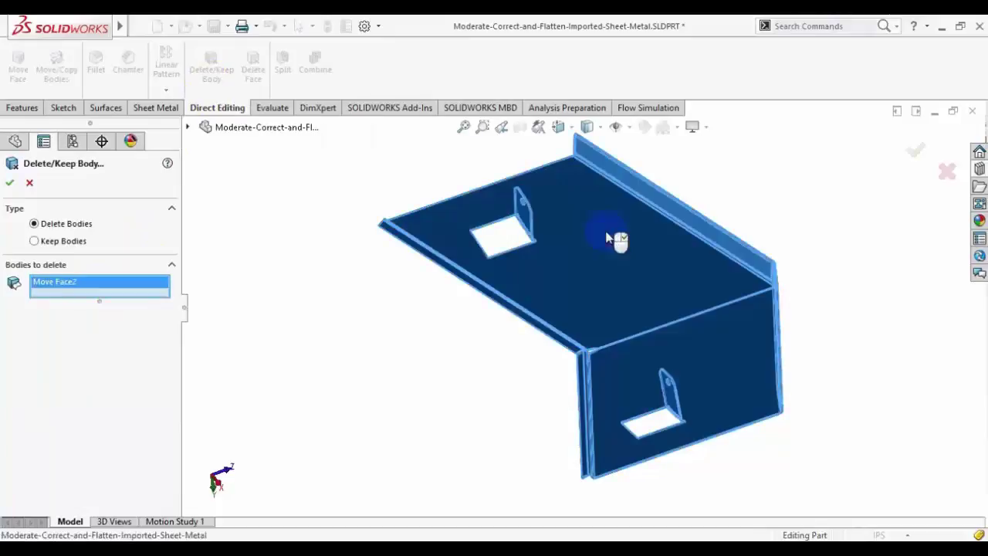
left_click(10, 185)
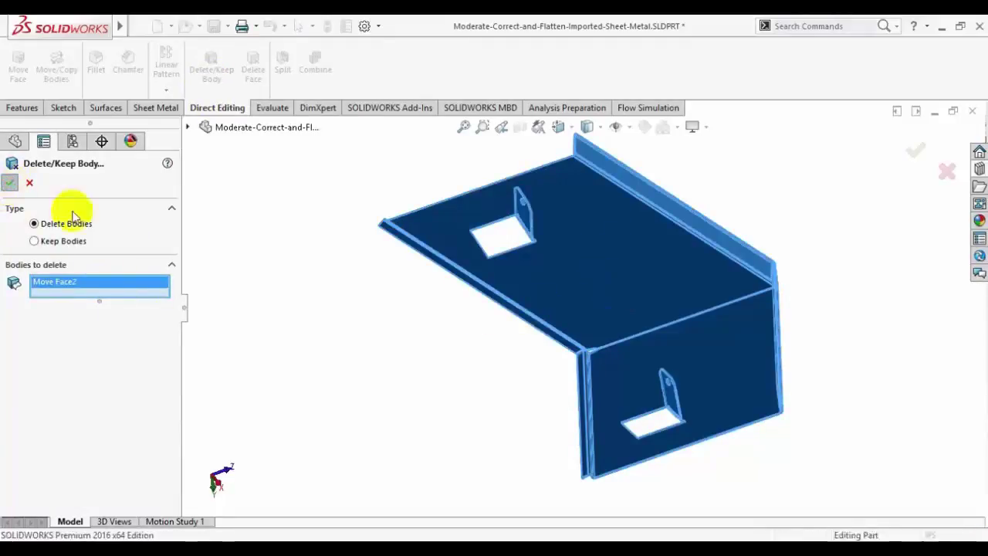
middle_click_drag(662, 357, 780, 287)
Step: Inspect the surface's corner, zoom to fit the whole bent part, and return to Surfaces tools
scroll(691, 262, "down", 5)
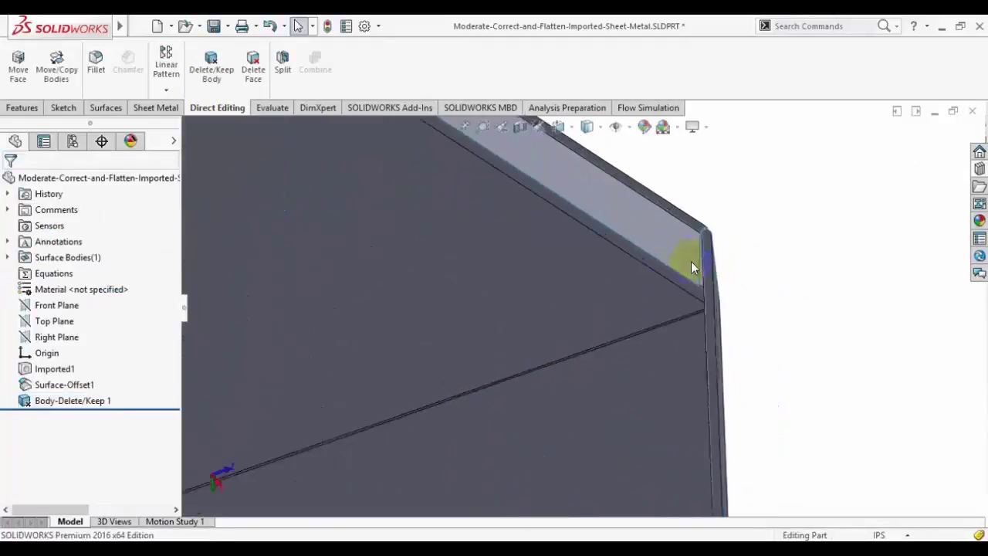
scroll(691, 261, "up", 2)
mouse_move(580, 324)
middle_mouse_down()
mouse_move(353, 331)
mouse_move(589, 342)
mouse_move(512, 331)
mouse_move(515, 306)
mouse_move(541, 308)
mouse_move(542, 353)
mouse_move(530, 316)
mouse_move(404, 342)
middle_mouse_up()
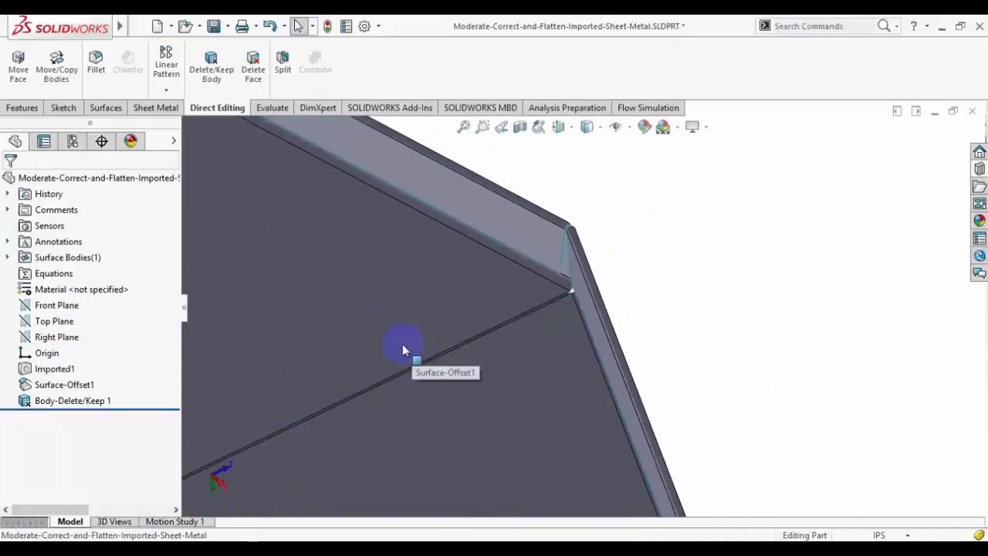
key("f")
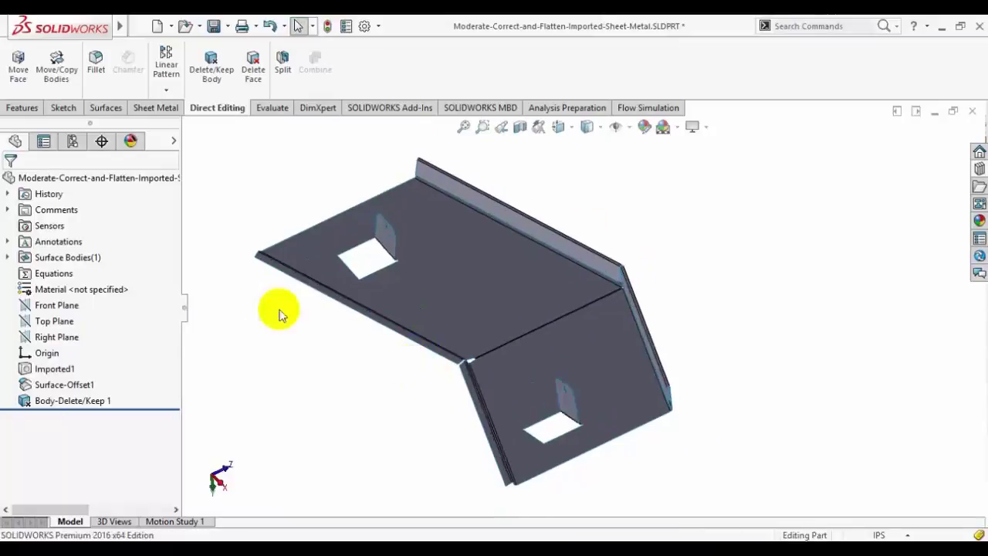
left_click(112, 110)
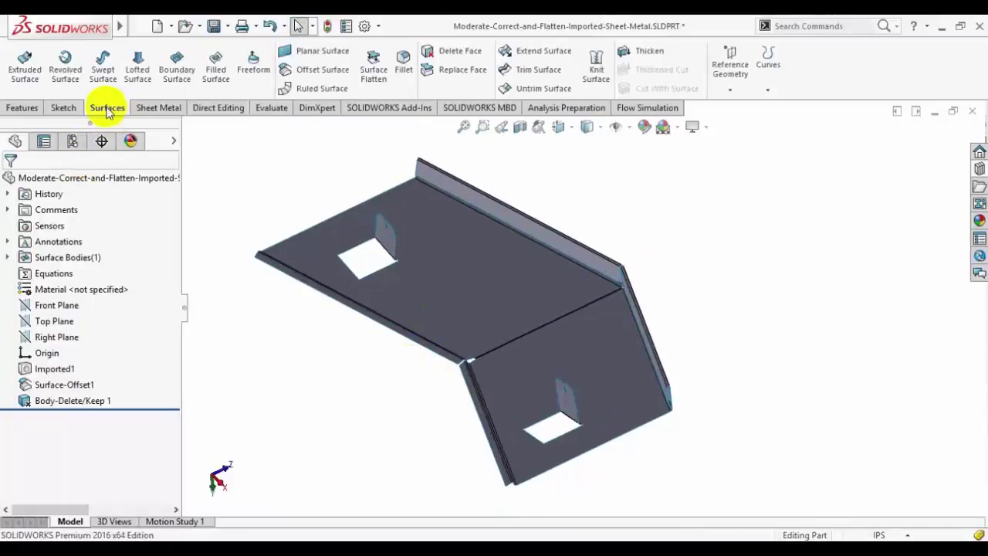
Step: Start a Thicken on Surface-Offset1, thickening equally to both sides
left_click(635, 58)
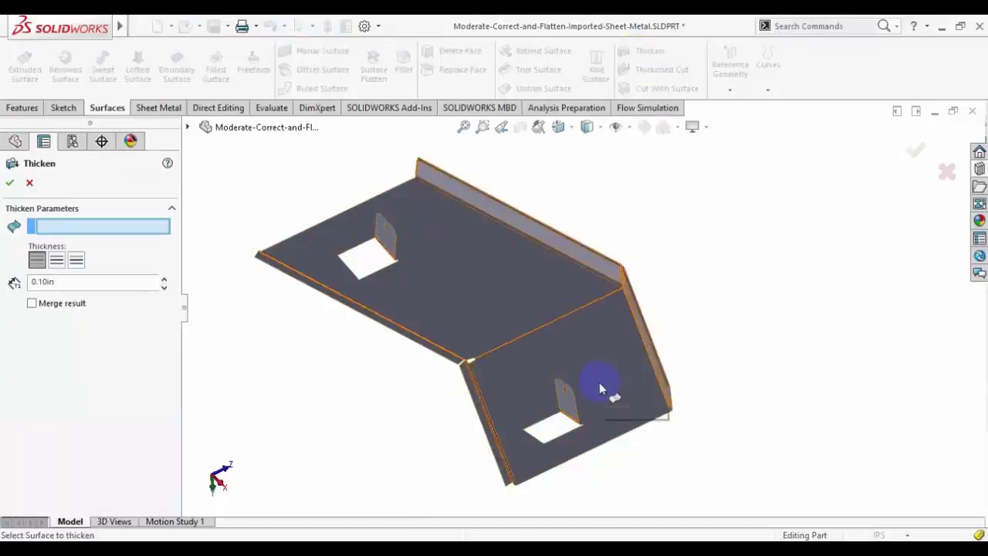
left_click(188, 127)
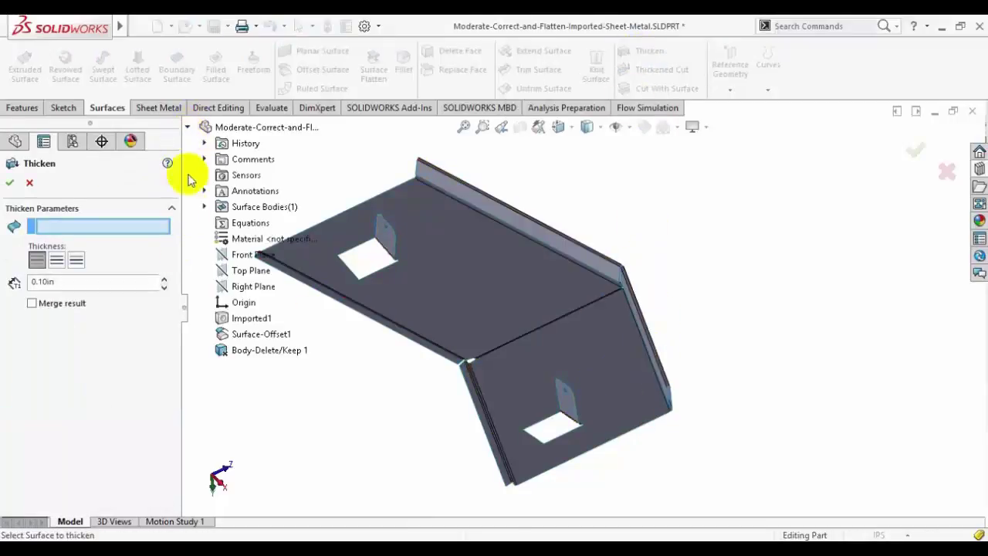
left_click(245, 340)
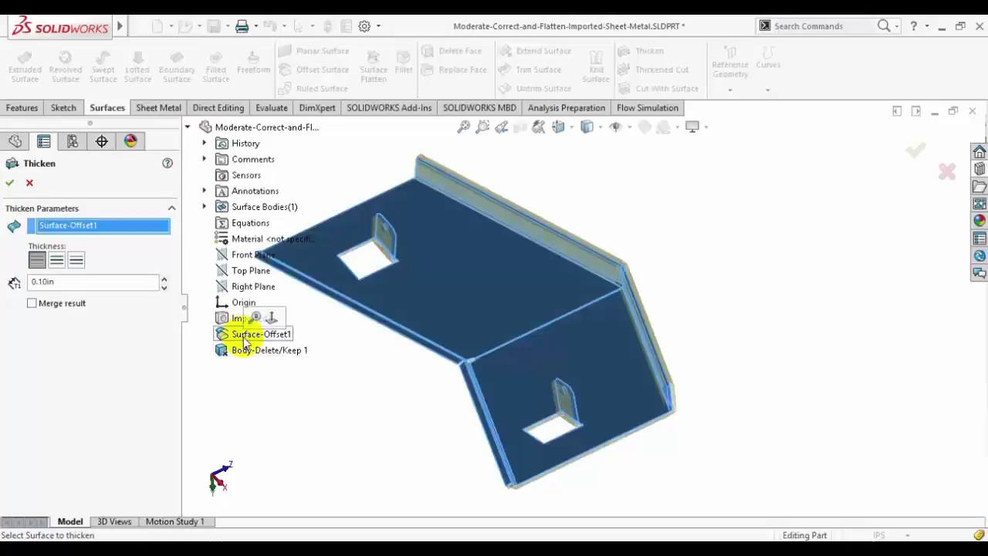
scroll(602, 382, "up", 2)
middle_click_drag(583, 376, 602, 154)
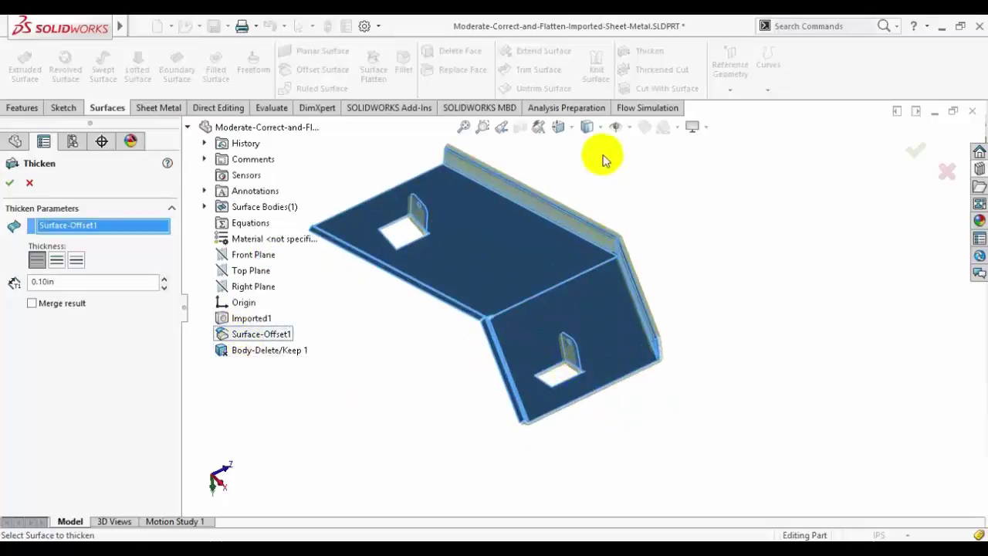
scroll(659, 271, "down", 3)
scroll(657, 236, "down", 3)
middle_click_drag(657, 236, 606, 224)
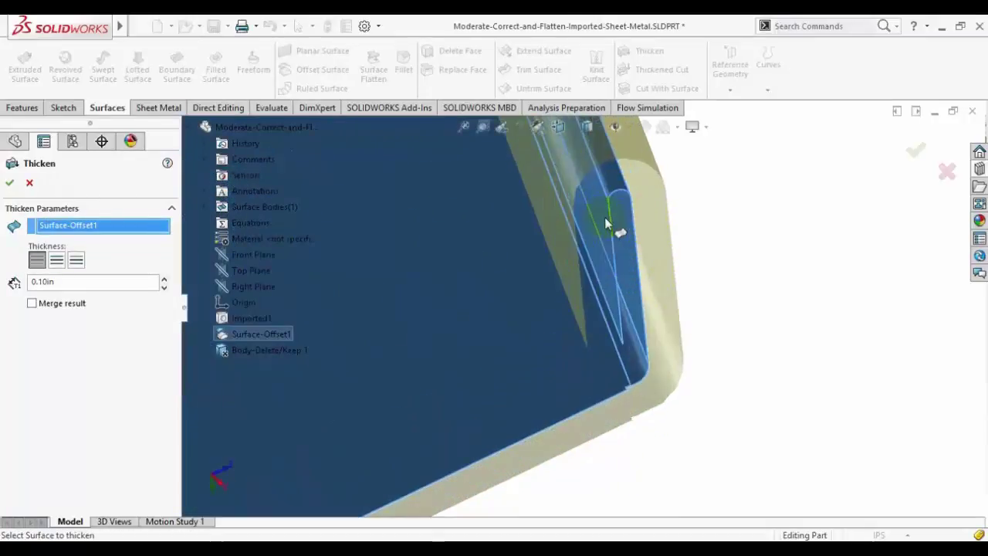
left_click(44, 279)
left_click(77, 261)
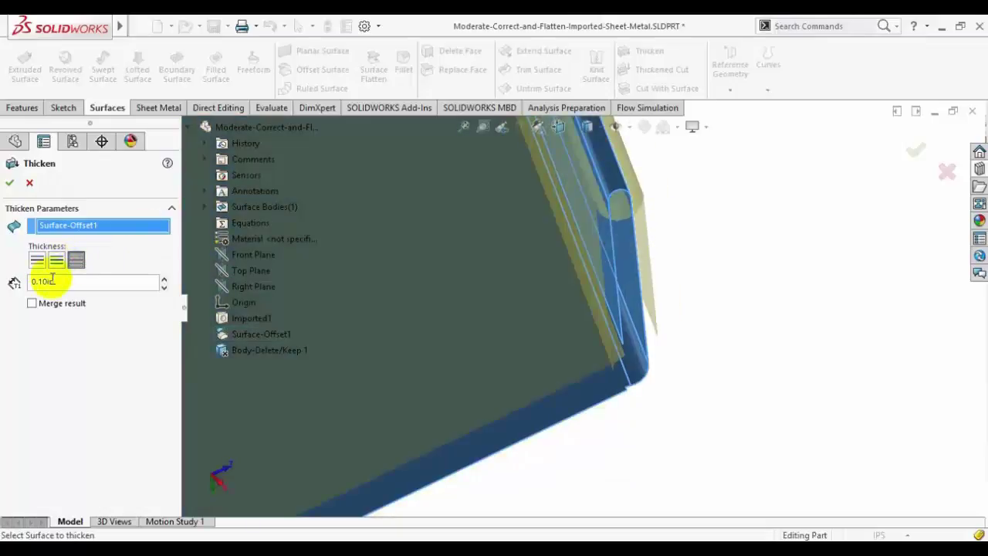
Step: Set the thickness to 0.02in with Merge result checked and confirm Thicken1
double_click(52, 279)
type("0.02")
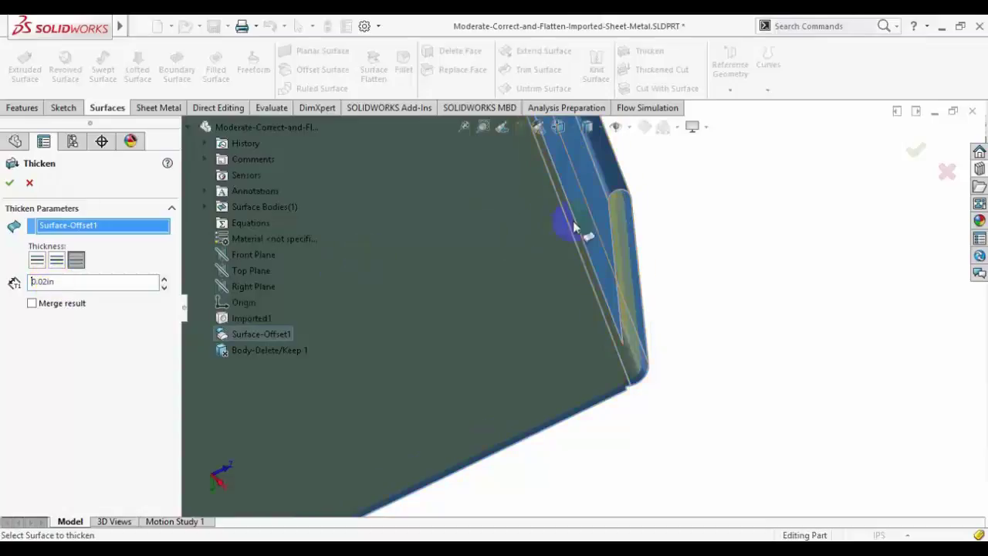
scroll(602, 220, "down", 2)
scroll(628, 221, "down", 1)
scroll(662, 282, "down", 1)
scroll(655, 364, "down", 1)
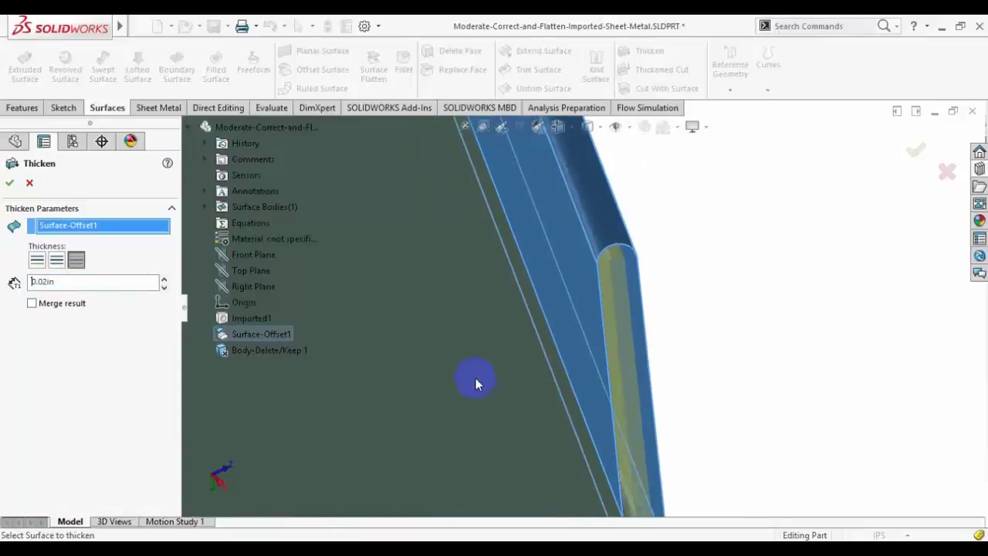
scroll(476, 384, "up", 3)
mouse_move(476, 384)
middle_mouse_down()
mouse_move(453, 331)
mouse_move(435, 209)
mouse_move(422, 225)
mouse_move(562, 335)
middle_mouse_up()
scroll(607, 346, "down", 1)
scroll(673, 315, "down", 1)
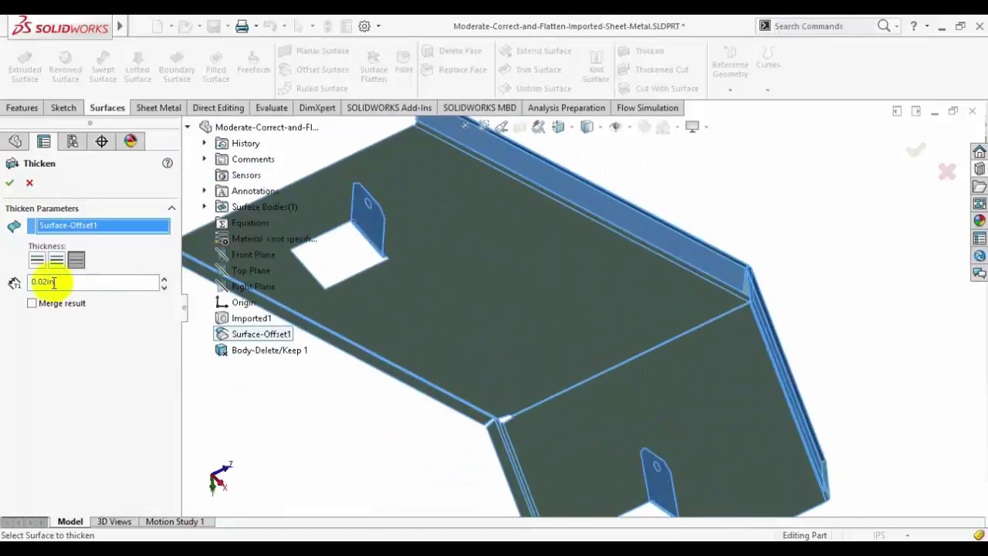
left_click(38, 307)
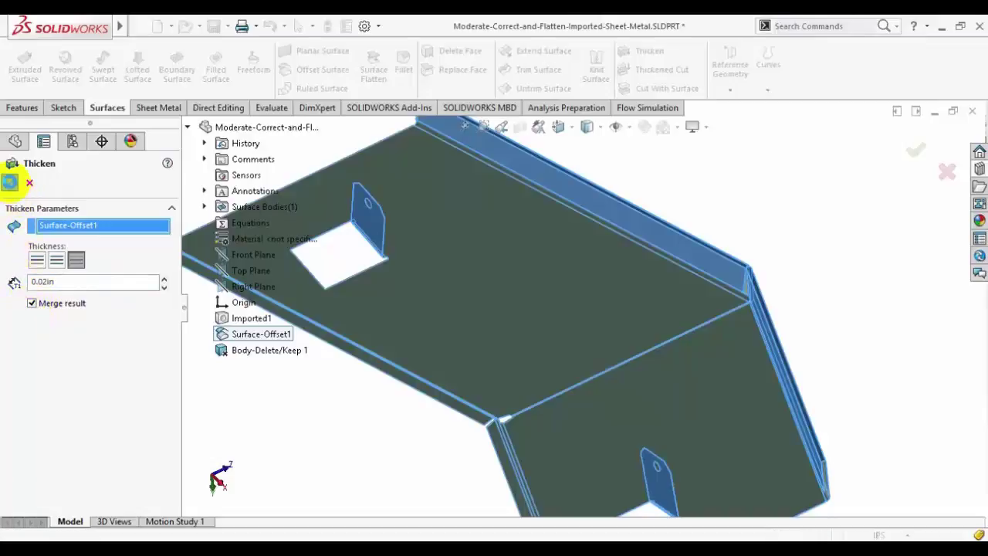
left_click(9, 181)
scroll(235, 246, "up", 3)
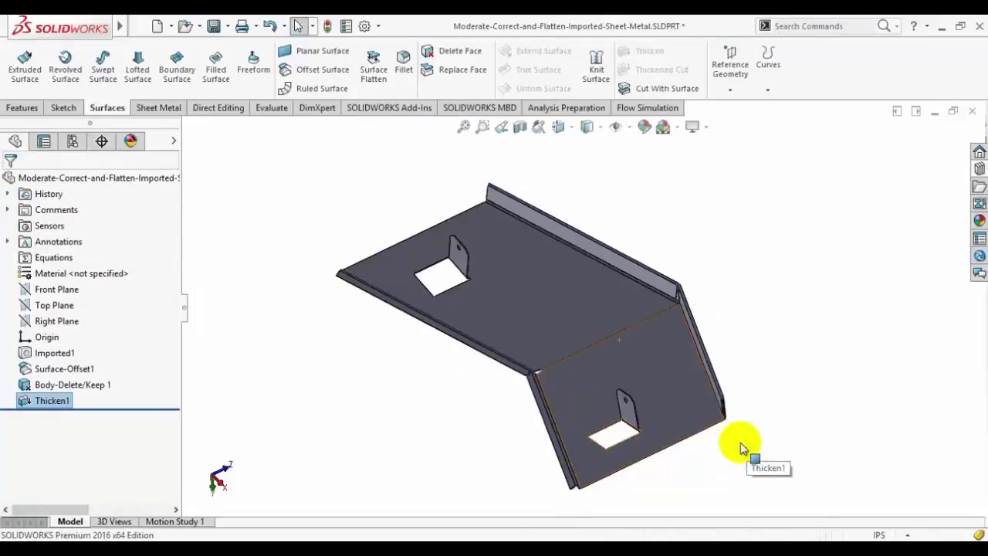
Step: Check the thickened bent edge, then save Moderate-Correct-and-Flatten-Imported-Sheet-Metal.SLDPRT
scroll(740, 448, "down", 3)
scroll(650, 326, "down", 2)
scroll(677, 342, "down", 2)
scroll(677, 292, "down", 1)
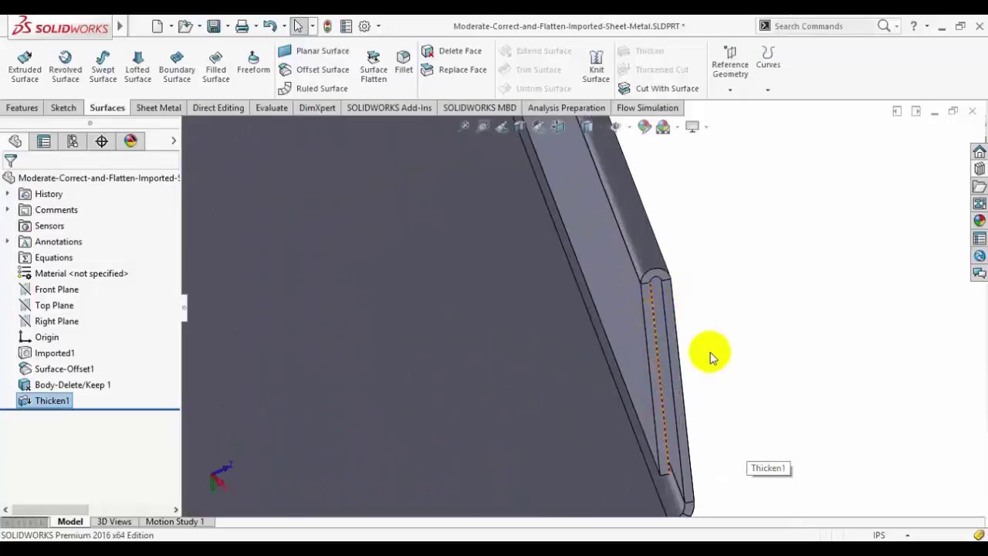
mouse_move(712, 356)
middle_mouse_down()
mouse_move(710, 288)
mouse_move(487, 322)
mouse_move(440, 293)
mouse_move(281, 369)
mouse_move(483, 357)
mouse_move(518, 287)
mouse_move(523, 237)
middle_mouse_up()
scroll(486, 355, "up", 3)
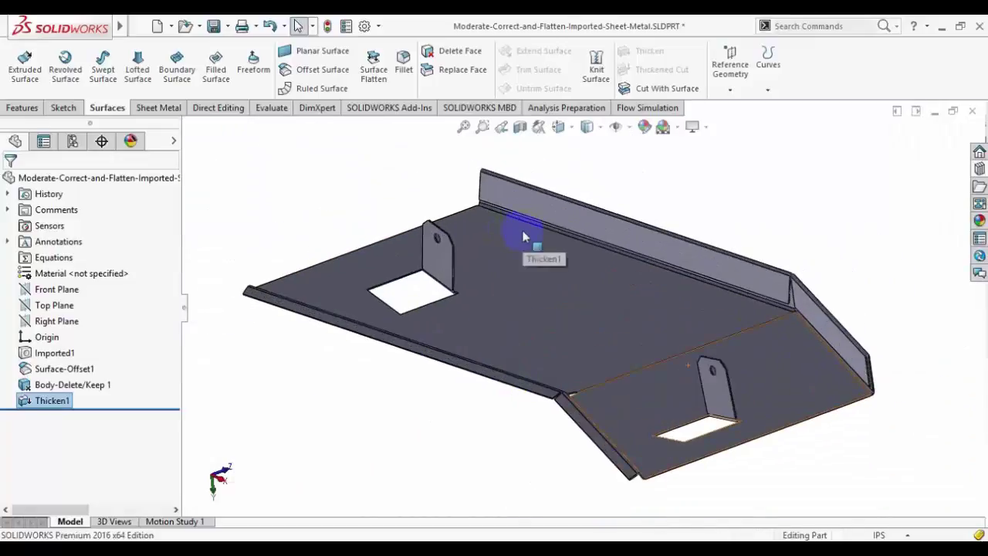
left_click(212, 33)
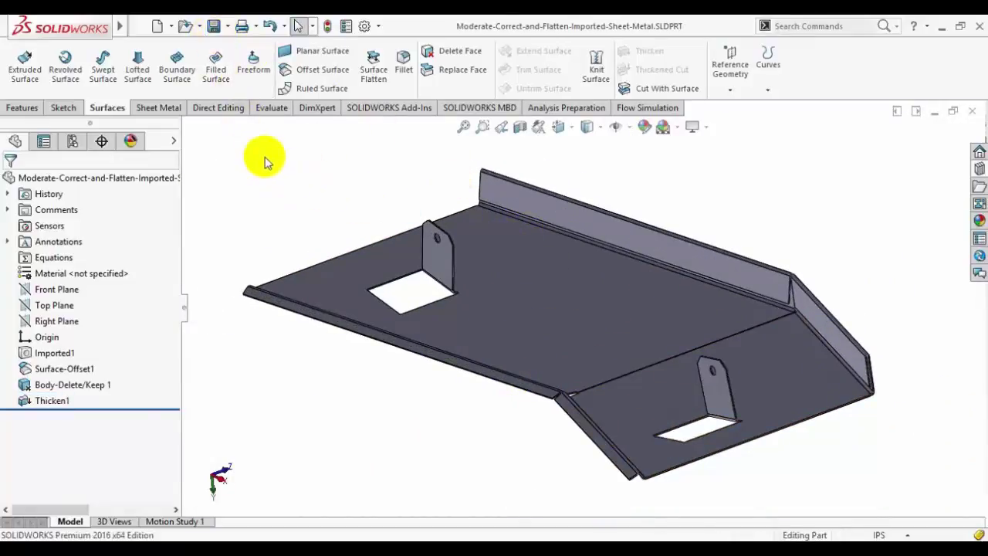
Step: Start Insert Bends from the Sheet Metal tools and pick the top face as fixed face
left_click(161, 109)
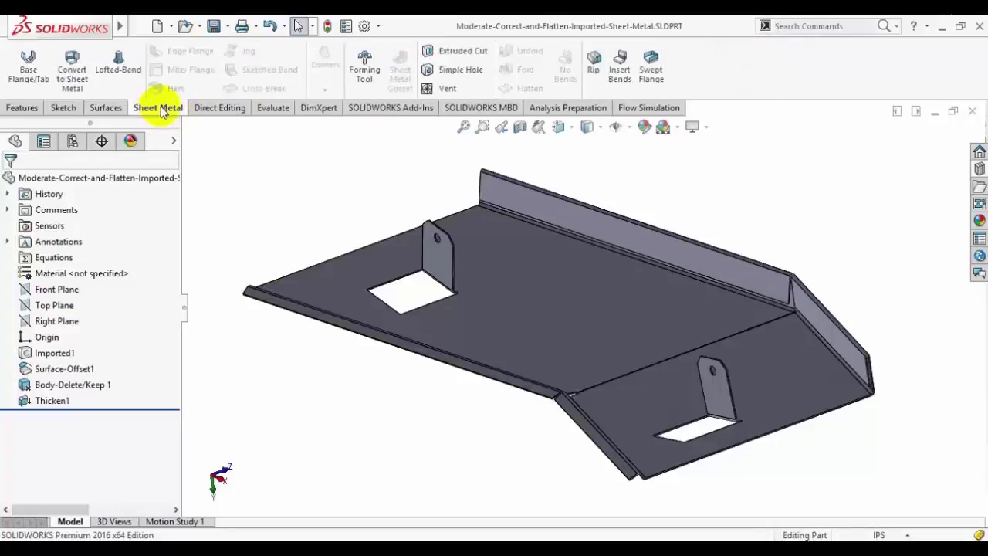
left_click(620, 75)
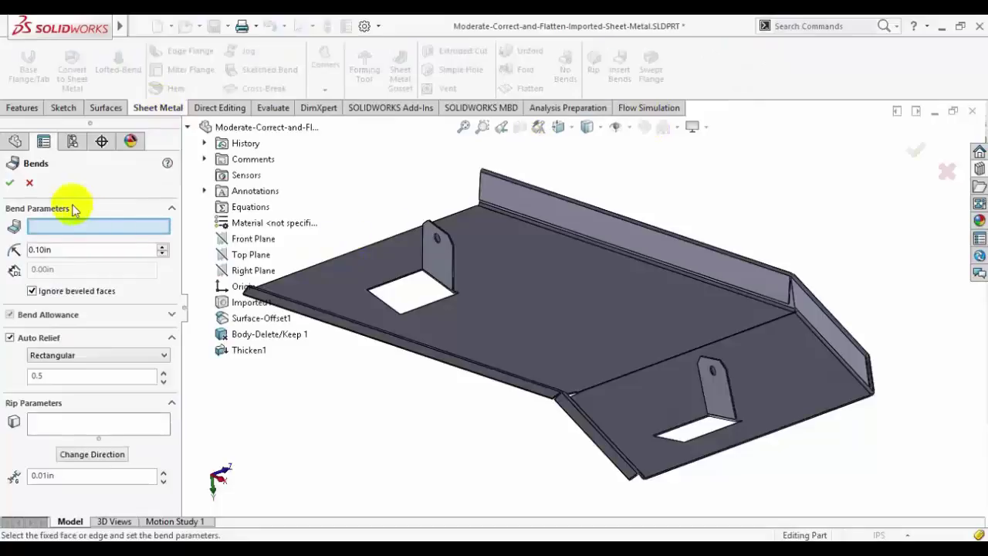
scroll(710, 457, "up", 5)
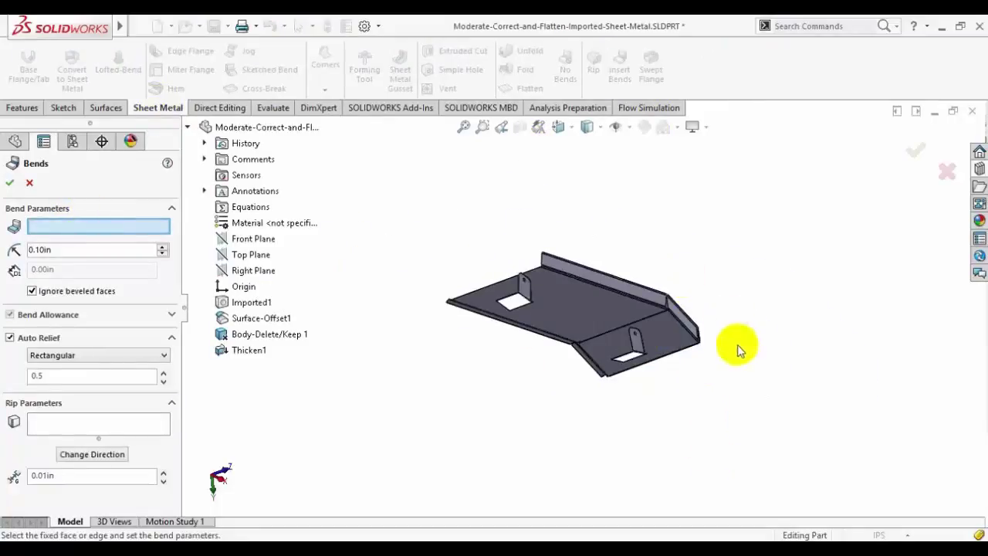
middle_click_drag(734, 346, 624, 315)
left_click(624, 315)
middle_click_drag(739, 327, 767, 444)
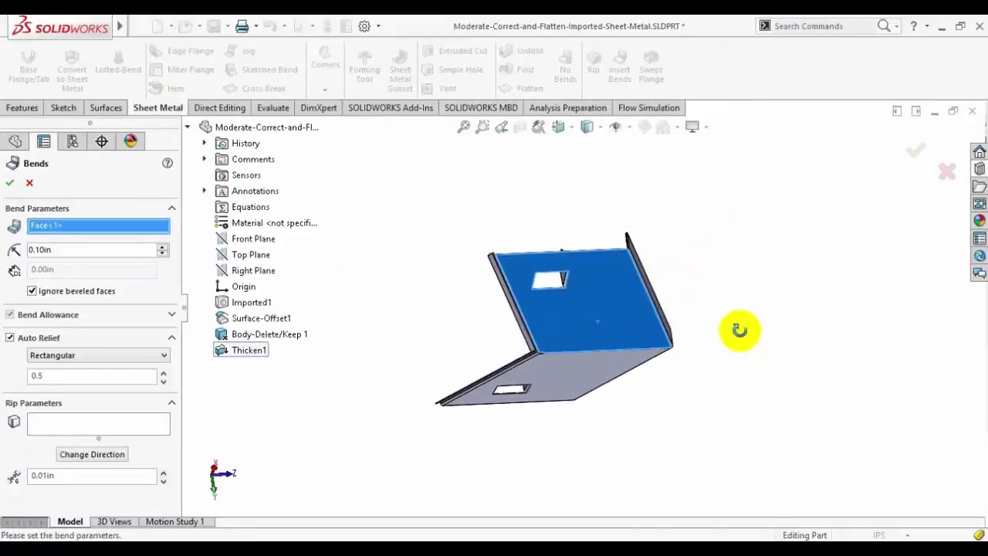
scroll(464, 300, "down", 2)
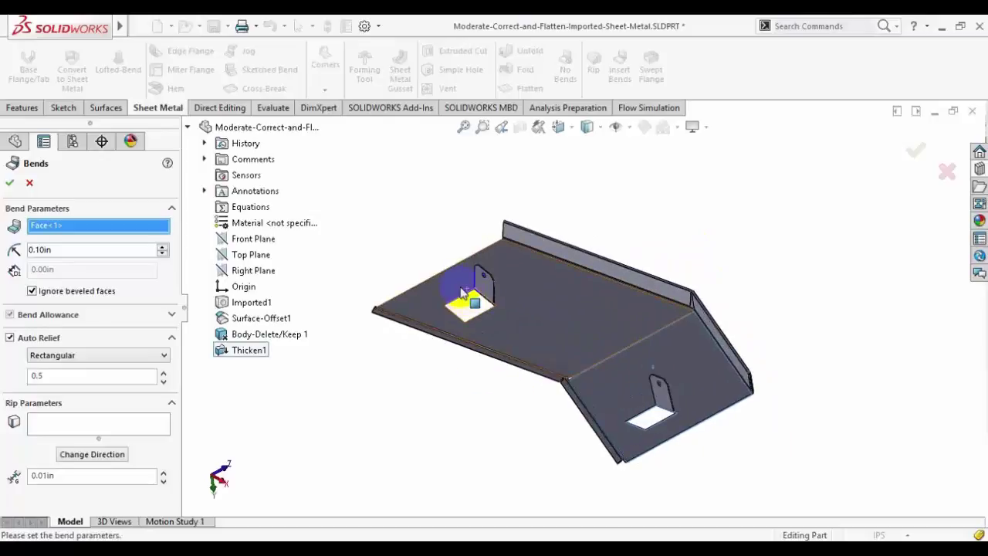
scroll(467, 305, "down", 2)
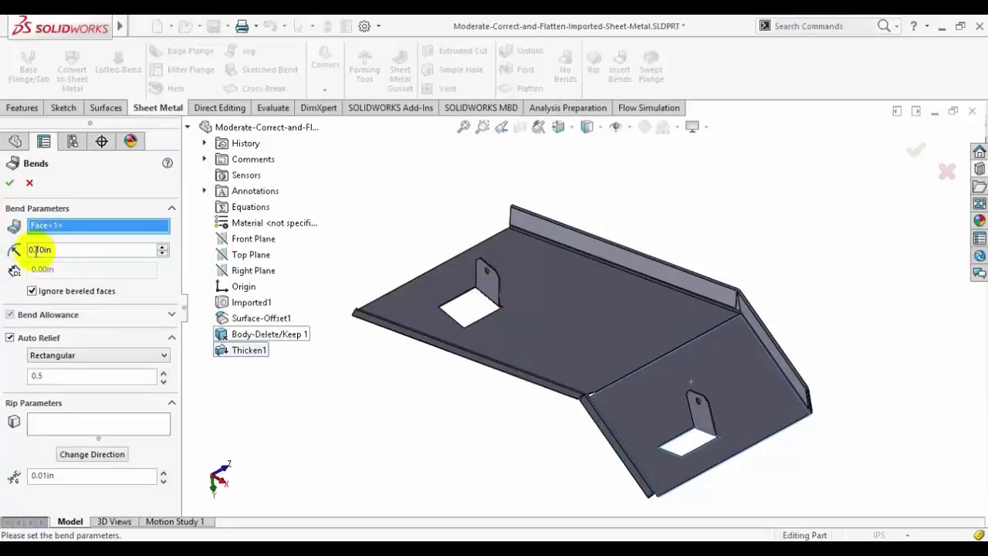
Step: Set the bend radius to 0.02in and apply the bends, converting the part to sheet metal
left_click(39, 253)
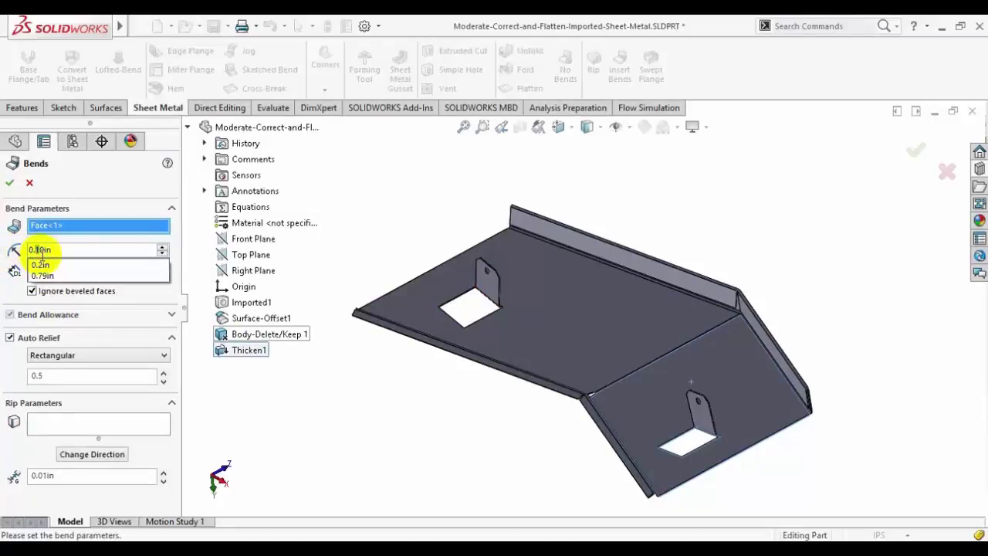
key("BackSpace")
type("0.1")
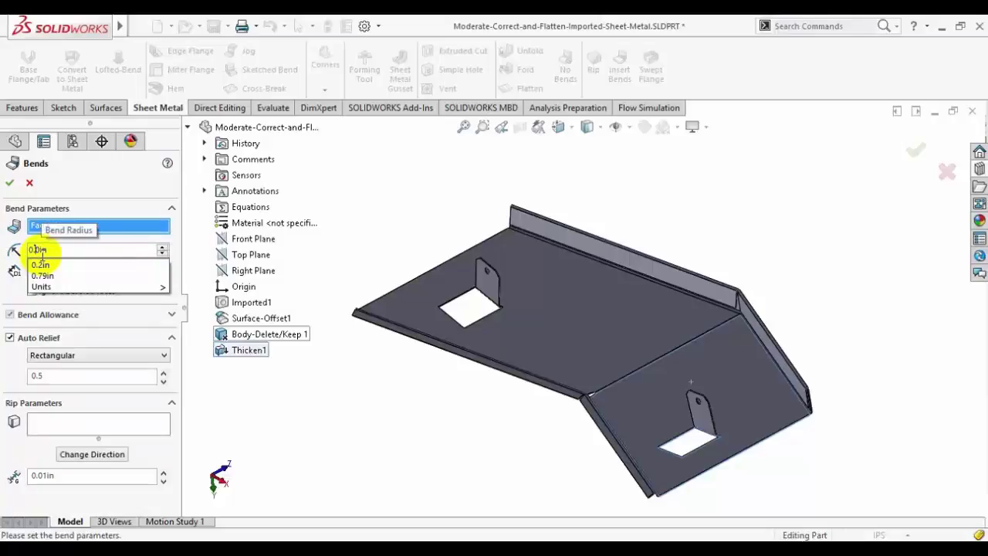
type("02")
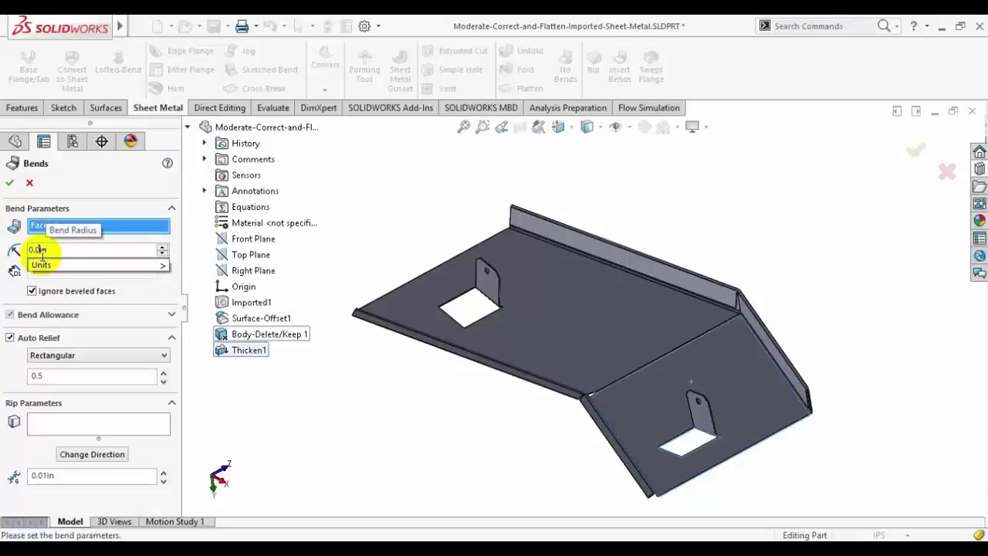
left_click(114, 326)
scroll(463, 386, "up", 2)
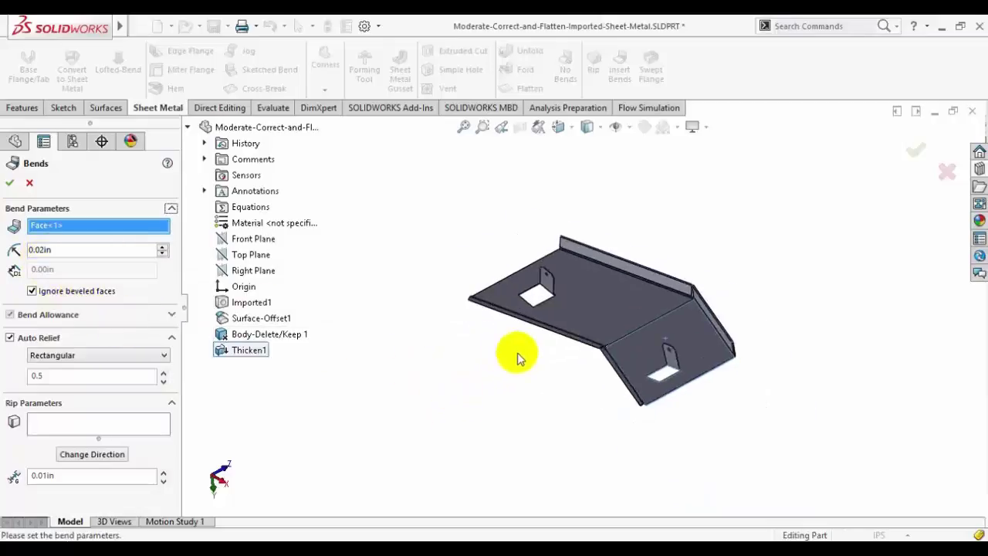
scroll(738, 278, "down", 2)
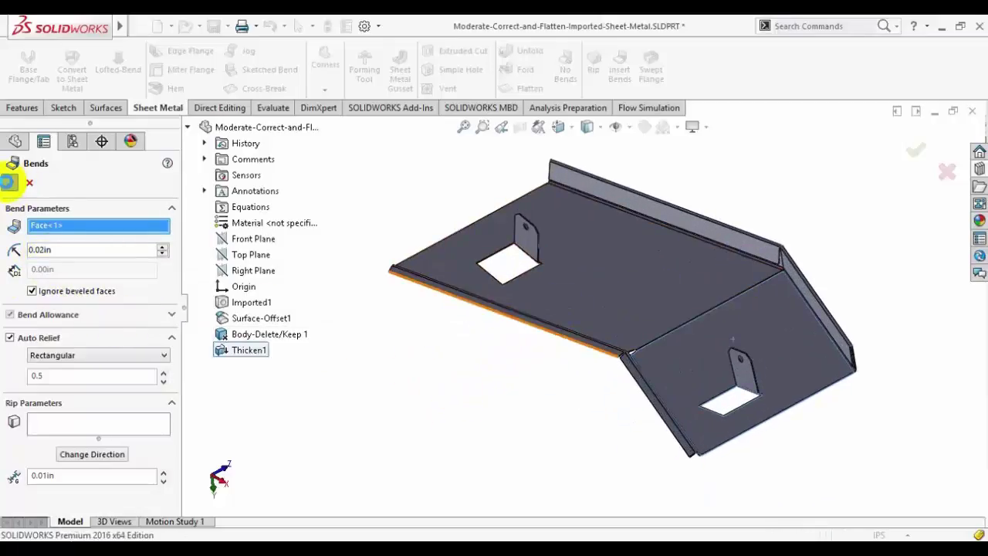
left_click(8, 182)
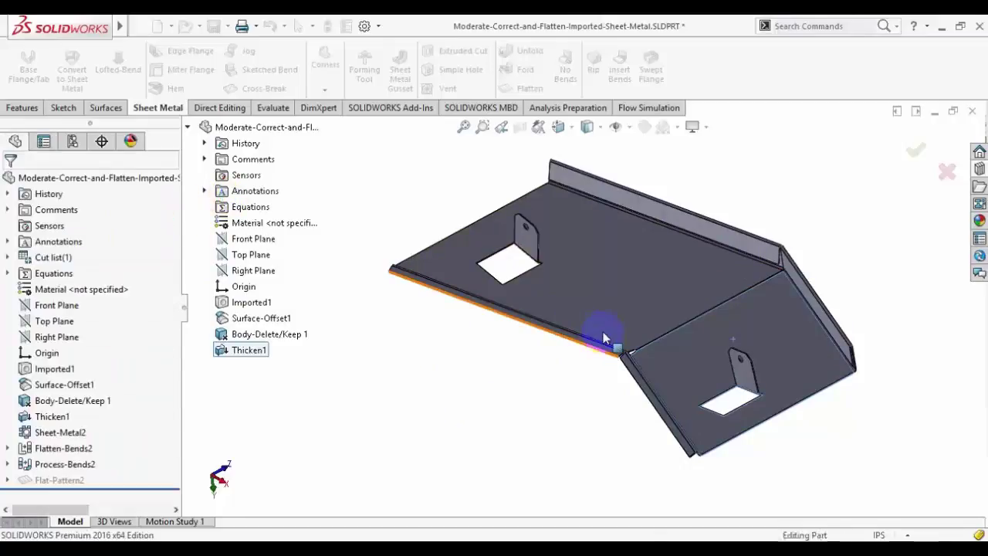
scroll(762, 264, "up", 2)
scroll(651, 280, "down", 2)
scroll(518, 386, "up", 1)
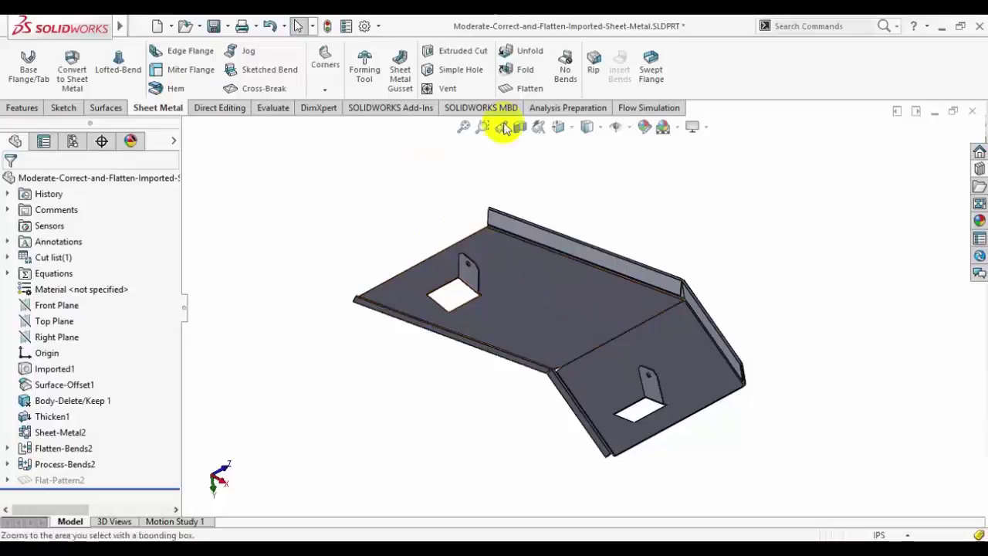
Step: Flatten the part and orbit to view the sheet thickness at the cutout
left_click(531, 90)
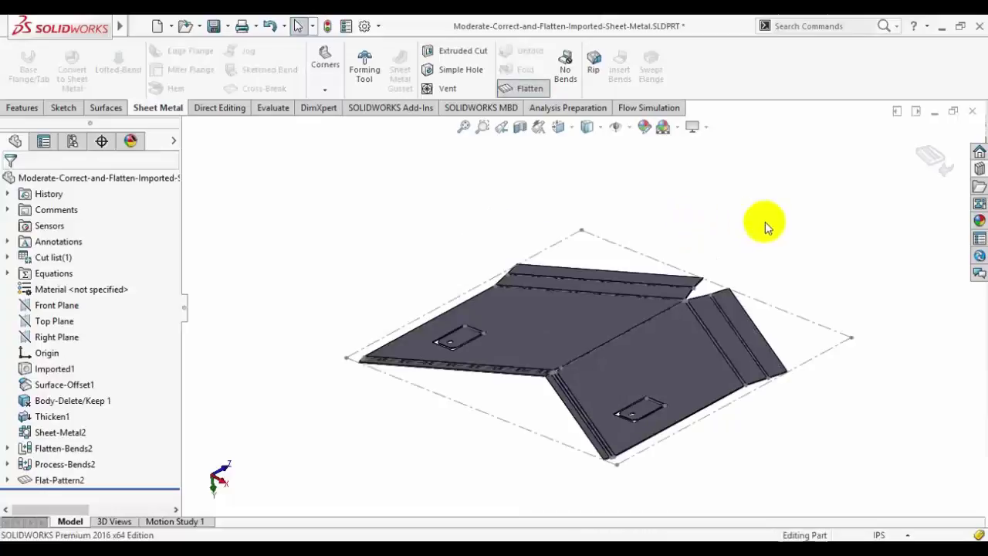
middle_click_drag(765, 221, 782, 342)
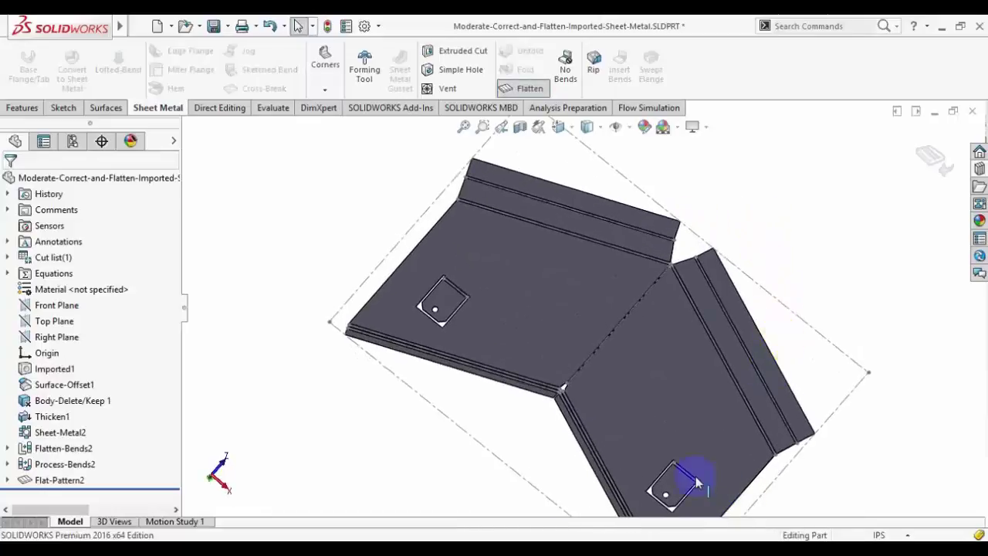
scroll(696, 477, "down", 5)
scroll(673, 440, "down", 5)
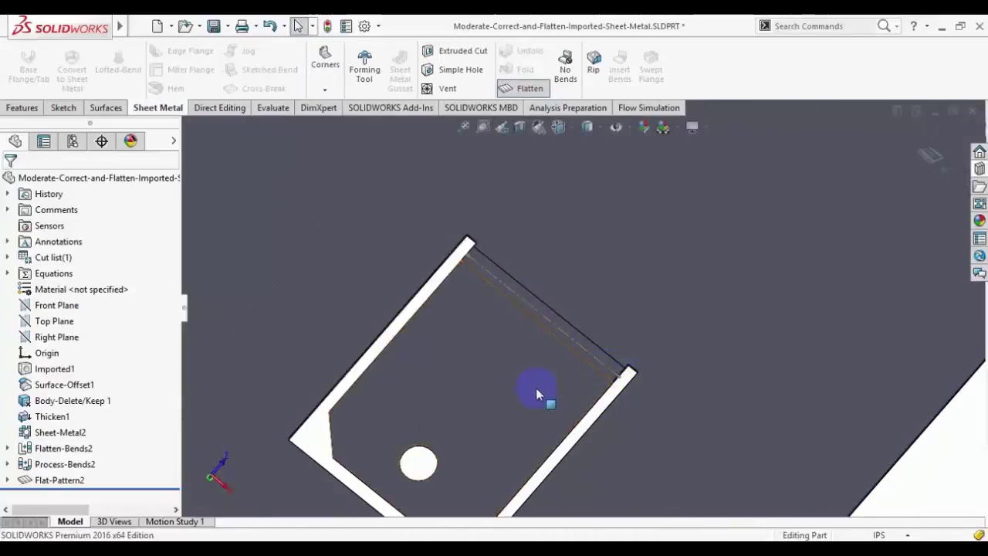
middle_click_drag(538, 394, 411, 223)
scroll(417, 221, "up", 3)
scroll(535, 224, "down", 5)
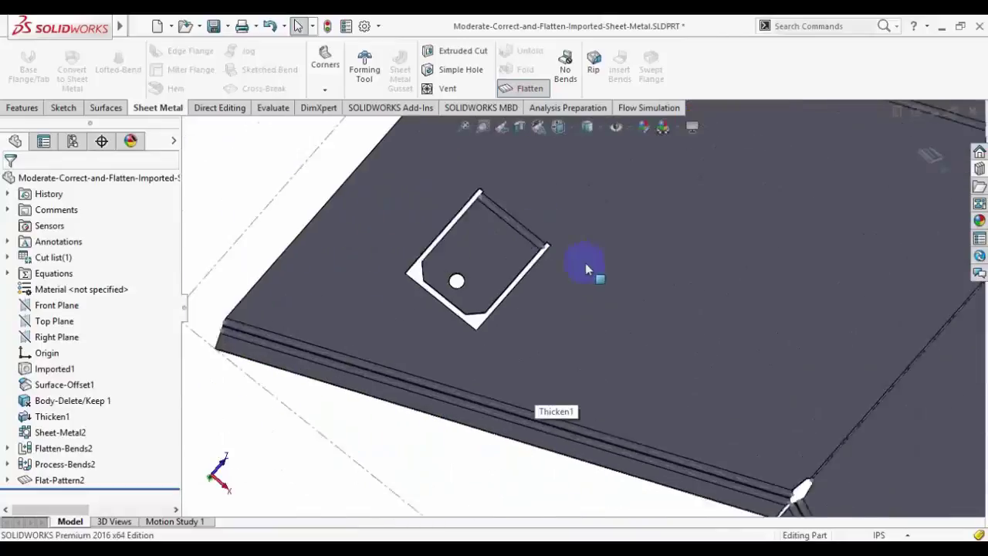
scroll(587, 268, "up", 5)
scroll(717, 309, "up", 3)
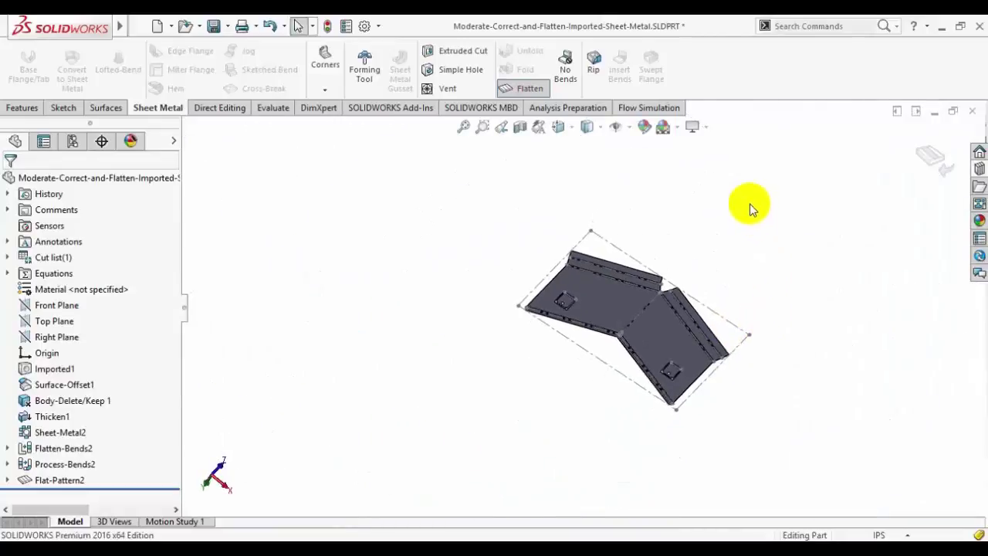
Step: Orbit the flat pattern to an oblique view and select the small flange end face
mouse_move(764, 340)
middle_mouse_down()
mouse_move(737, 268)
mouse_move(749, 303)
middle_mouse_up()
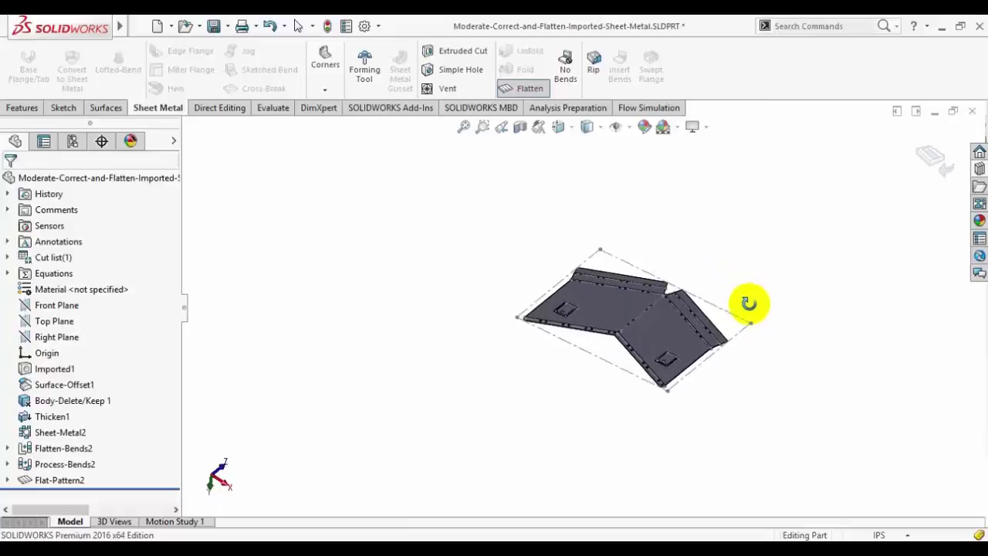
scroll(676, 336, "down", 3)
scroll(522, 257, "up", 1)
scroll(522, 257, "down", 1)
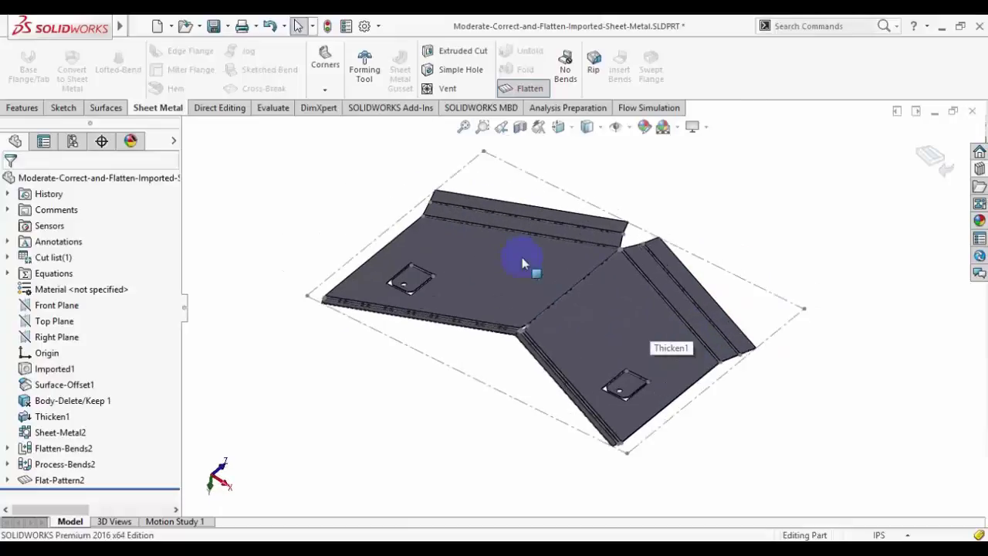
scroll(522, 257, "down", 1)
left_click(691, 241)
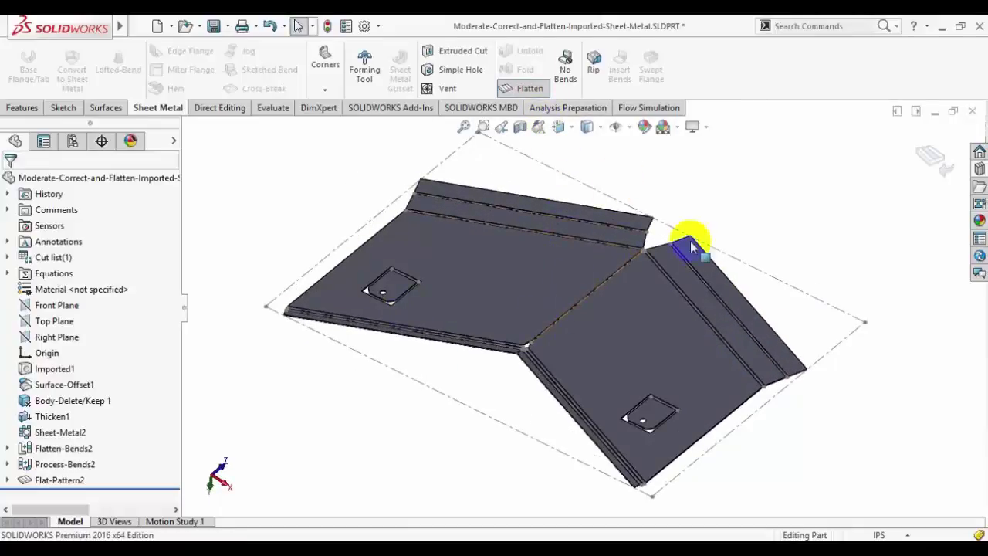
scroll(612, 293, "down", 2)
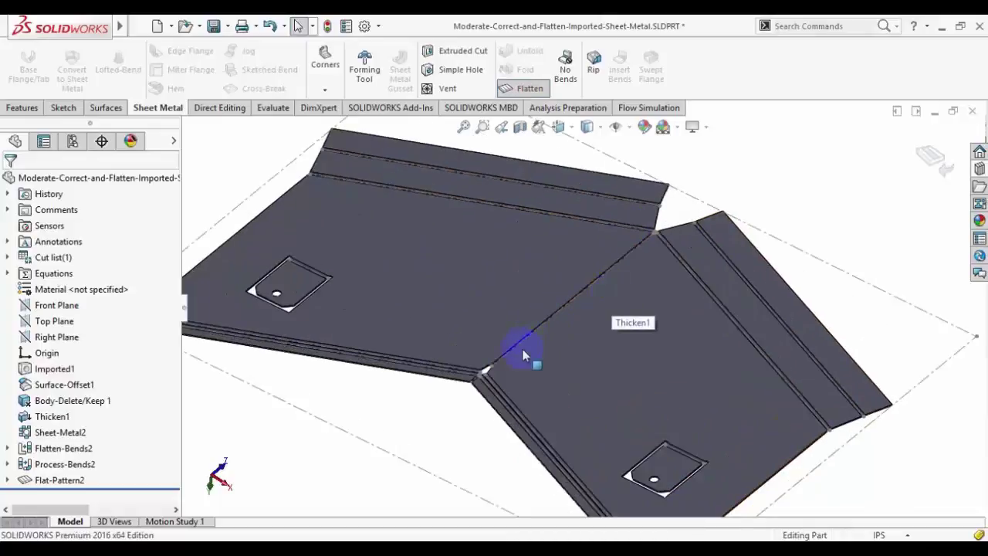
scroll(589, 329, "up", 3)
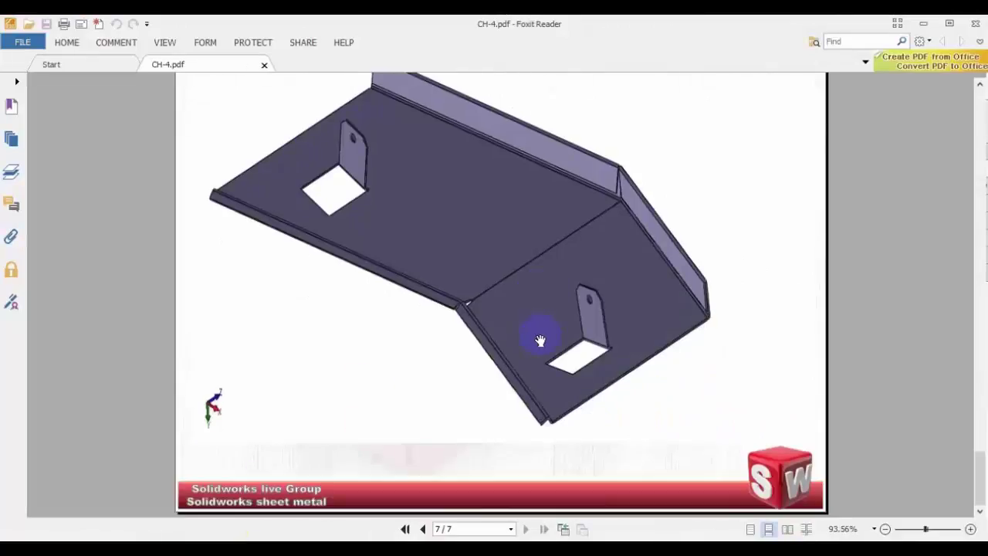
scroll(543, 334, "up", 5)
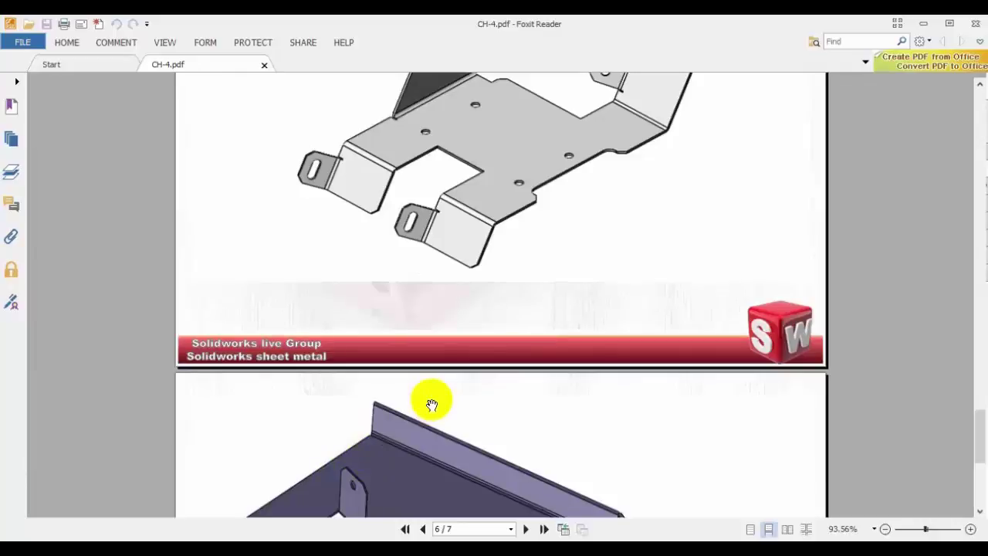
Step: Scroll CH-4.pdf from page 6 back to page 3 with the blue folded sheet-metal shape
scroll(521, 401, "up", 3)
scroll(521, 401, "up", 4)
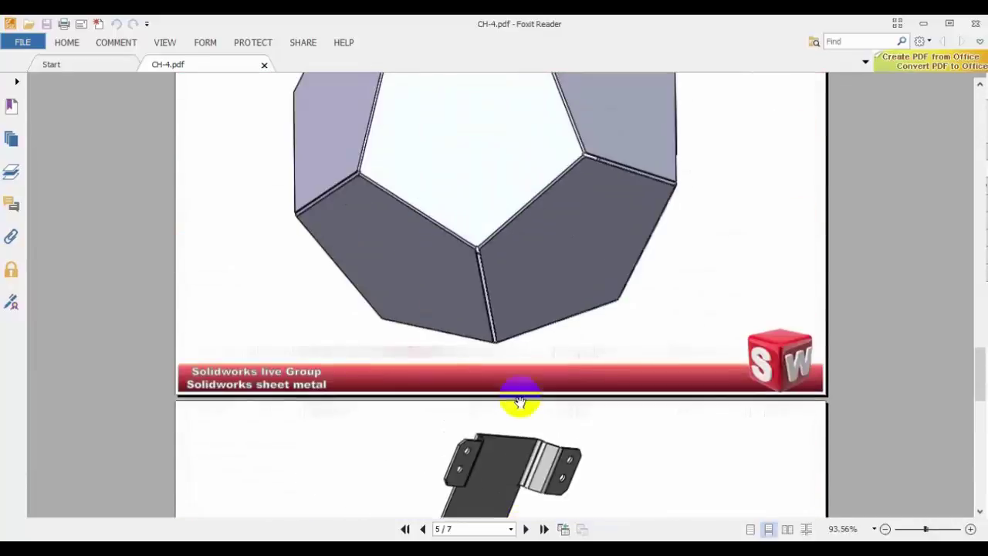
scroll(521, 401, "up", 2)
scroll(521, 402, "up", 2)
scroll(521, 402, "up", 3)
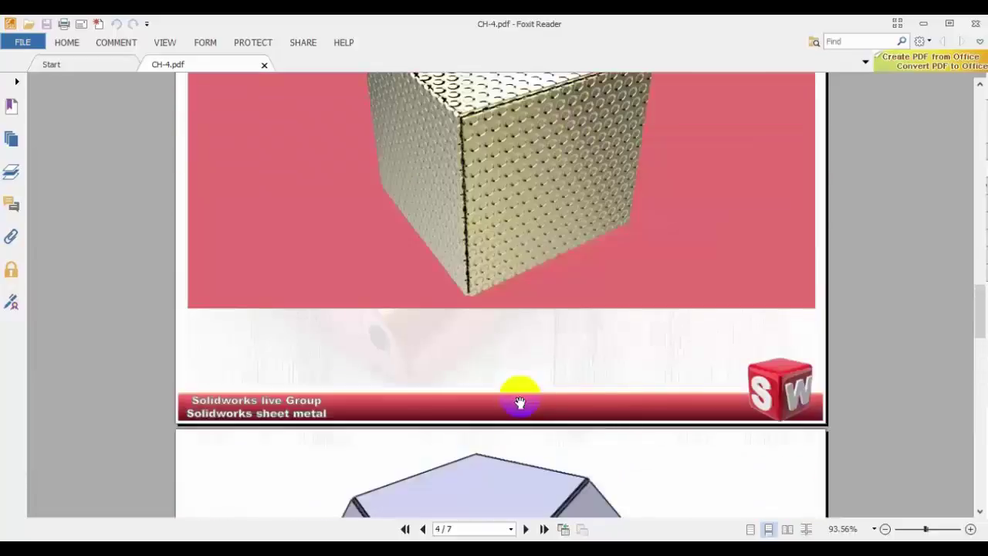
scroll(520, 401, "up", 1)
scroll(520, 401, "up", 3)
scroll(520, 402, "up", 3)
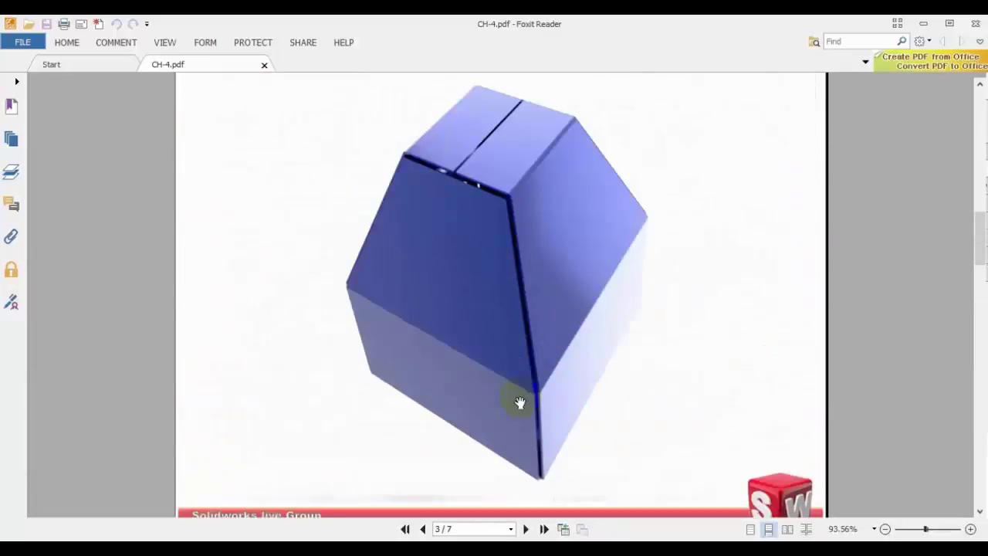
scroll(520, 401, "up", 1)
scroll(520, 401, "up", 3)
scroll(521, 401, "down", 3)
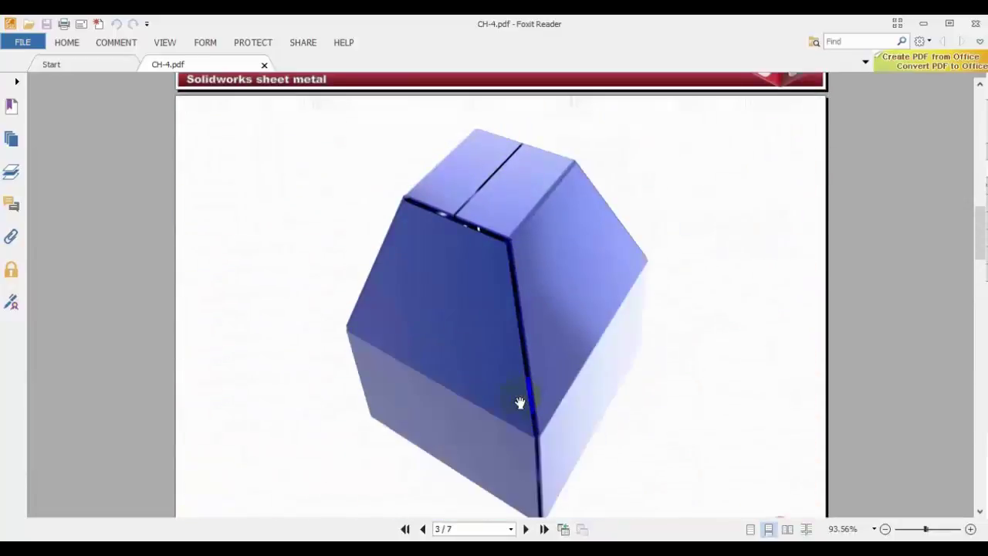
scroll(520, 401, "down", 1)
scroll(539, 422, "down", 2)
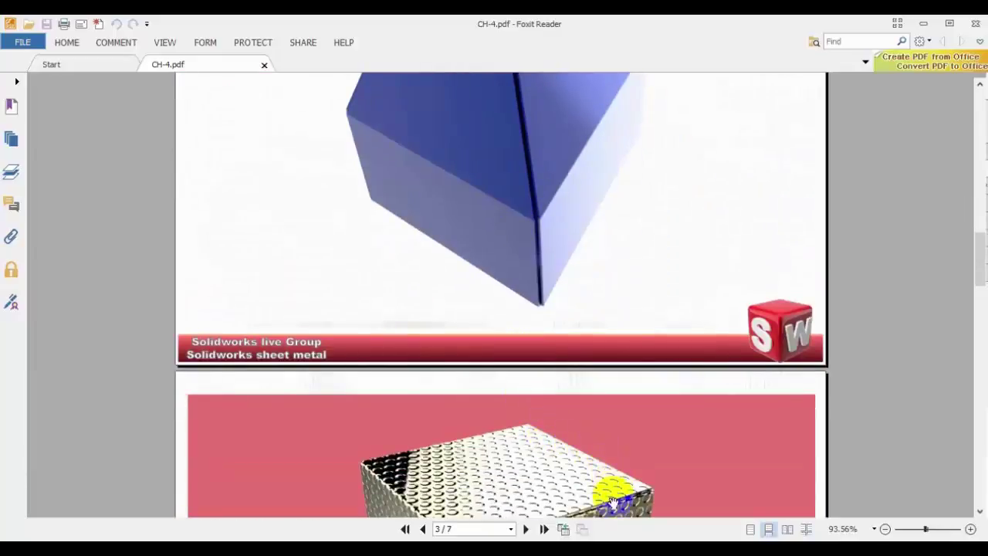